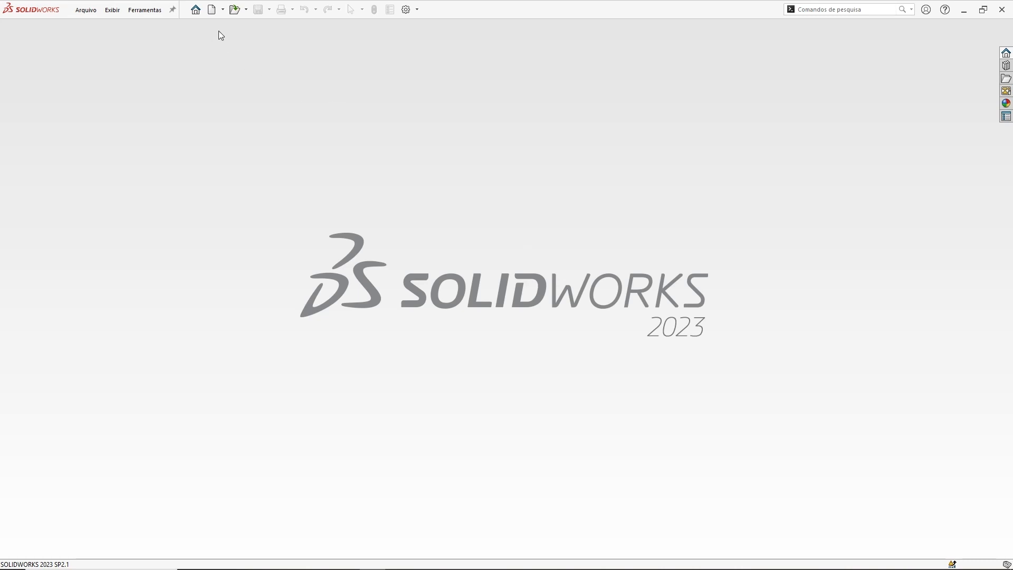
Step: Create a new part document
left_click(214, 15)
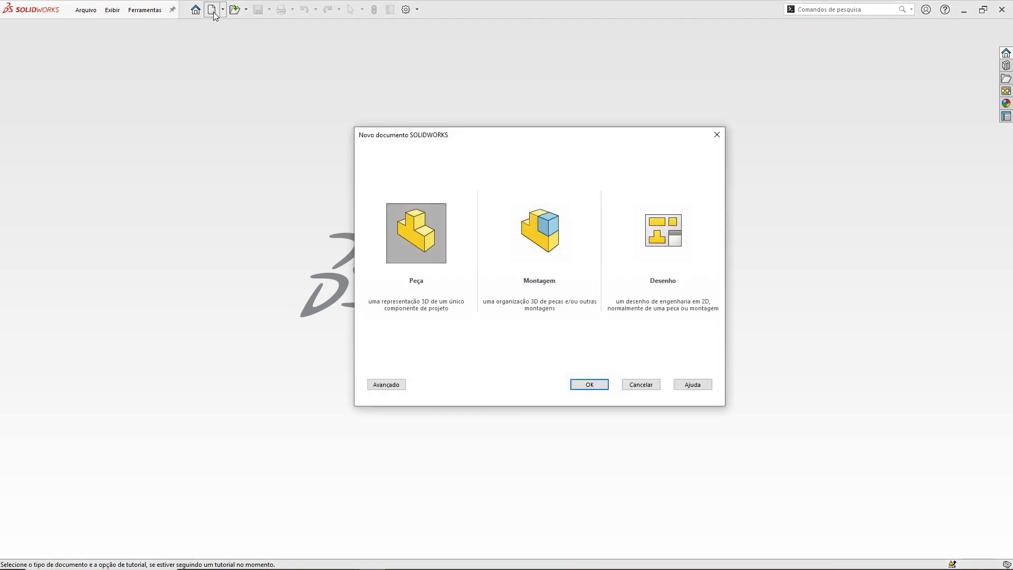
left_click(438, 226)
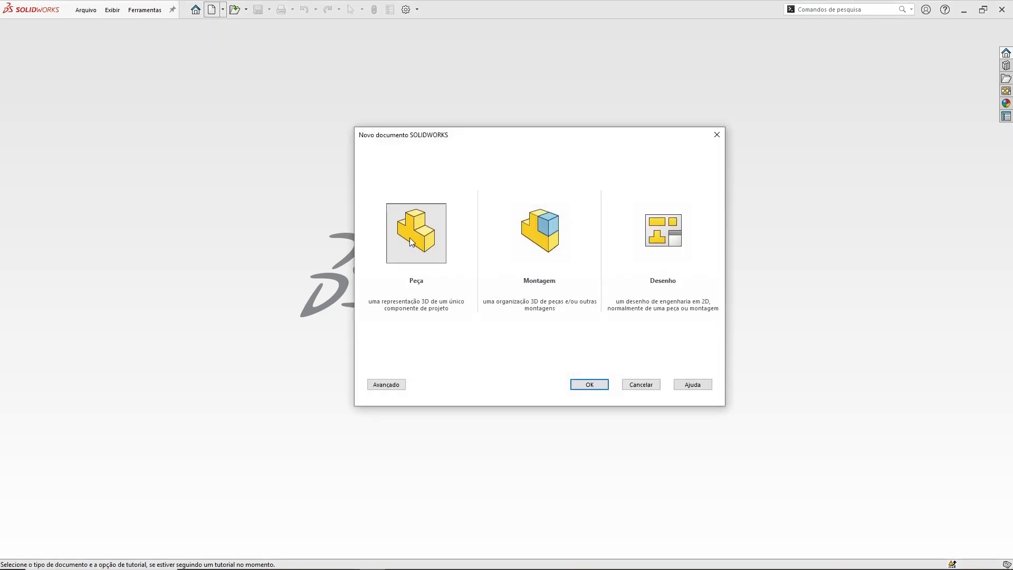
left_click(602, 385)
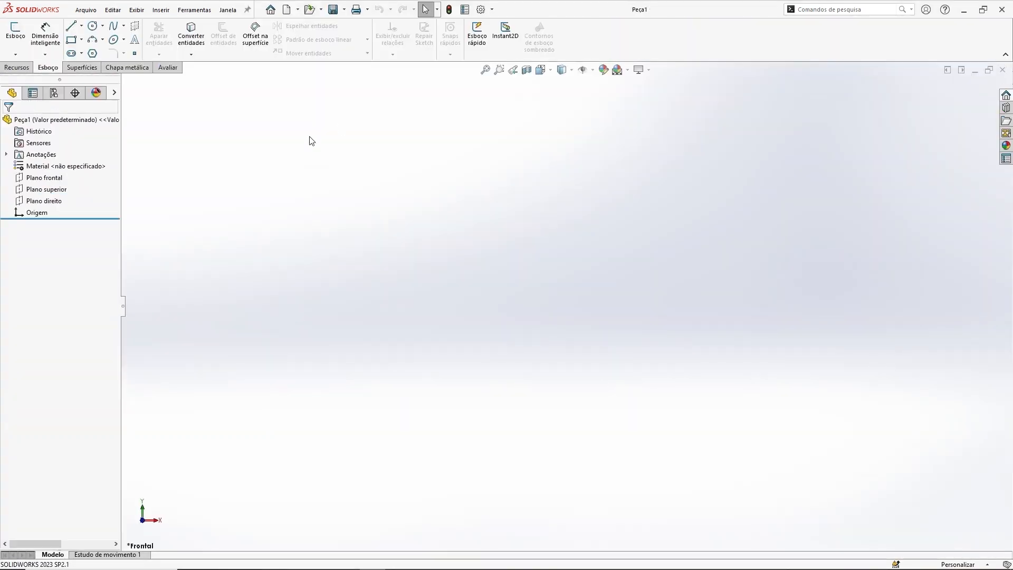
Step: Save the new part under the name BASE in the Morsa de mesa folder
left_click(334, 10)
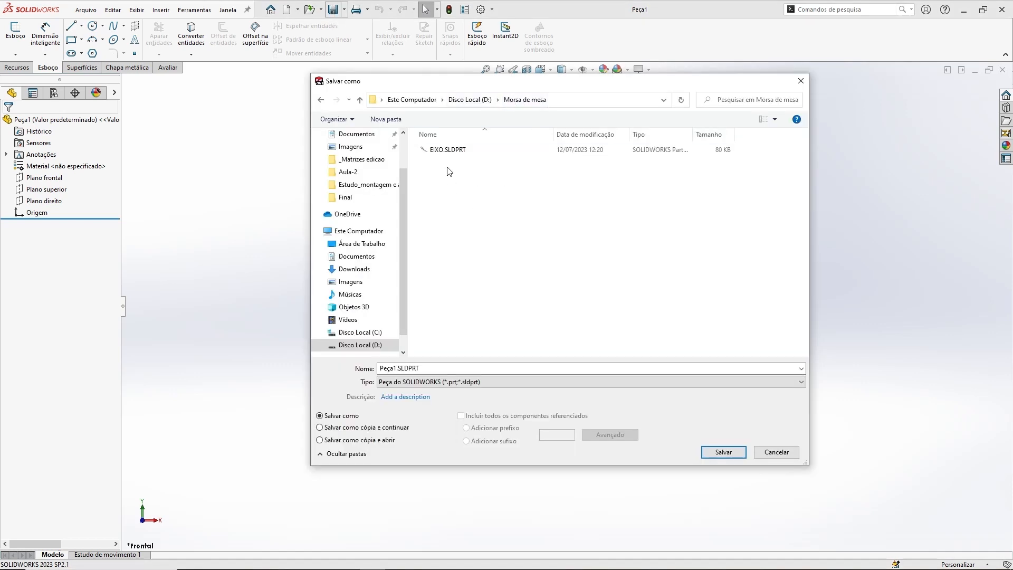
left_click(429, 368)
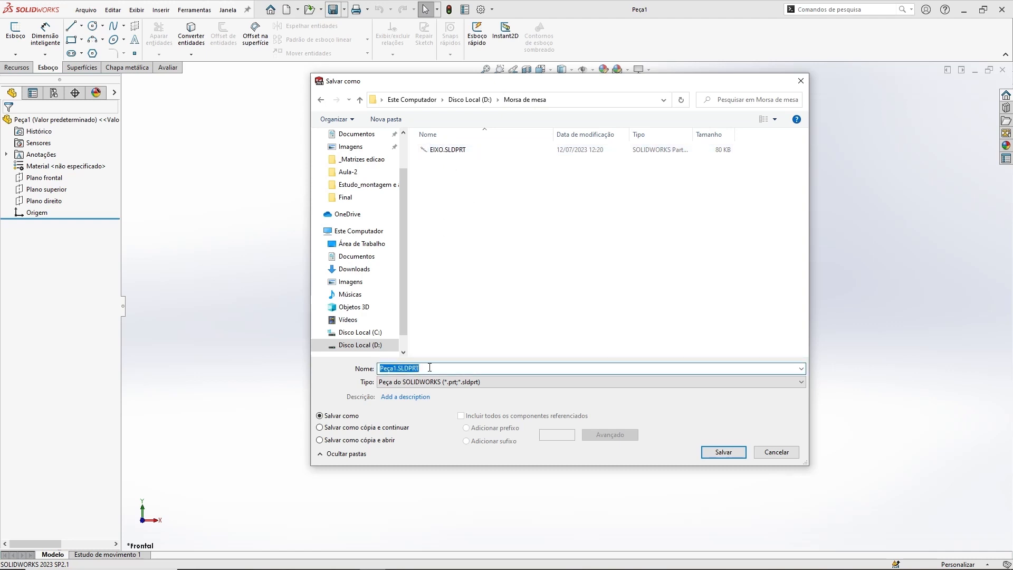
type("BASE")
left_click(723, 451)
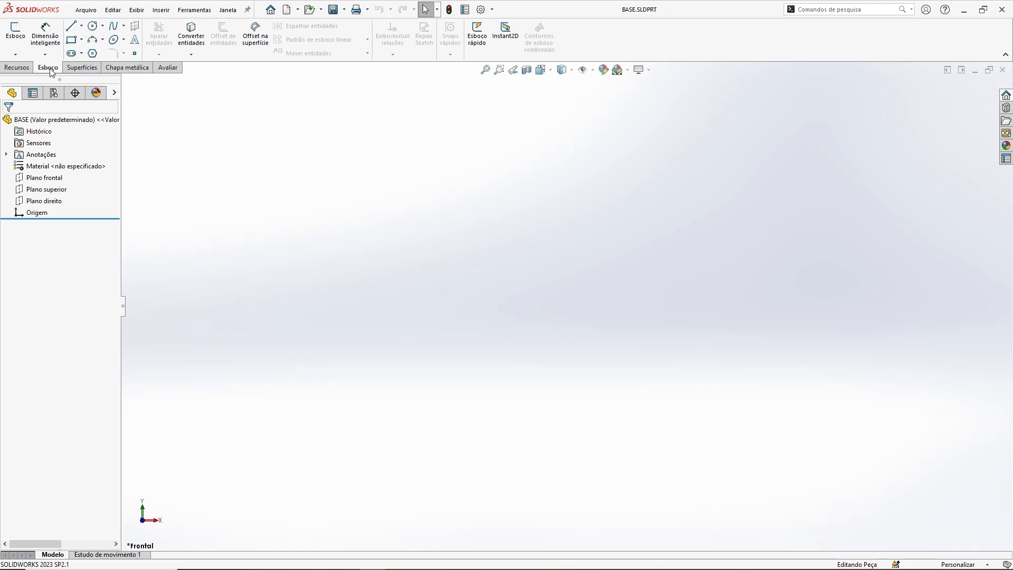
Step: Start a new sketch on the Front plane
left_click(15, 35)
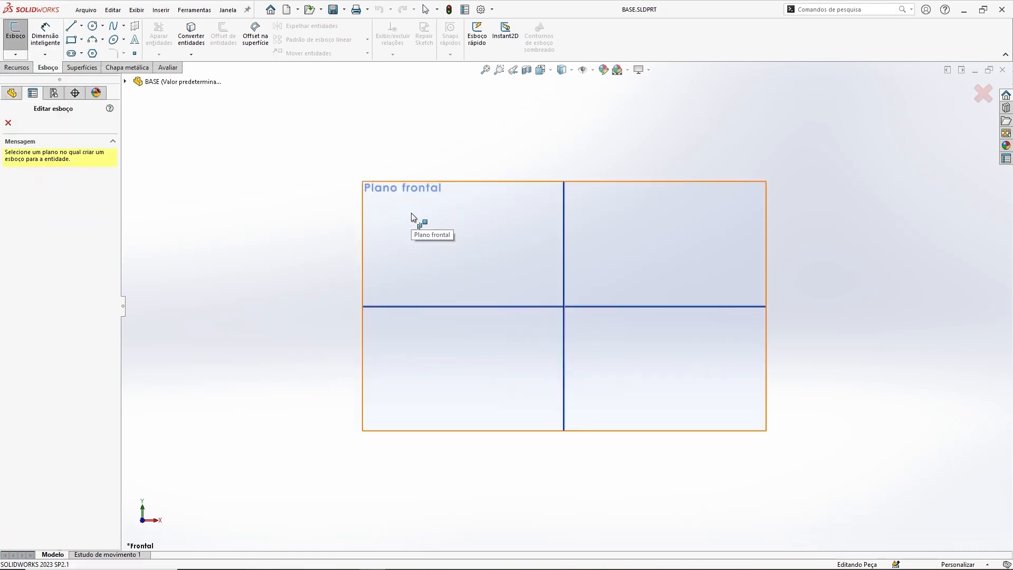
mouse_move(654, 368)
middle_mouse_down()
mouse_move(666, 238)
mouse_move(714, 235)
mouse_move(634, 246)
mouse_move(666, 323)
middle_mouse_up()
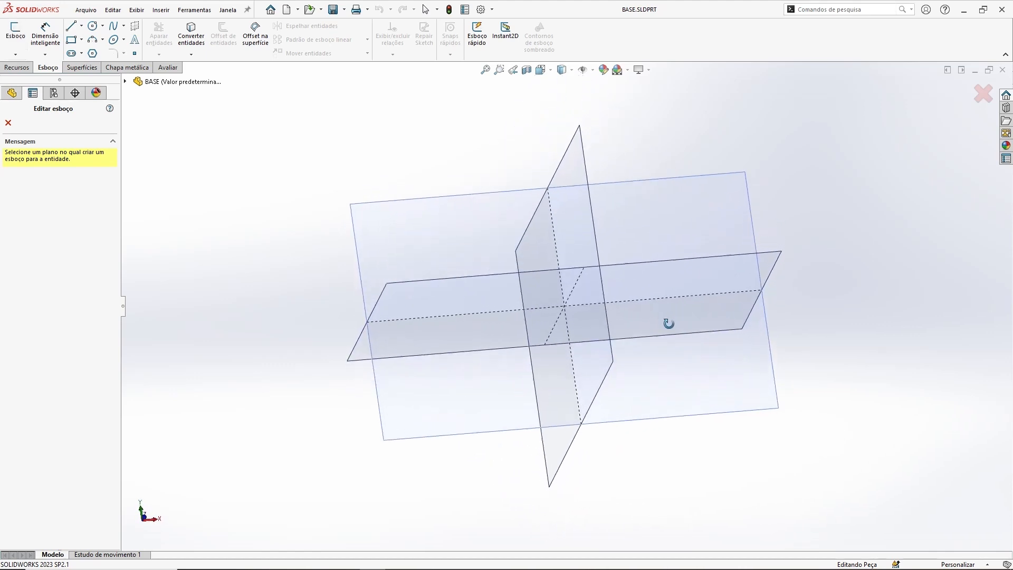
left_click(425, 231)
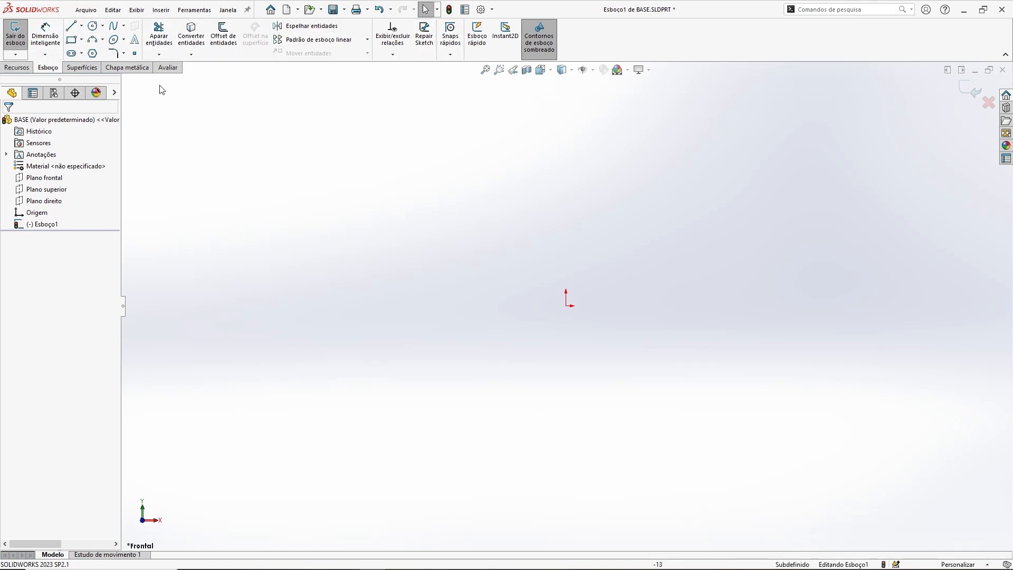
Step: Draw a corner rectangle about 115 mm wide and 62 mm tall around the origin
left_click(71, 42)
left_click(408, 209)
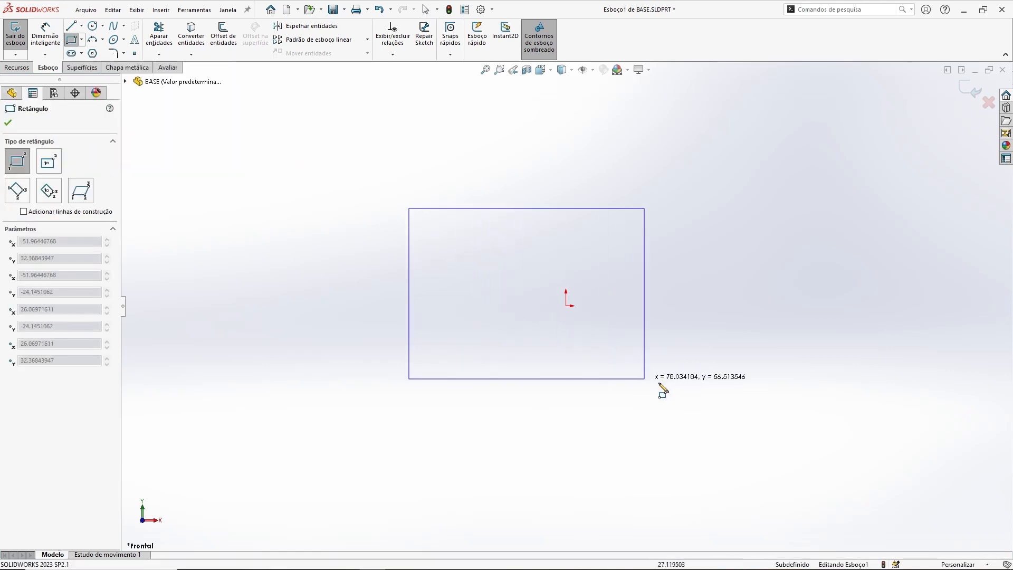
left_click(757, 396)
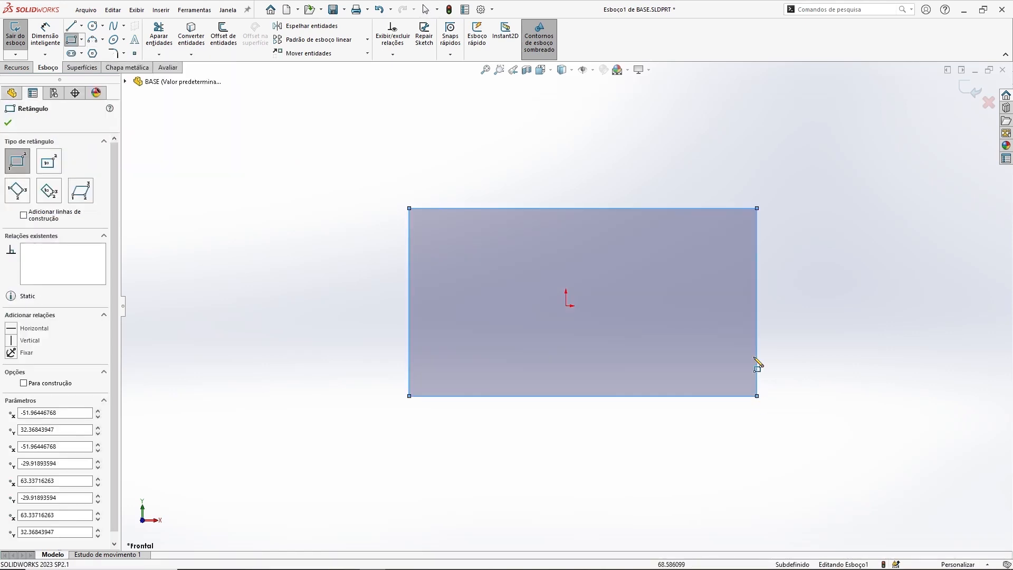
key("Escape")
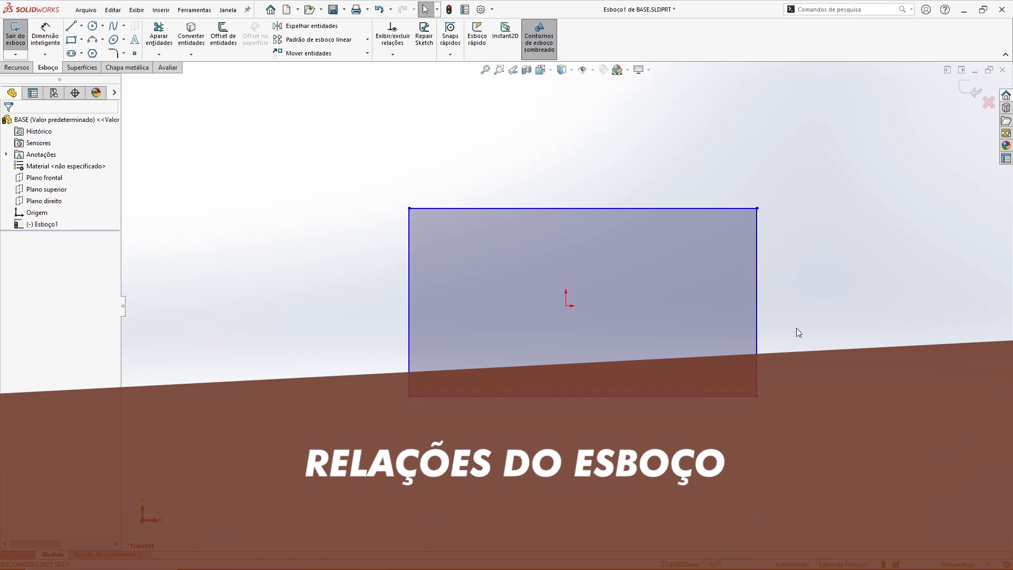
Step: Select the rectangle's top edge and drag it downward to lower it
left_click(580, 208)
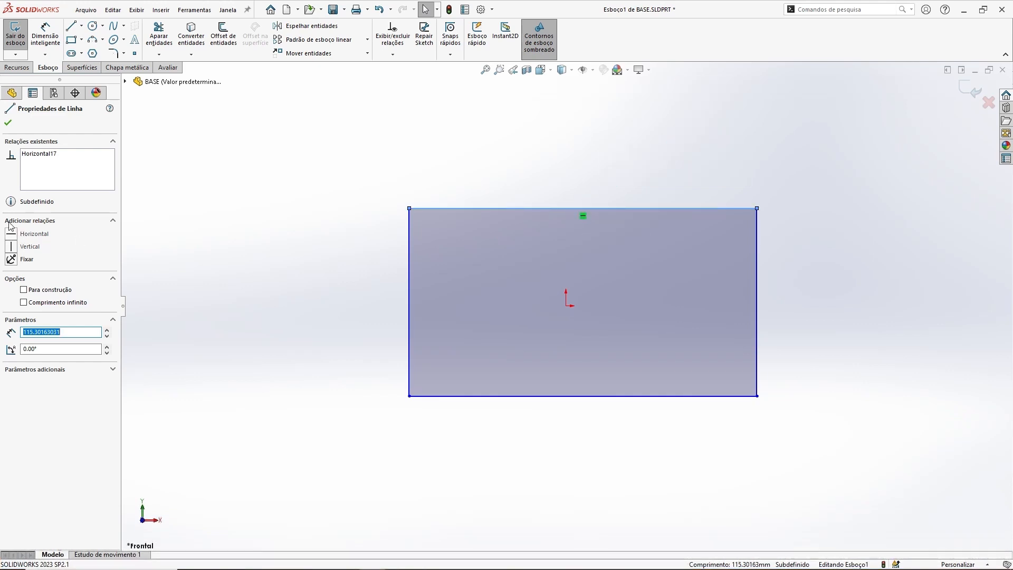
left_click(557, 173)
left_click(581, 208)
left_click(568, 201)
left_click_drag(561, 197, 574, 234)
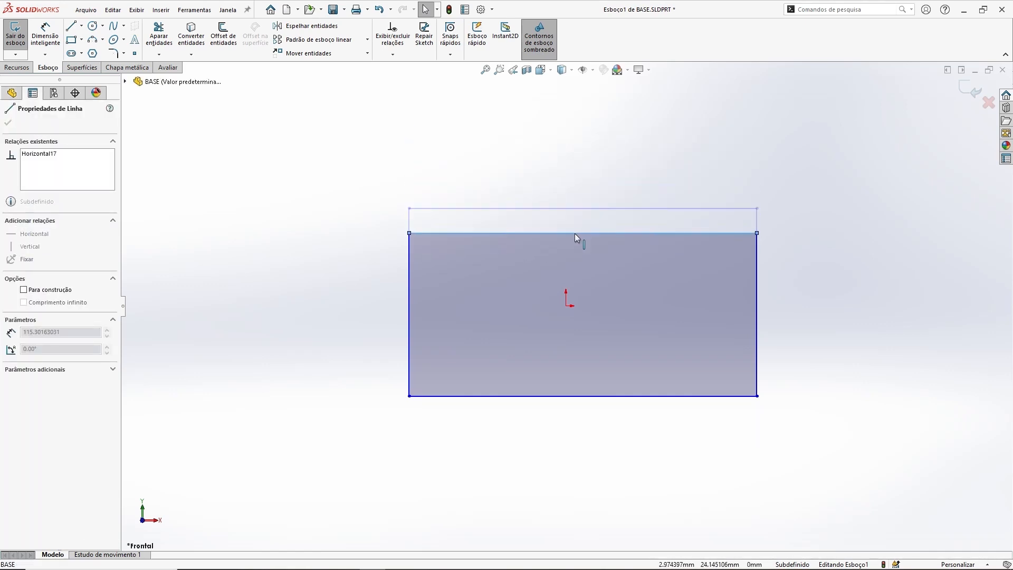
left_click(496, 157)
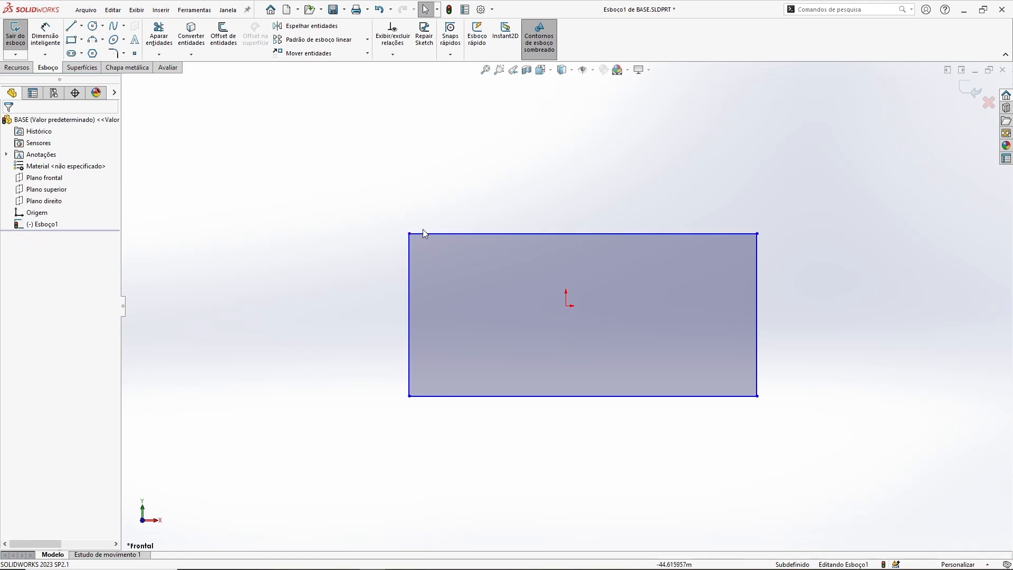
Step: Drag the top edge and the upper-left corner of the rectangle to reshape it
mouse_move(410, 234)
left_mouse_down()
mouse_move(736, 231)
mouse_move(406, 227)
left_mouse_up()
left_click(558, 220)
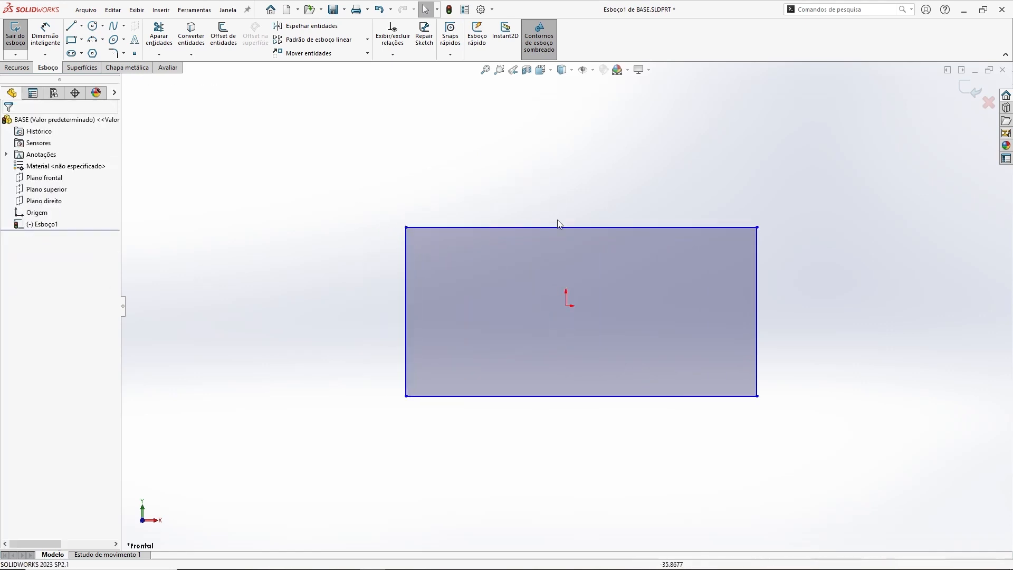
left_click_drag(599, 229, 559, 232)
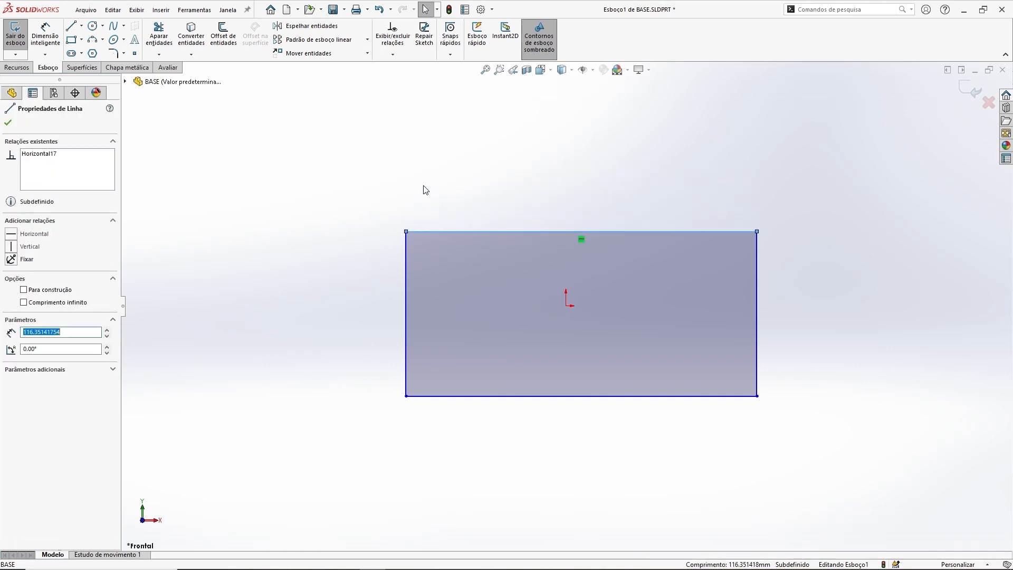
left_click_drag(406, 232, 426, 217)
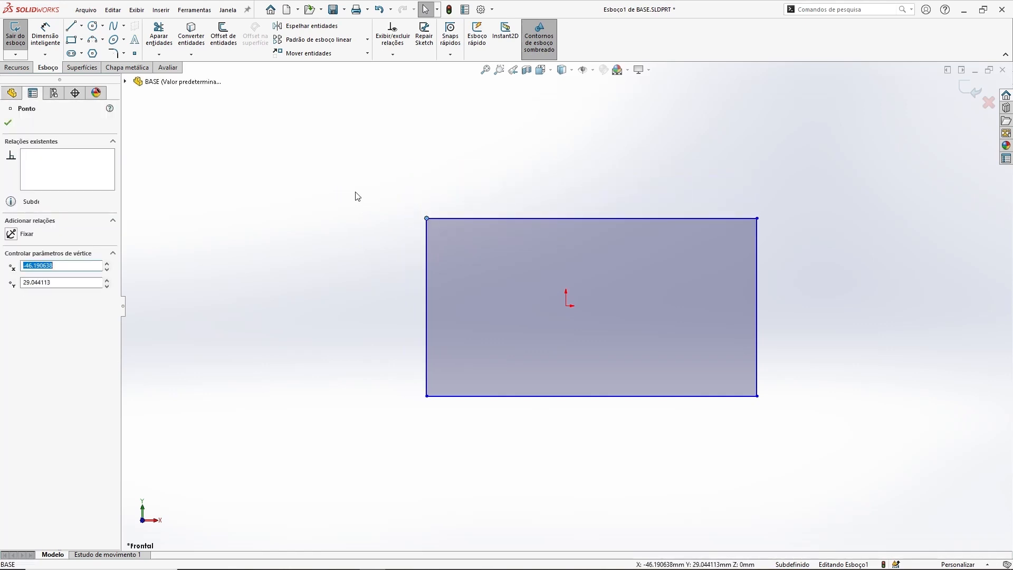
left_click(357, 197)
Step: Delete the horizontal relation from the rectangle's top edge
left_click(579, 219)
left_click(591, 227)
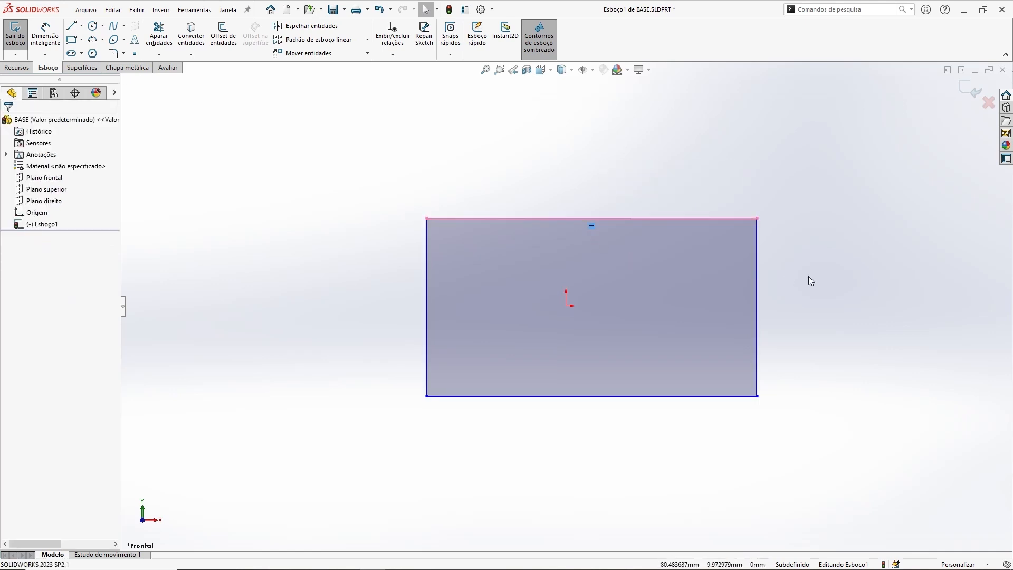
key("Delete")
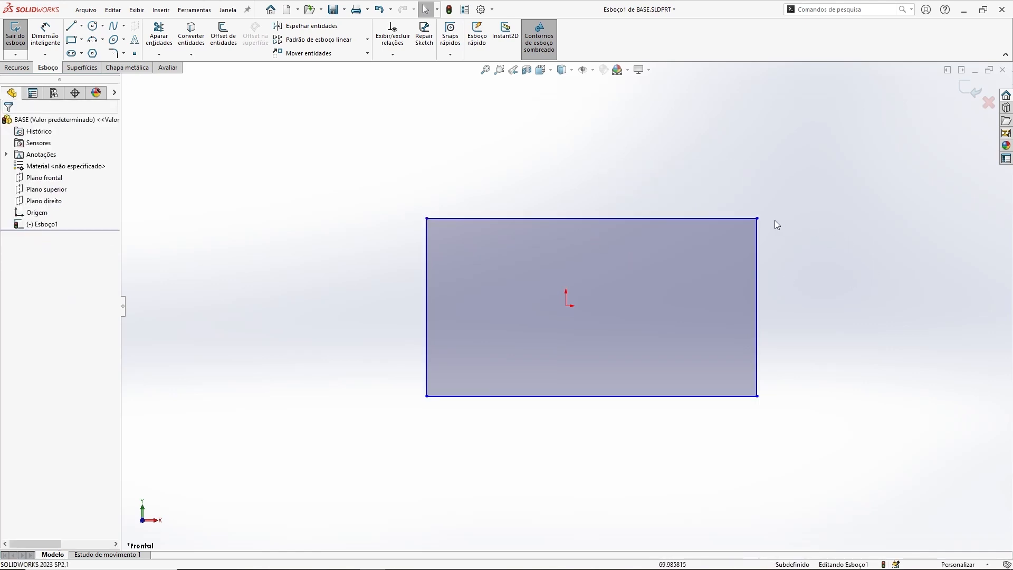
Step: Drag the upper-right corner upward so the top edge becomes slanted
left_click_drag(758, 218, 637, 150)
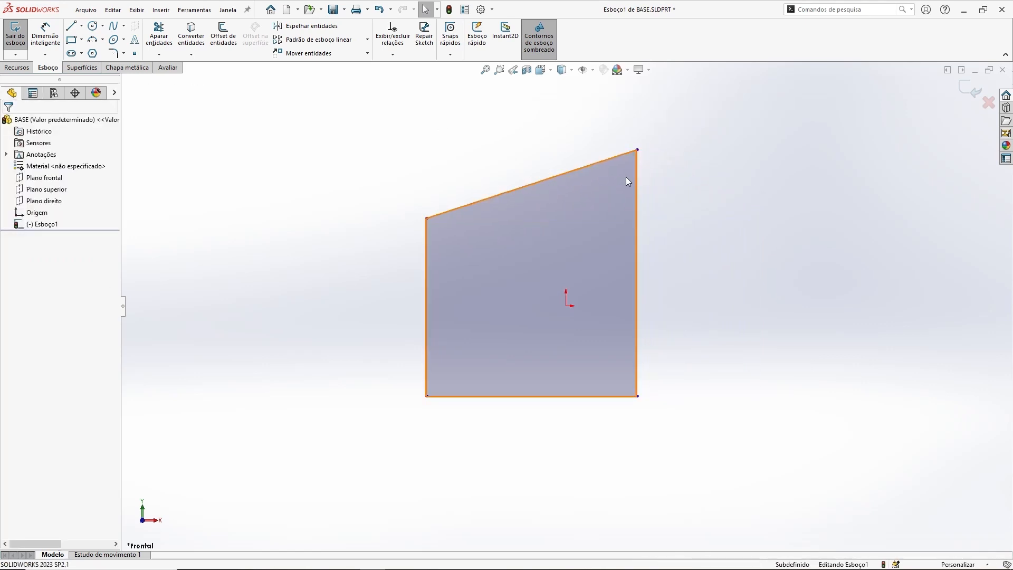
left_click(601, 162)
left_click(727, 283)
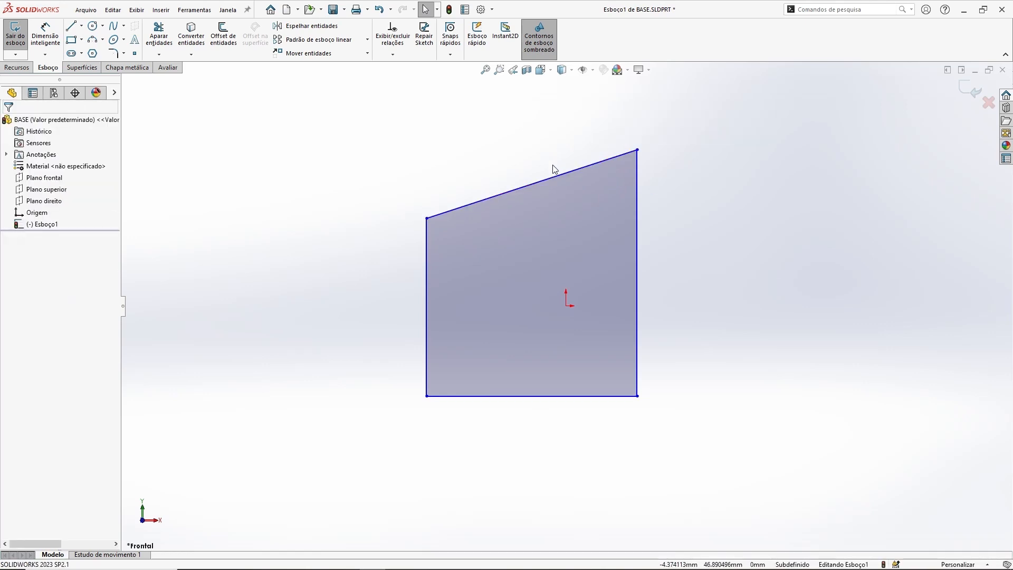
Step: Make the slanted top edge horizontal again with a Horizontal relation
left_click(529, 183)
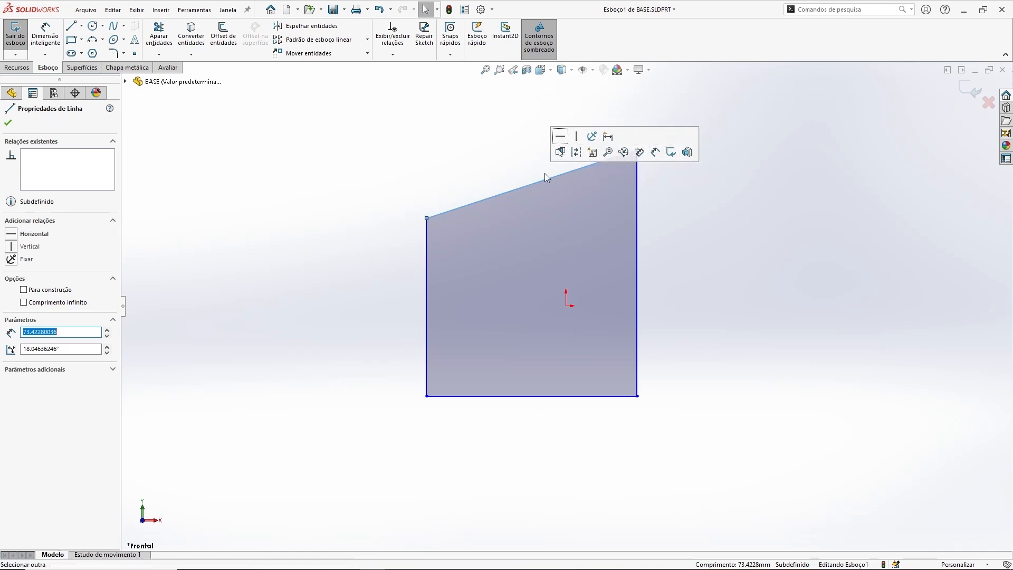
left_click(560, 138)
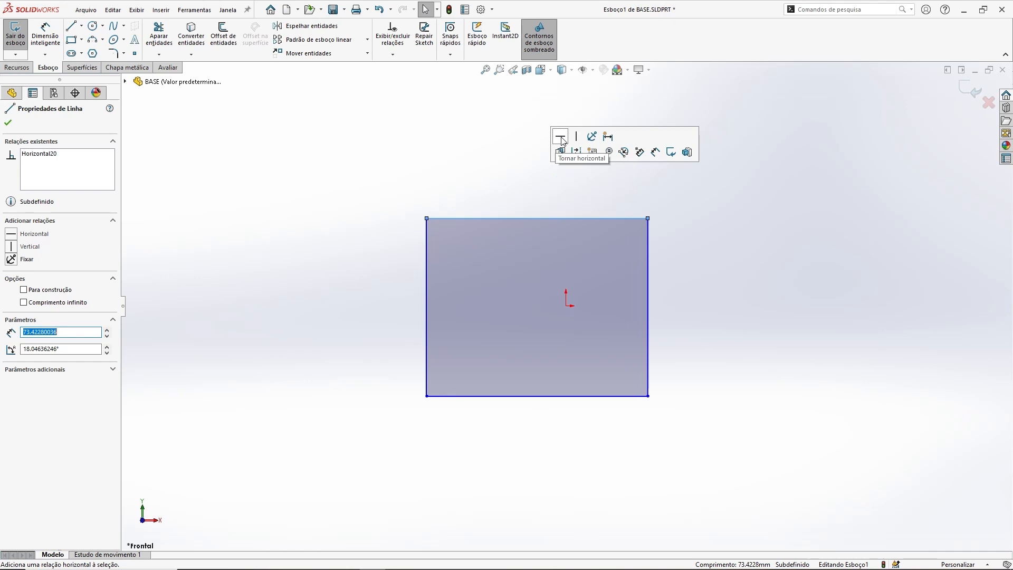
left_click(509, 158)
left_click(533, 218)
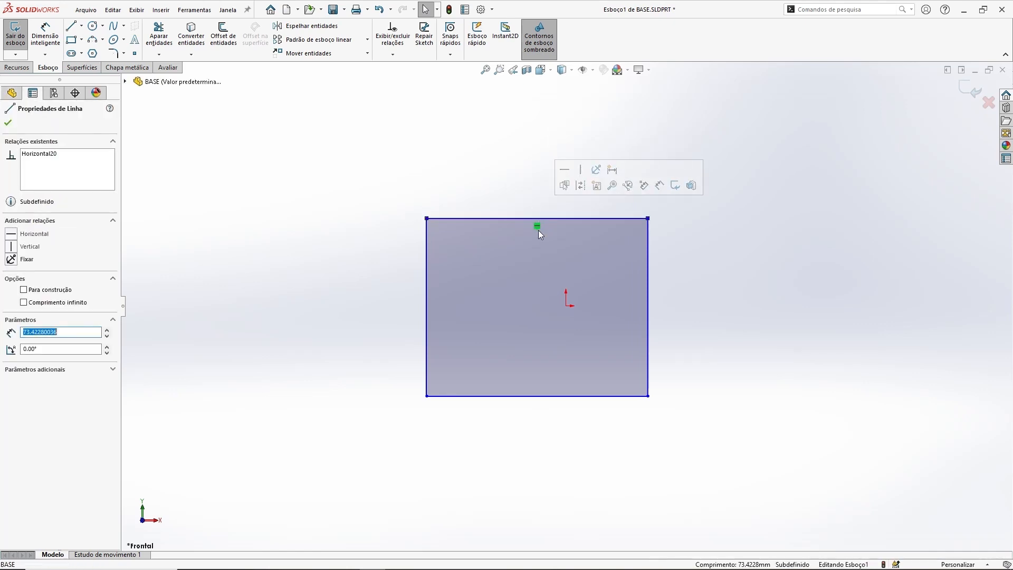
key("Escape")
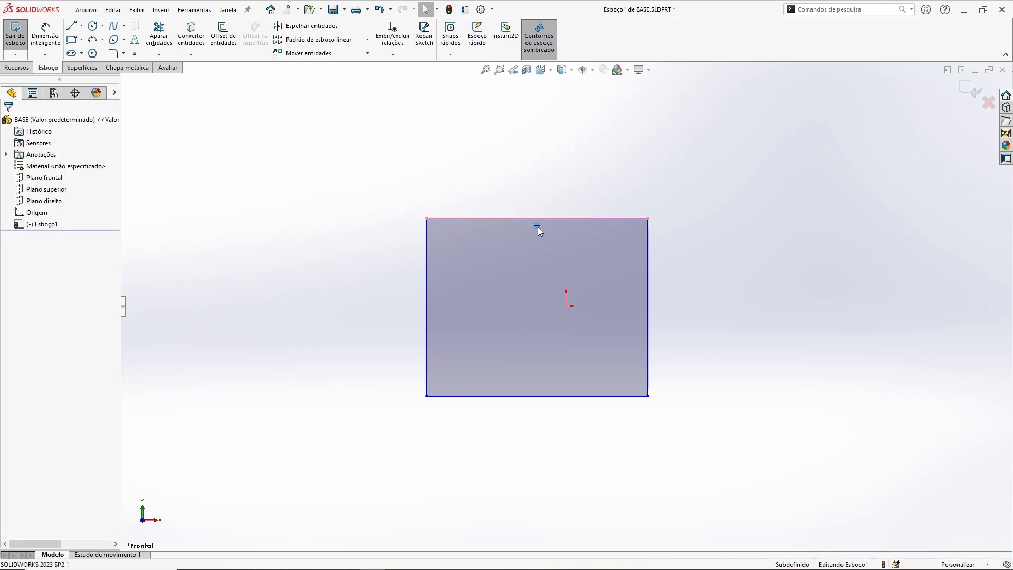
Step: Try to add a Vertical relation to the rectangle's top edge
left_click(502, 217)
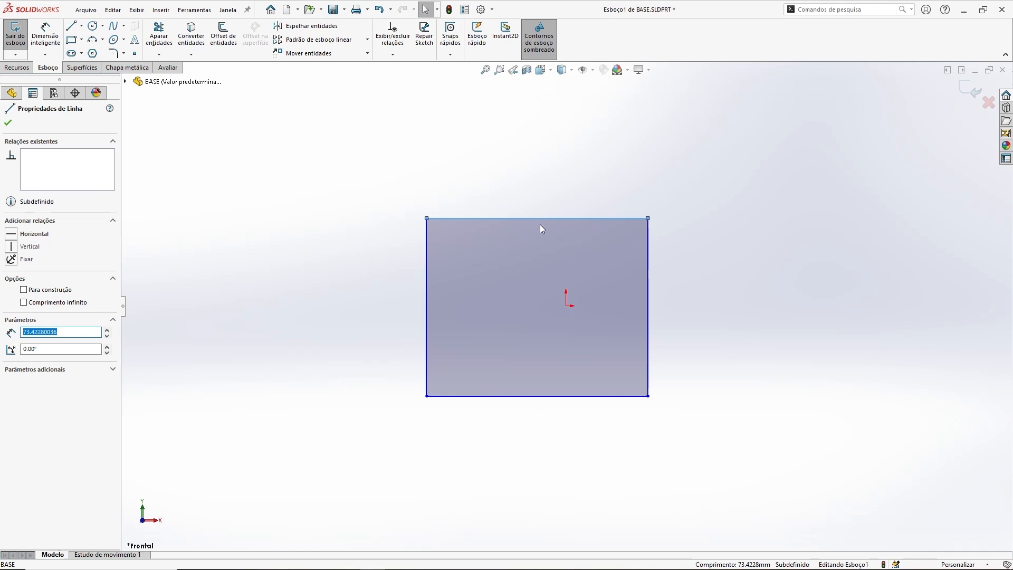
left_click(12, 247)
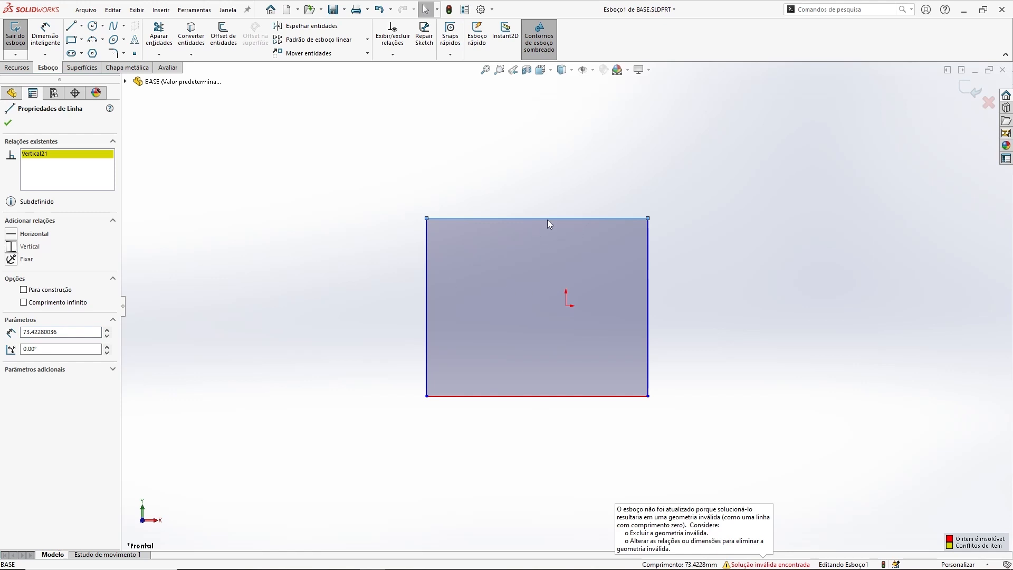
left_click(457, 199)
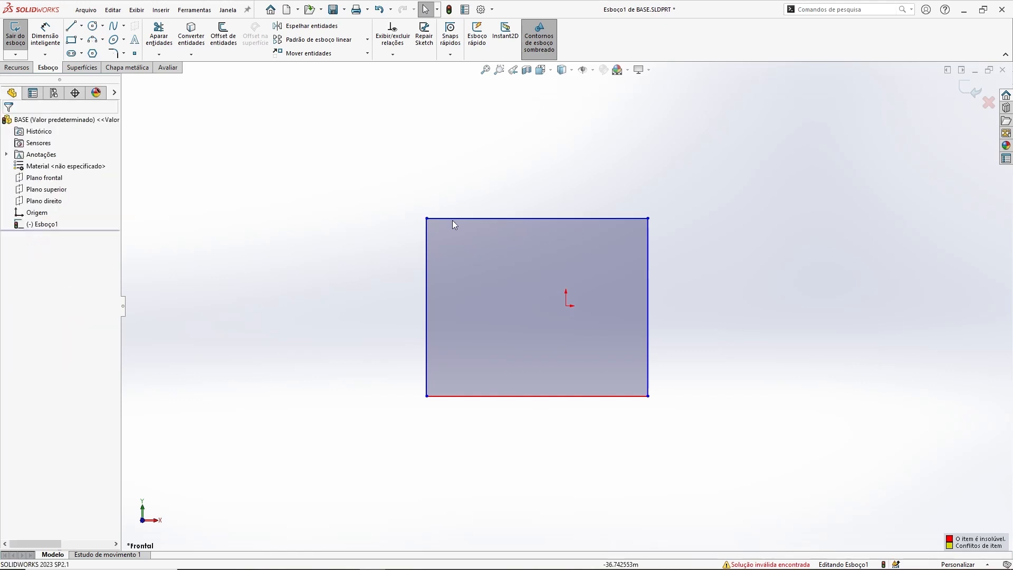
Step: Delete the rectangle's left edge and undo the deletion
left_click(428, 281)
key("Delete")
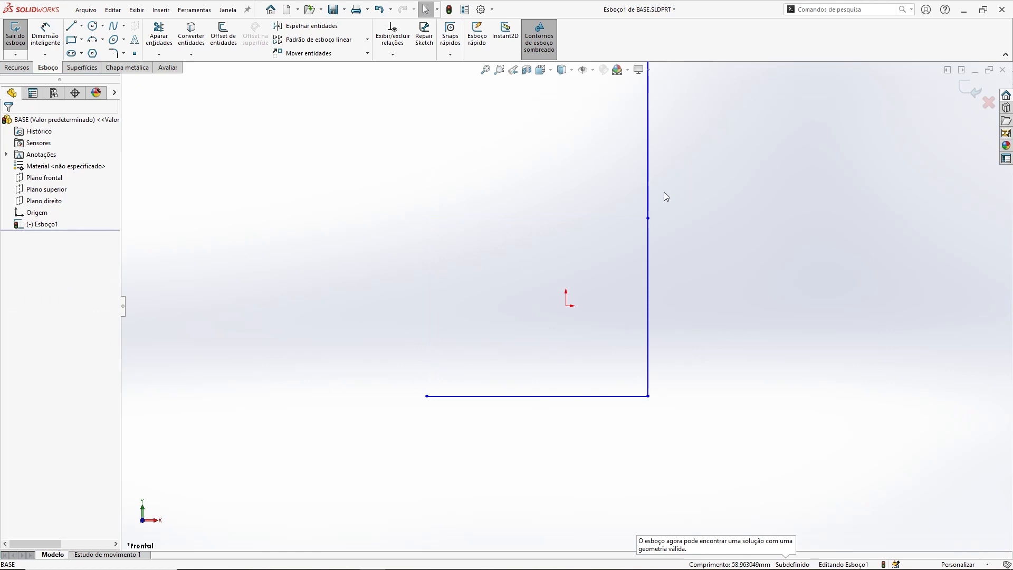
left_click(647, 182)
left_click(737, 359)
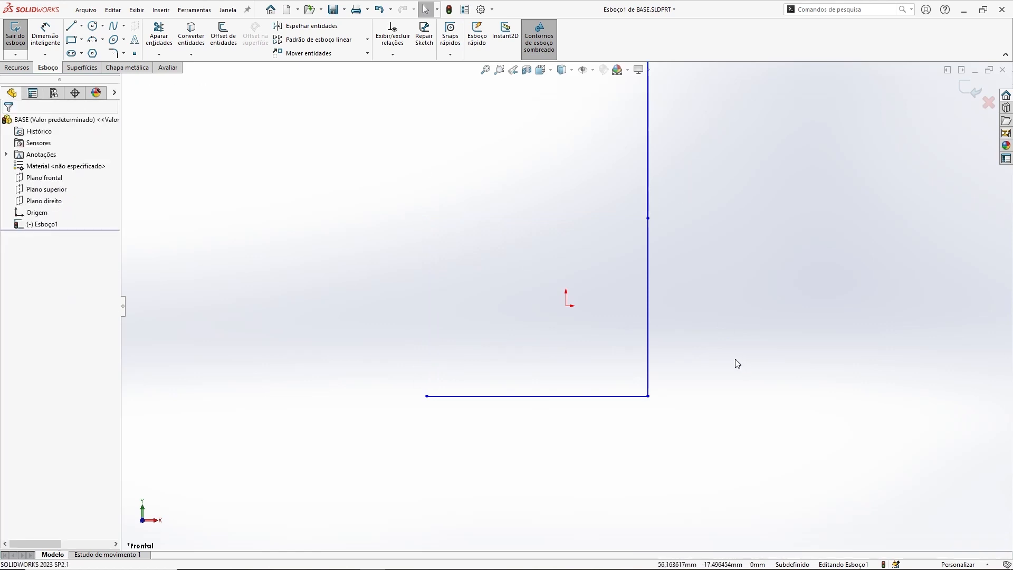
key("ctrl+z")
Step: Apply a Fix relation to the rectangle's top edge
left_click(510, 200)
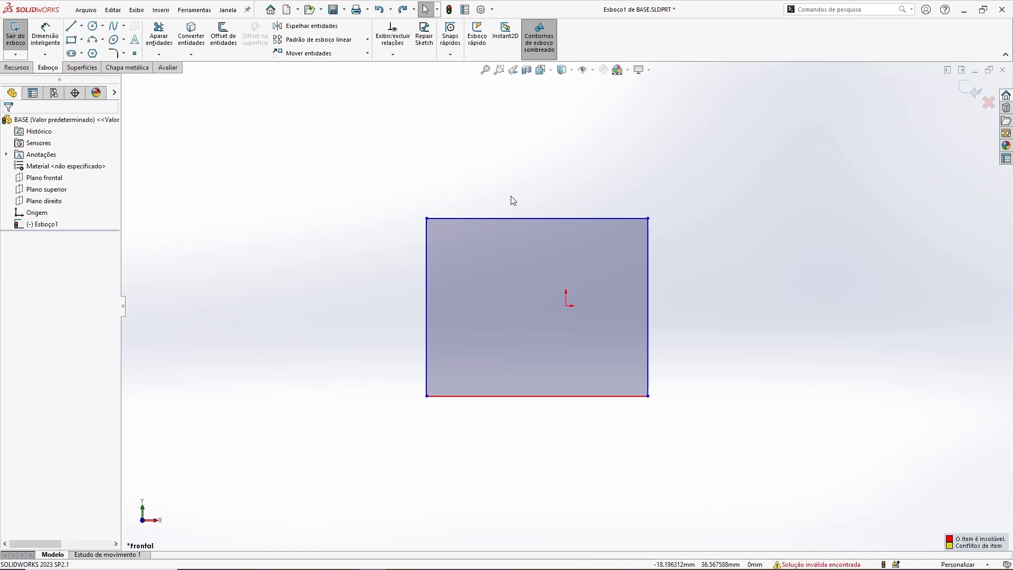
left_click(510, 218)
key("Escape")
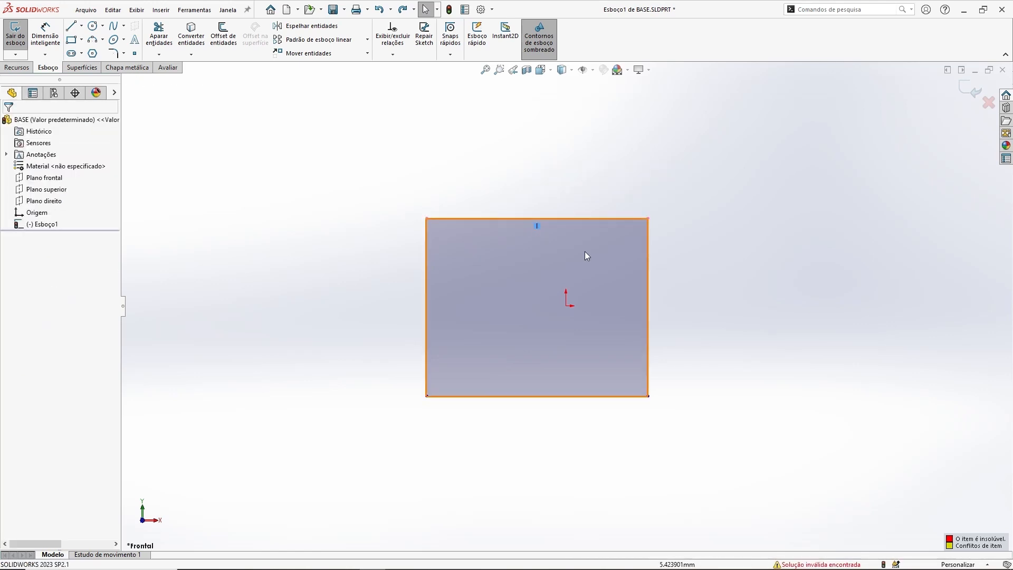
left_click(452, 218)
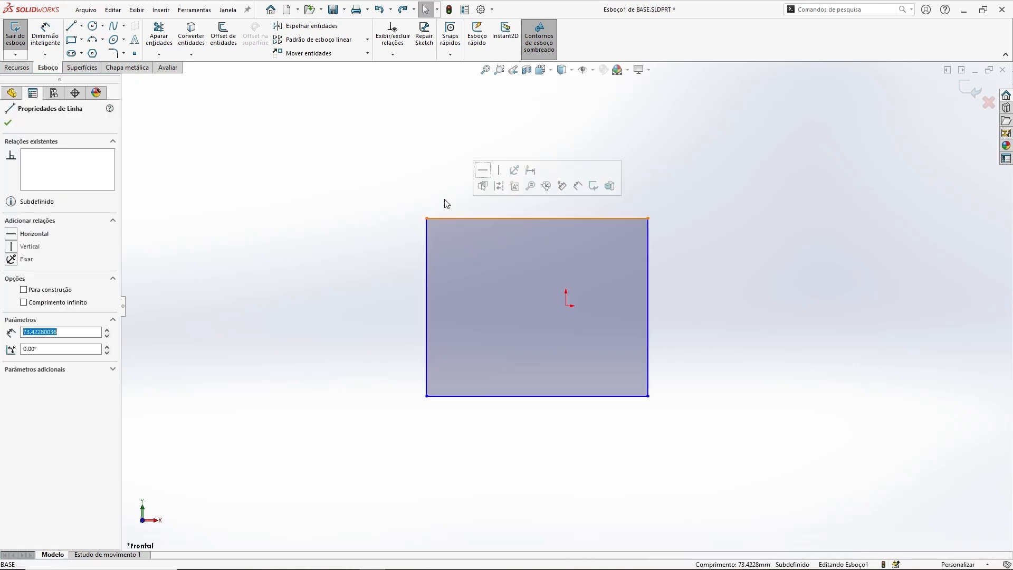
left_click(11, 259)
left_click(270, 199)
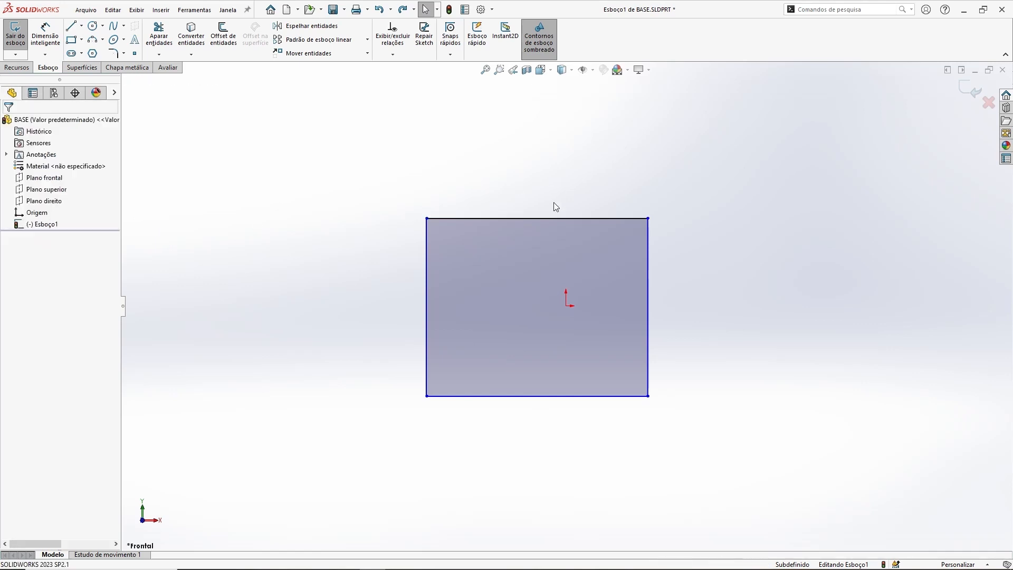
Step: Drag the fixed top edge and its left corner to test the Fix relation, stretching the rectangle leftward
left_click(635, 217)
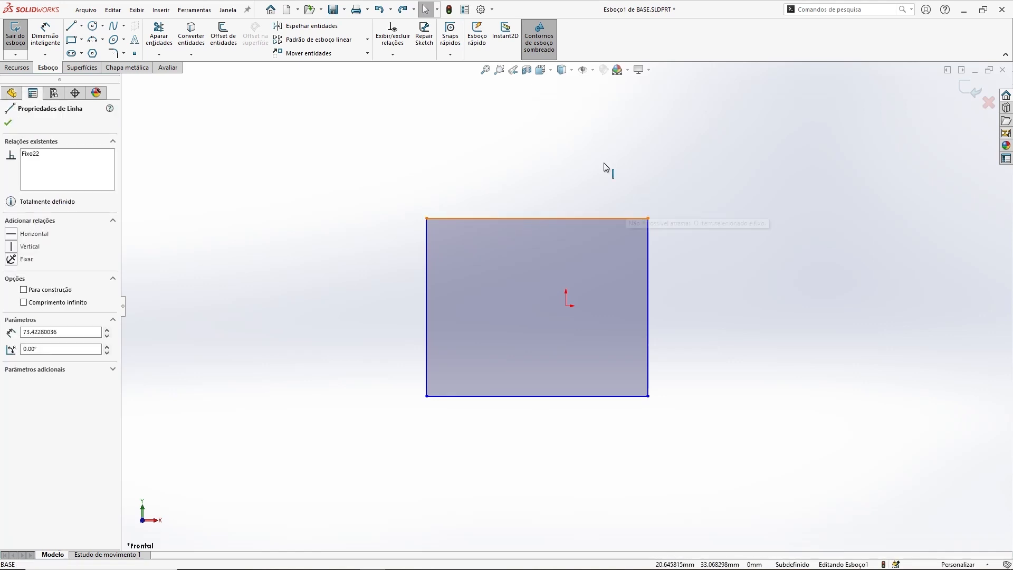
left_click(559, 174)
left_click(530, 217)
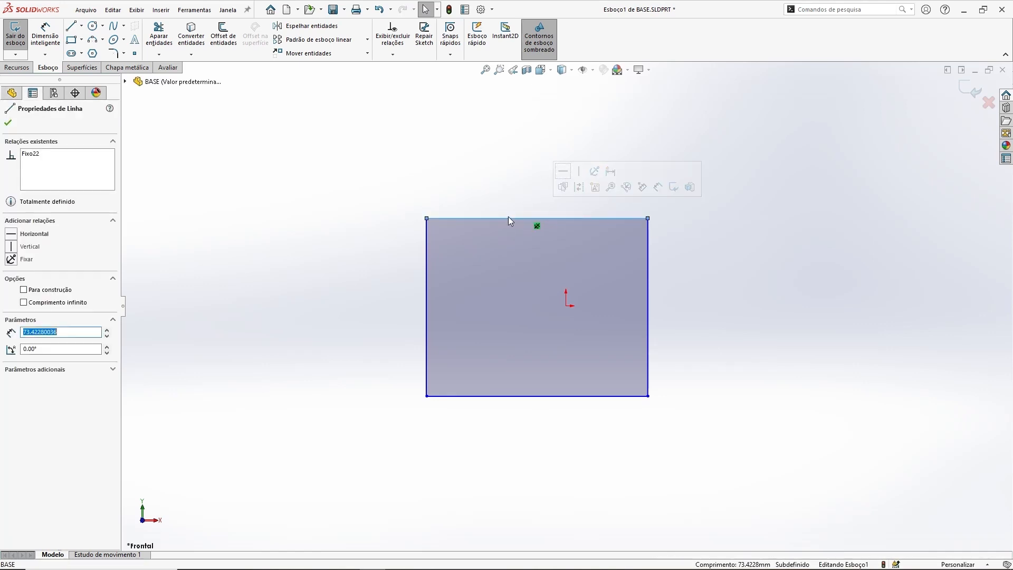
left_click(470, 196)
left_click_drag(467, 218, 410, 162)
left_click(410, 162)
left_click_drag(426, 218, 316, 233)
left_click(449, 217)
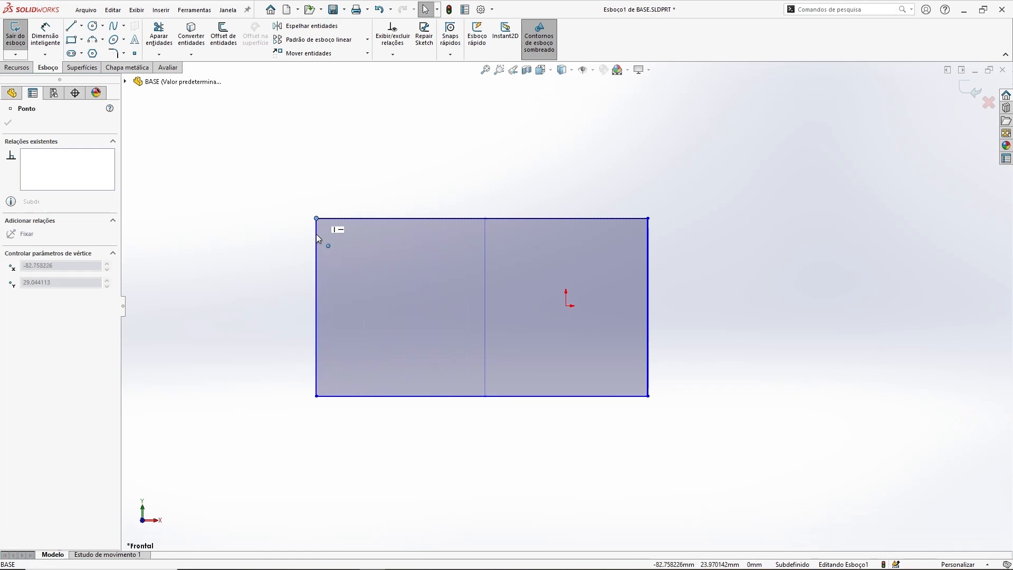
left_click(248, 165)
Step: Drag the top edge and its left corner upward so the top edge becomes slanted
left_click(514, 217)
left_click_drag(509, 190, 499, 168)
left_click(436, 178)
left_click_drag(458, 217, 449, 169)
left_click(431, 183)
left_click_drag(530, 218, 482, 226)
left_click(533, 172)
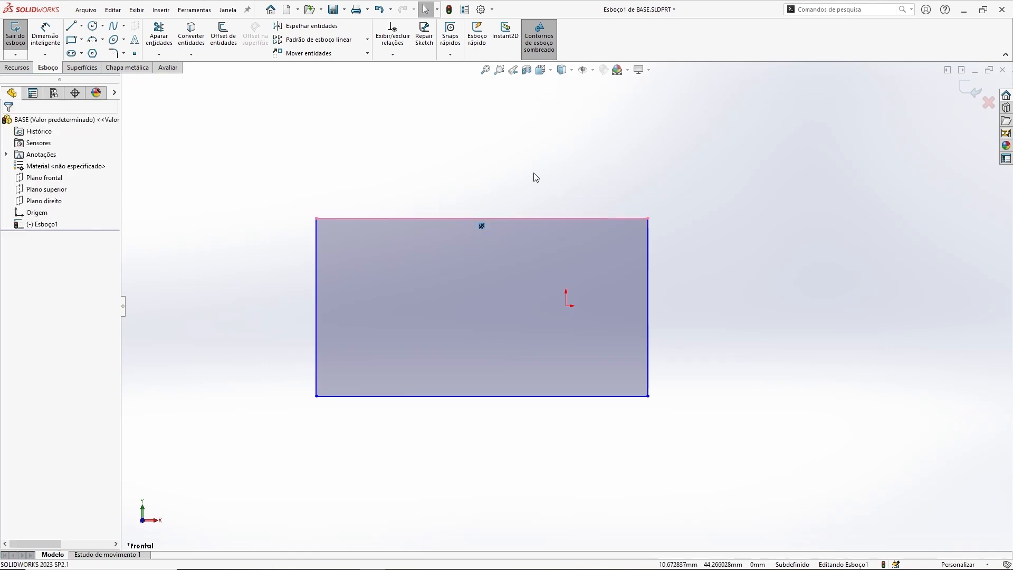
left_click_drag(316, 218, 465, 181)
left_click(280, 226)
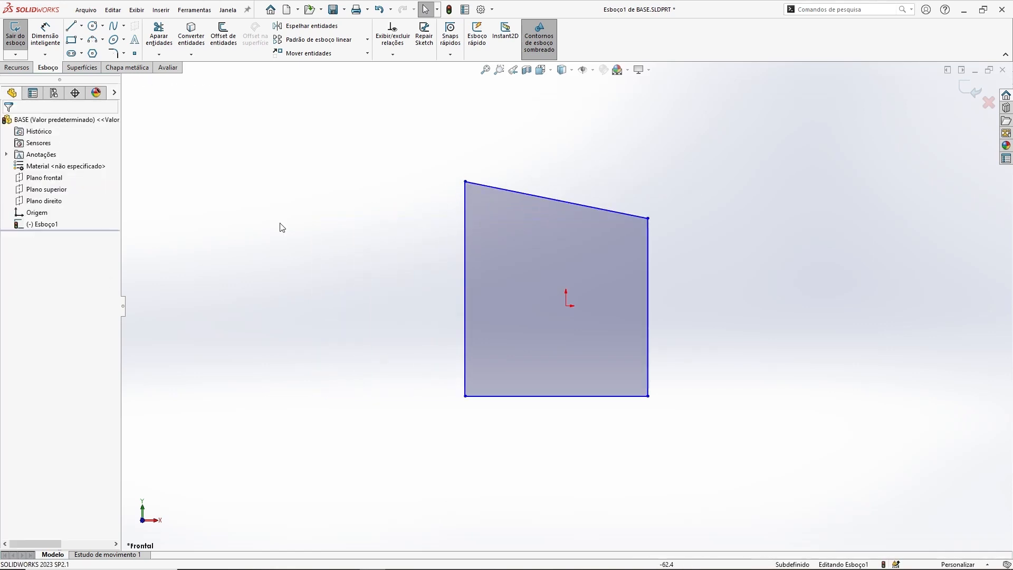
Step: Select the whole sketch with a selection box and delete it
left_click(520, 195)
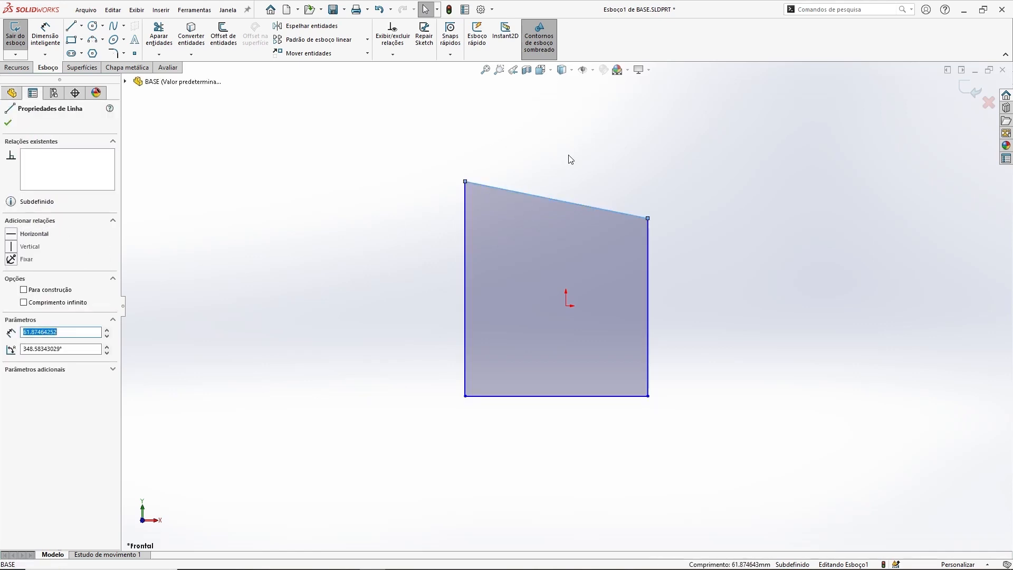
left_click(713, 207)
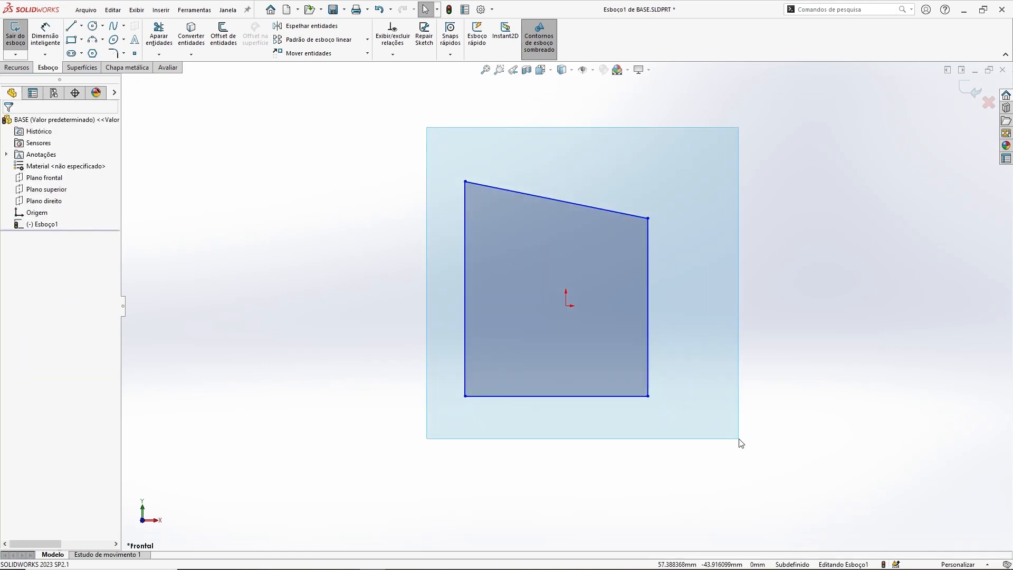
left_click_drag(738, 438, 739, 439)
key("Delete")
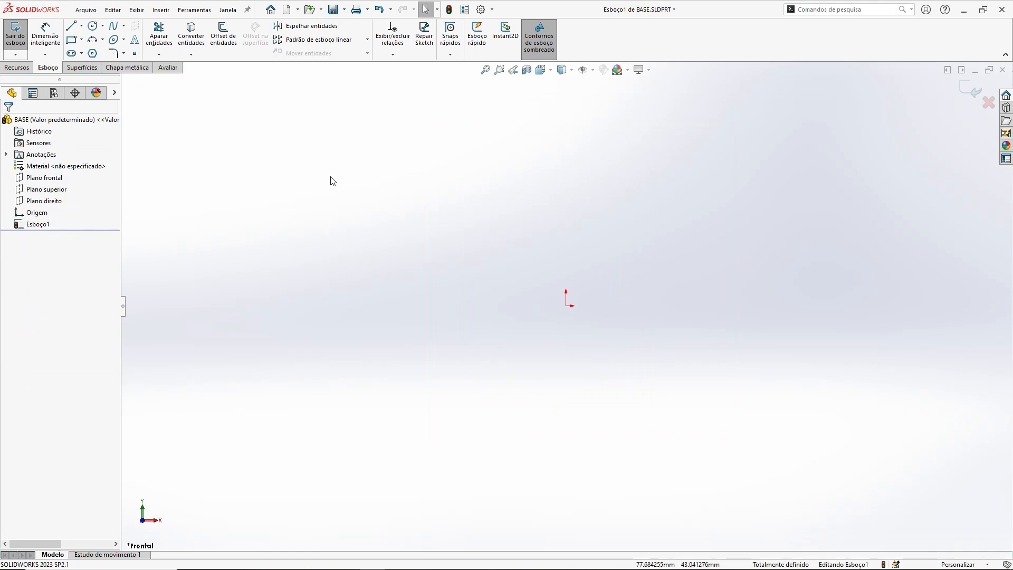
Step: Draw a closed, irregular four-sided outline with the Line tool
left_click(71, 25)
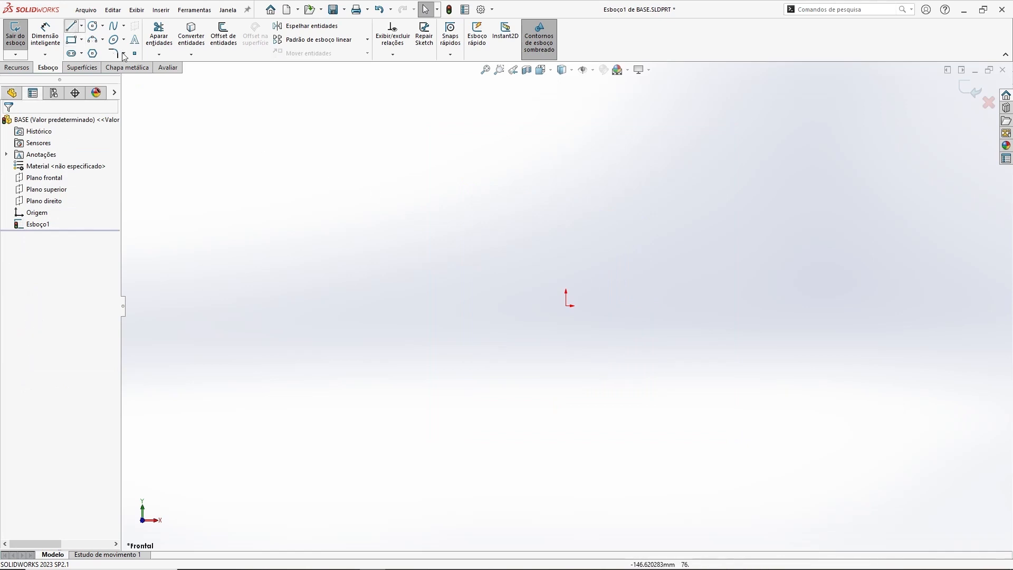
left_click(407, 245)
left_click(656, 193)
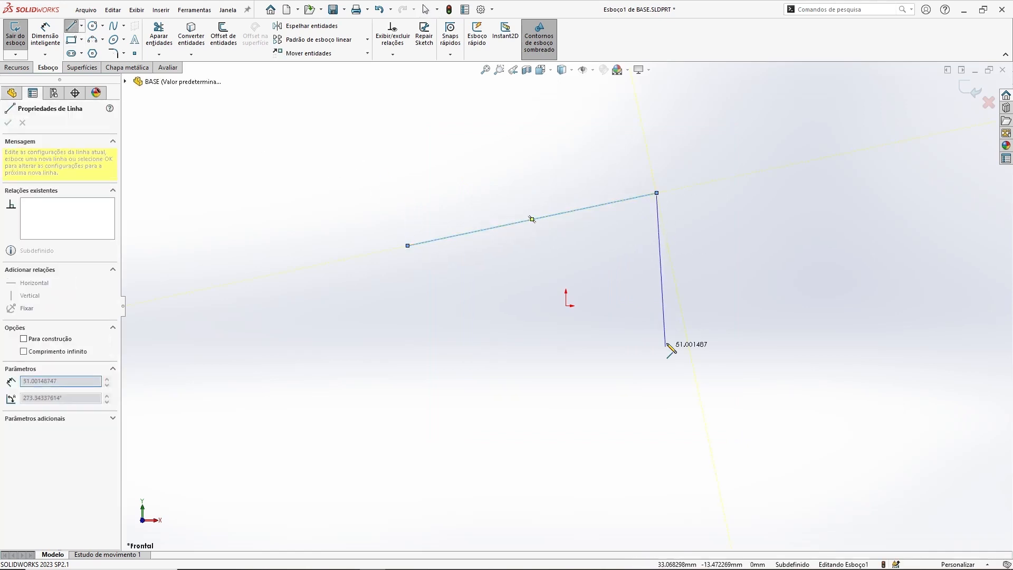
left_click(647, 385)
left_click(459, 361)
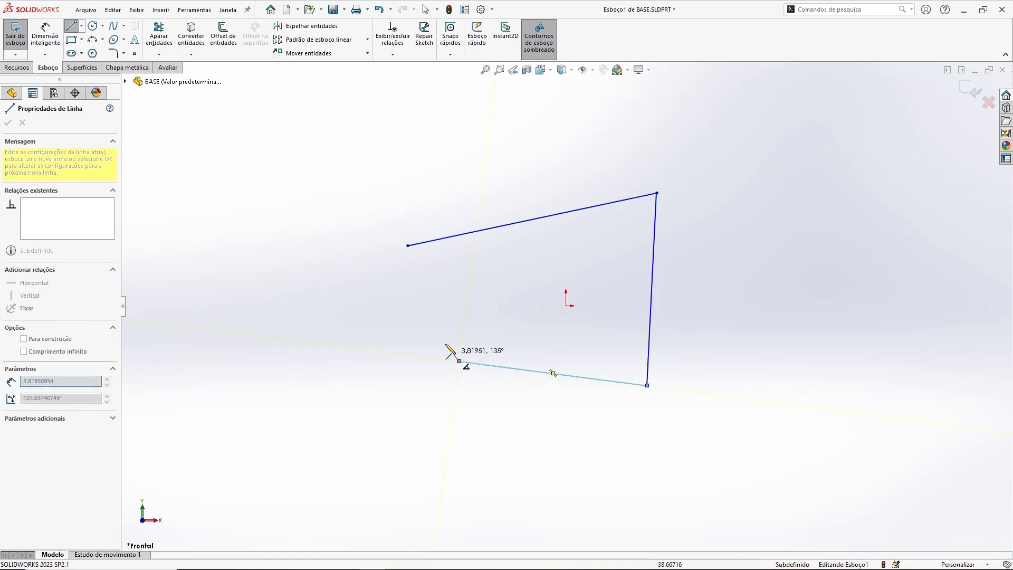
left_click(407, 245)
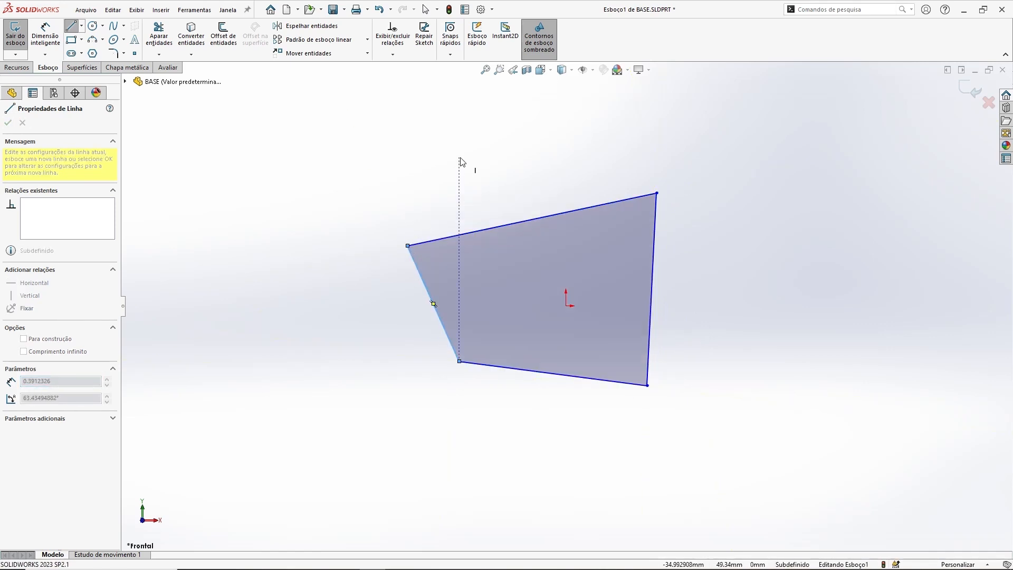
key("Escape")
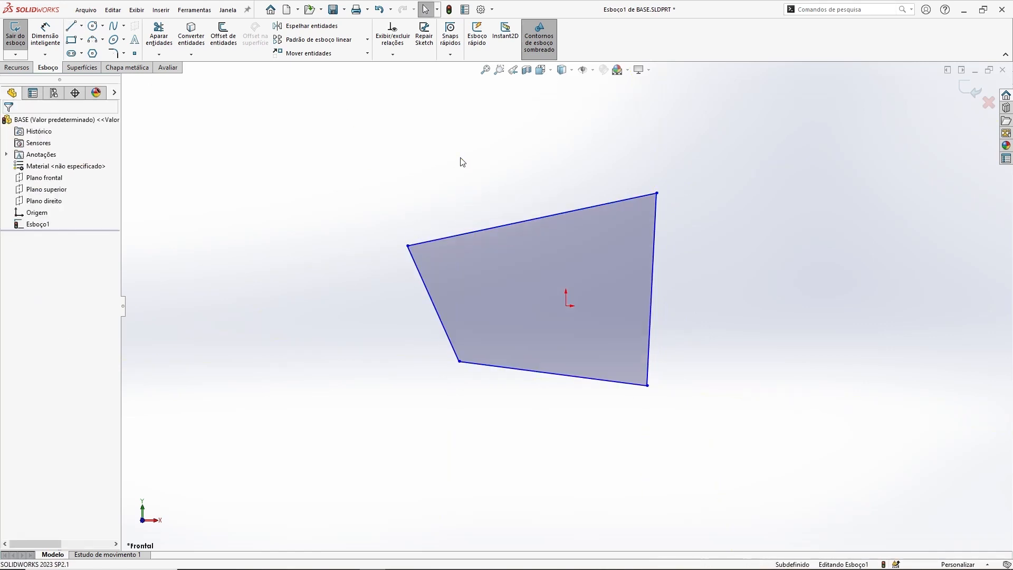
Step: Add a Perpendicular relation between the outline's top edge and left edge
left_click(434, 239)
left_click(449, 191)
left_click(436, 237)
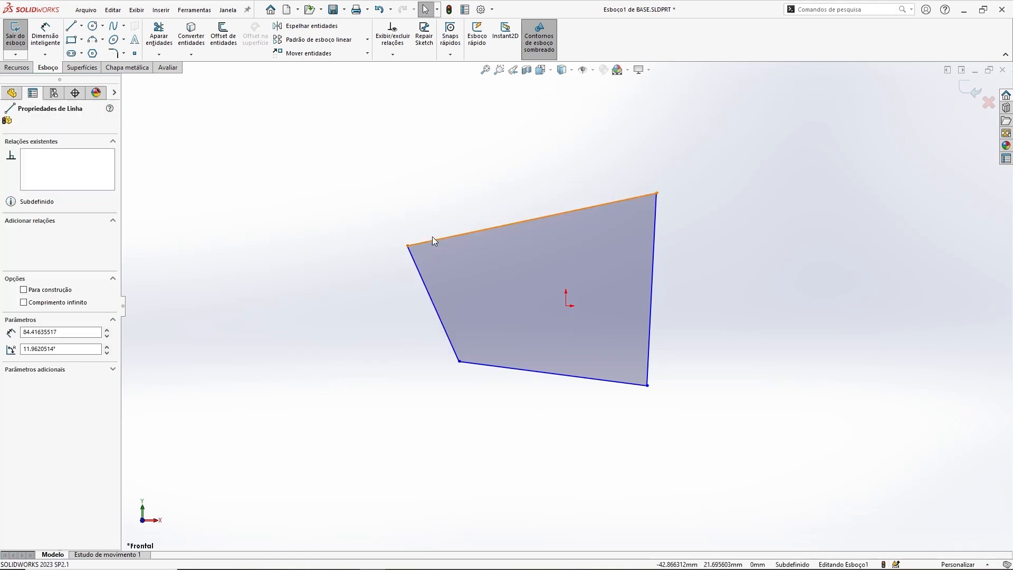
left_click(416, 273, "ctrl")
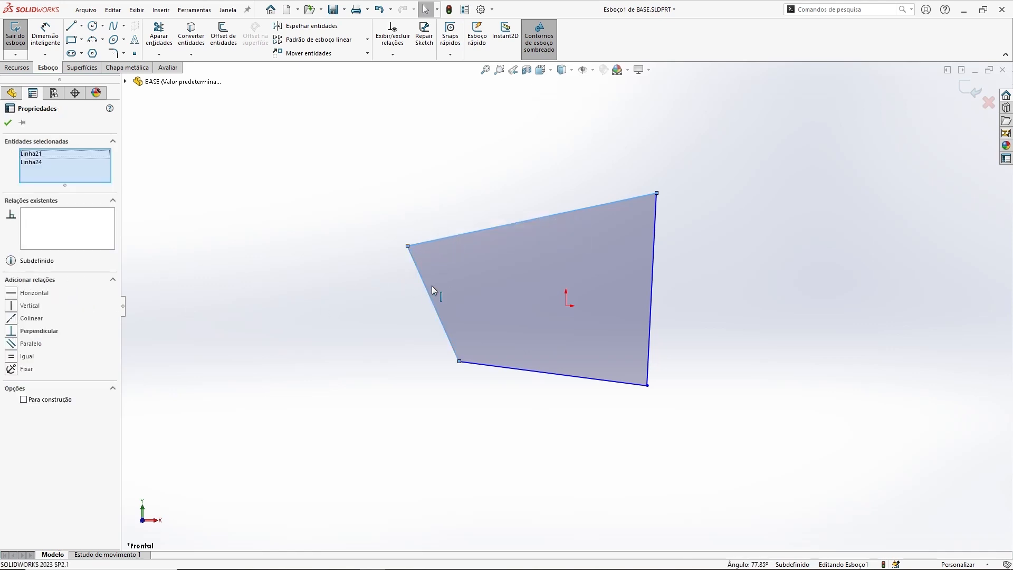
left_click(12, 331)
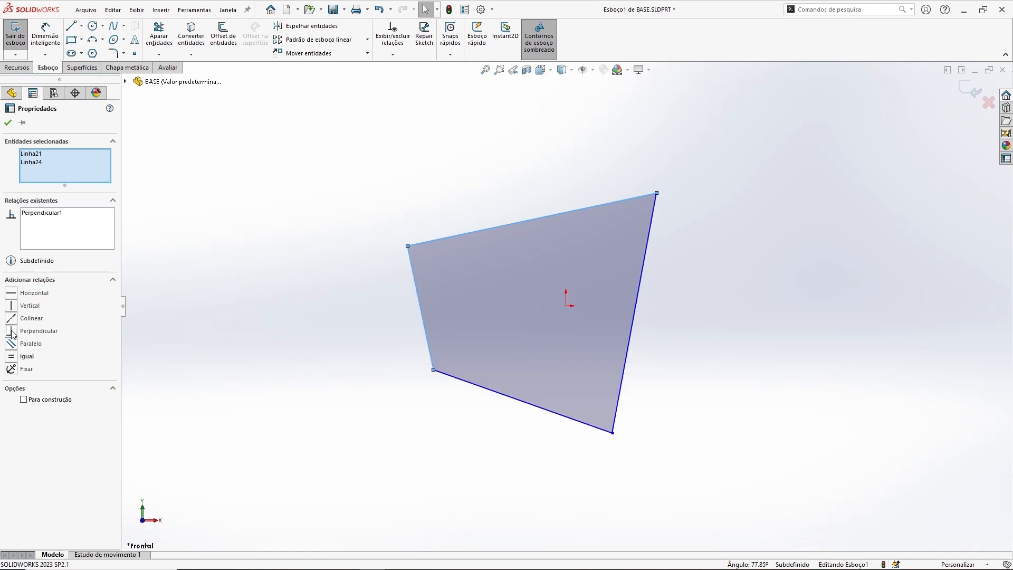
left_click(306, 188)
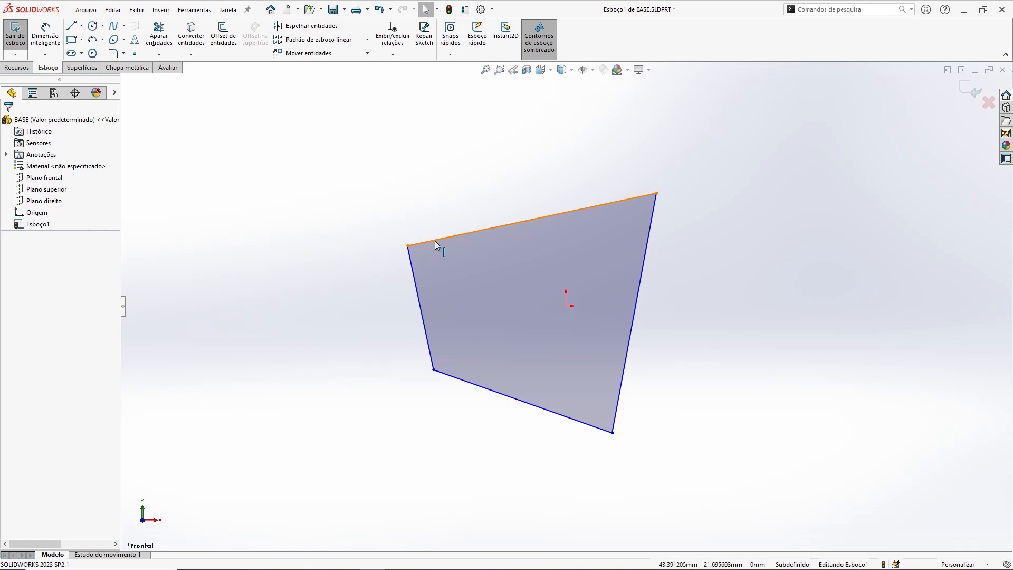
Step: Check the left edge's relations and drag the bottom-left vertex slightly to the right
left_click(412, 266)
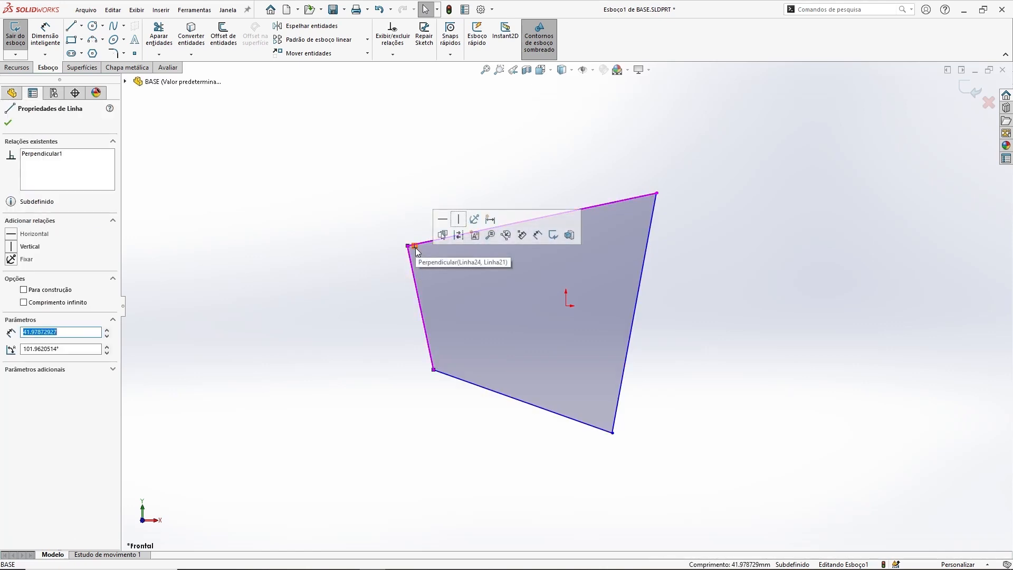
left_click(369, 201)
mouse_move(657, 193)
left_mouse_down()
mouse_move(627, 172)
mouse_move(657, 193)
left_mouse_up()
left_click(355, 227)
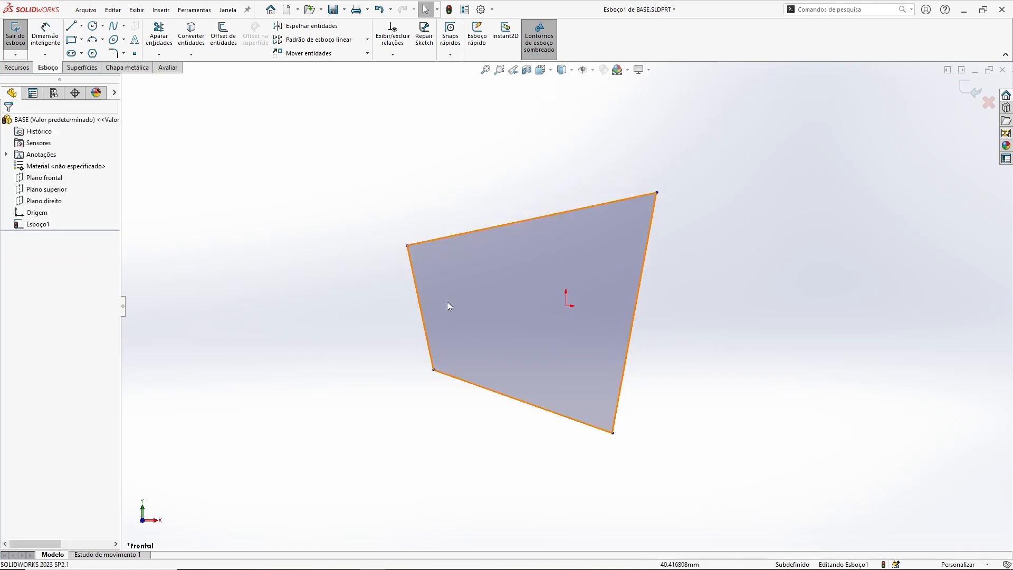
mouse_move(433, 369)
left_mouse_down()
mouse_move(407, 375)
mouse_move(450, 371)
left_mouse_up()
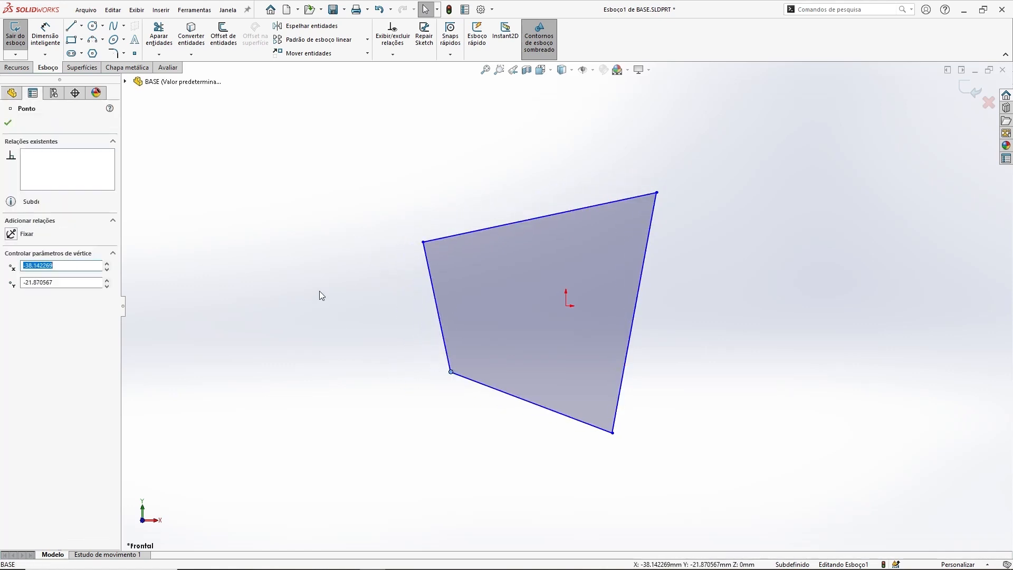
left_click(319, 291)
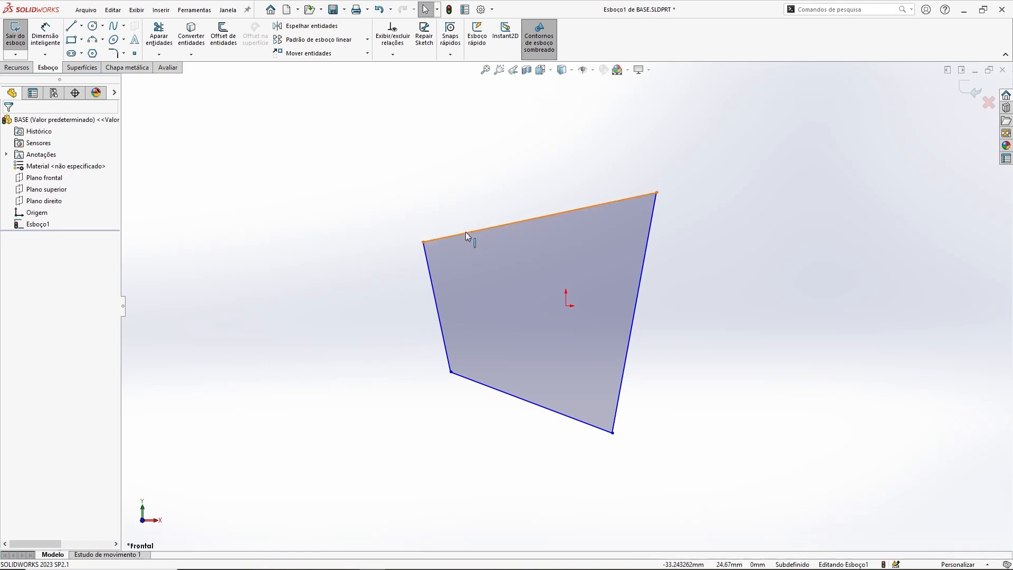
Step: Apply a Fix relation to the top-left vertex of the outline
left_click(523, 220)
left_click(422, 220)
left_click(423, 243)
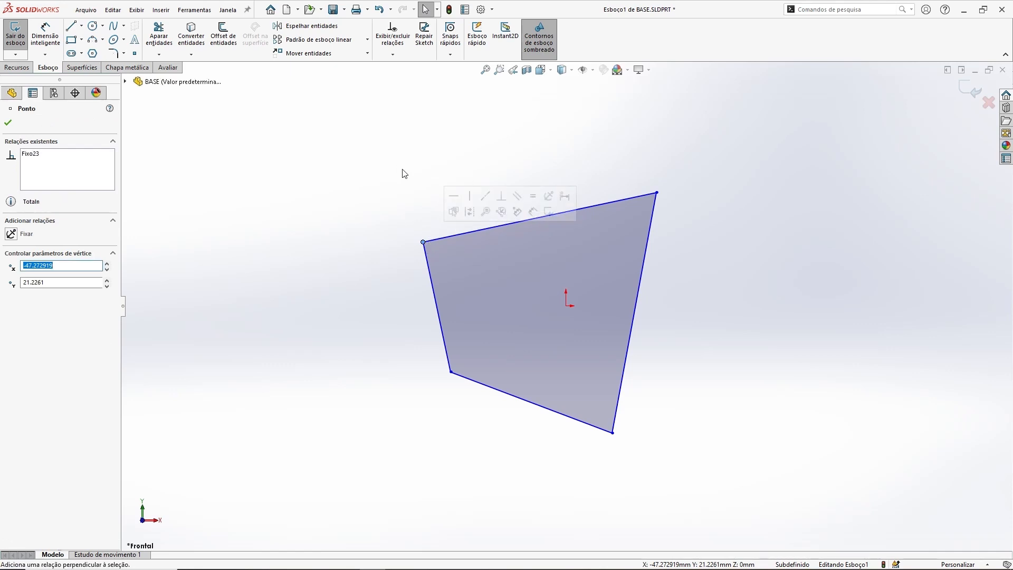
left_click(536, 199)
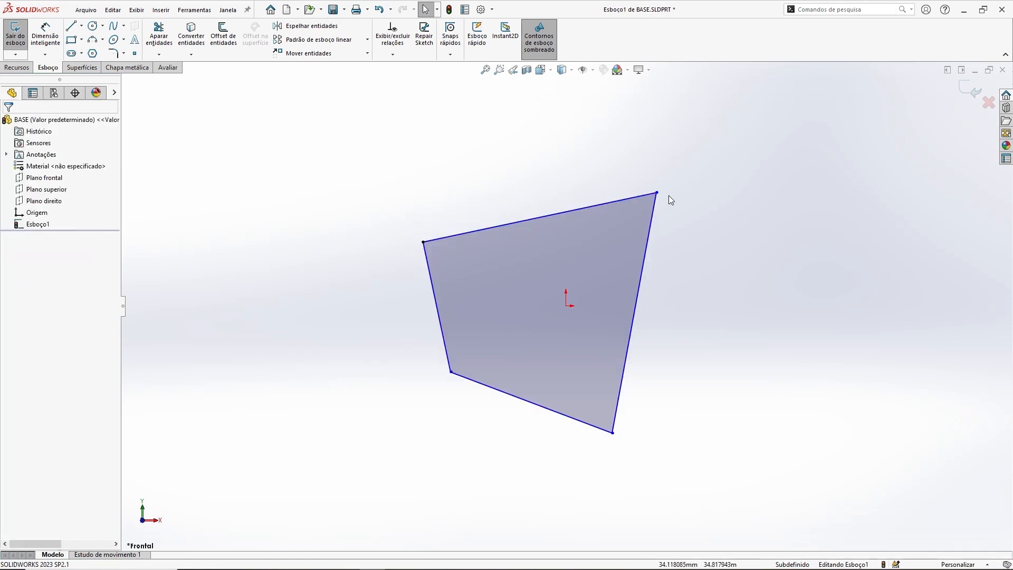
Step: Drag the top-right vertex around to test how the fixed vertex constrains the outline
mouse_move(657, 193)
left_mouse_down()
mouse_move(644, 172)
mouse_move(599, 149)
mouse_move(656, 193)
mouse_move(638, 152)
left_mouse_up()
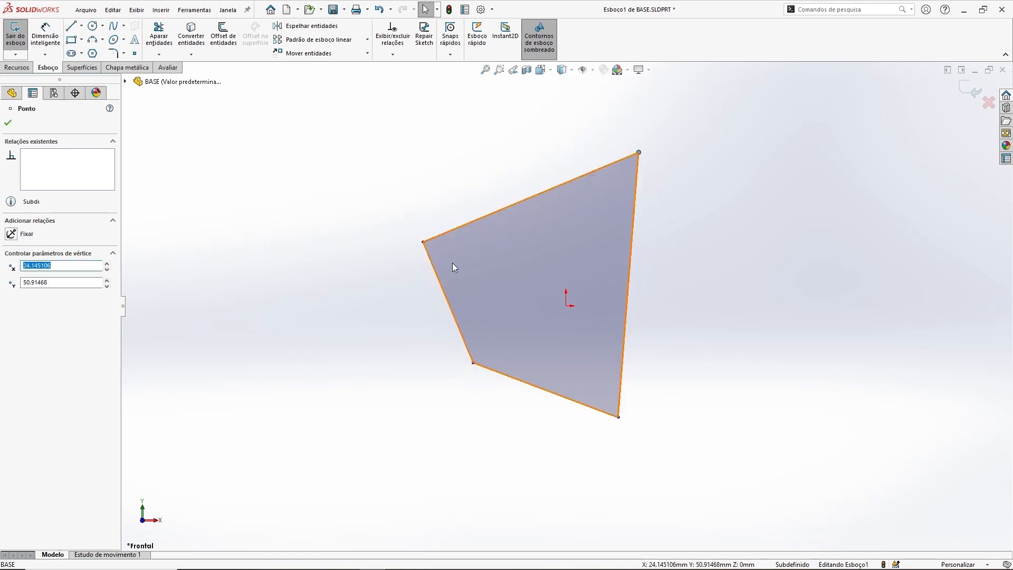
left_click(321, 199)
mouse_move(640, 153)
left_mouse_down()
mouse_move(659, 195)
mouse_move(630, 311)
mouse_move(665, 192)
mouse_move(654, 173)
left_mouse_up()
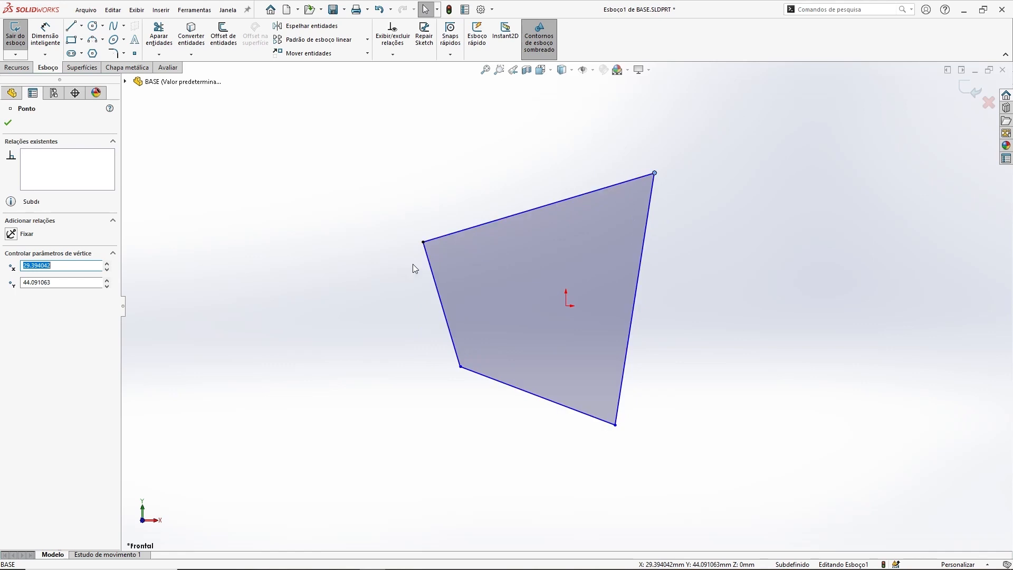
left_click(413, 264)
Step: Make the top edge horizontal with a Horizontal relation
left_click(562, 201)
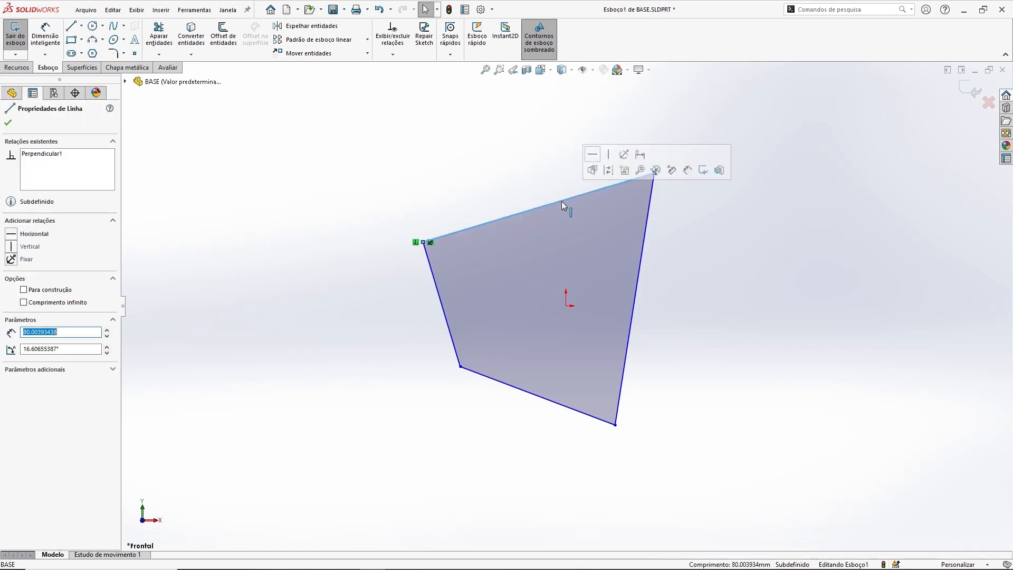
left_click(592, 159)
left_click(473, 168)
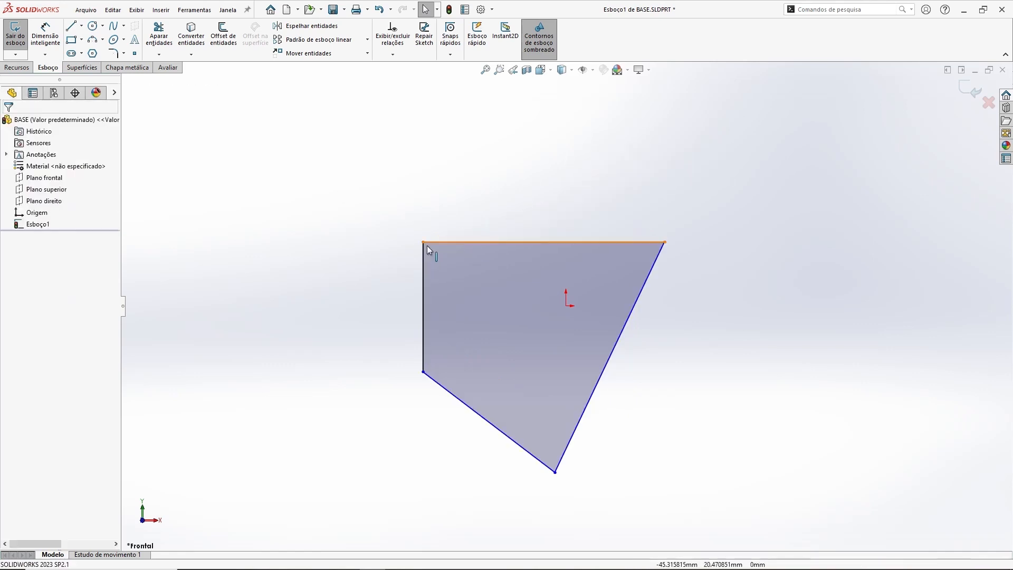
Step: Drag the bottom-left vertex upward and inspect the left edge's properties
mouse_move(424, 372)
left_mouse_down()
mouse_move(421, 429)
mouse_move(423, 353)
left_mouse_up()
left_click(423, 272)
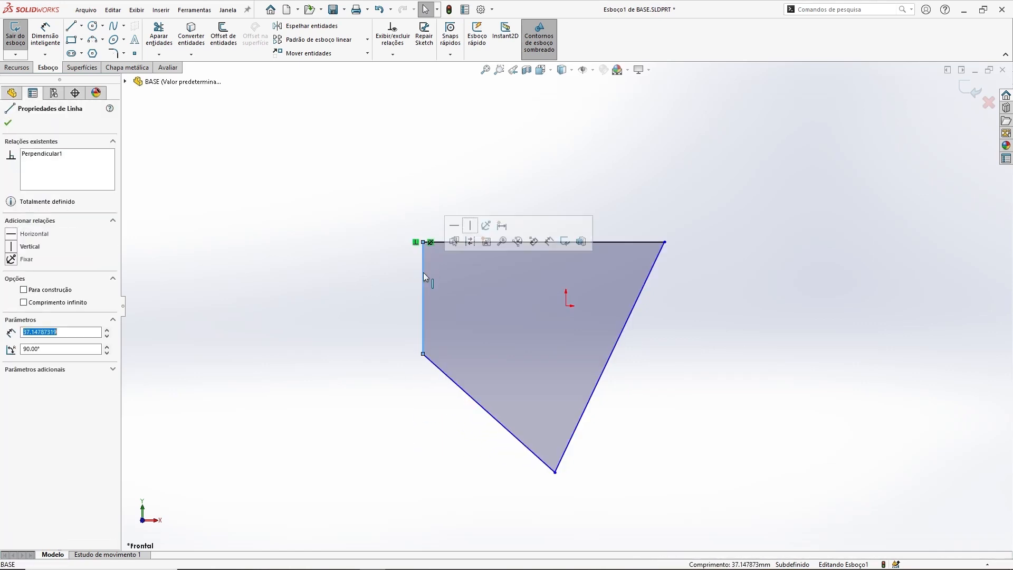
left_click(331, 212)
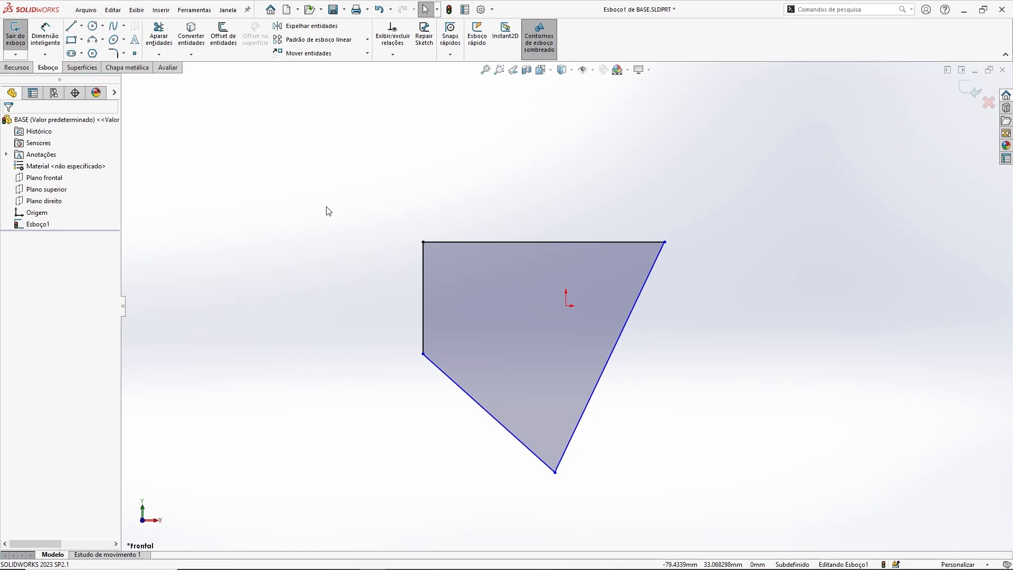
Step: Add a Parallel relation between the top edge and the bottom edge
left_click(498, 242)
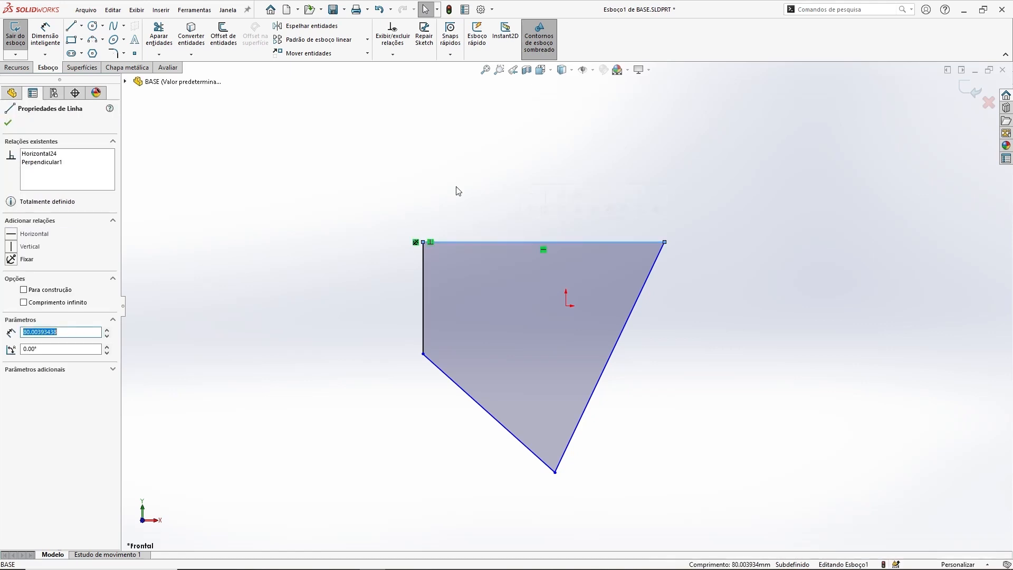
left_click(439, 372, "ctrl")
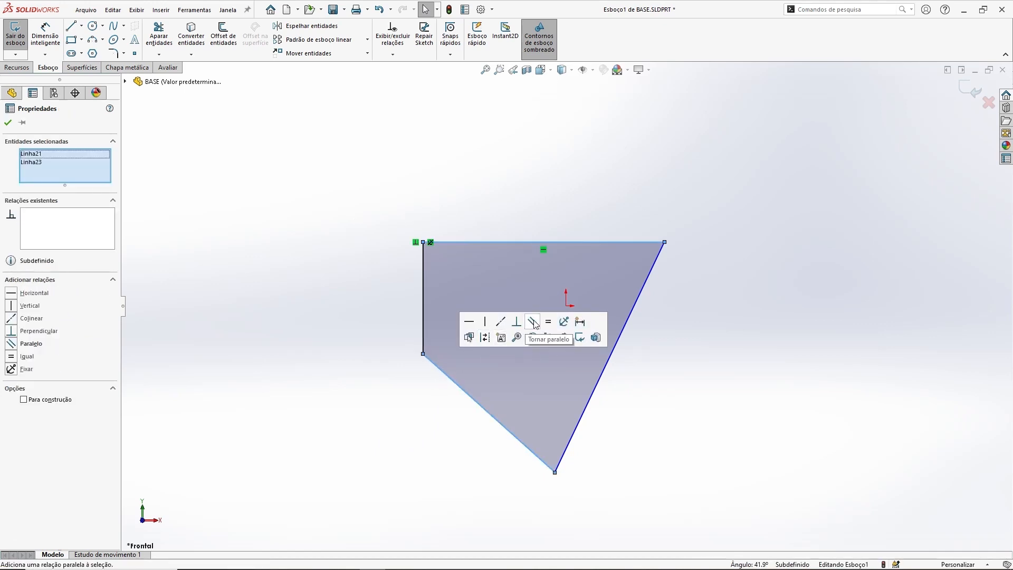
left_click(14, 345)
left_click(297, 348)
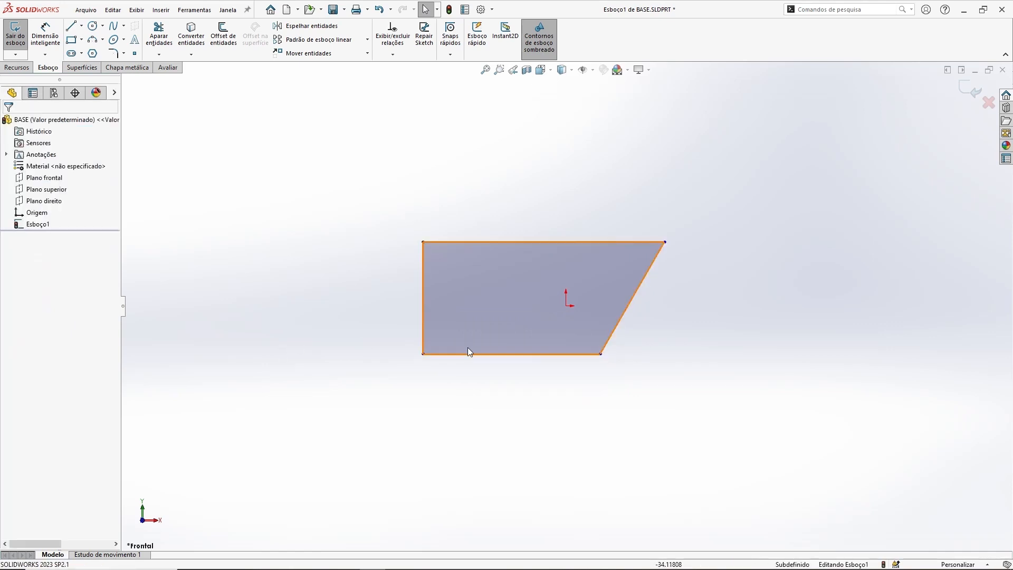
Step: Drag the bottom edge downward to enlarge the outline
left_click(477, 354)
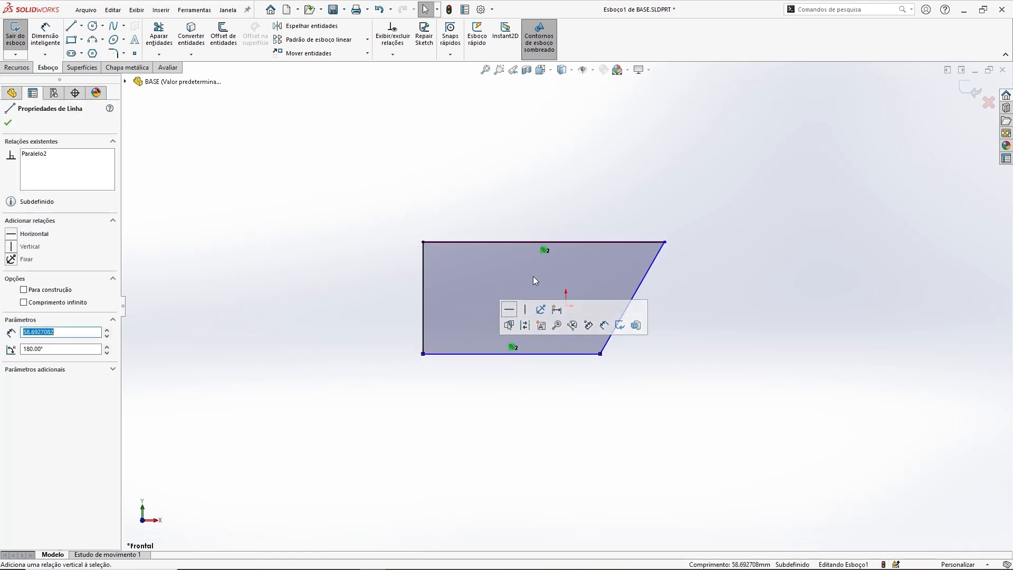
left_click(554, 363)
left_click_drag(554, 356, 517, 402)
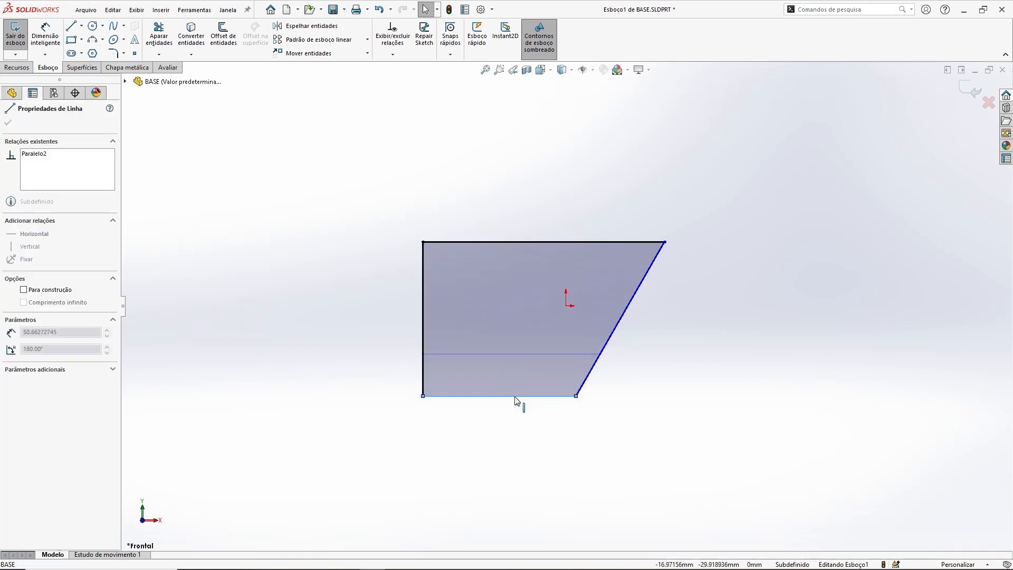
left_click(330, 316)
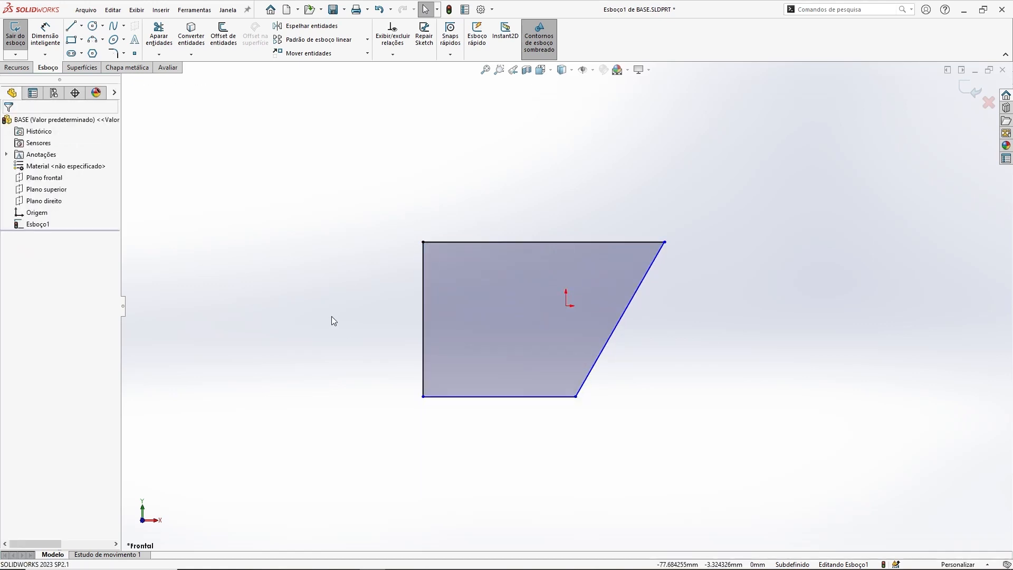
Step: Make the slanted right edge parallel to the left edge with a Parallel relation
left_click(635, 294)
left_click(425, 289, "ctrl")
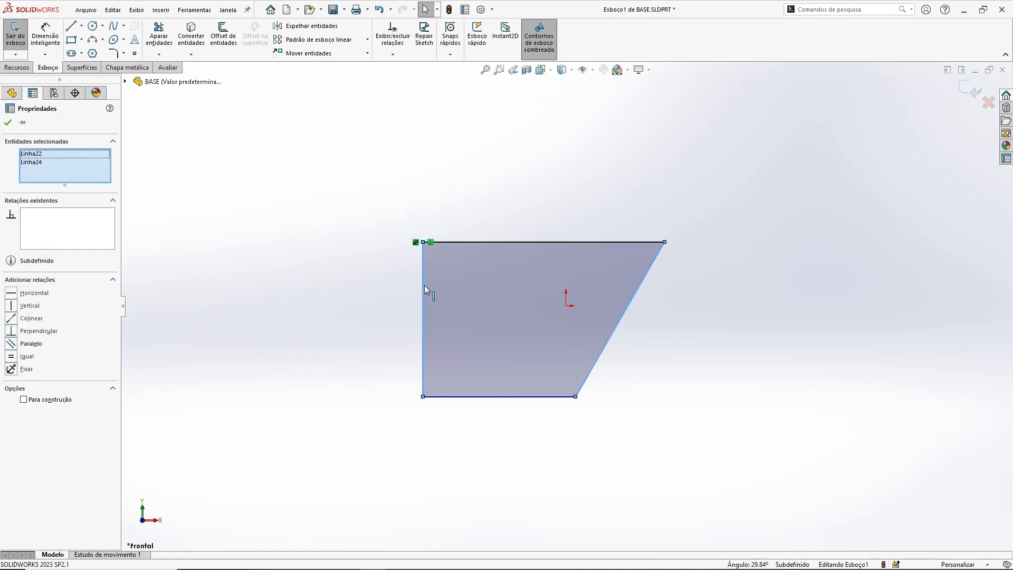
left_click(517, 239)
left_click(447, 168)
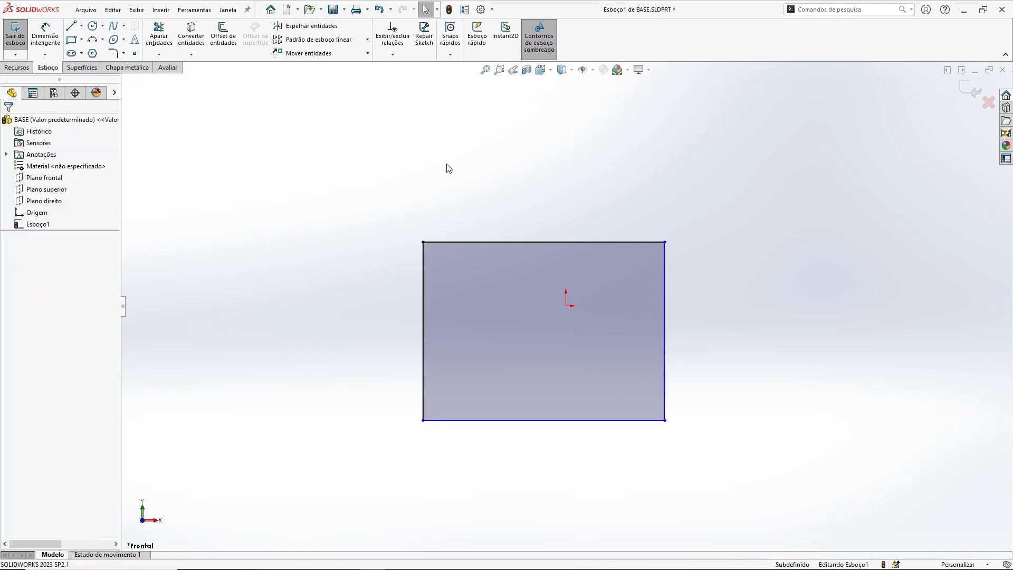
Step: Drag the rectangle's bottom-right and top-right corners to resize the outline
left_click_drag(664, 421, 735, 446)
left_click(529, 207)
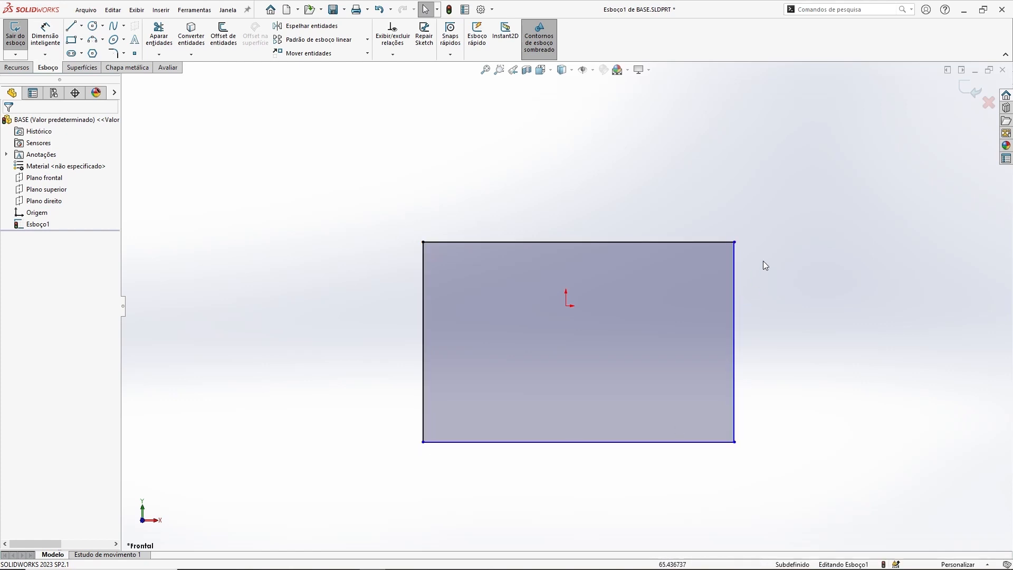
left_click_drag(734, 242, 685, 210)
left_click(607, 198)
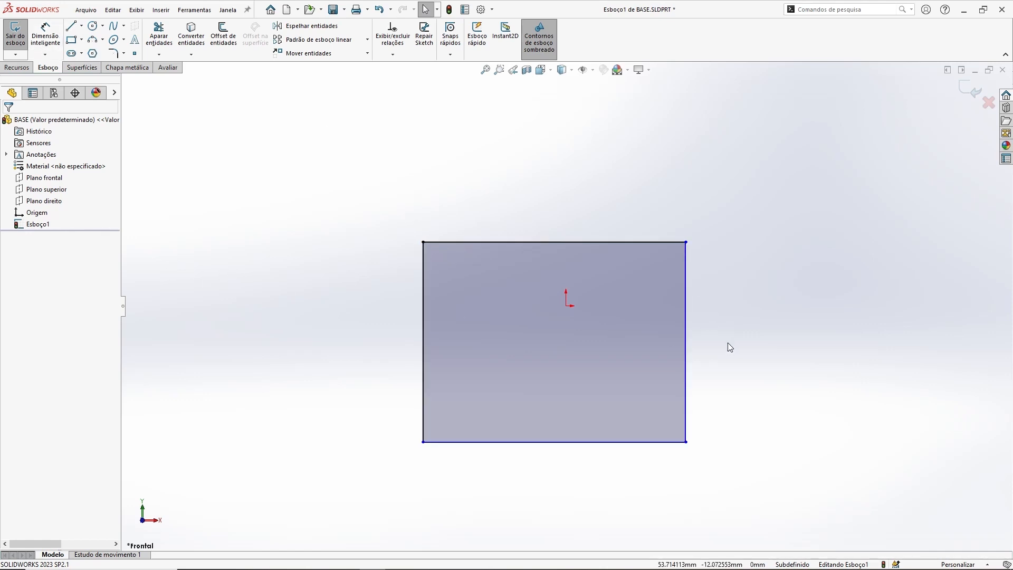
Step: Box-select the whole rectangle and delete it
left_click_drag(402, 206, 752, 473)
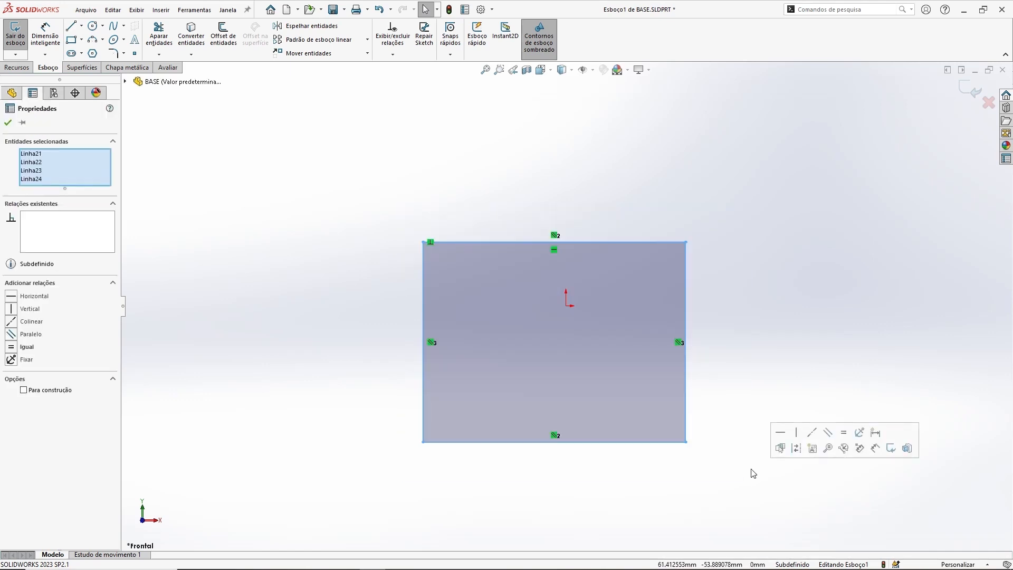
key("Delete")
Step: Sketch a horizontal line about 84 mm long and a vertical line about 57 mm down from its right end
left_click(70, 26)
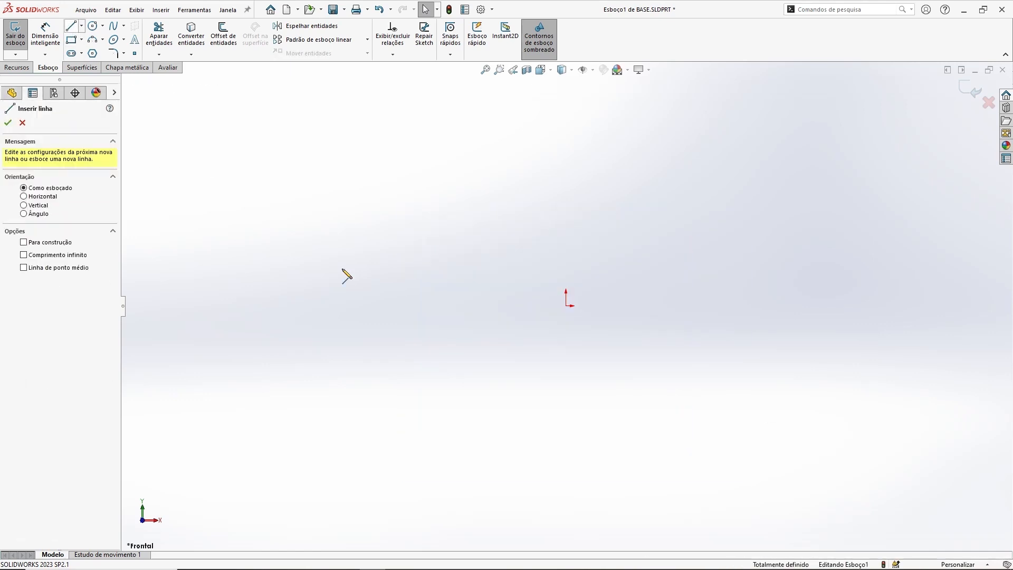
left_click(355, 239)
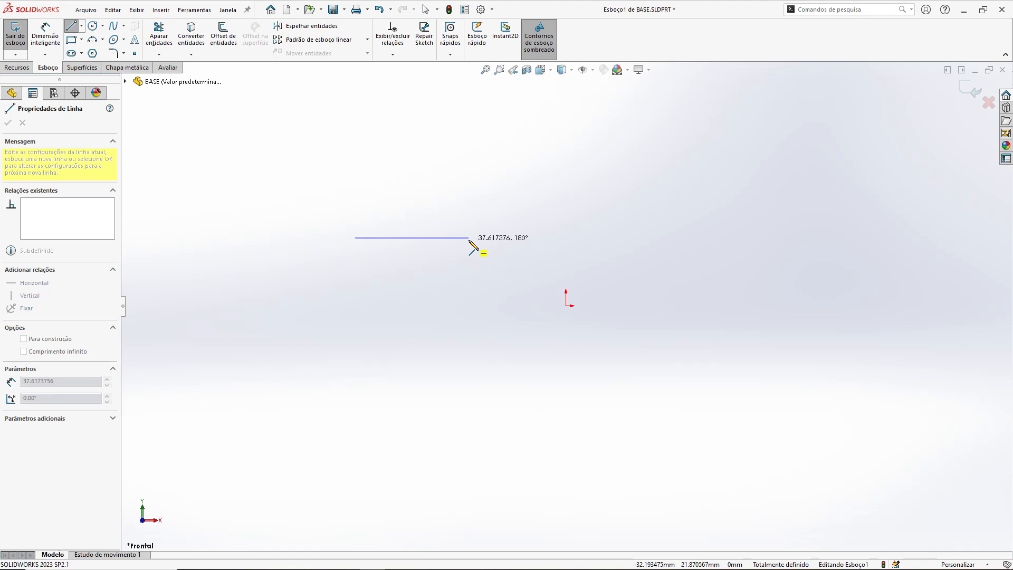
left_click(609, 238)
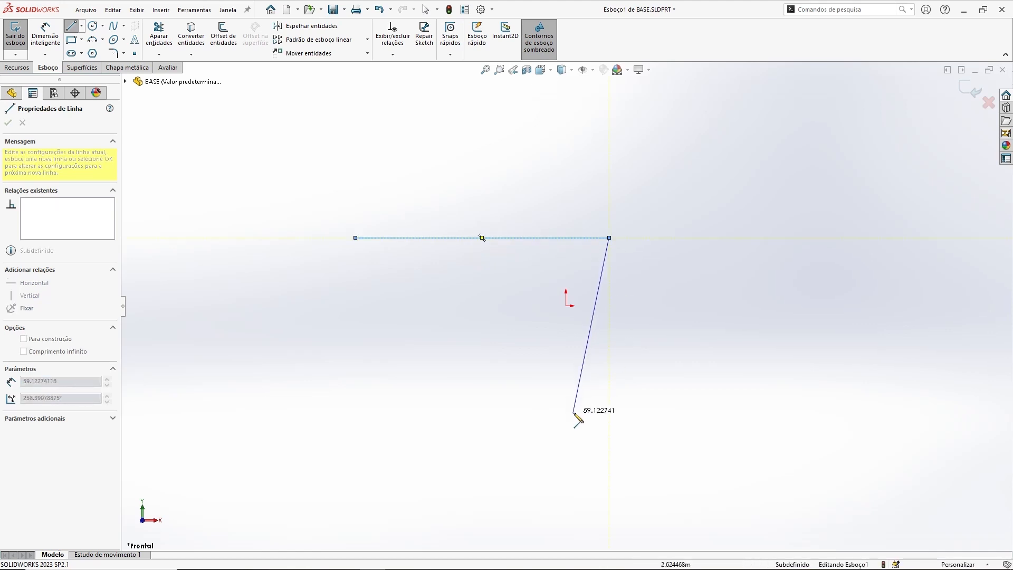
left_click(609, 411)
key("Escape")
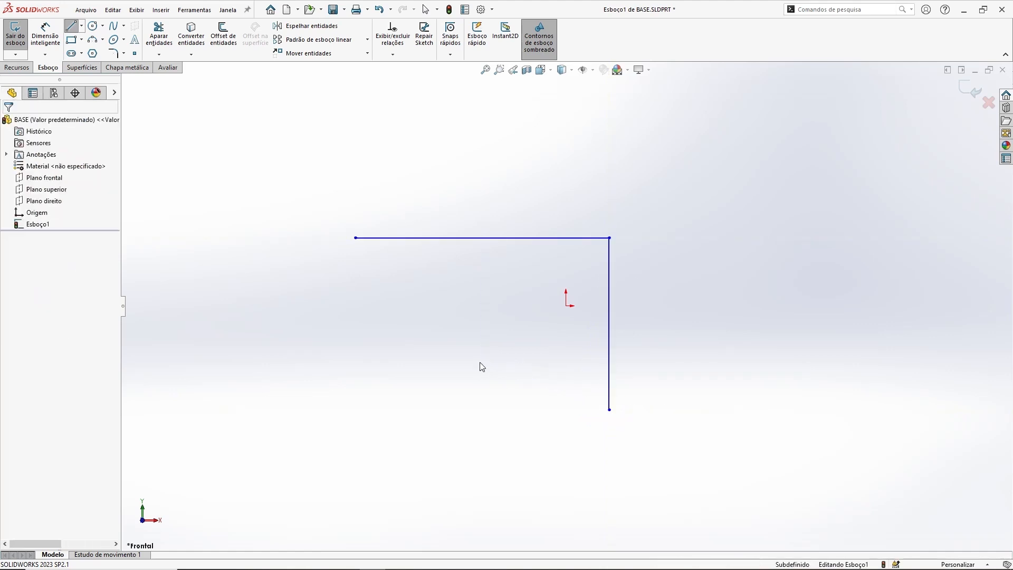
Step: Sketch a separate vertical line about 29 mm long to the left of the corner
left_click(79, 27)
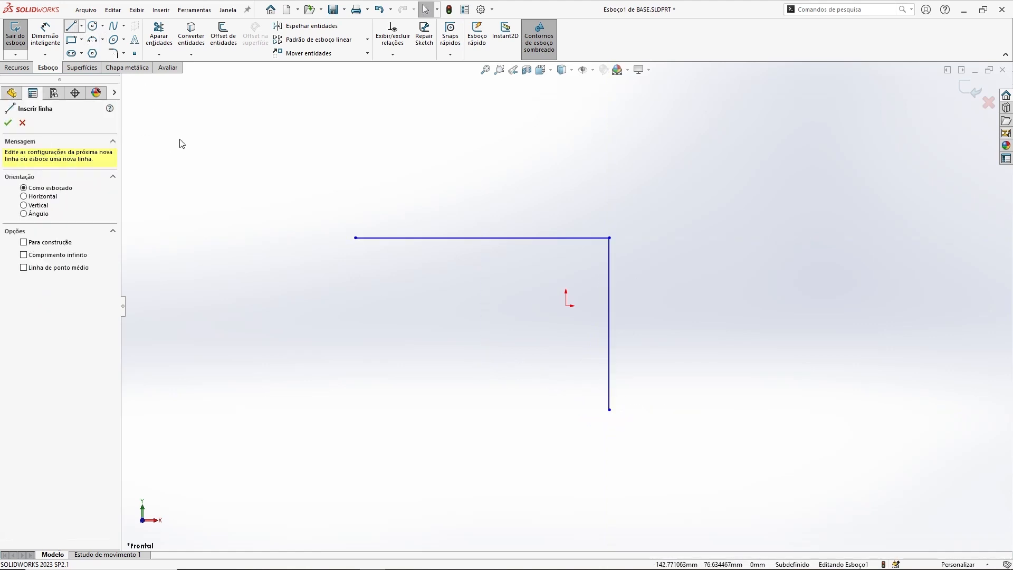
left_click(312, 279)
left_click(312, 366)
key("Escape")
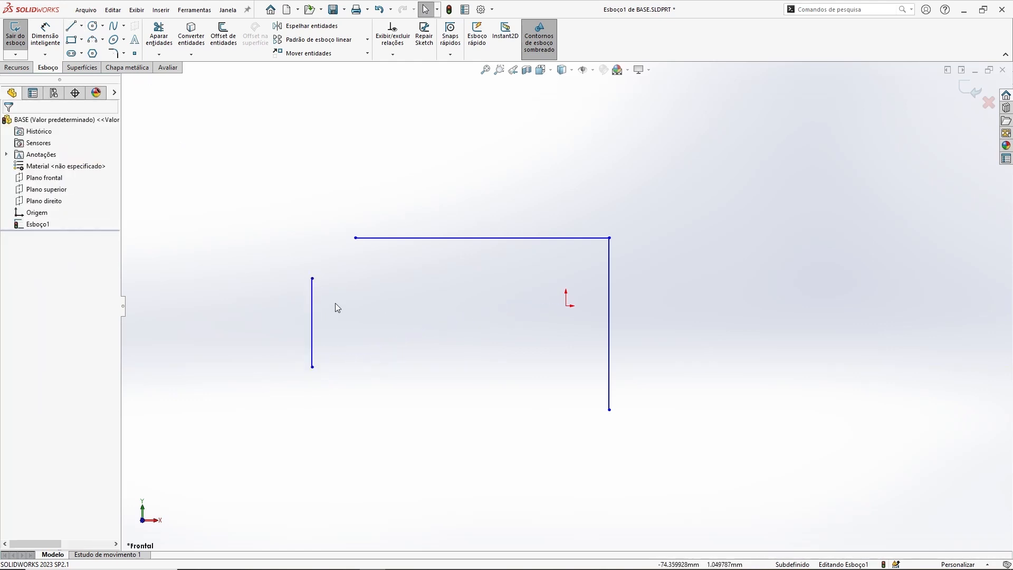
Step: Make the short left vertical line equal in length to the right vertical line
left_click(313, 309)
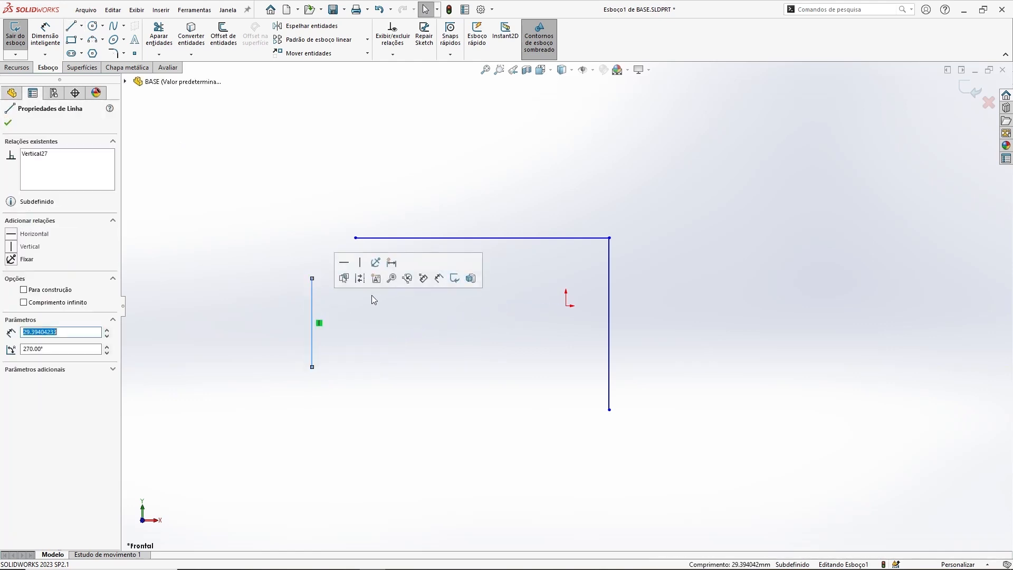
left_click(366, 352)
left_click(312, 302)
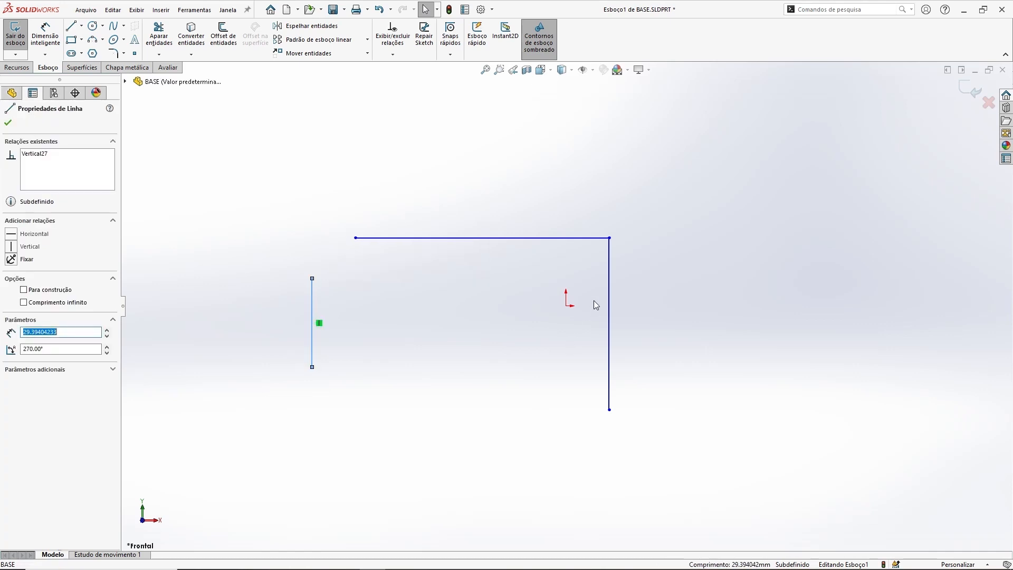
left_click(608, 284, "ctrl")
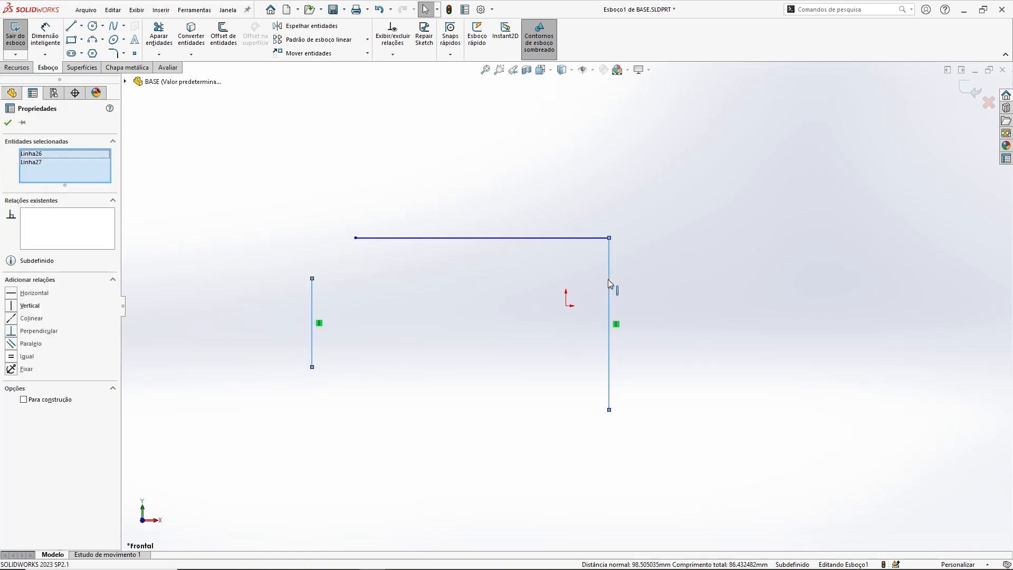
left_click(12, 359)
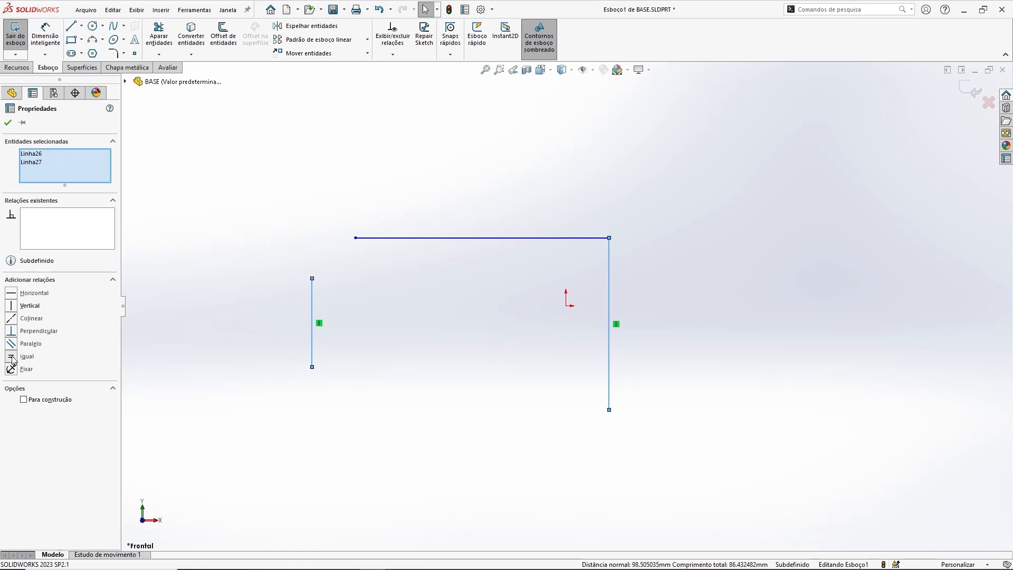
Step: Drag the horizontal line upward
left_click(317, 406)
left_click_drag(499, 323, 505, 220)
Step: Move the left vertical line to the right
left_click_drag(302, 315, 383, 407)
left_click(425, 397)
Step: Fix the top endpoint of the left vertical line
left_click(395, 307)
left_click(384, 318)
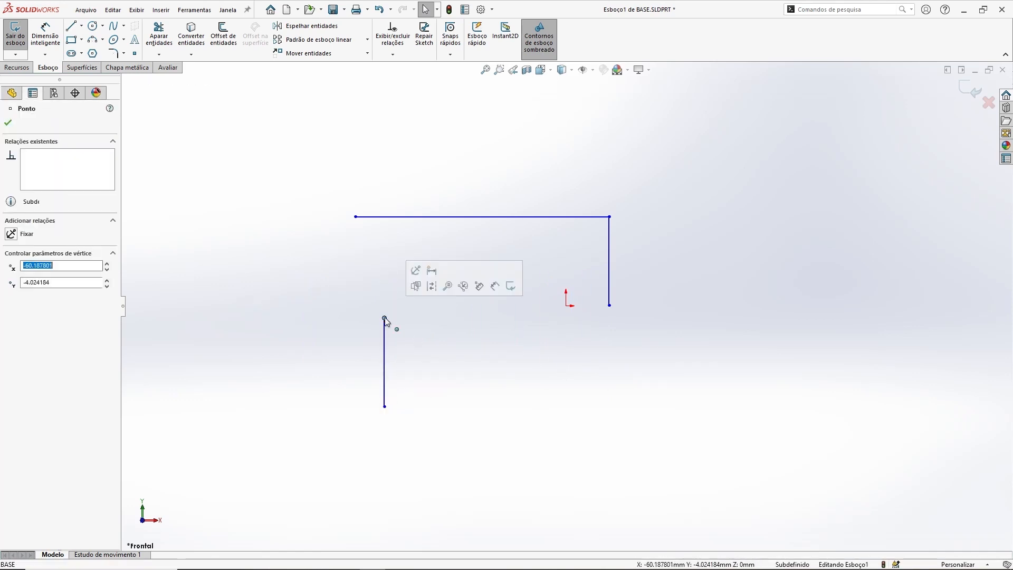
left_click(416, 272)
Step: Drag the left line's bottom endpoint downward to lengthen it
left_click(307, 263)
left_click_drag(386, 411, 358, 510)
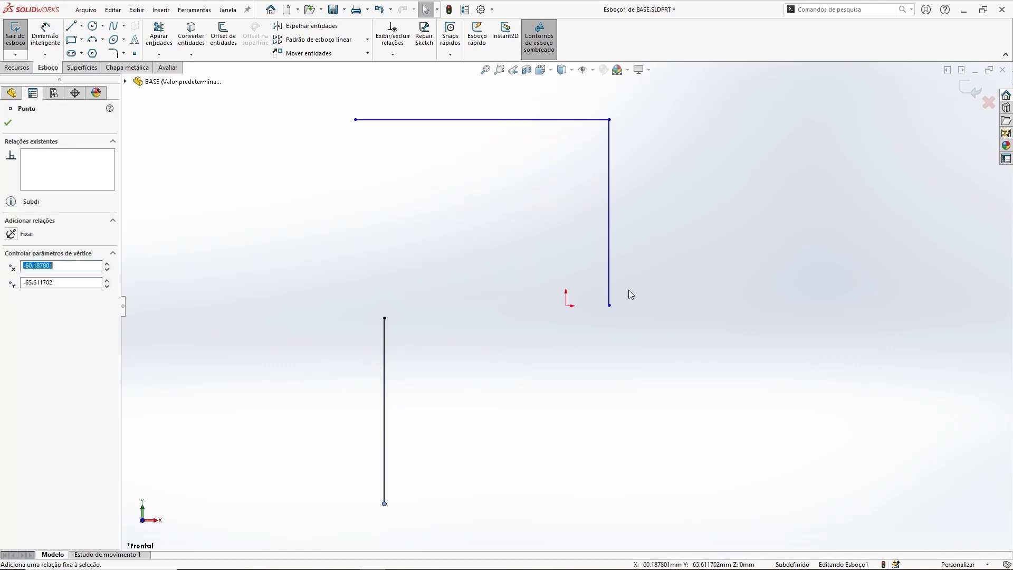
Step: Sketch a small circle below the corner and a larger circle of radius about 22.5 mm to the right
left_click(93, 26)
left_click(577, 411)
left_click(596, 430)
left_click(731, 285)
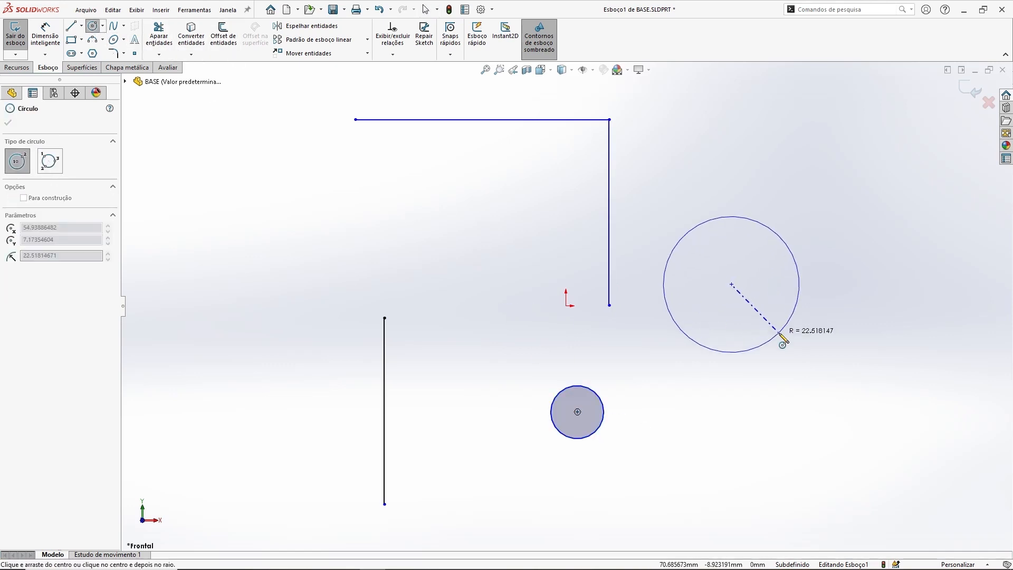
left_click(779, 333)
key("Escape")
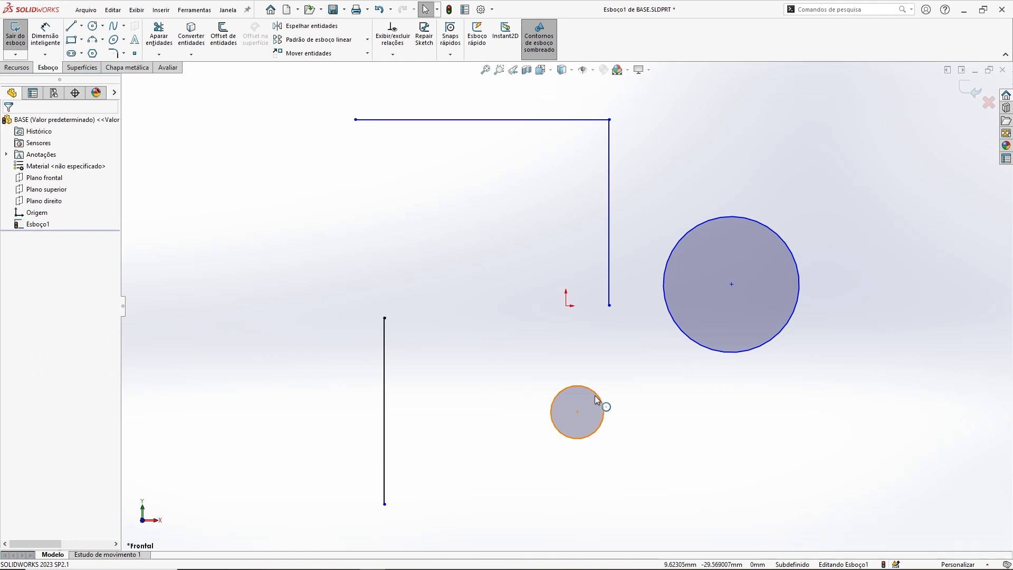
Step: Make the two circles equal with an Equal relation
left_click(595, 394)
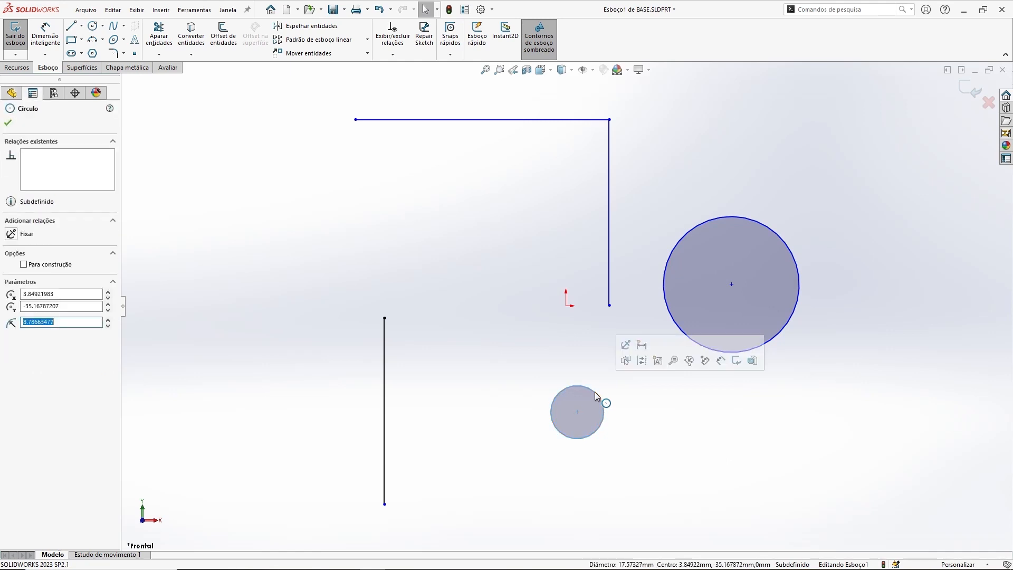
left_click(663, 299, "ctrl")
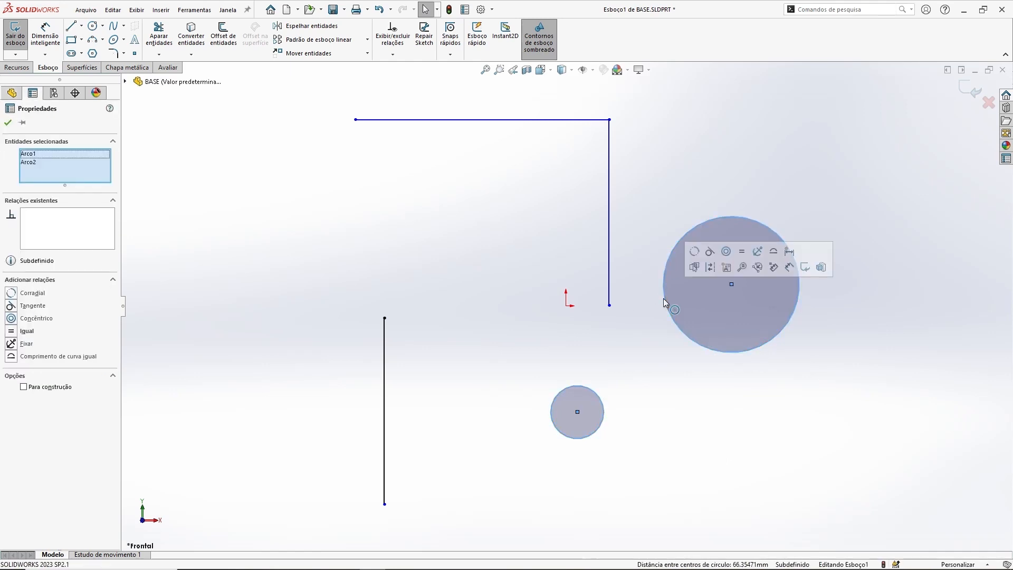
left_click(742, 252)
left_click(691, 371)
Step: Drag the lower circle's edge to resize both equal circles
mouse_move(603, 414)
left_mouse_down()
mouse_move(643, 420)
mouse_move(620, 422)
left_mouse_up()
left_click(679, 450)
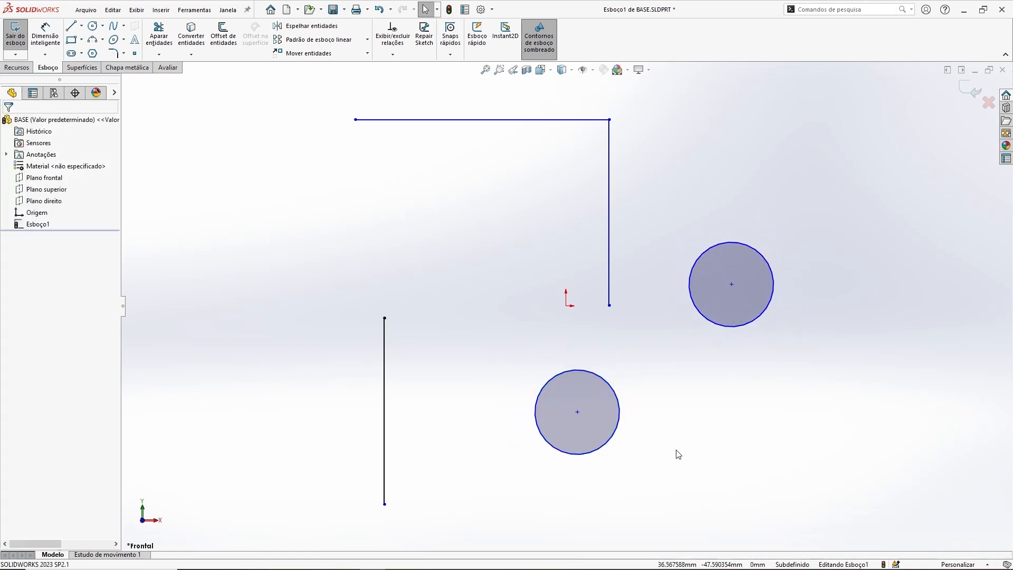
Step: Move both circles to the right side of the sketch
left_click_drag(577, 413, 812, 394)
left_click_drag(731, 289, 827, 271)
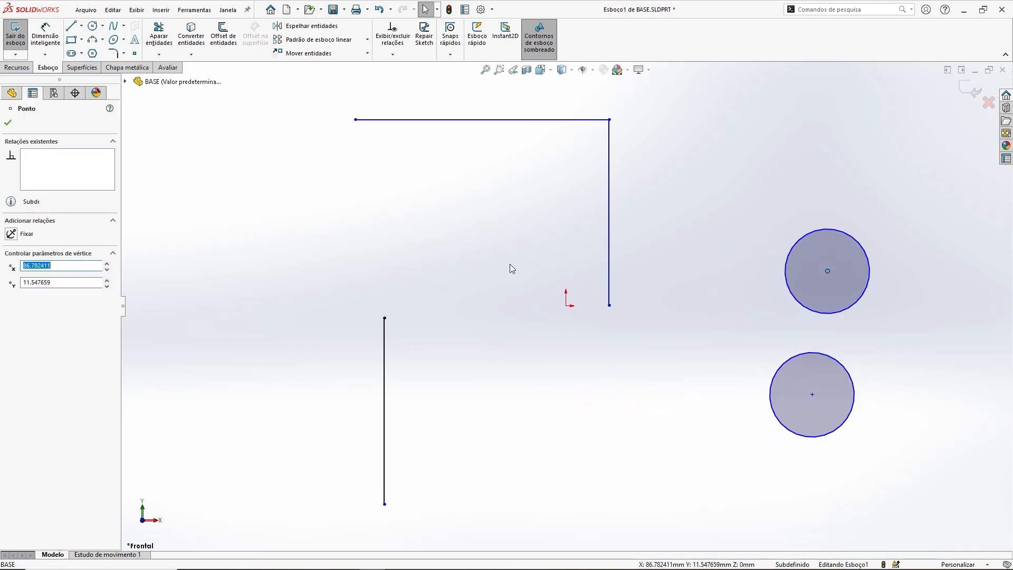
left_click(531, 278)
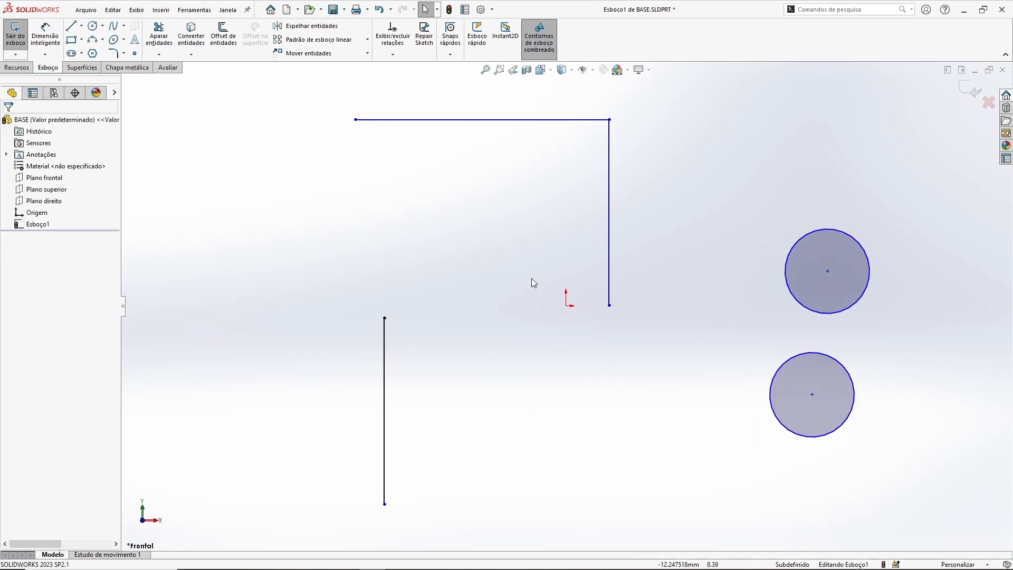
Step: Shorten the left vertical line by dragging its bottom endpoint upward toward the fixed top endpoint
left_click(385, 347)
key("Escape")
left_click(384, 319)
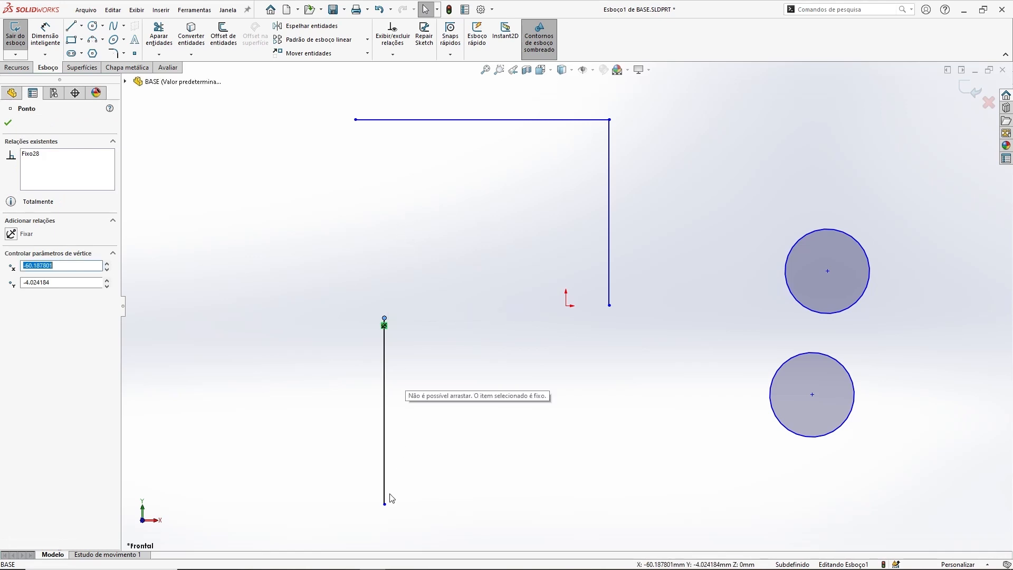
left_click_drag(384, 503, 384, 374)
left_click(580, 454)
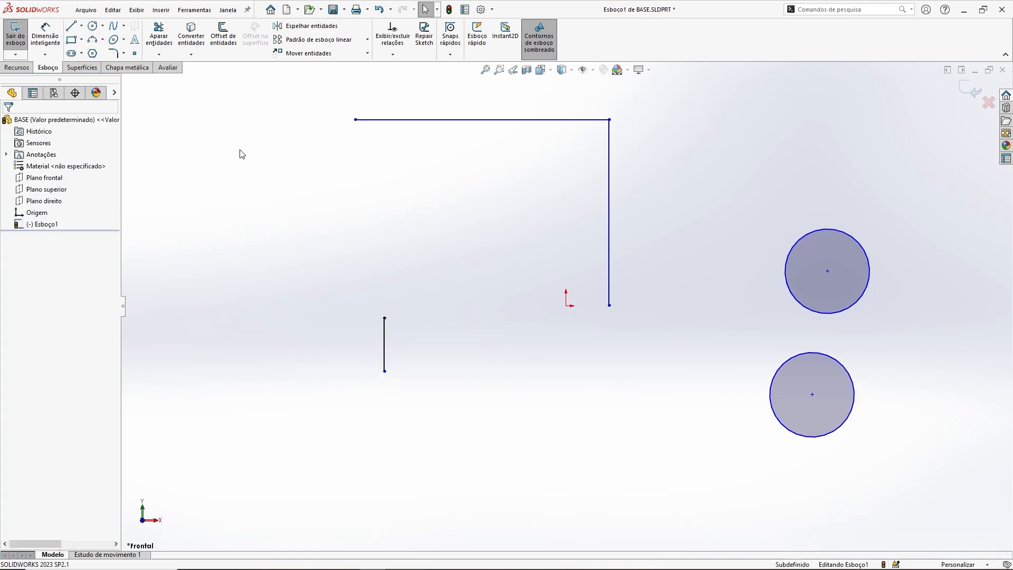
Step: Sketch a diagonal line about 29 mm long below the left vertical line
left_click(73, 26)
left_click(326, 382)
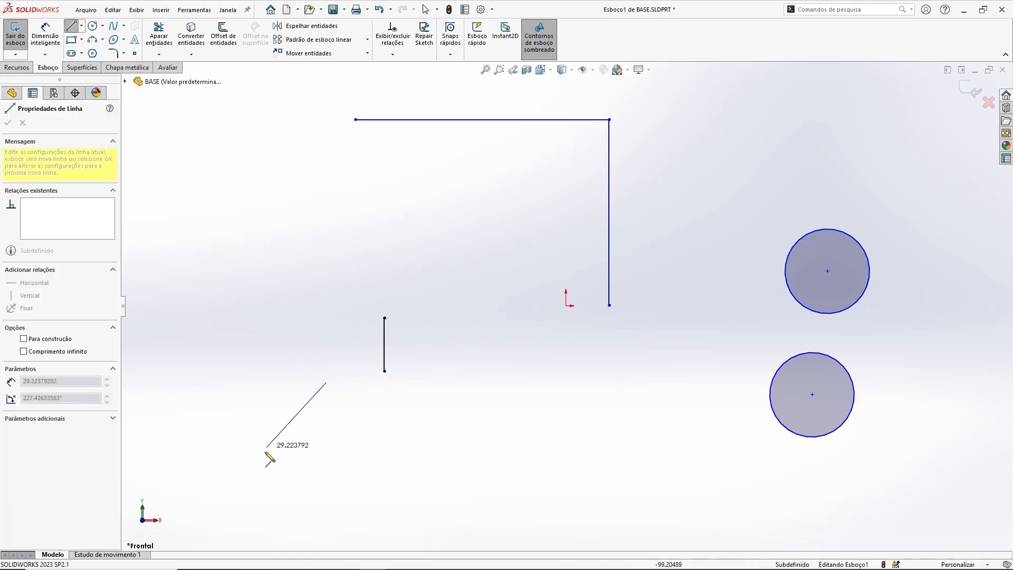
left_click(255, 470)
key("Escape")
Step: Make the diagonal line collinear with the left vertical line
left_click(315, 397)
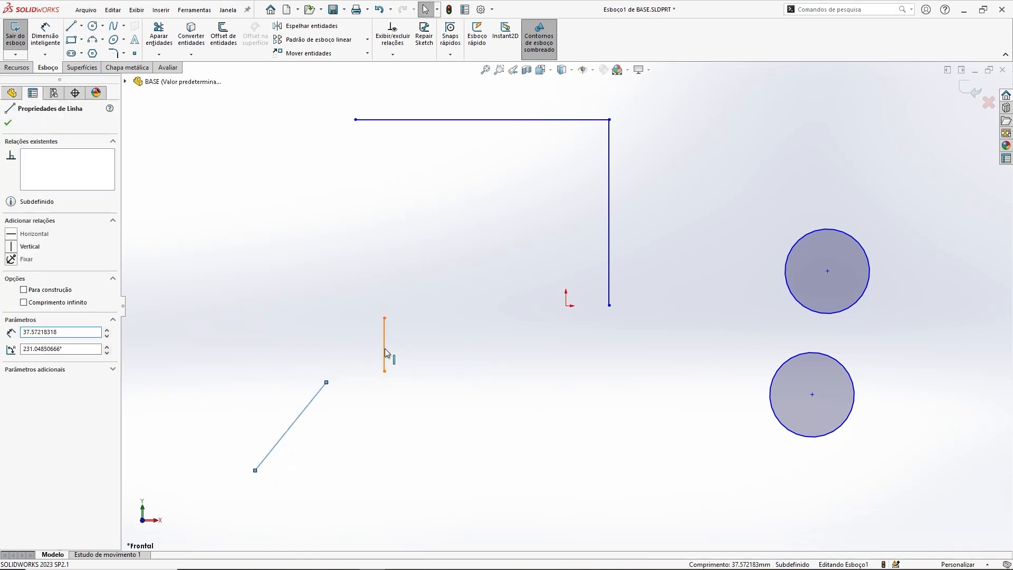
left_click(384, 350, "ctrl")
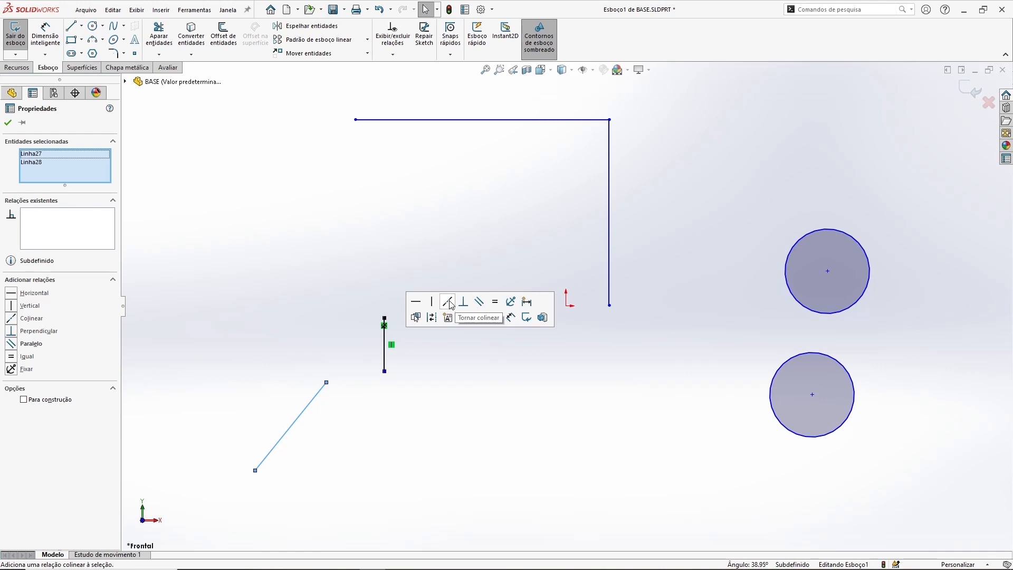
left_click(449, 304)
left_click(431, 350)
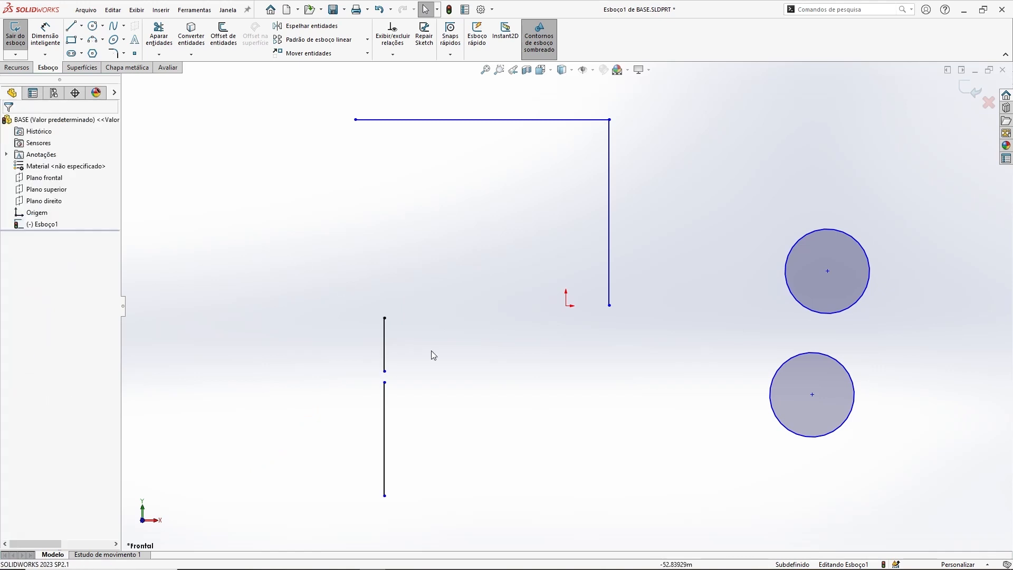
Step: Drag the collinear line's endpoints to shorten it below the left vertical line
left_click_drag(389, 384, 389, 421)
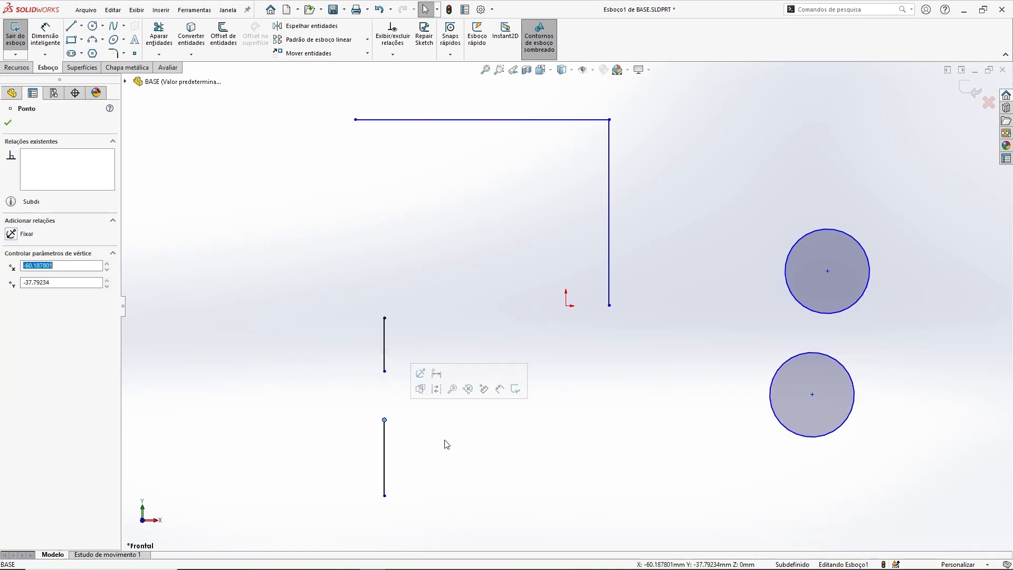
left_click(406, 494)
left_click_drag(388, 500, 417, 469)
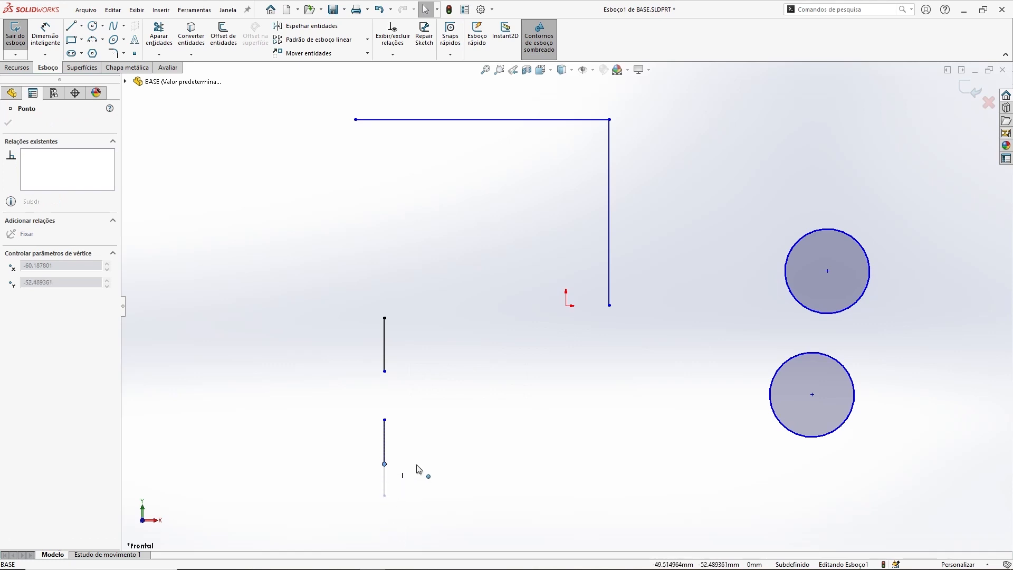
left_click(327, 238)
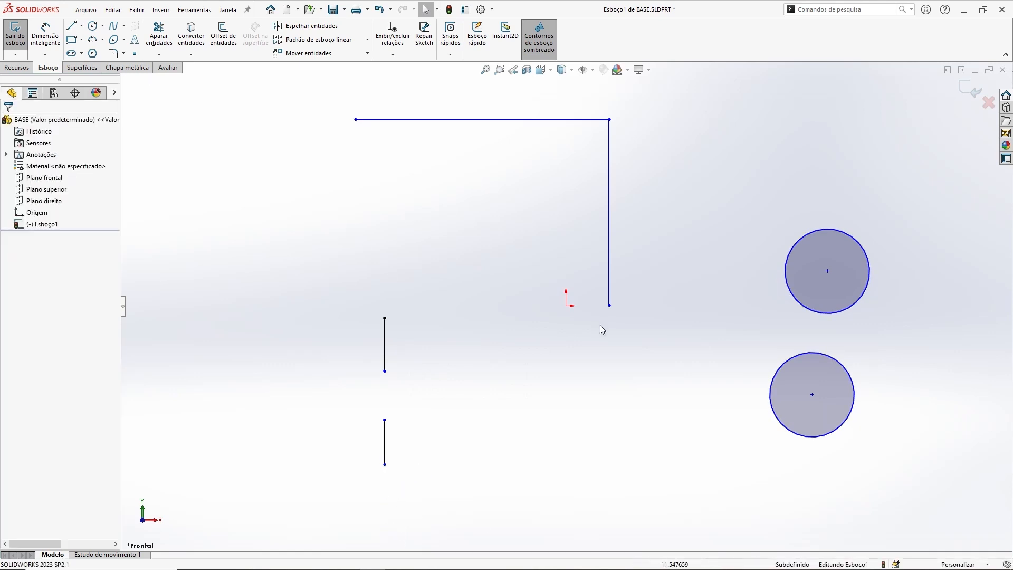
Step: Move the lower circle next to the left vertical line
left_click_drag(813, 395, 467, 358)
left_click(398, 242)
Step: Make the lower circle tangent to the upper short vertical line
left_click(435, 333)
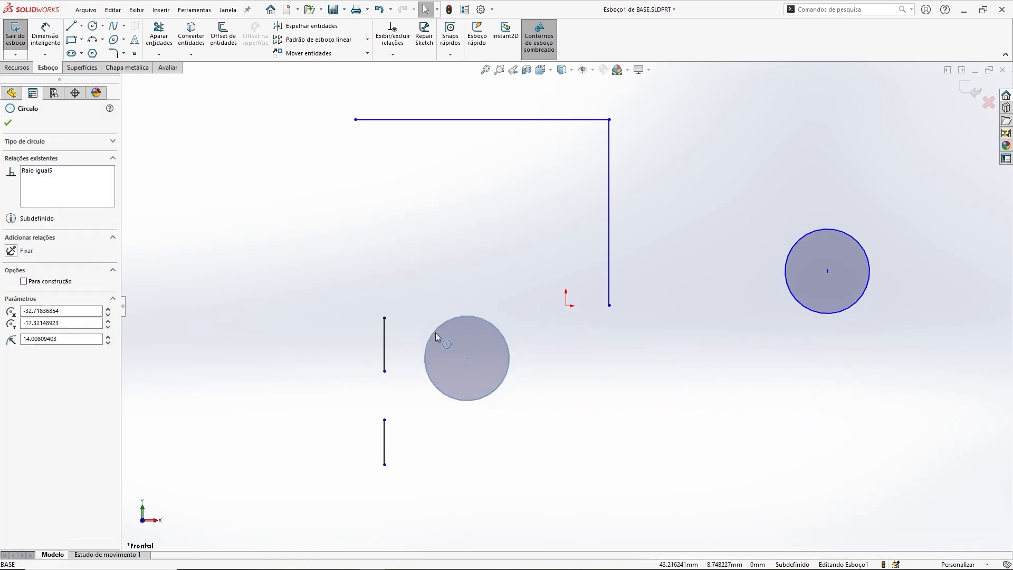
left_click(385, 334, "ctrl")
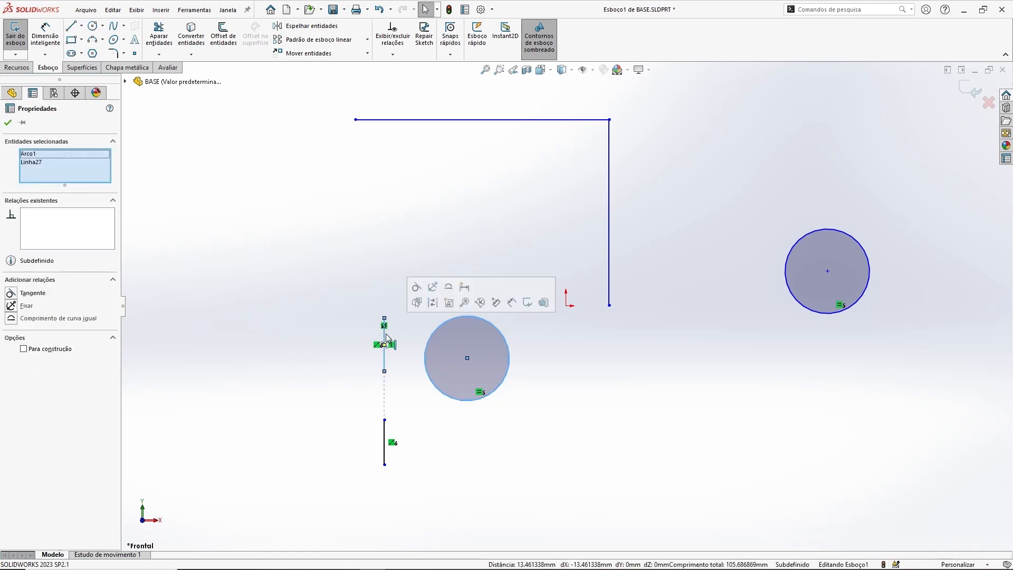
left_click(416, 288)
left_click(353, 257)
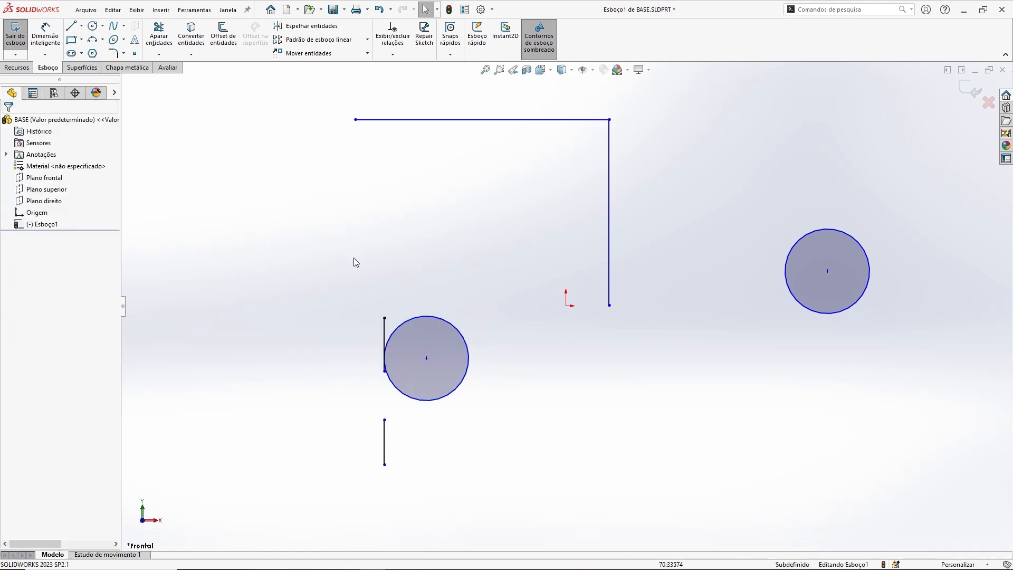
Step: Stretch the tangent line's lower endpoint downward, then resize and move the tangent circle to test the relation
left_click_drag(384, 370, 330, 461)
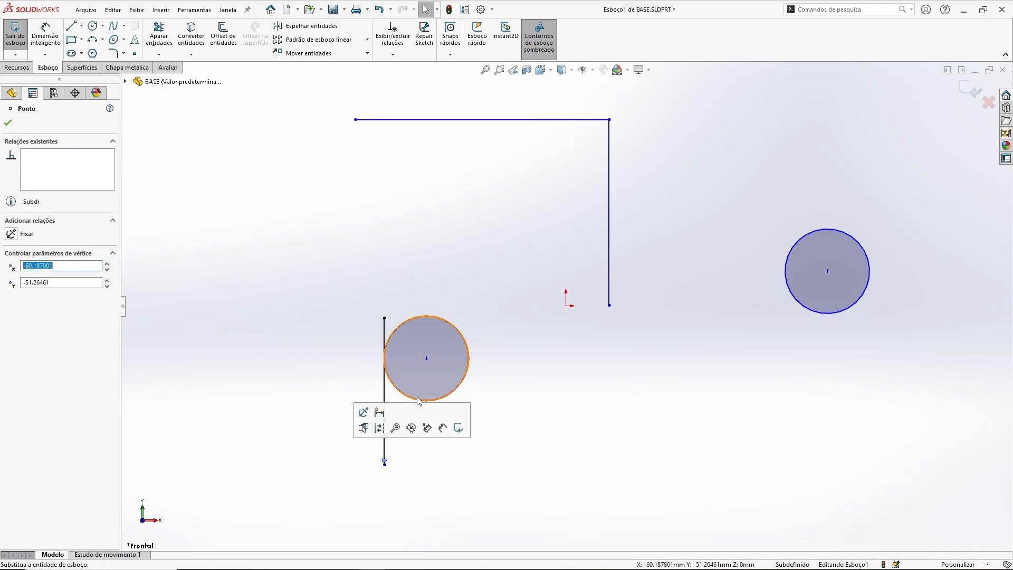
left_click_drag(466, 369, 513, 368)
left_click(482, 275)
left_click_drag(450, 359, 458, 378)
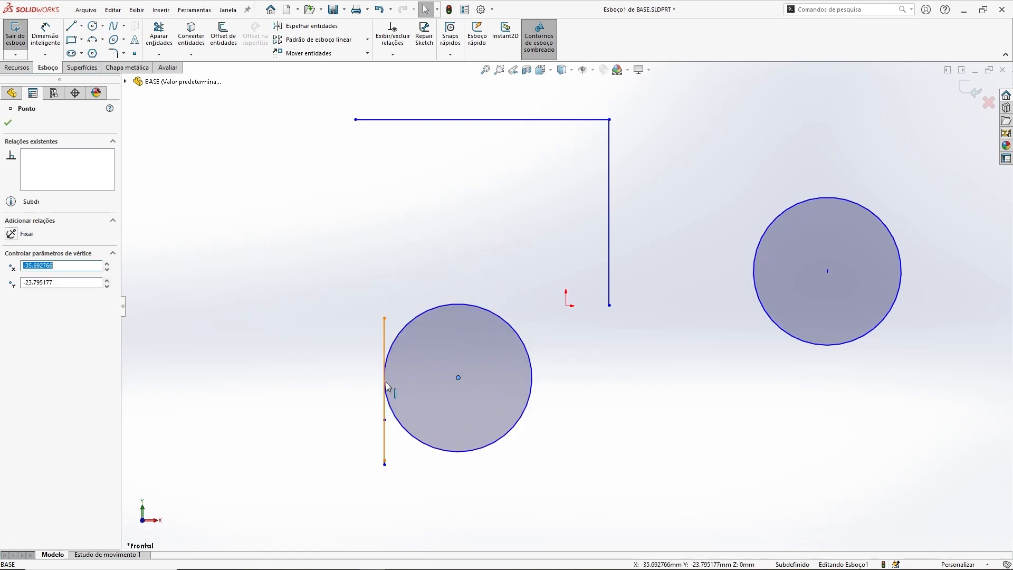
left_click(299, 348)
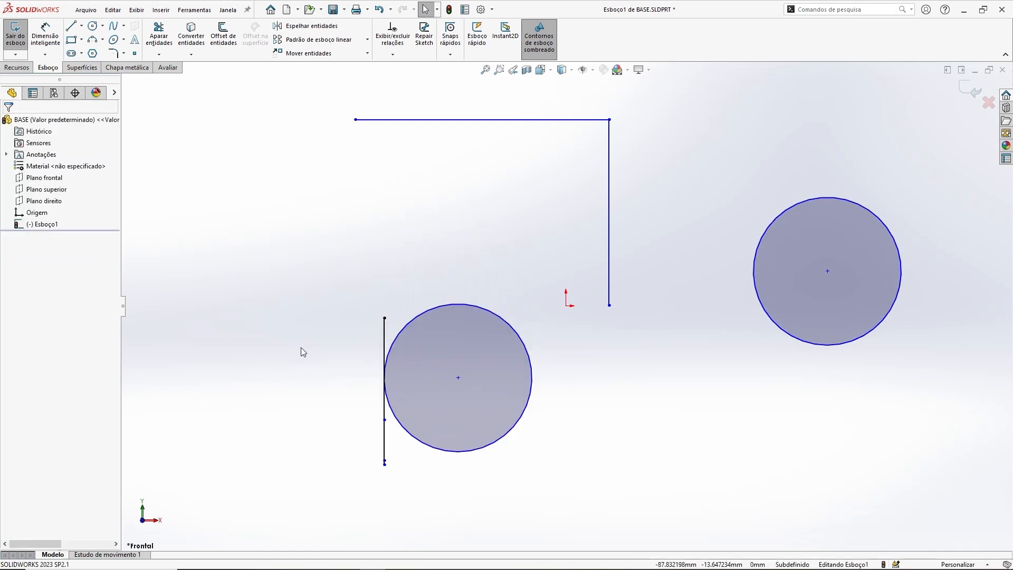
left_click_drag(479, 308, 470, 336)
left_click(378, 286)
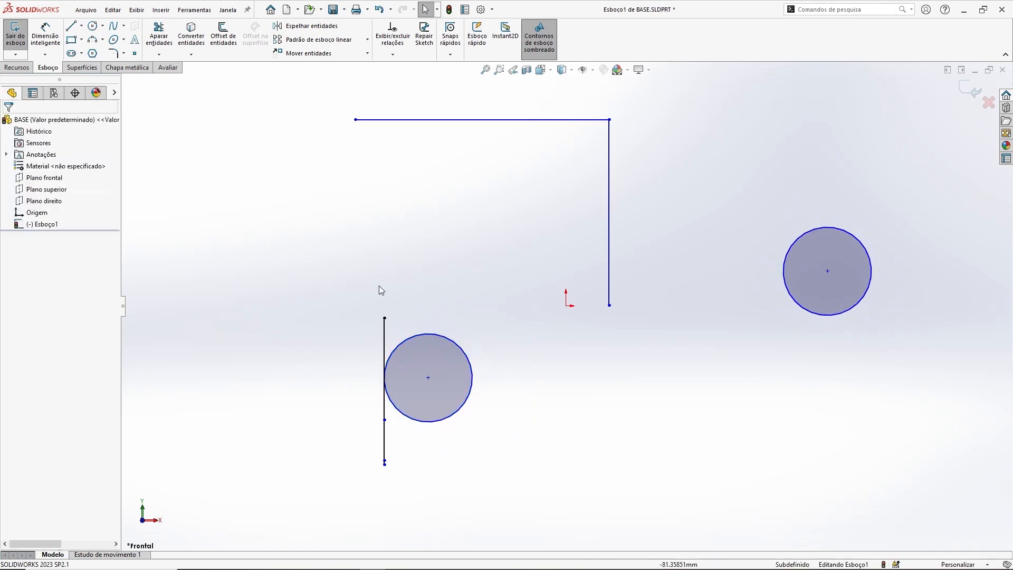
Step: Delete the two vertical lines on the left
left_click(388, 330)
key("Delete")
left_click(384, 444)
key("Delete")
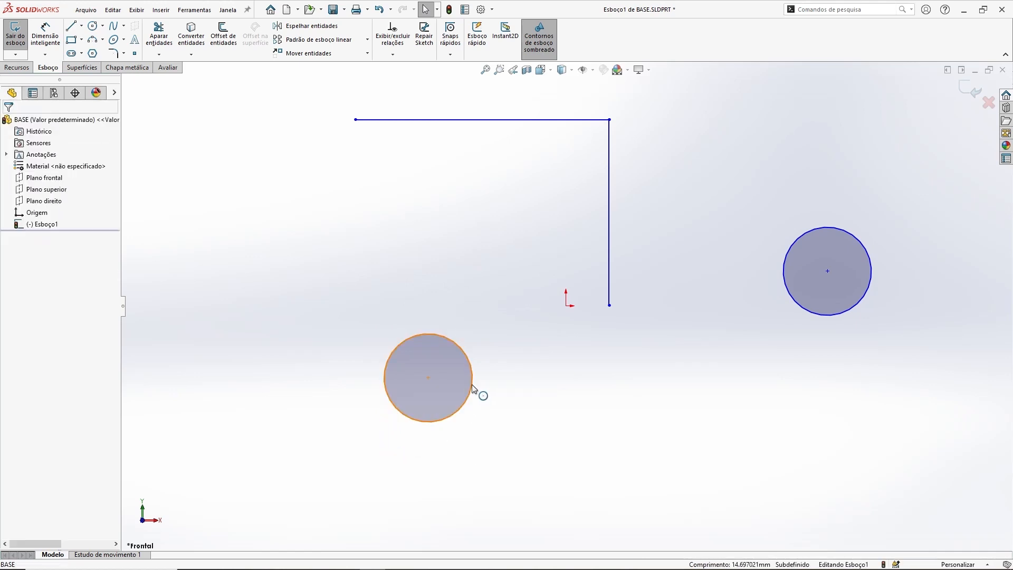
Step: Enlarge the right circle and move the left circle inside it
left_click(472, 389)
left_click(878, 262)
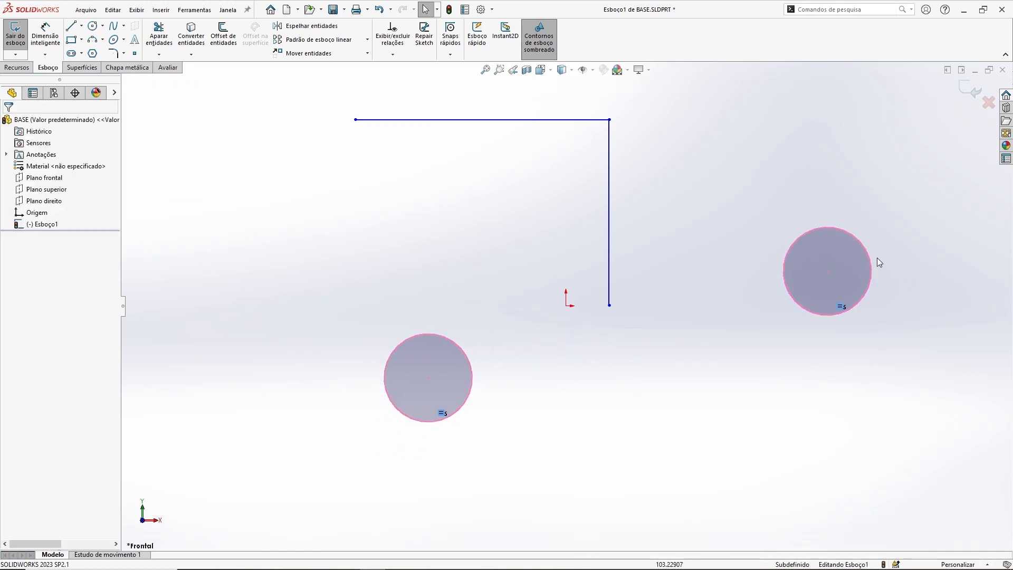
left_click_drag(808, 311, 748, 372)
left_click(480, 386)
left_click_drag(428, 377, 781, 304)
left_click(640, 222)
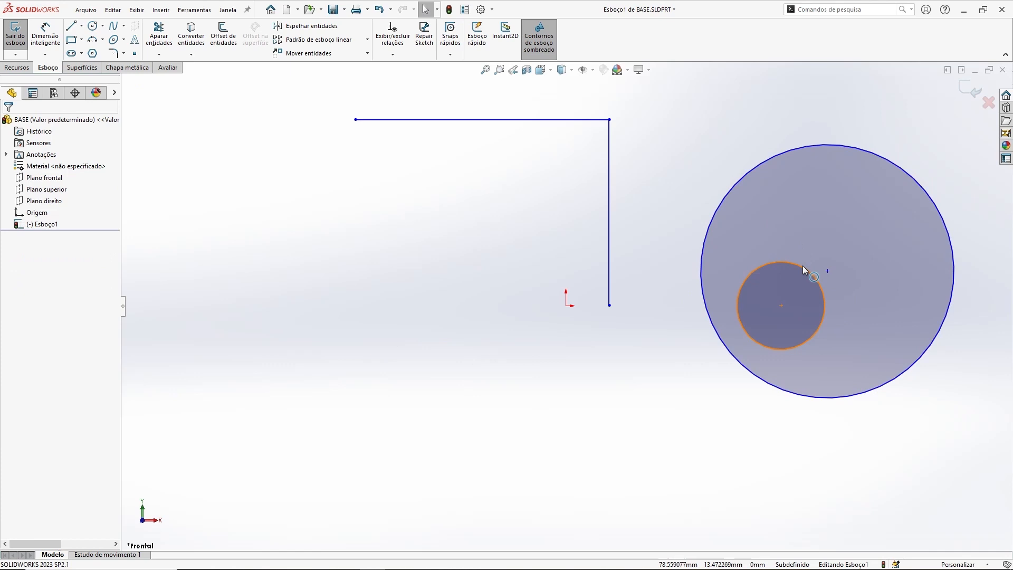
Step: Make the small and large circles concentric
left_click(802, 267)
left_click(799, 149, "ctrl")
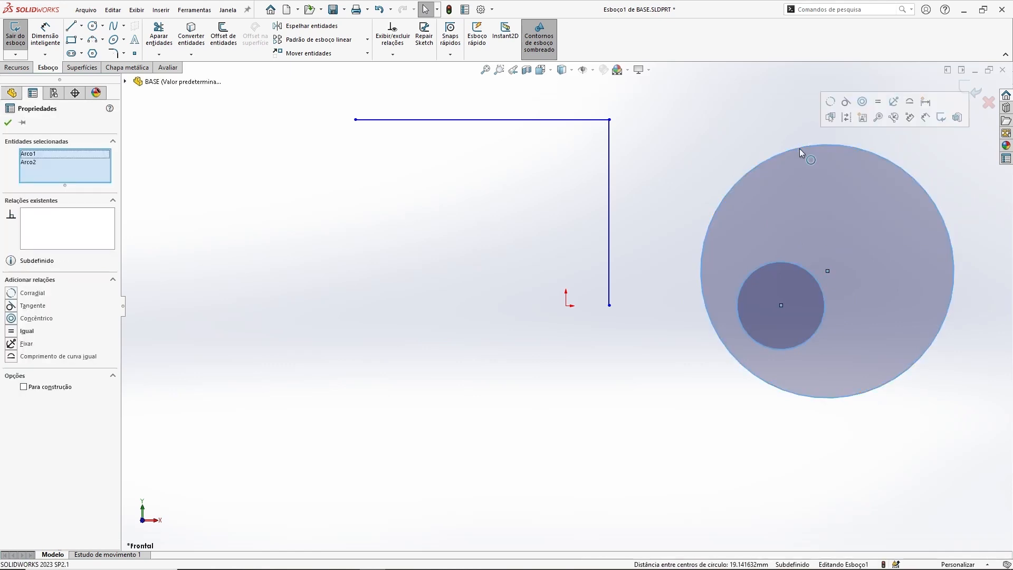
left_click(863, 102)
left_click(754, 165)
Step: Resize the outer circle, move the concentric pair left of the origin and enlarge the inner circle
left_click_drag(759, 182, 755, 225)
left_click_drag(797, 265, 397, 318)
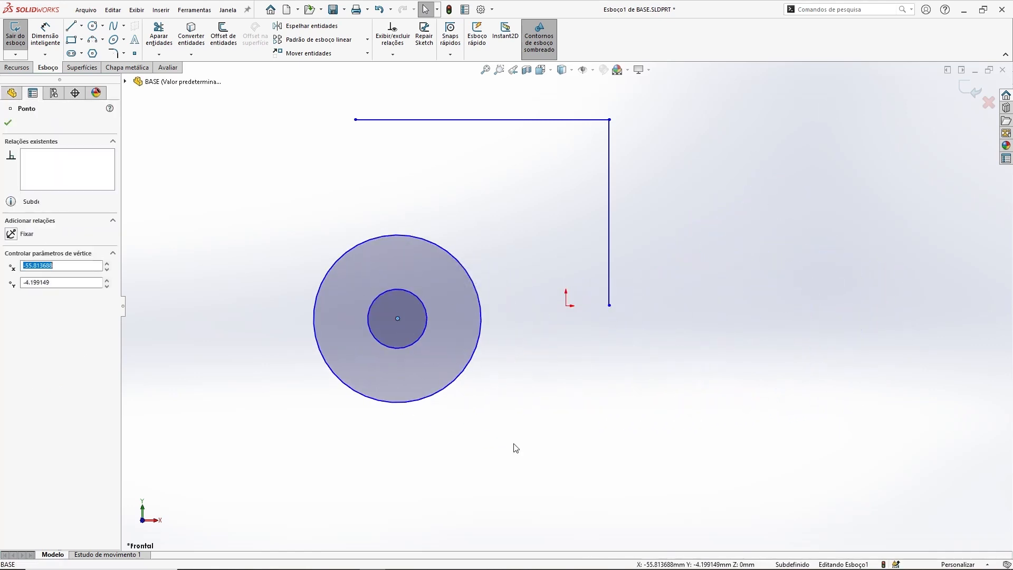
left_click(516, 448)
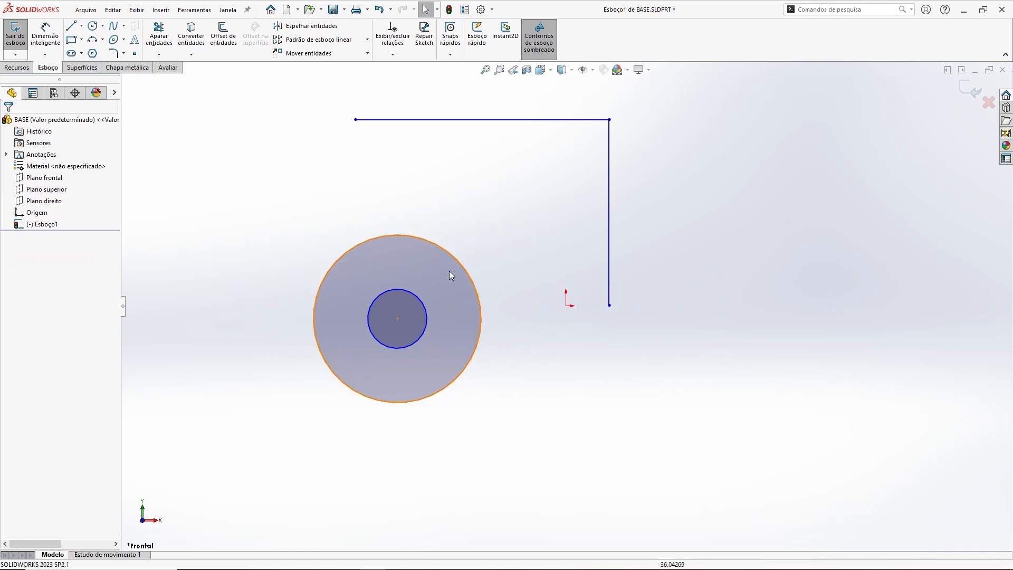
left_click_drag(421, 296, 426, 273)
left_click(686, 428)
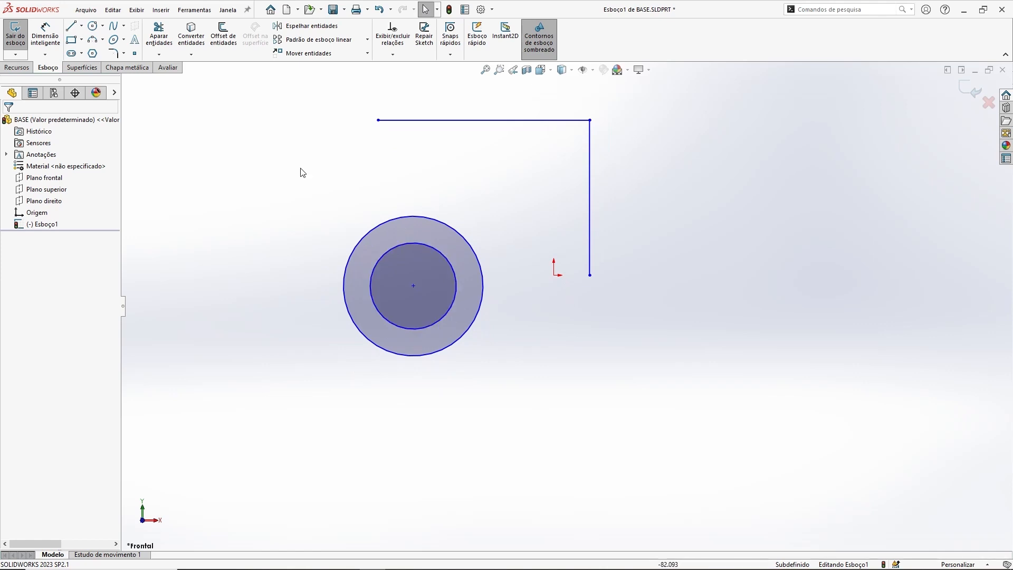
Step: Draw a long horizontal line below the circles and convert it to construction geometry
left_click(71, 25)
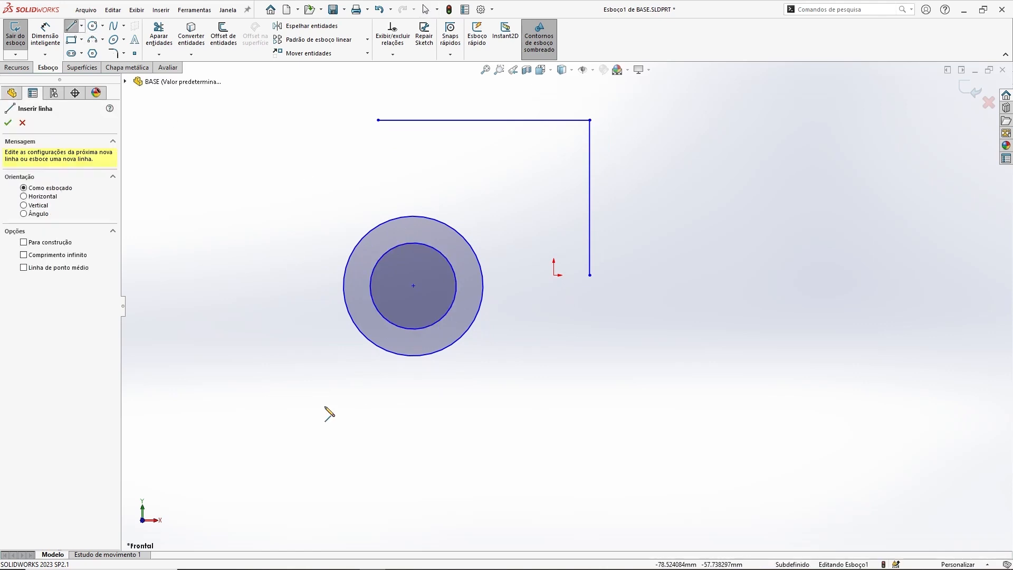
left_click(245, 370)
left_click(826, 371)
key("Escape")
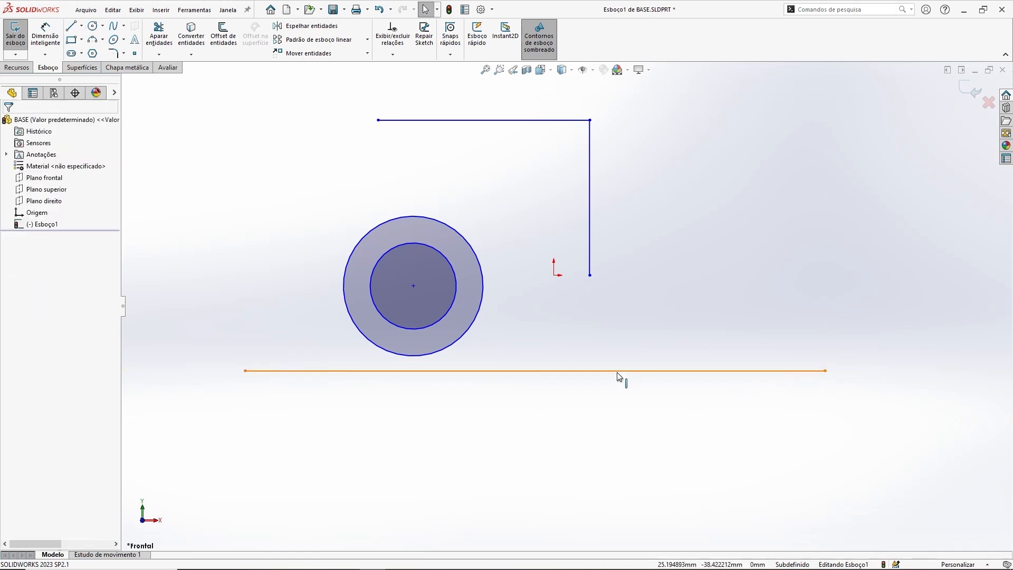
left_click(617, 372)
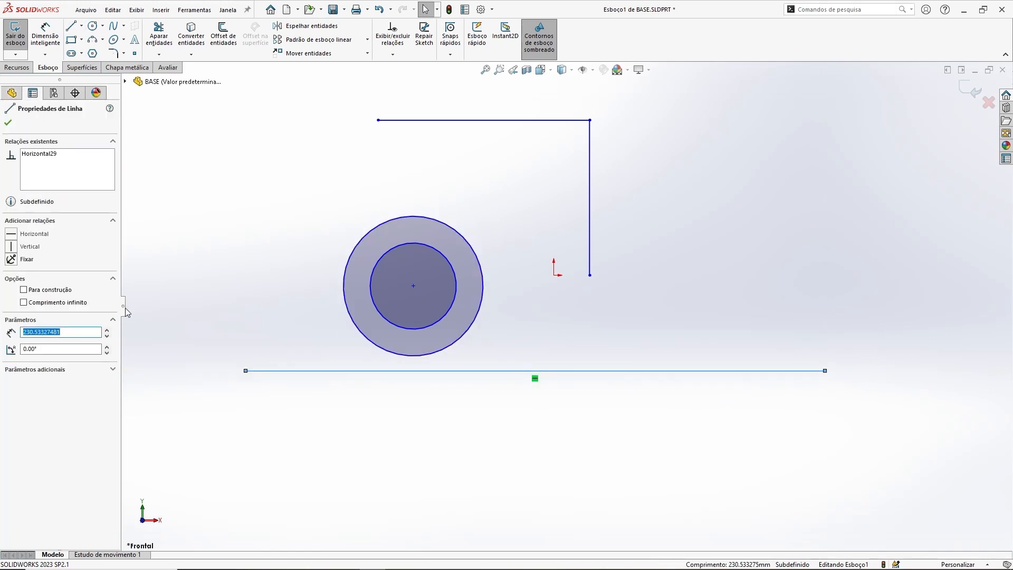
left_click(24, 290)
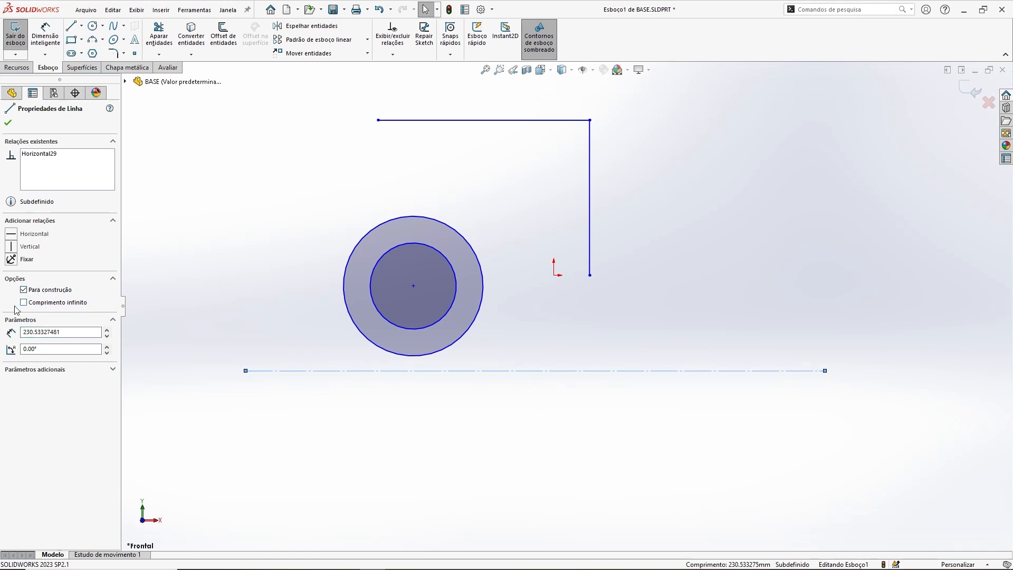
Step: Toggle the construction line's infinite length option on and back off
left_click(24, 303)
key("f")
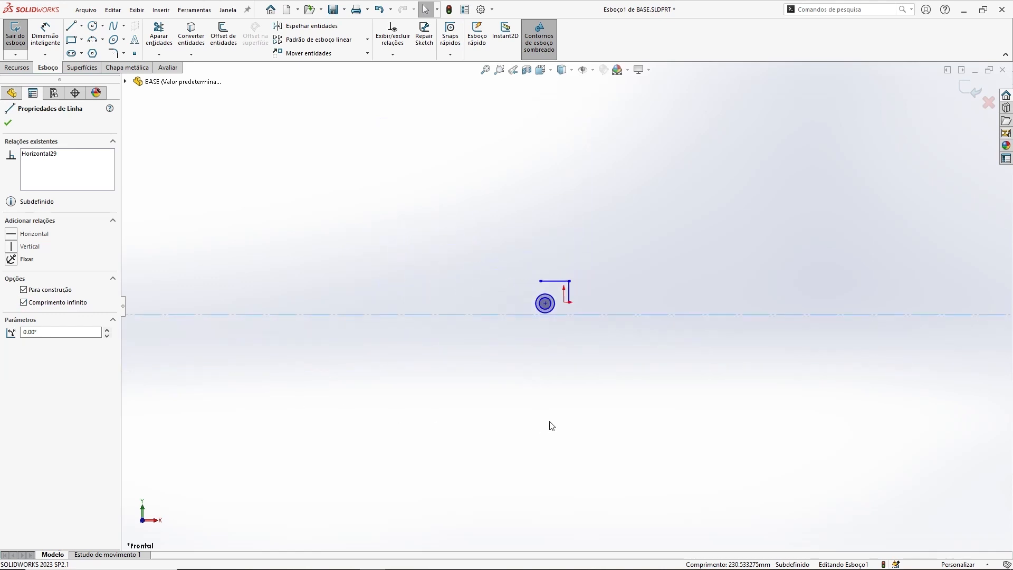
scroll(580, 306, "down", 8)
scroll(593, 319, "up", 3)
scroll(598, 217, "up", 1)
middle_click_drag(598, 217, 558, 256, "ctrl")
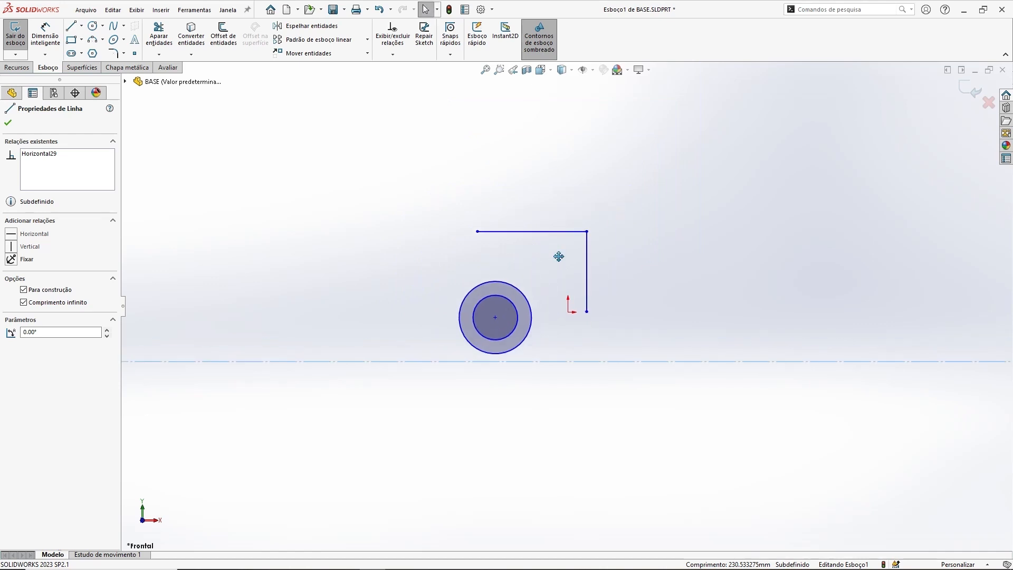
left_click(24, 303)
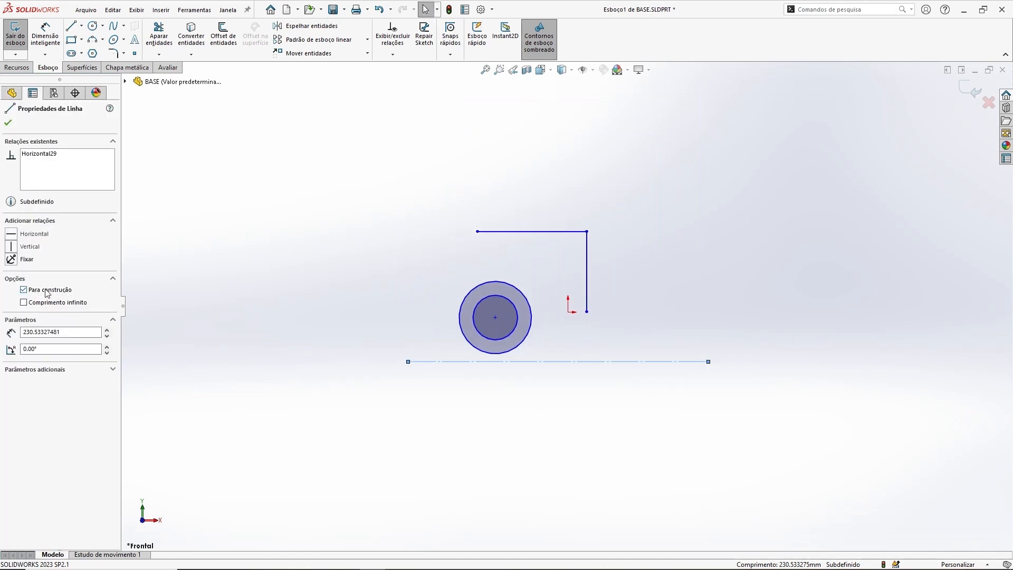
Step: Extend the construction line further left and move the concentric circles to the left
left_click(323, 320)
left_click_drag(407, 362, 343, 362)
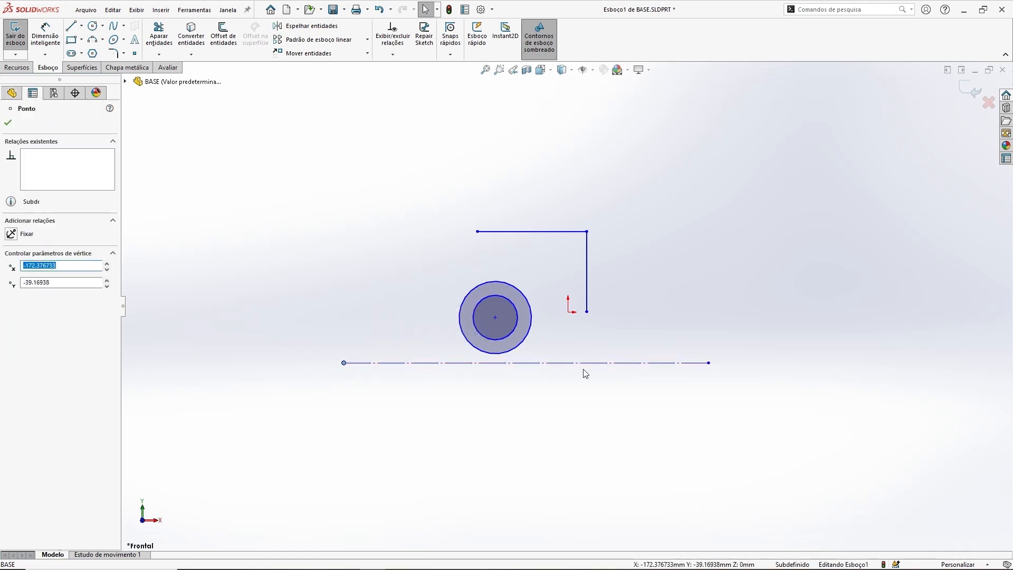
left_click(659, 412)
left_click_drag(496, 317, 407, 293)
left_click(276, 210)
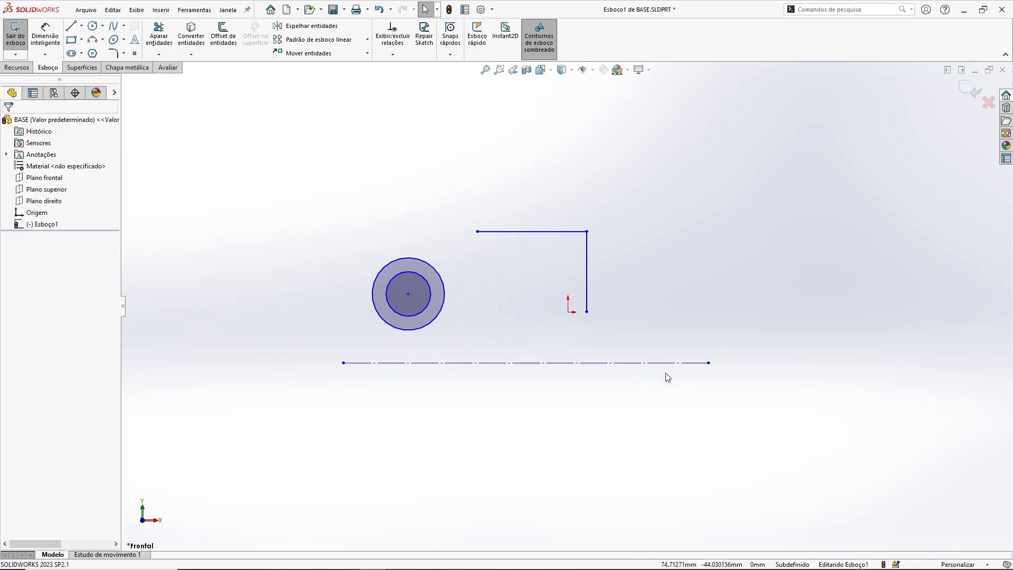
Step: Select all sketch entities and delete them
mouse_move(279, 156)
left_mouse_down()
mouse_move(406, 297)
mouse_move(798, 468)
left_mouse_up()
key("Delete")
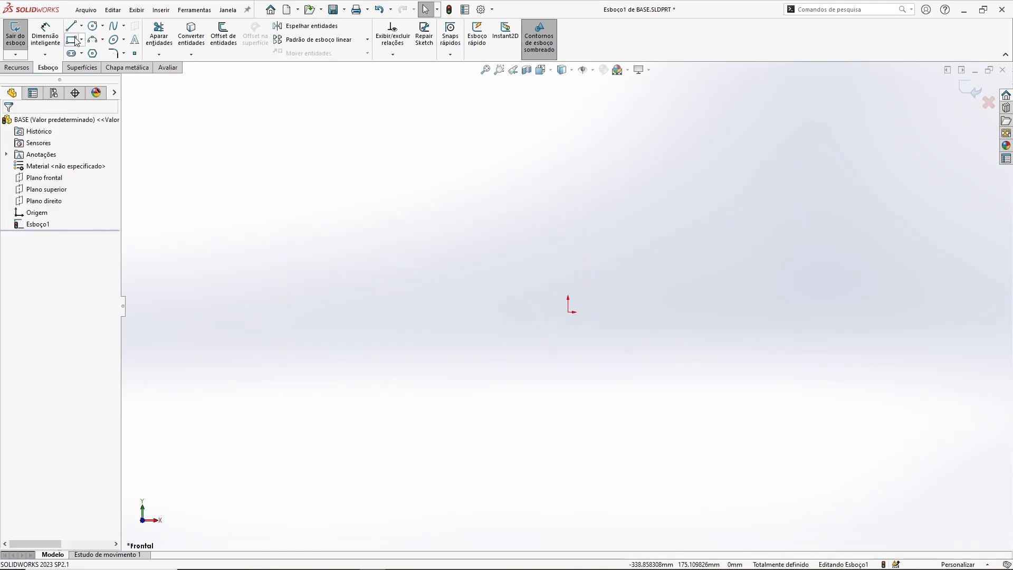
Step: Draw a corner rectangle about 173 × 100 mm around the origin
left_click(72, 40)
left_click(465, 251)
left_click(691, 381)
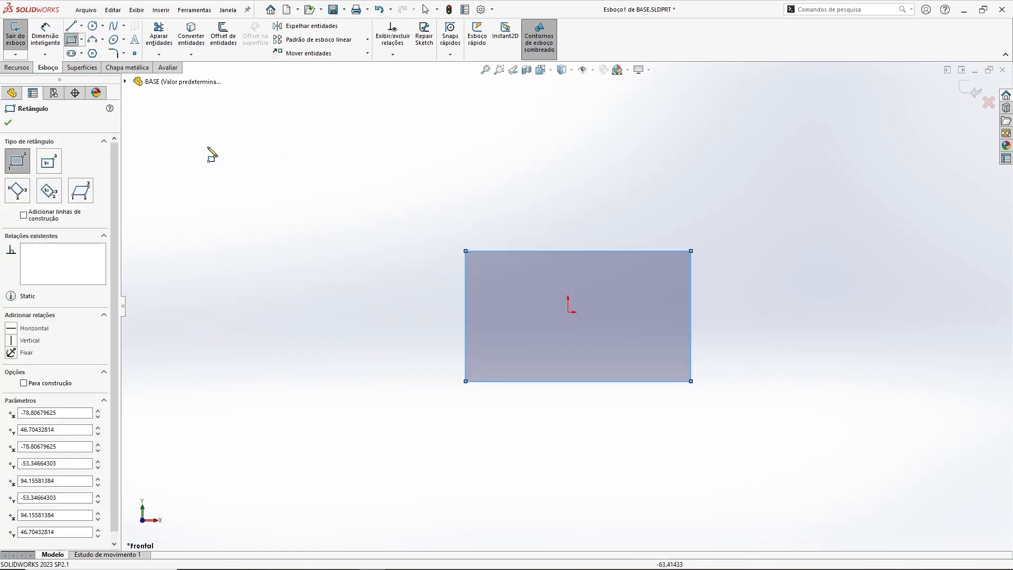
Step: Draw a diagonal line about 138 mm long from the rectangle's lower-left corner up and to the left
left_click(71, 26)
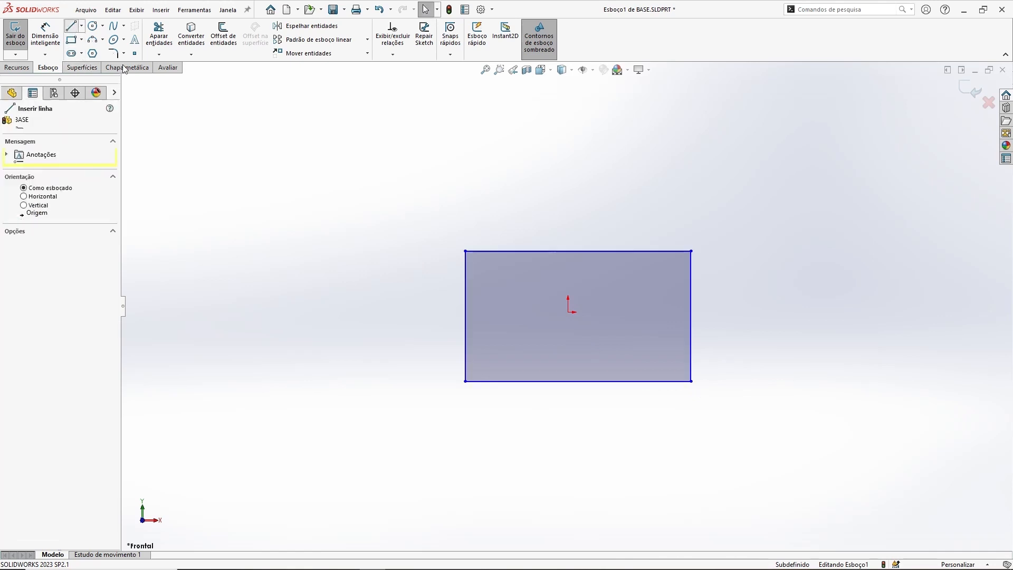
left_click(465, 380)
left_click(321, 273)
key("Escape")
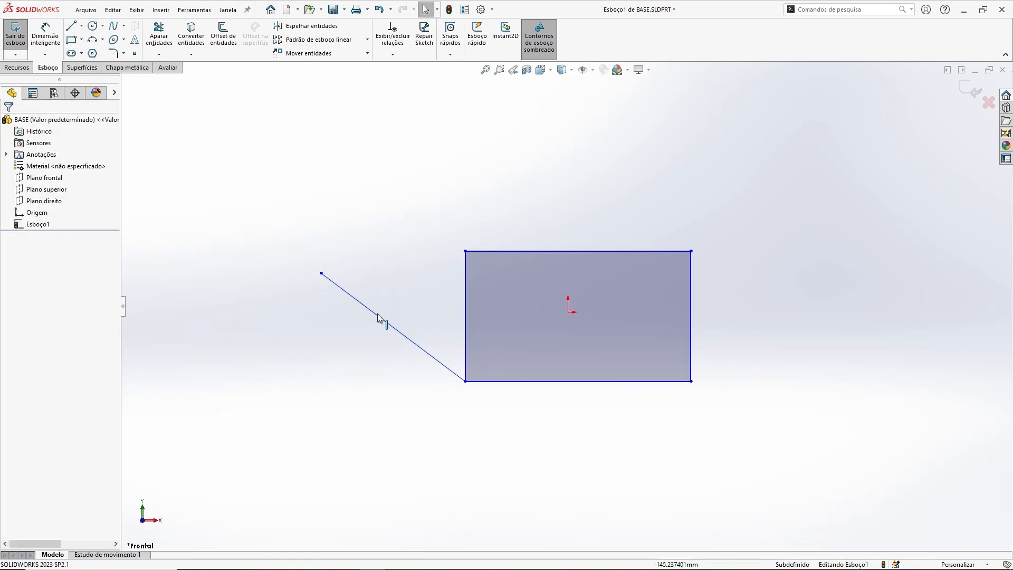
Step: Convert the diagonal line to construction geometry
left_click(378, 317)
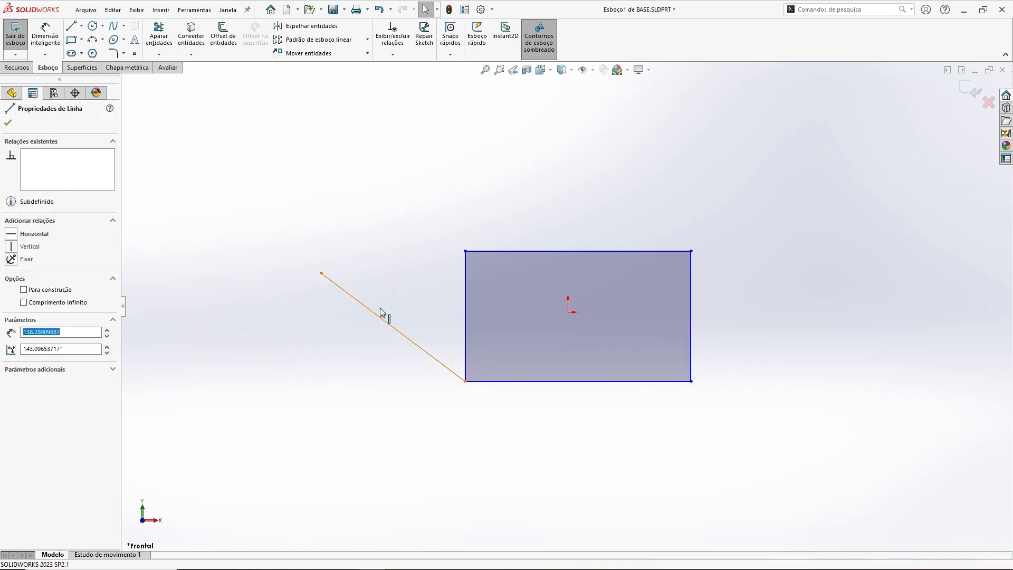
left_click(24, 289)
left_click(314, 190)
Step: Exit the sketch and extrude the rectangle as a boss 94 mm deep
middle_click_drag(567, 328, 605, 325)
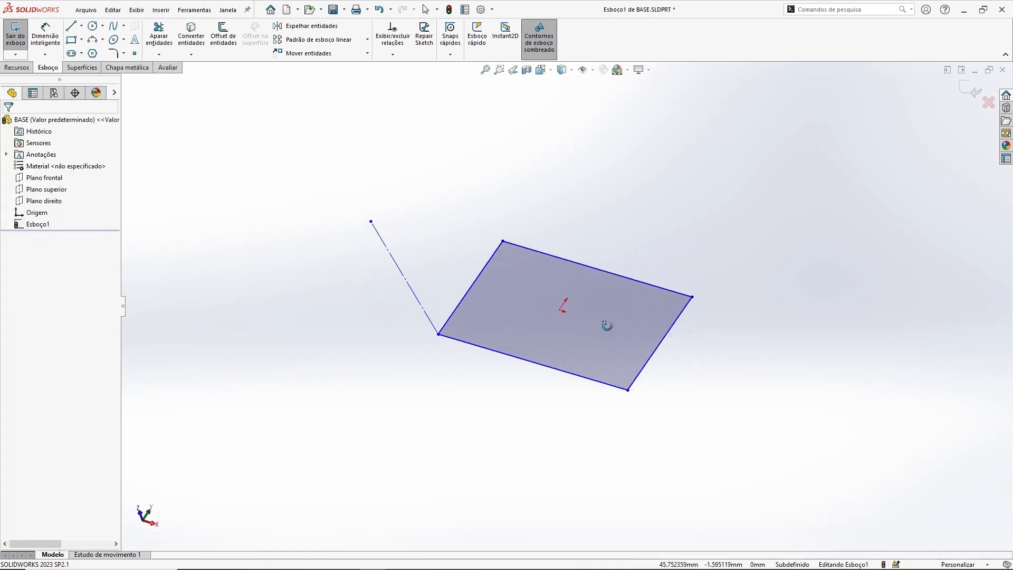
left_click(963, 88)
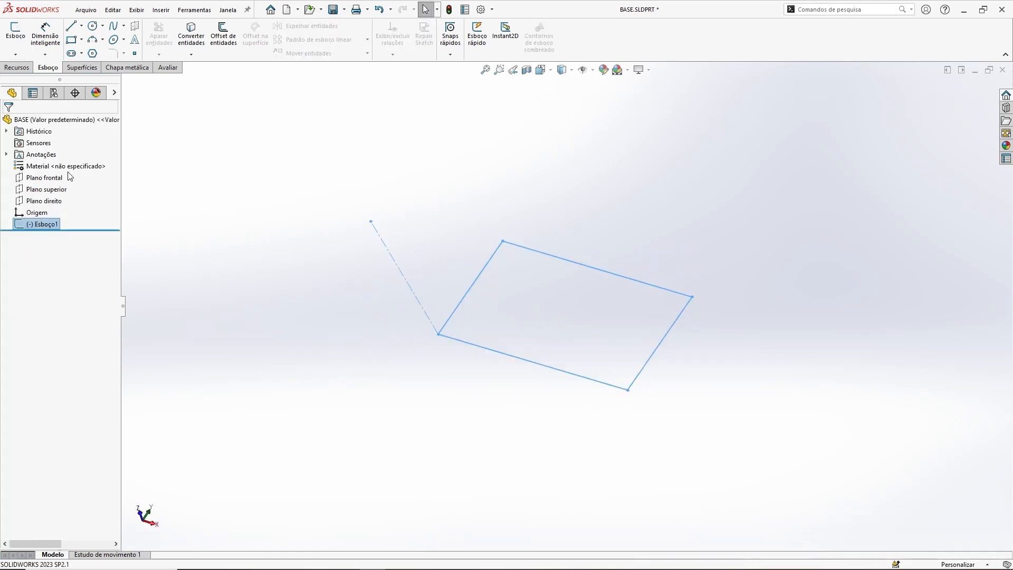
left_click(16, 67)
left_click(24, 33)
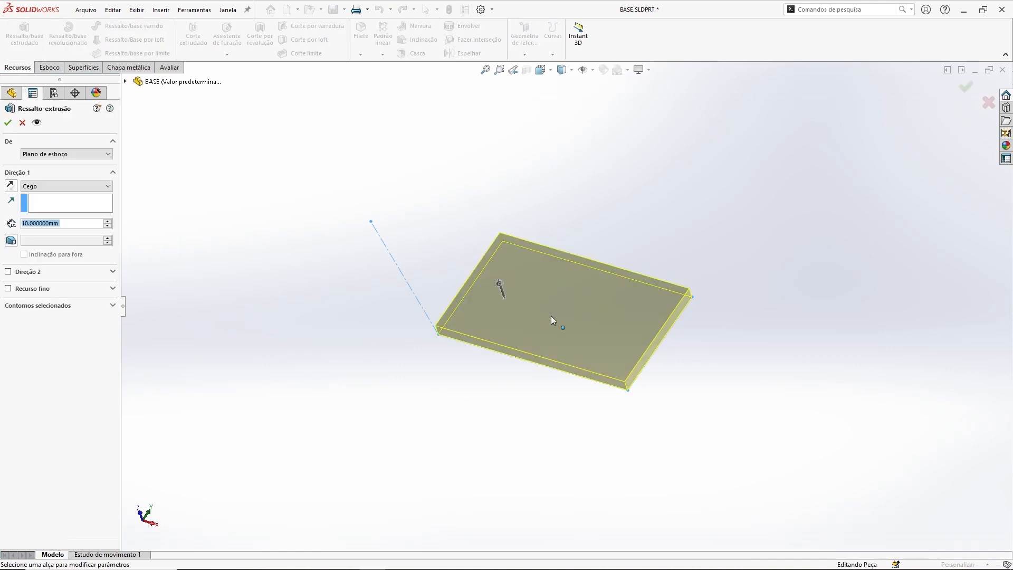
left_click_drag(500, 286, 475, 213)
middle_click_drag(424, 282, 431, 237)
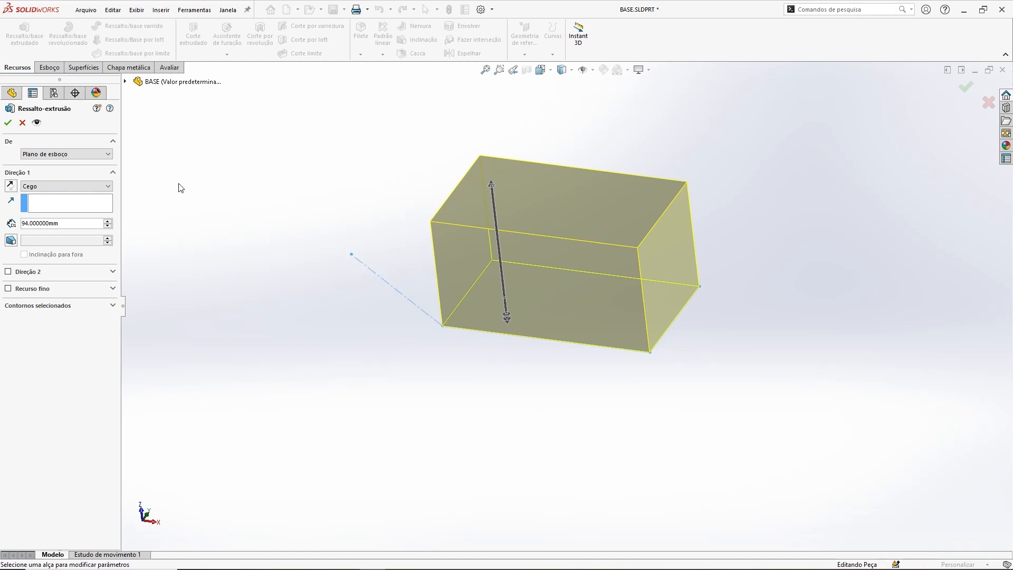
left_click(8, 123)
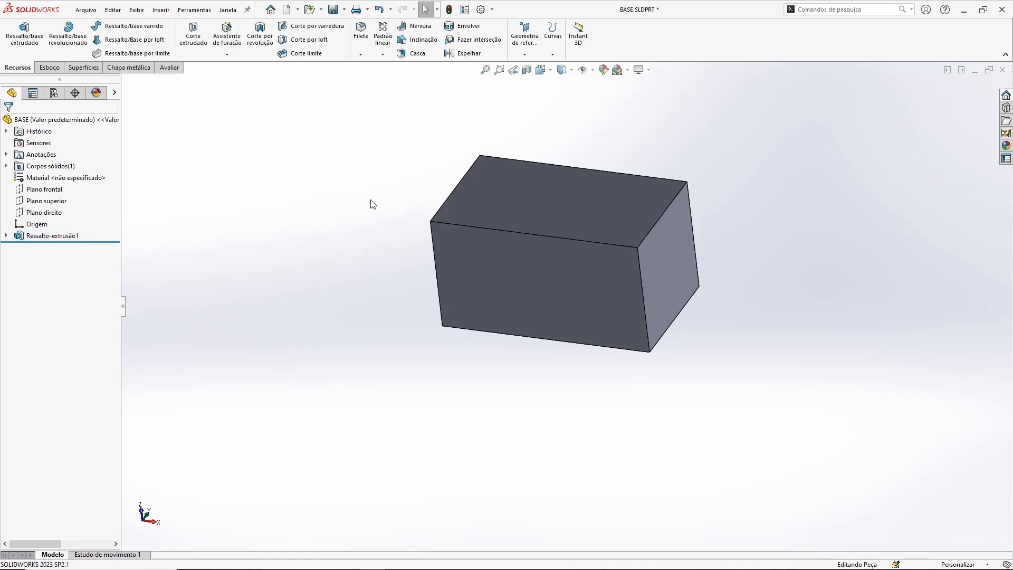
Step: Expand the extrusion feature in the tree and select its underlying sketch
mouse_move(396, 313)
middle_mouse_down()
mouse_move(443, 322)
mouse_move(396, 293)
middle_mouse_up()
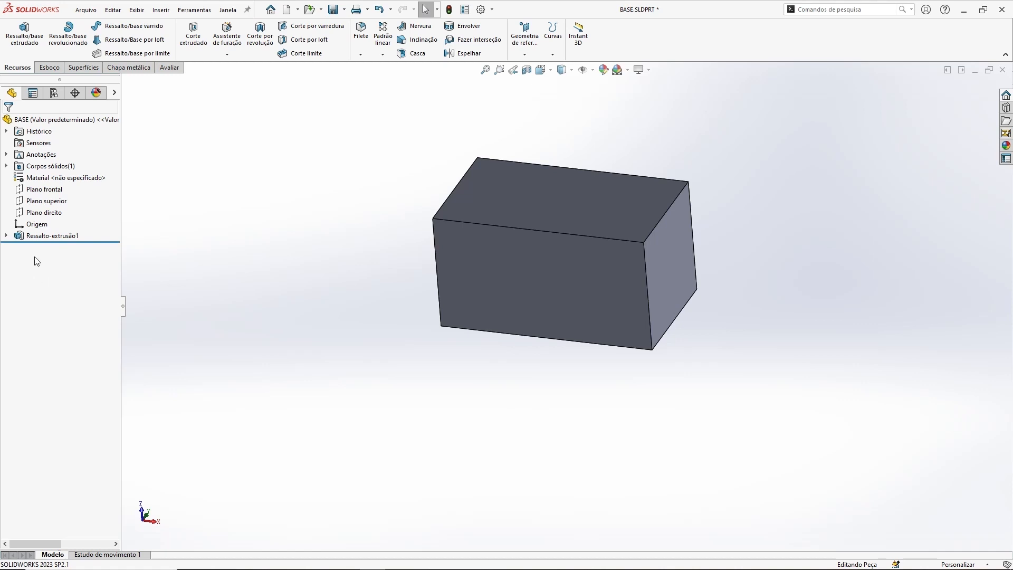
left_click(6, 235)
left_click(55, 246)
left_click(72, 219)
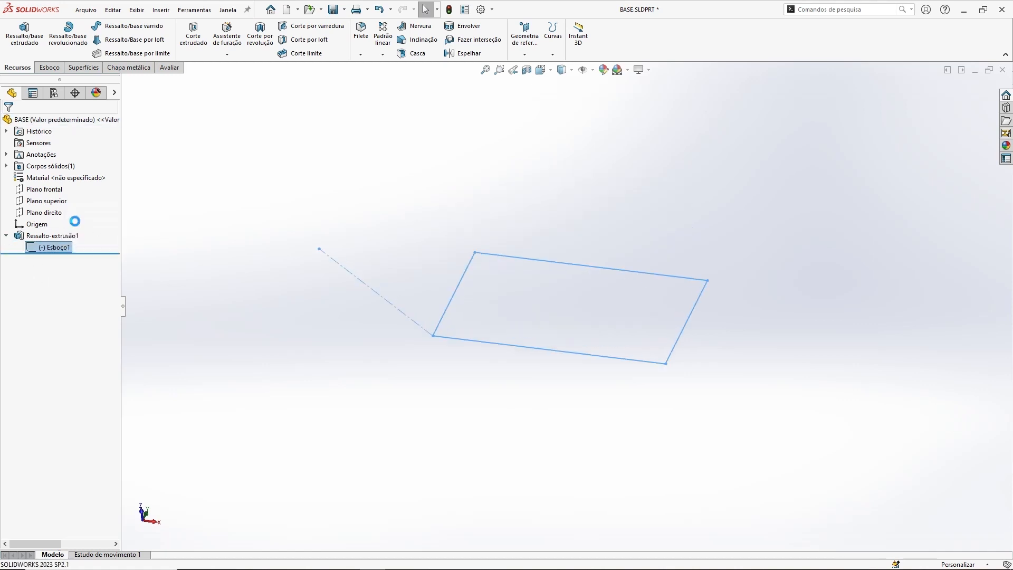
Step: Edit the sketch, switch the diagonal line back to regular geometry, and try to rebuild the extrusion, cancelling the rebuild
left_click(242, 303)
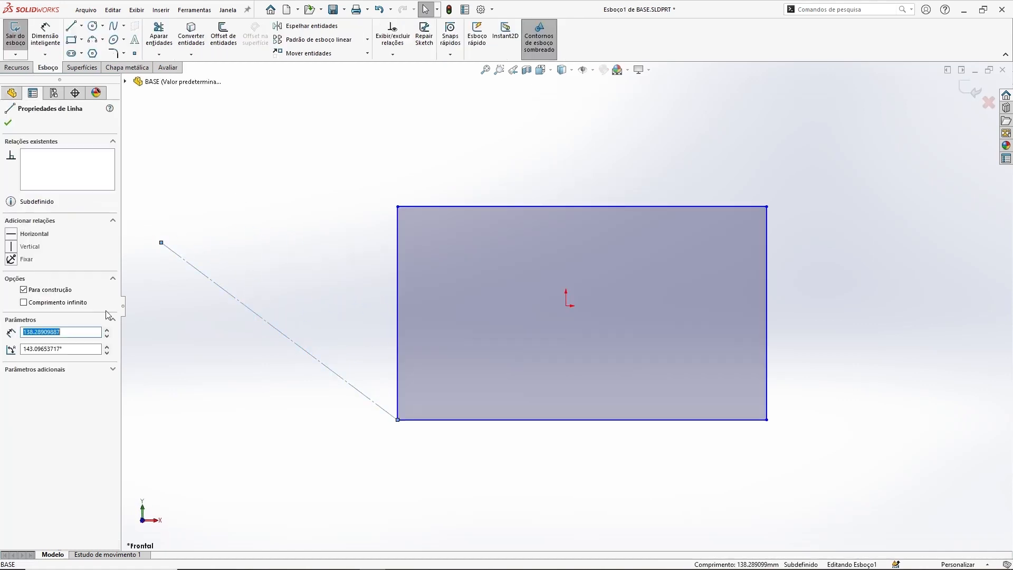
left_click(24, 291)
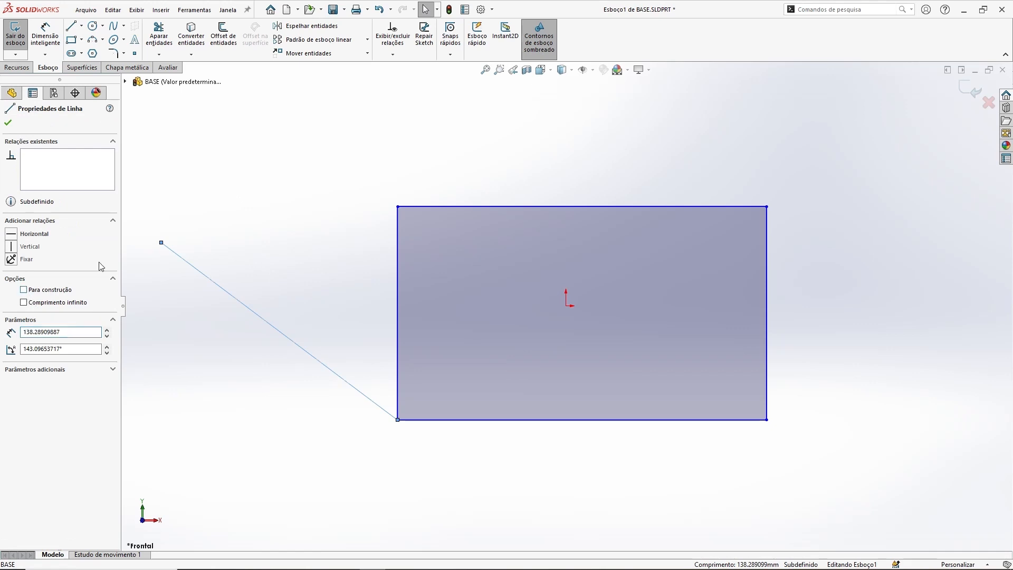
left_click(276, 237)
mouse_move(276, 237)
middle_mouse_down()
mouse_move(468, 306)
mouse_move(479, 187)
mouse_move(459, 220)
middle_mouse_up()
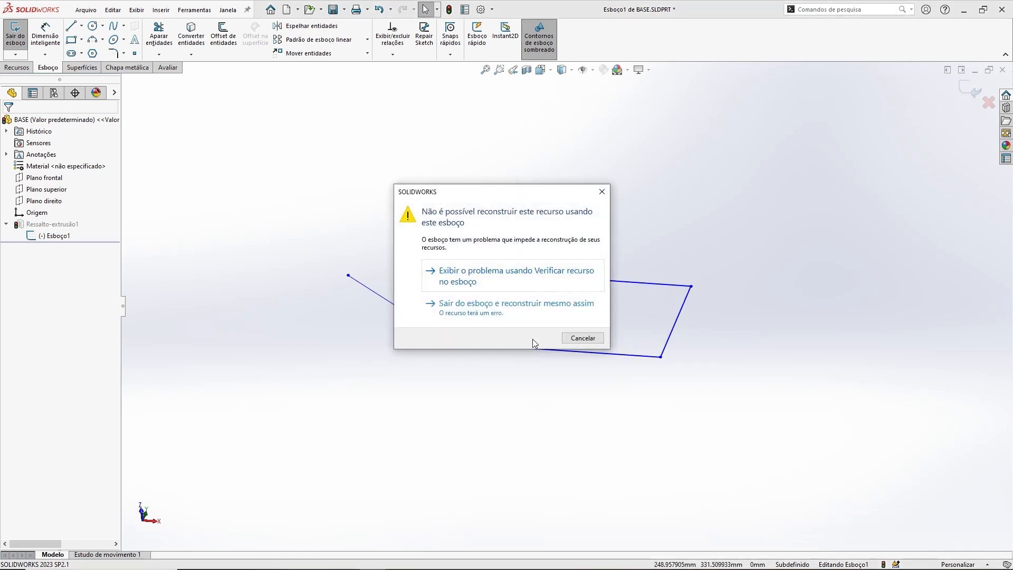
left_click(587, 340)
Step: Set the diagonal line back to construction geometry and exit the sketch
left_click(409, 314)
left_click(32, 291)
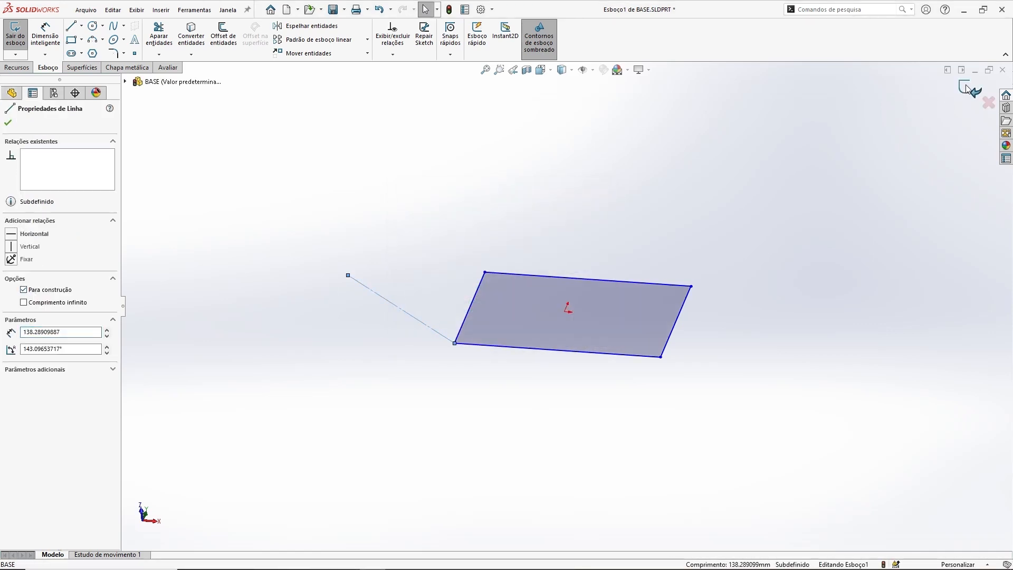
left_click(967, 88)
middle_click_drag(791, 338, 736, 370)
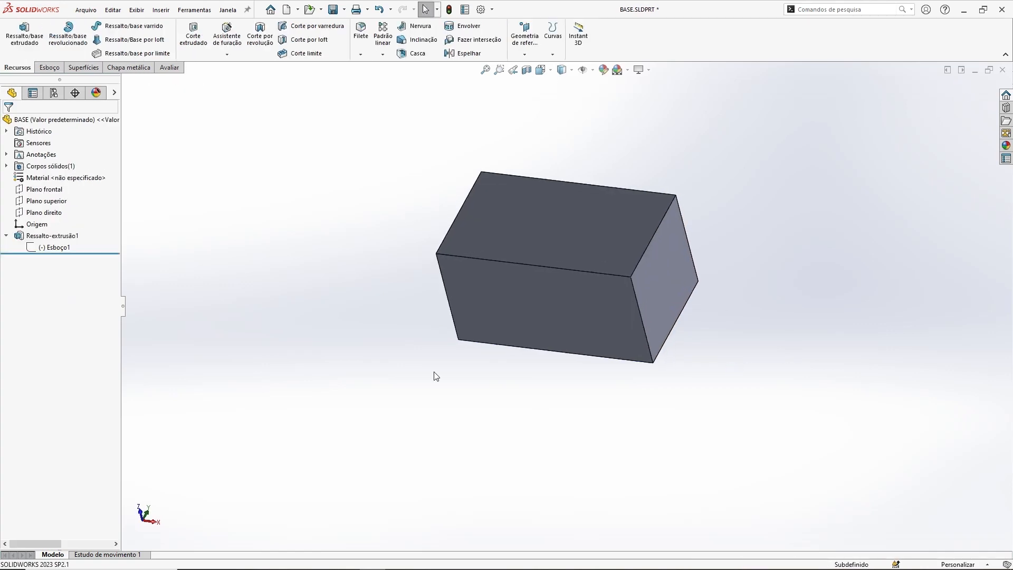
Step: Delete the extrusion feature while keeping its sketch
left_click(63, 238)
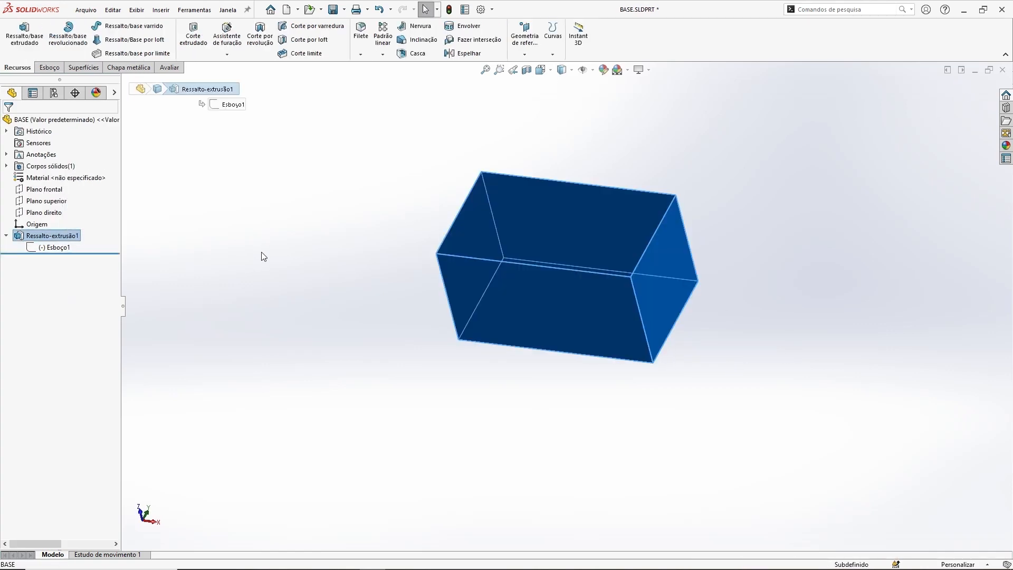
key("Delete")
key("Return")
Step: Edit the sketch and draw a horizontal line about 421 mm long below the rectangle
left_click(63, 224)
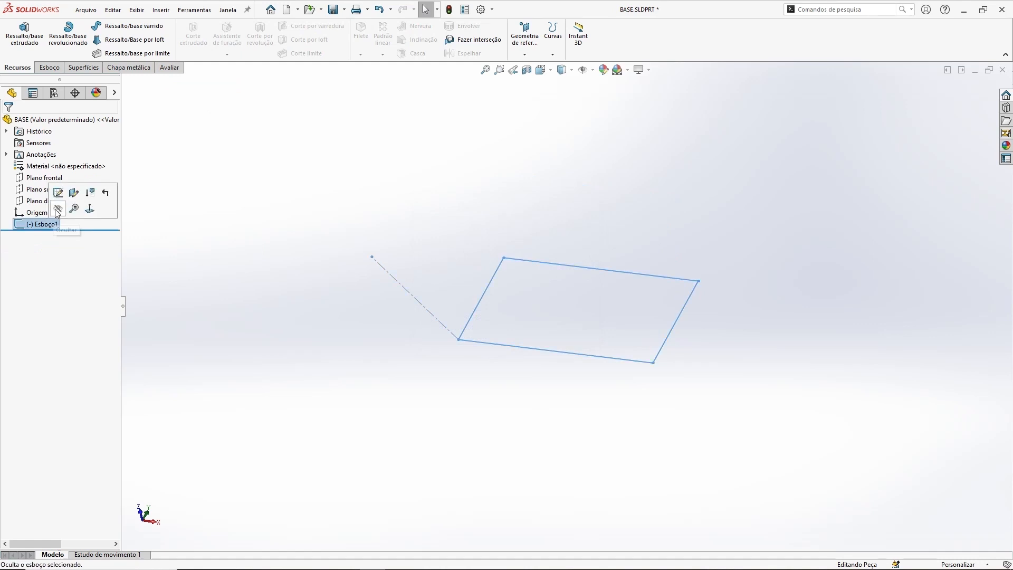
left_click(59, 196)
scroll(545, 247, "up", 1)
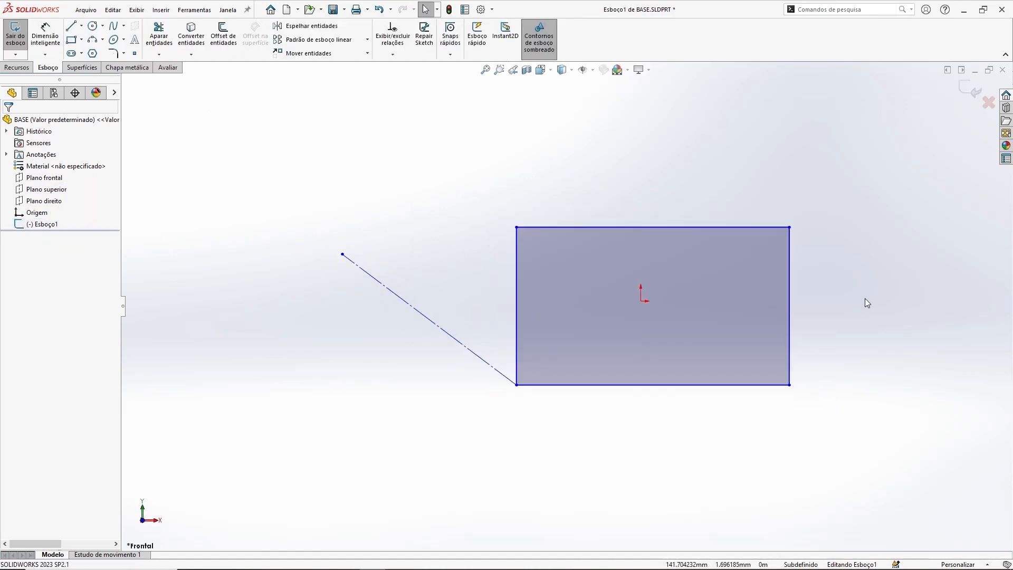
middle_click_drag(839, 299, 709, 304, "ctrl")
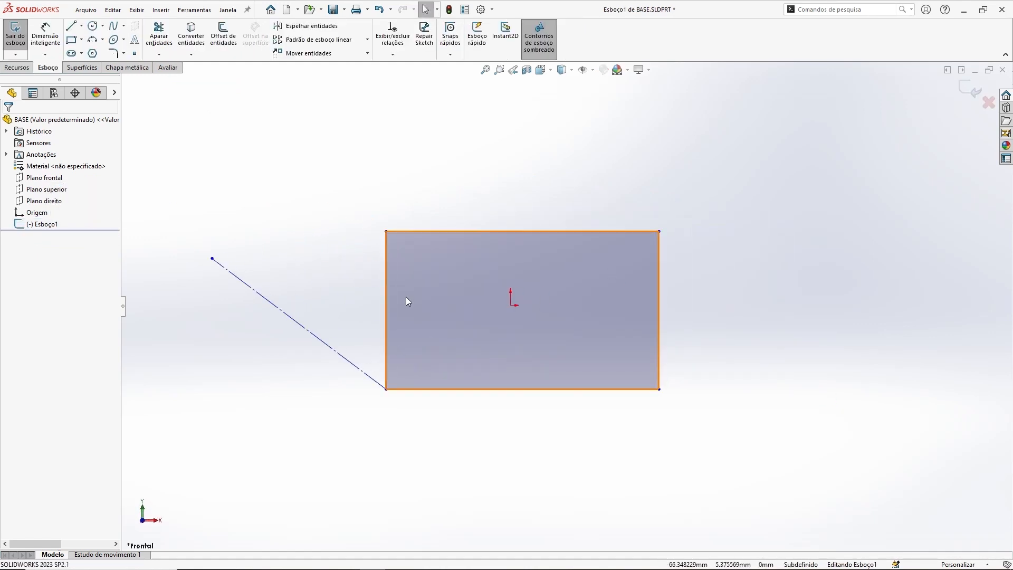
scroll(453, 320, "up", 2)
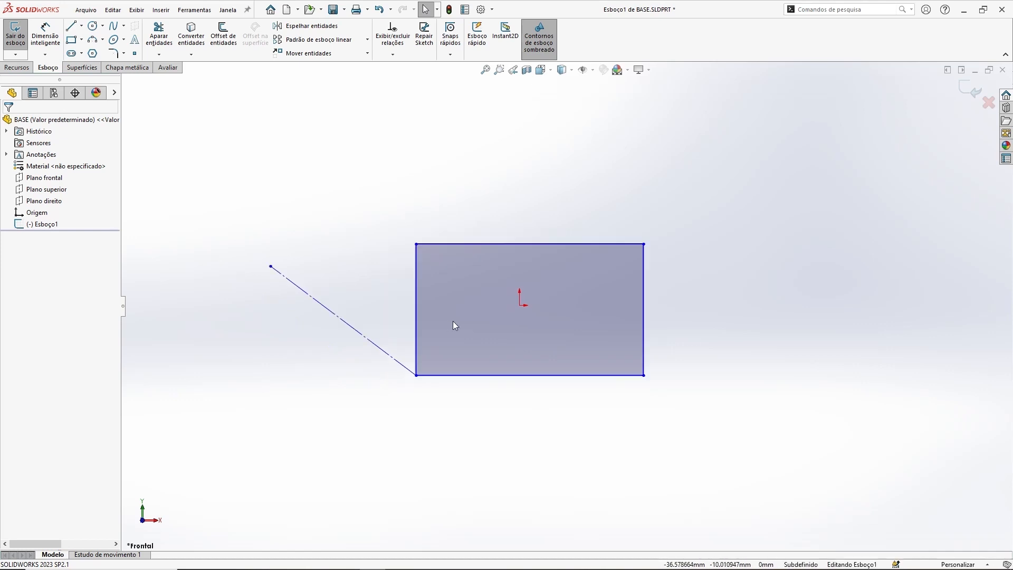
middle_click_drag(535, 335, 576, 257, "ctrl")
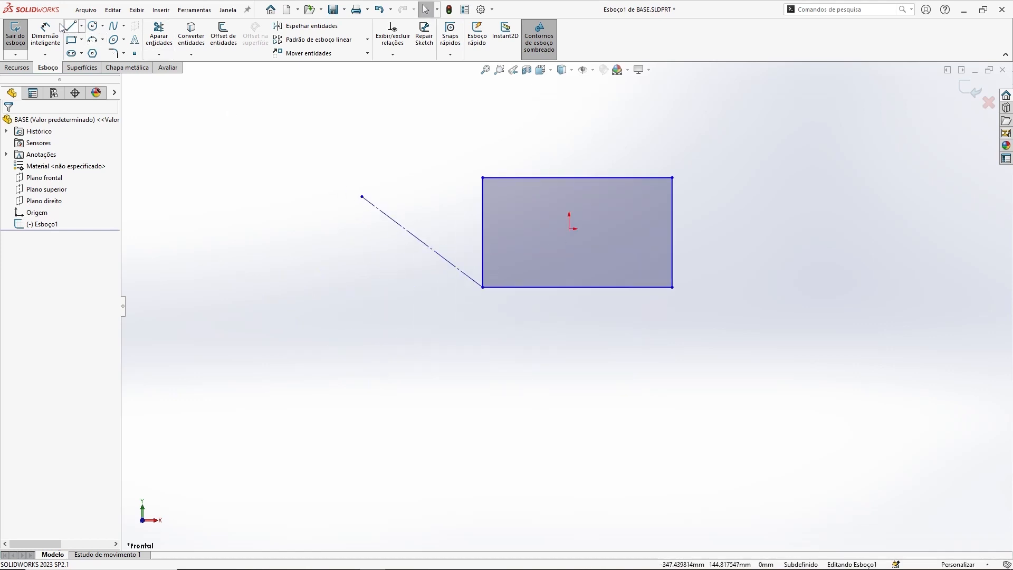
key("l")
left_click(330, 338)
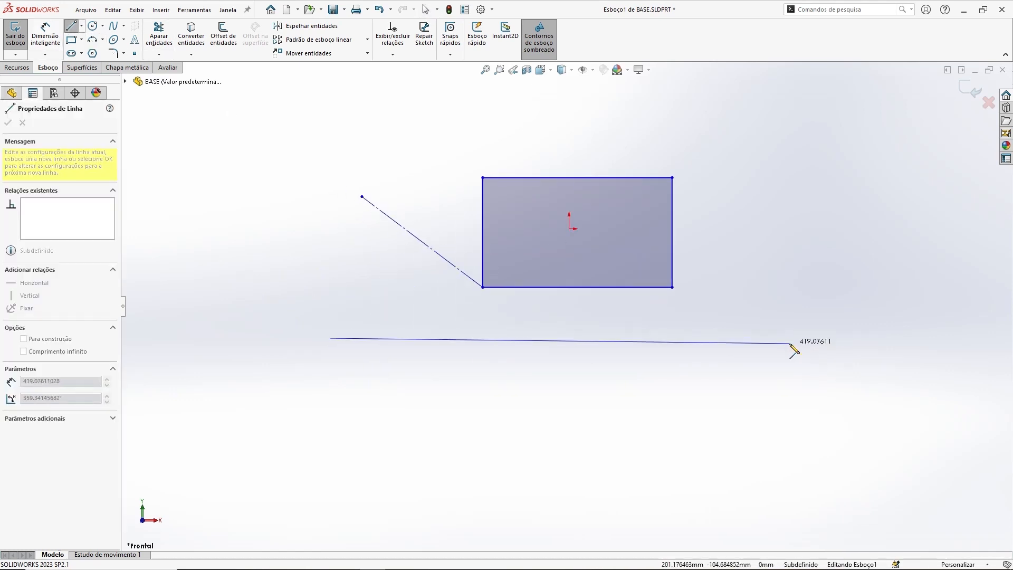
left_click(791, 337)
key("Escape")
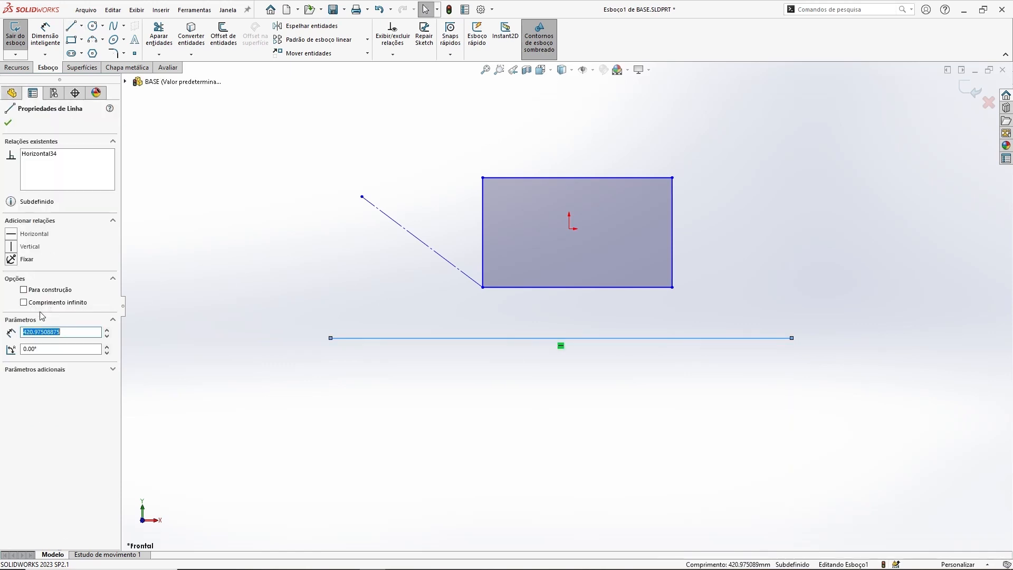
Step: Convert the horizontal line to construction geometry and add a Fix relation to it
left_click(24, 290)
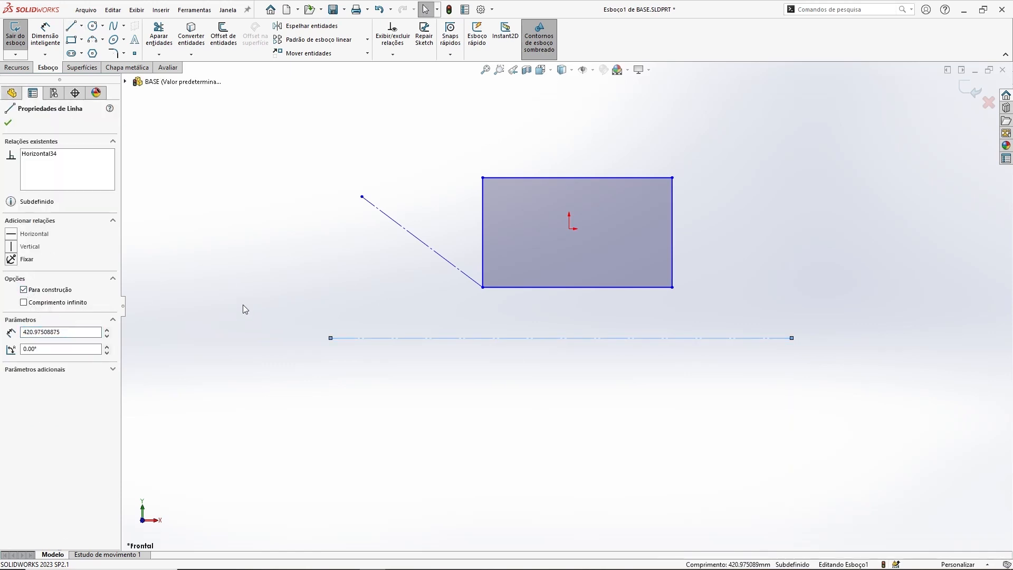
left_click(11, 260)
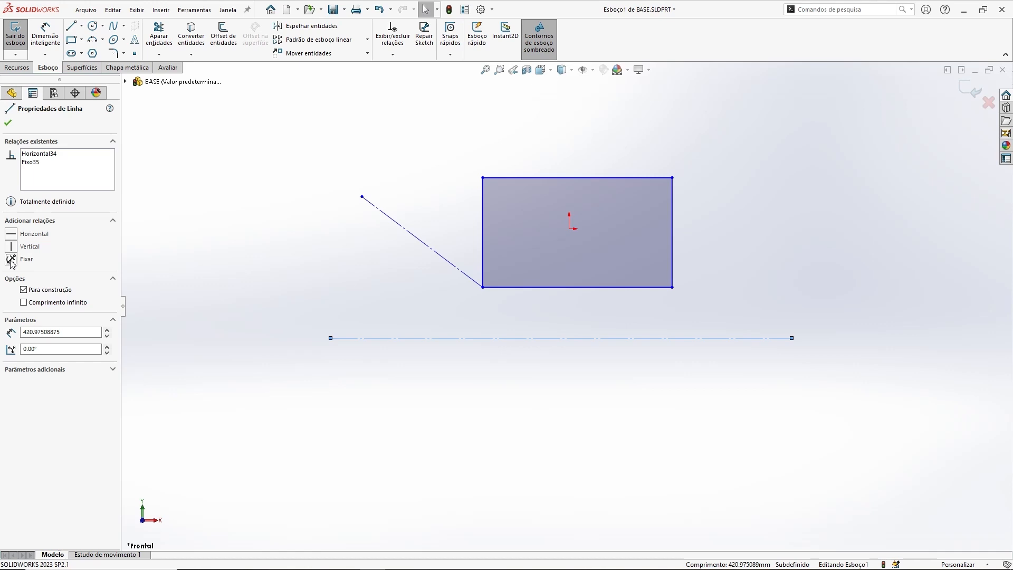
left_click(312, 293)
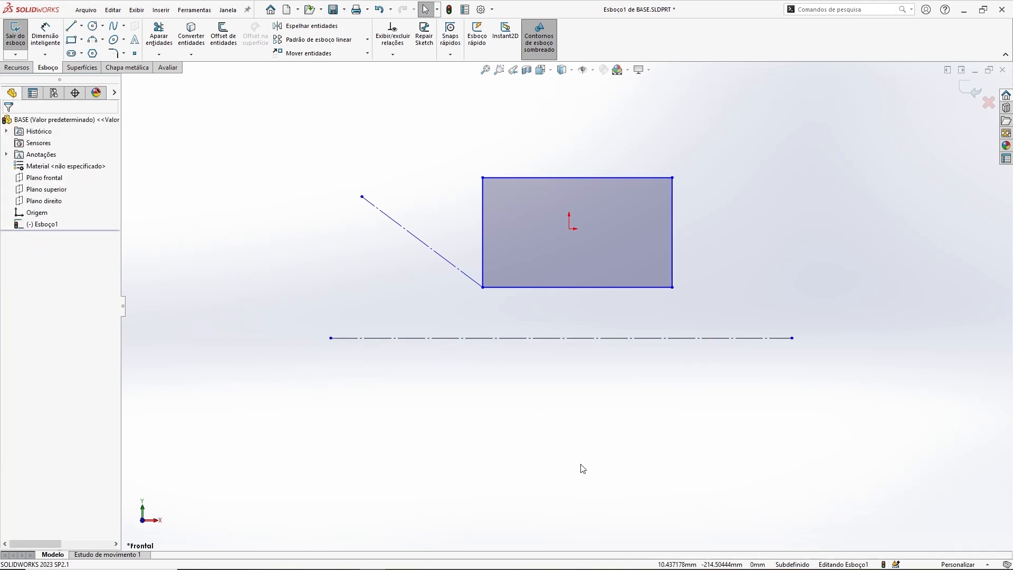
Step: Select the rectangle and diagonal line together and delete them
left_click_drag(305, 138, 725, 311)
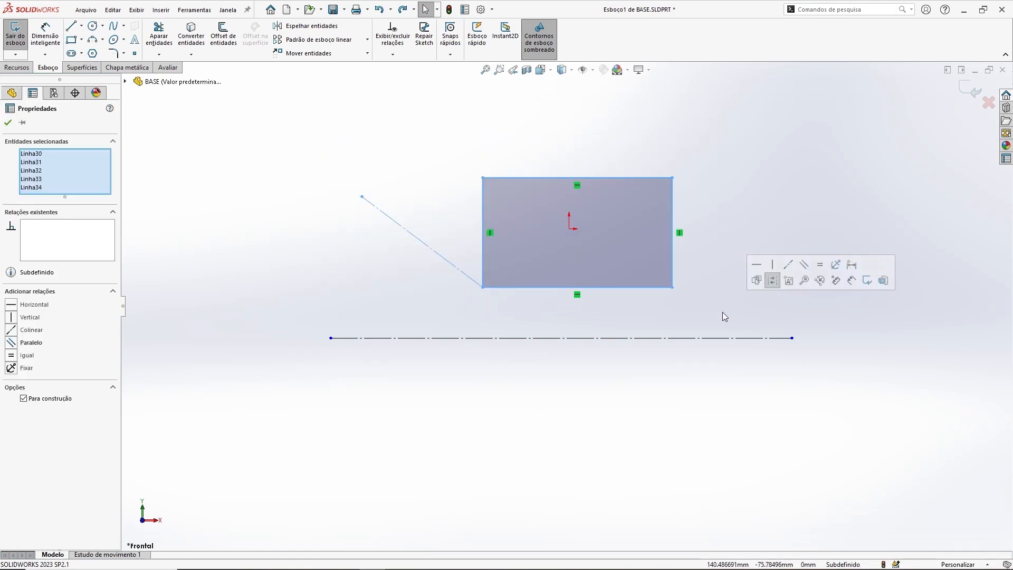
key("Delete")
Step: Draw a slanted line about 165 mm long above the construction line and another slanted line below it
left_click(72, 27)
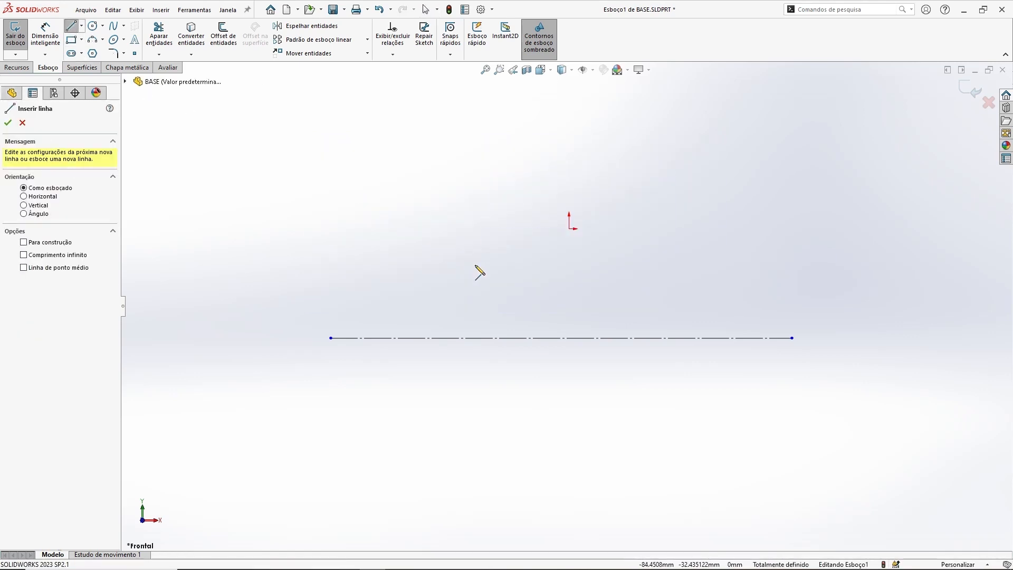
left_click(447, 296)
left_click(626, 268)
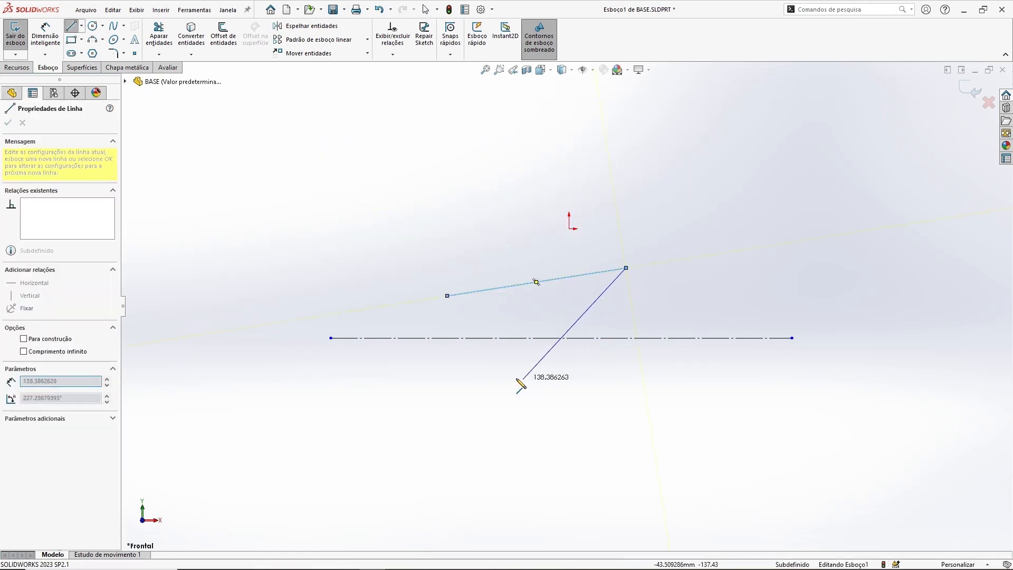
key("Escape")
left_click(73, 27)
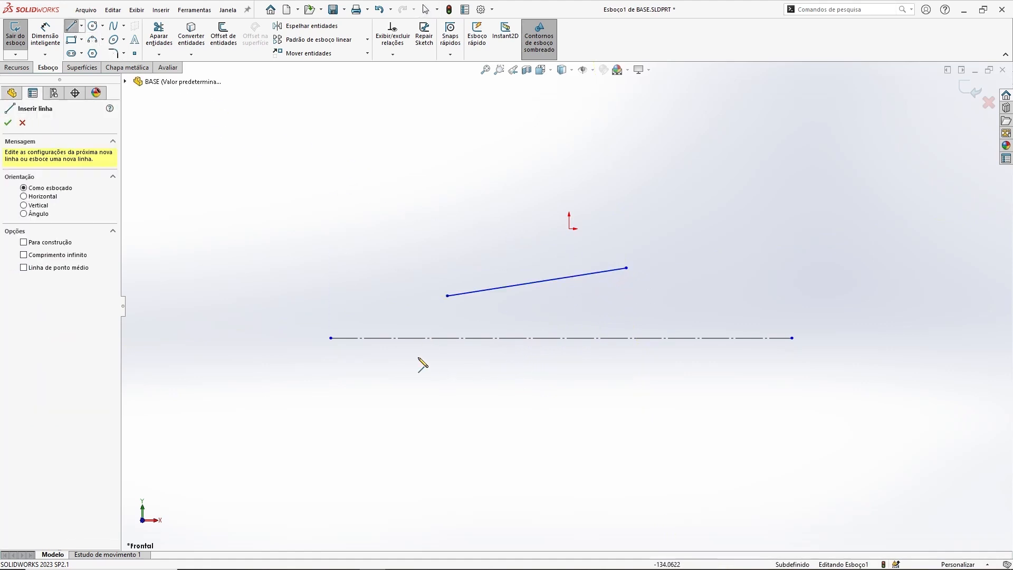
left_click(380, 384)
left_click(464, 456)
key("Escape")
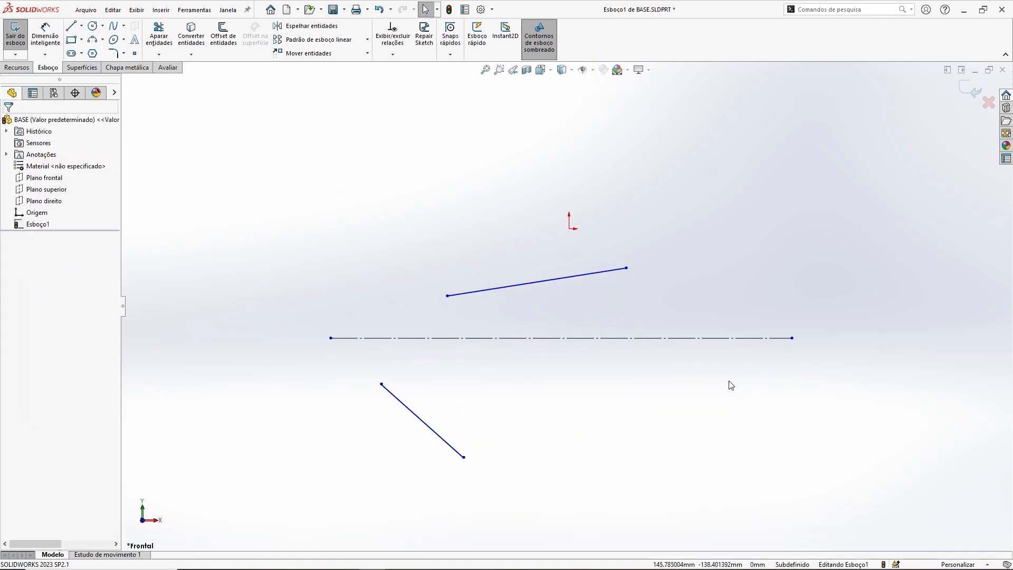
Step: Make the two slanted lines symmetric about the horizontal construction line
left_click(493, 291)
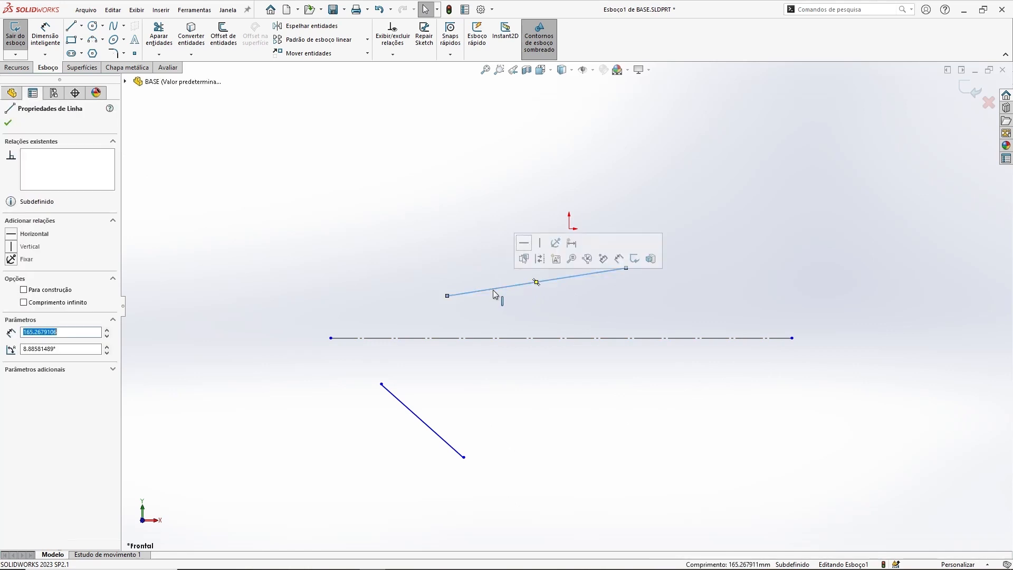
left_click(414, 412, "ctrl")
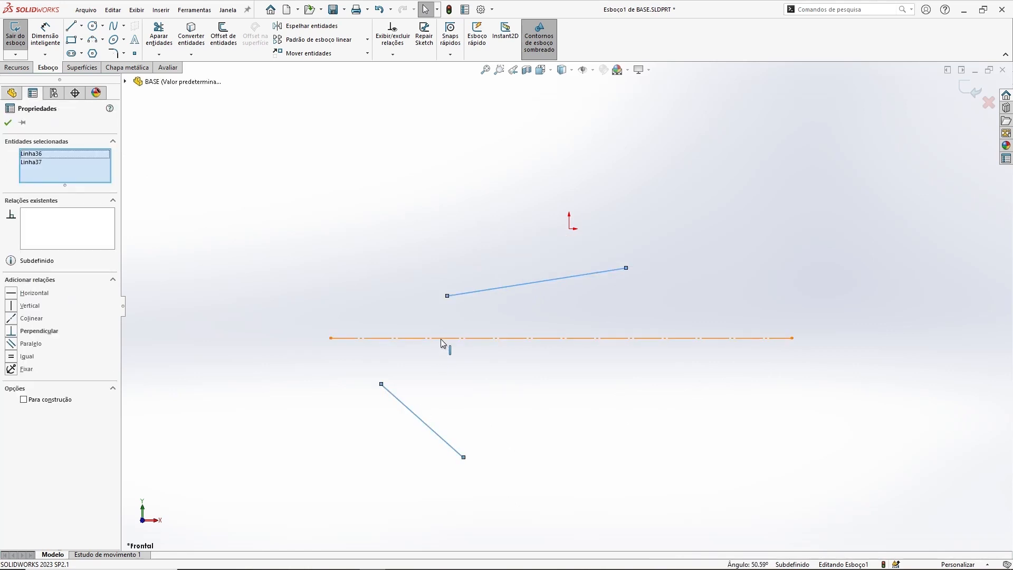
left_click(441, 339, "ctrl")
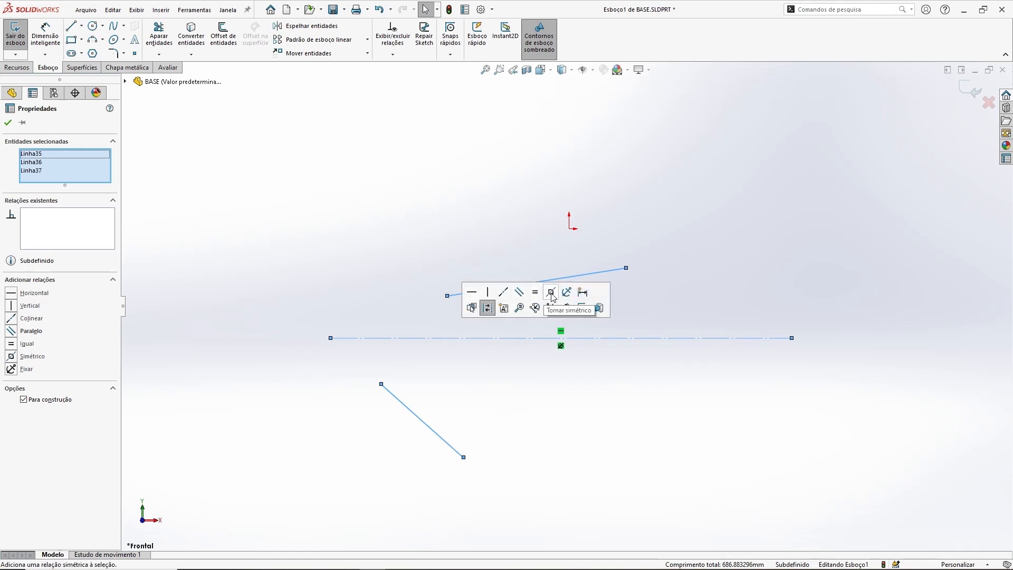
left_click(11, 357)
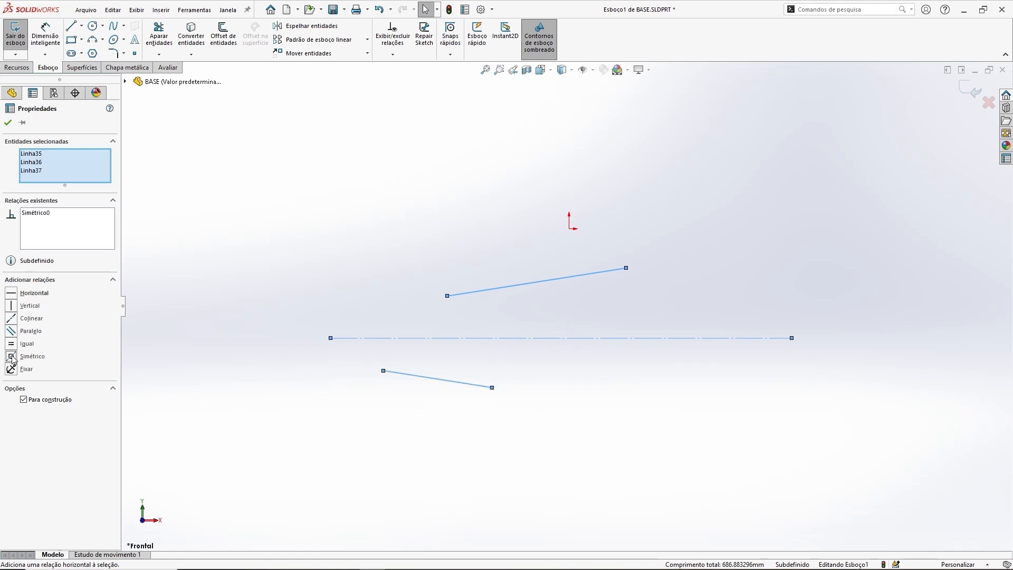
Step: Drag the endpoints of both slanted lines to test how the symmetric relation responds
left_click(398, 279)
left_click_drag(447, 295, 412, 314)
left_click_drag(493, 389, 518, 394)
left_click(413, 348)
left_click(416, 368)
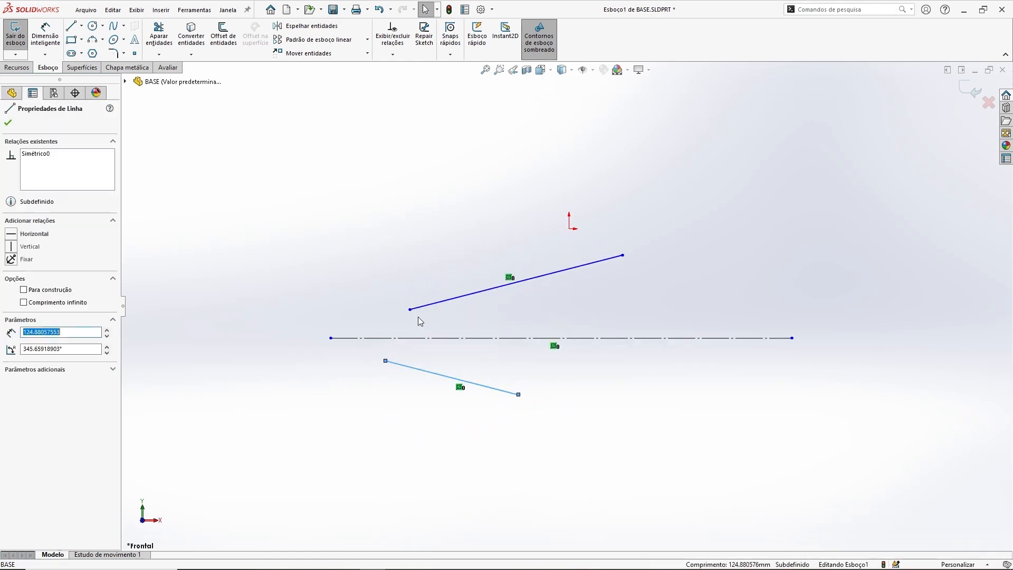
left_click(426, 311, "ctrl")
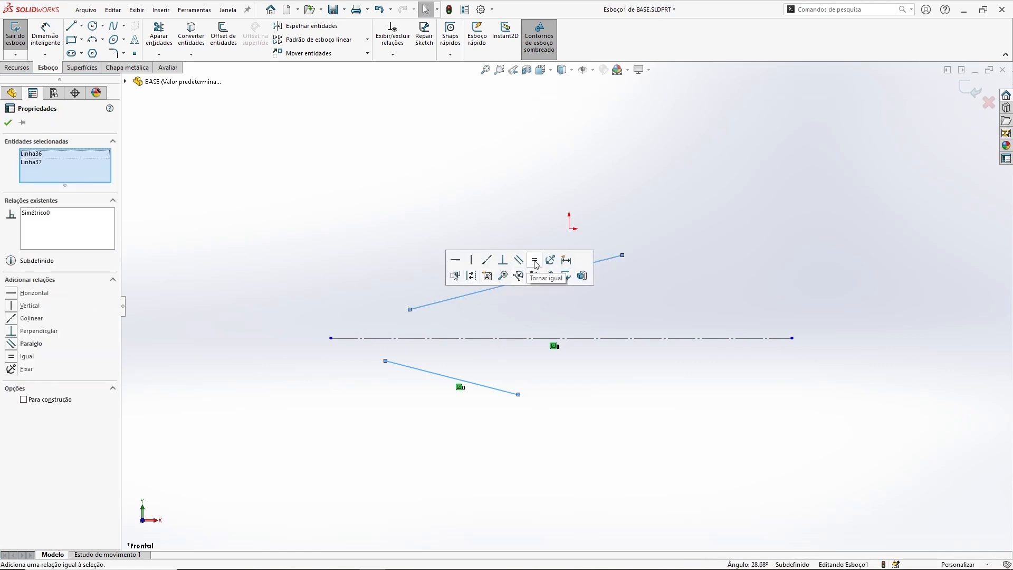
left_click(421, 191)
left_click_drag(518, 394, 626, 462)
left_click(412, 201)
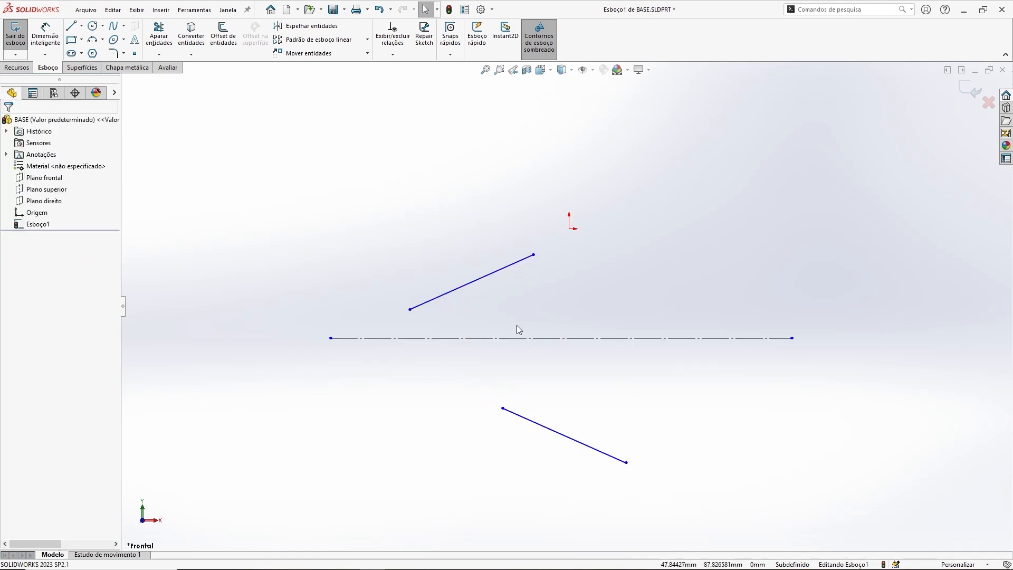
Step: Draw a small circle above the construction line and a larger circle below it
left_click(92, 25)
left_click(677, 268)
left_click(689, 267)
left_click(699, 397)
left_click(723, 420)
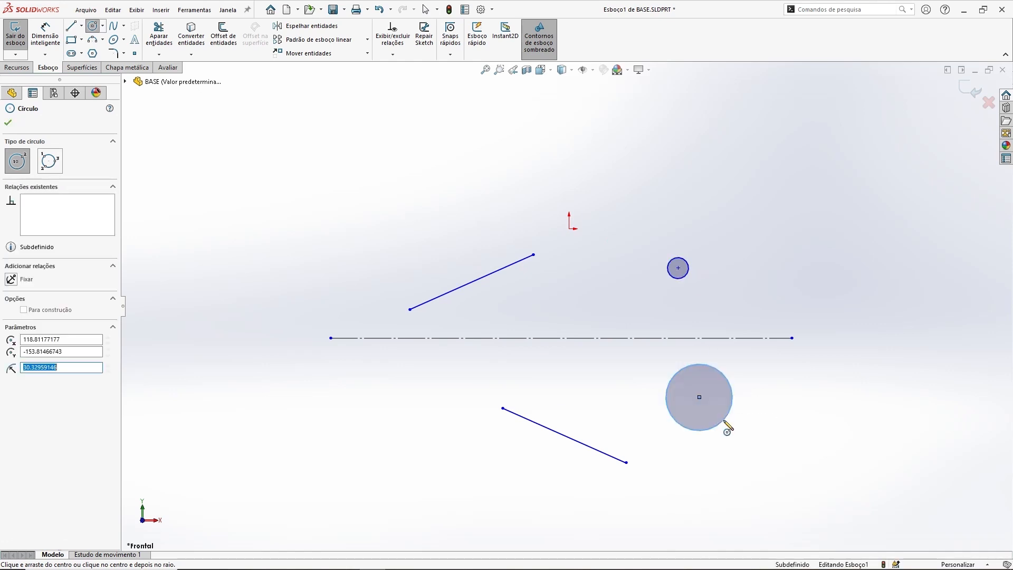
key("Escape")
Step: Make the two circles symmetric about the horizontal construction line
left_click(705, 369)
left_click(702, 338, "ctrl")
left_click(688, 274, "ctrl")
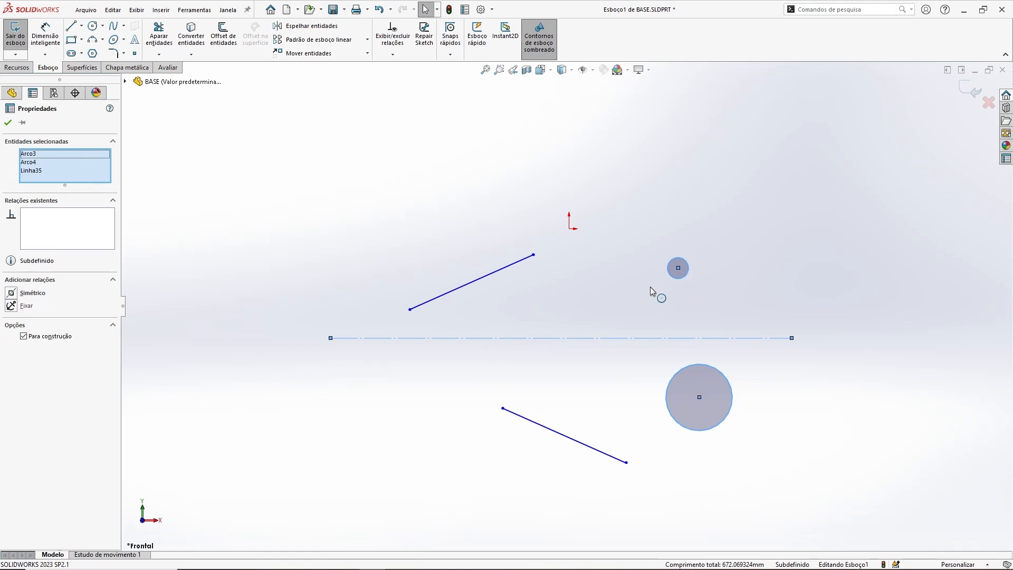
left_click(12, 294)
Step: Resize the upper circle by dragging its edge outward
left_click(686, 263)
left_click_drag(696, 260, 720, 247)
left_click(375, 220)
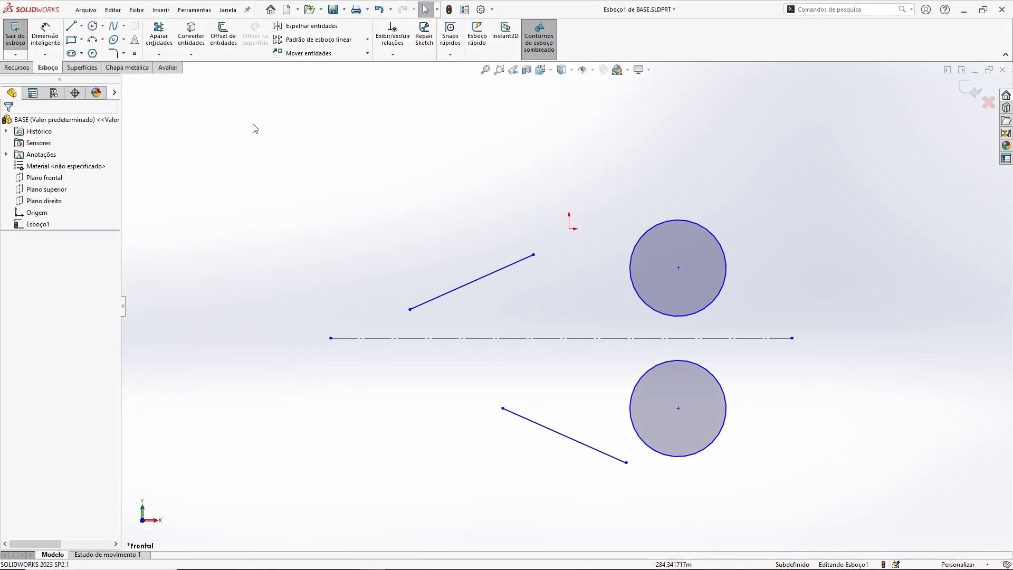
Step: Select all the sketch entities and delete them
mouse_move(250, 122)
left_mouse_down()
mouse_move(381, 329)
mouse_move(683, 462)
mouse_move(875, 512)
left_mouse_up()
key("Delete")
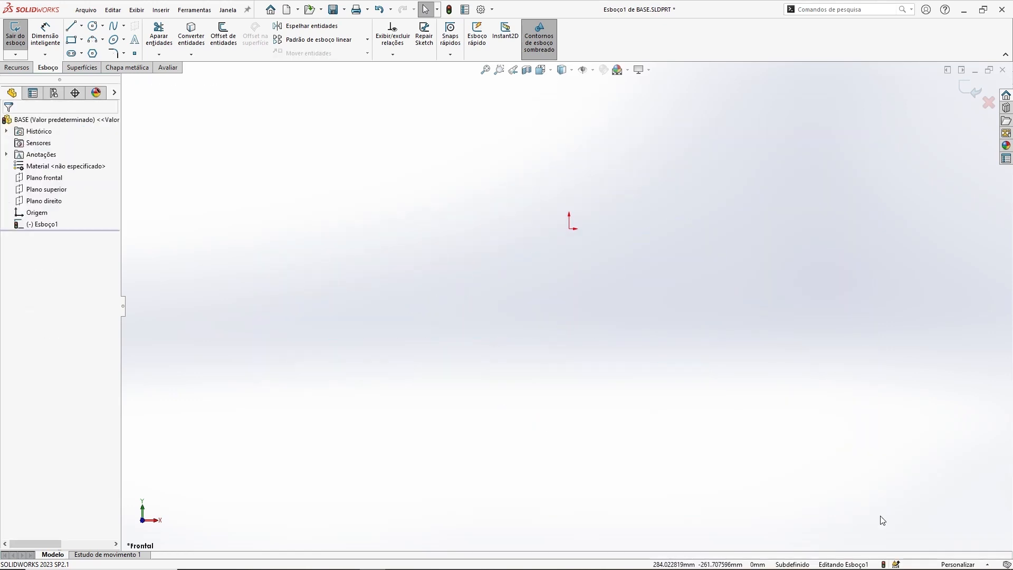
Step: Draw a corner rectangle around the sketch origin
middle_click_drag(620, 174, 581, 238, "ctrl")
left_click(71, 40)
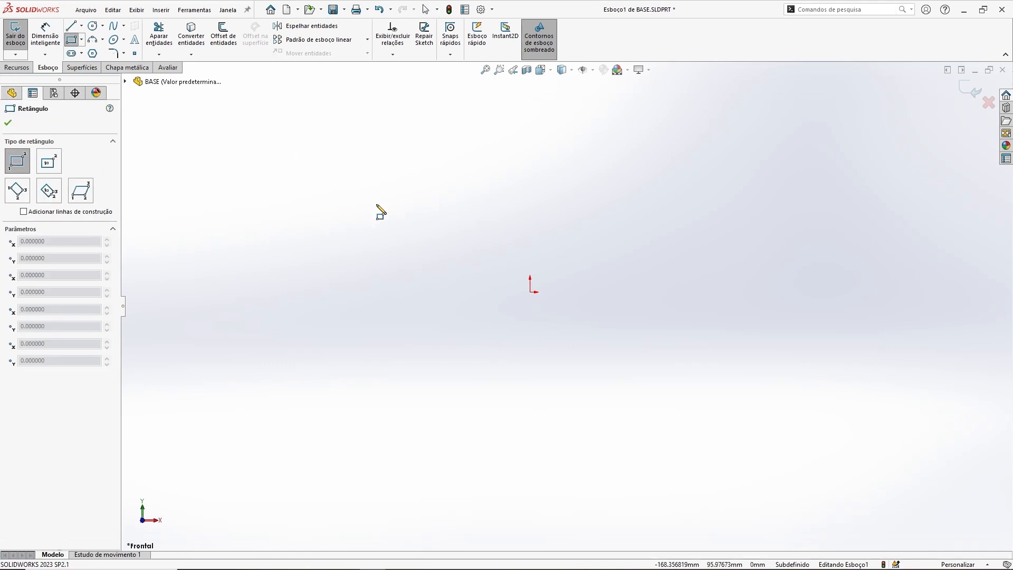
mouse_move(339, 190)
left_mouse_down()
mouse_move(536, 373)
mouse_move(739, 410)
mouse_move(776, 407)
left_mouse_up()
key("Escape")
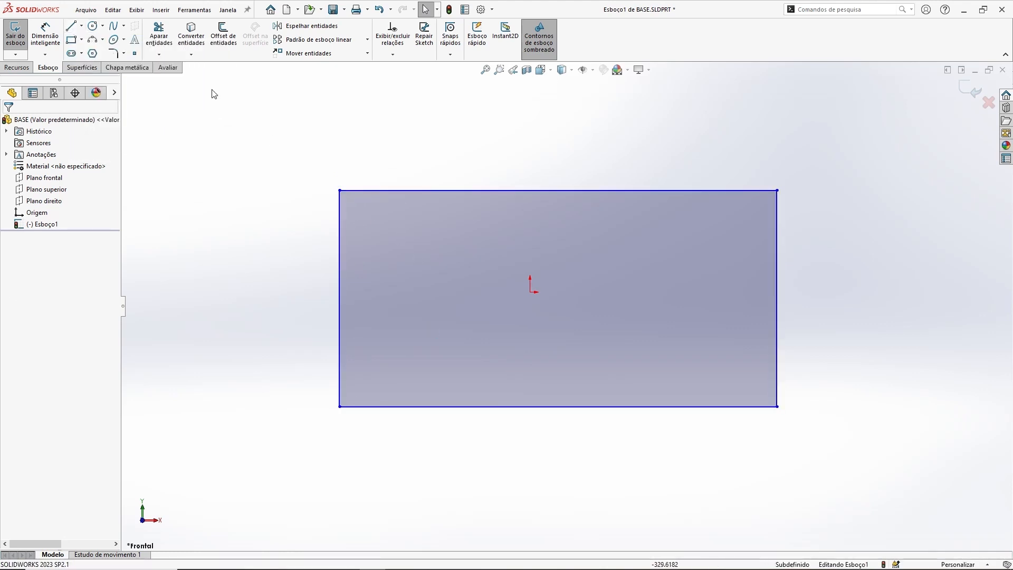
Step: Draw a horizontal line from the origin past the rectangle's right edge and make it a construction line
left_click(75, 26)
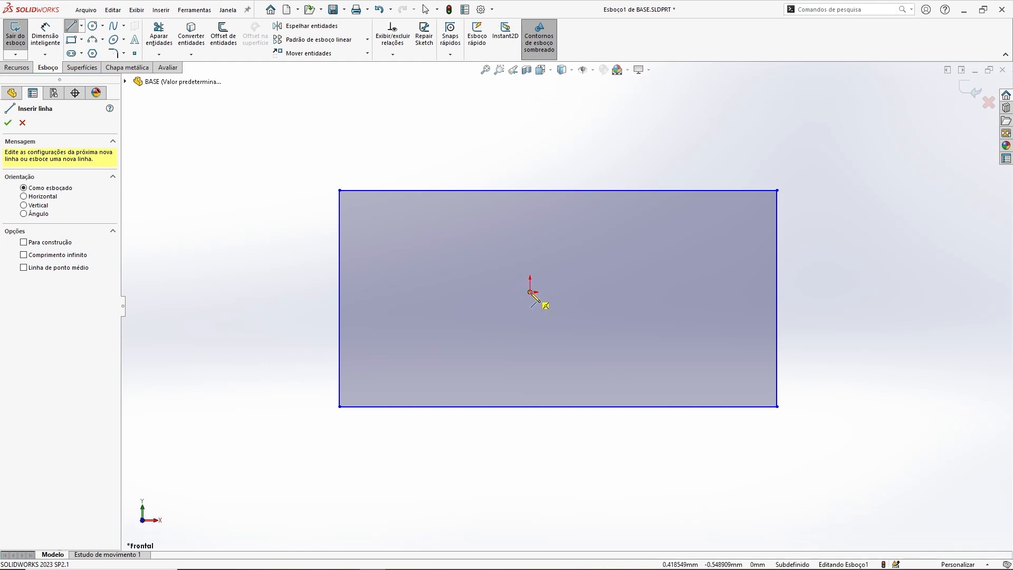
left_click(530, 292)
scroll(532, 294, "up", 3)
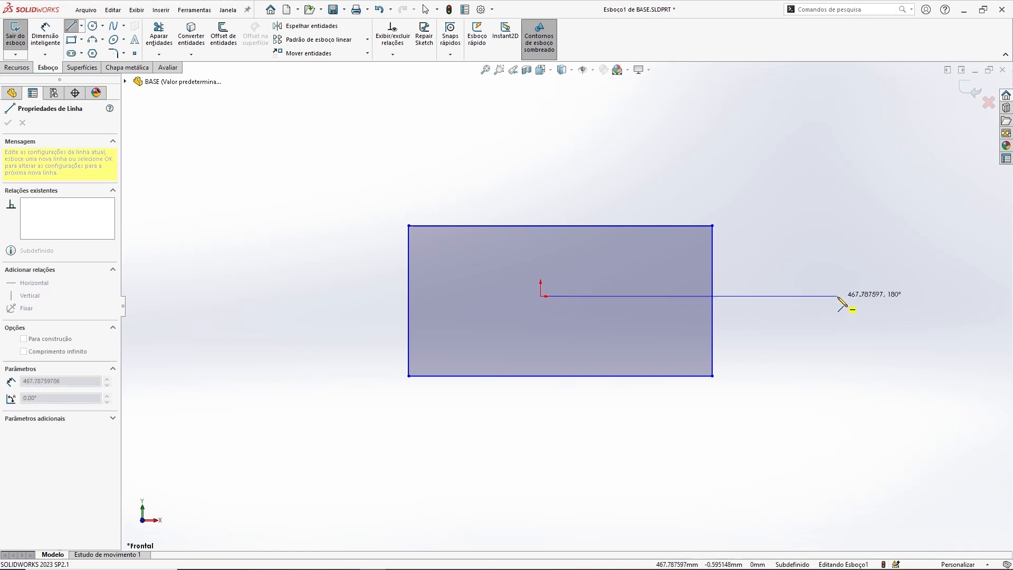
left_click(856, 296)
key("Escape")
left_click(755, 296)
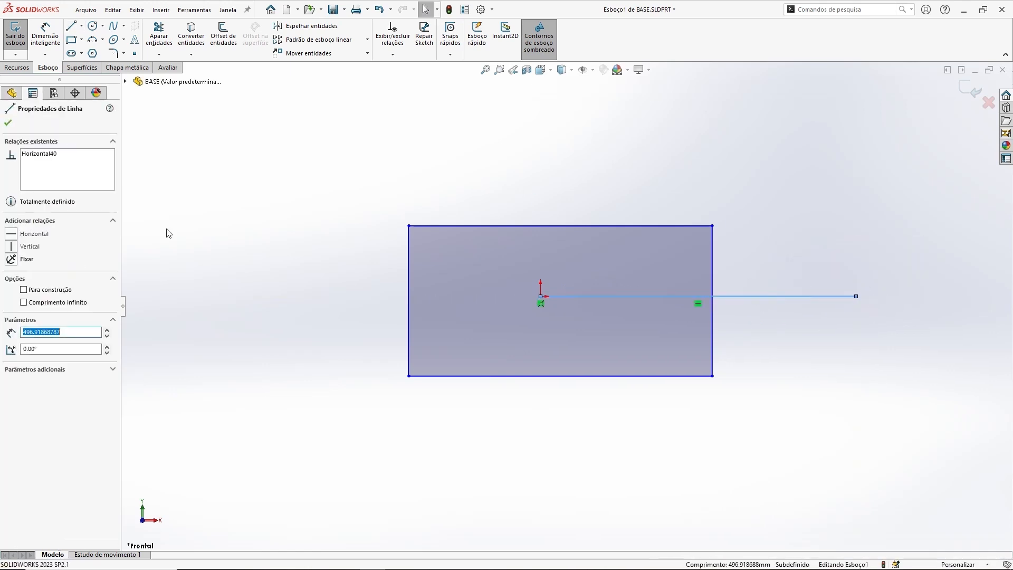
left_click(23, 290)
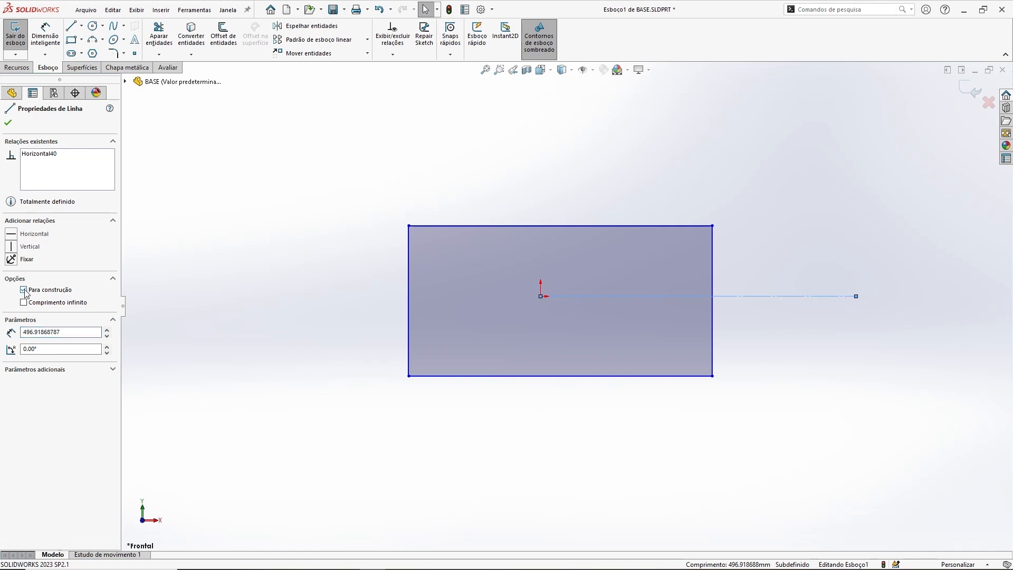
left_click(318, 219)
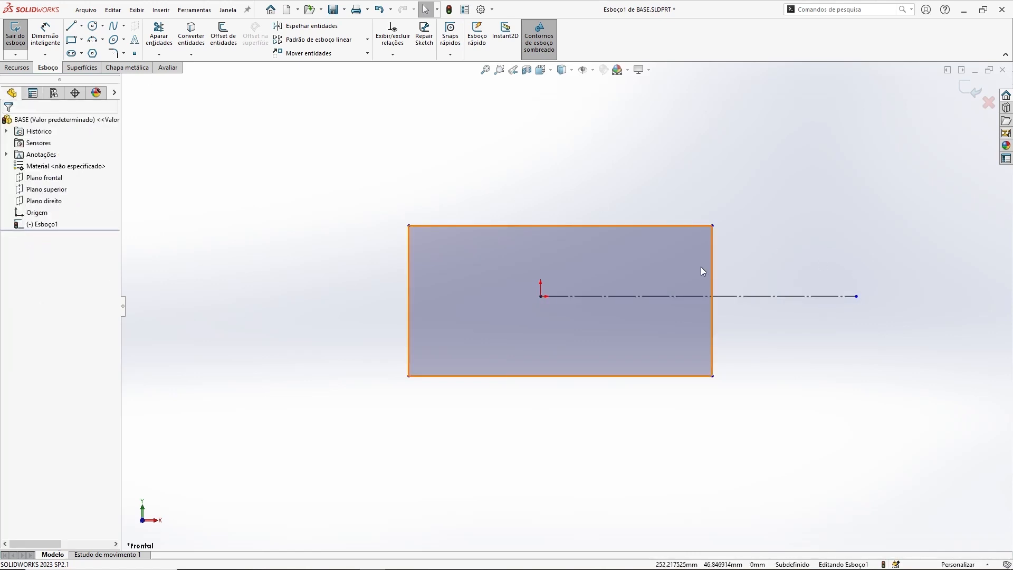
Step: Extend the horizontal construction line's right end point slightly further right
scroll(739, 256, "down", 1)
middle_click_drag(782, 249, 761, 239, "ctrl")
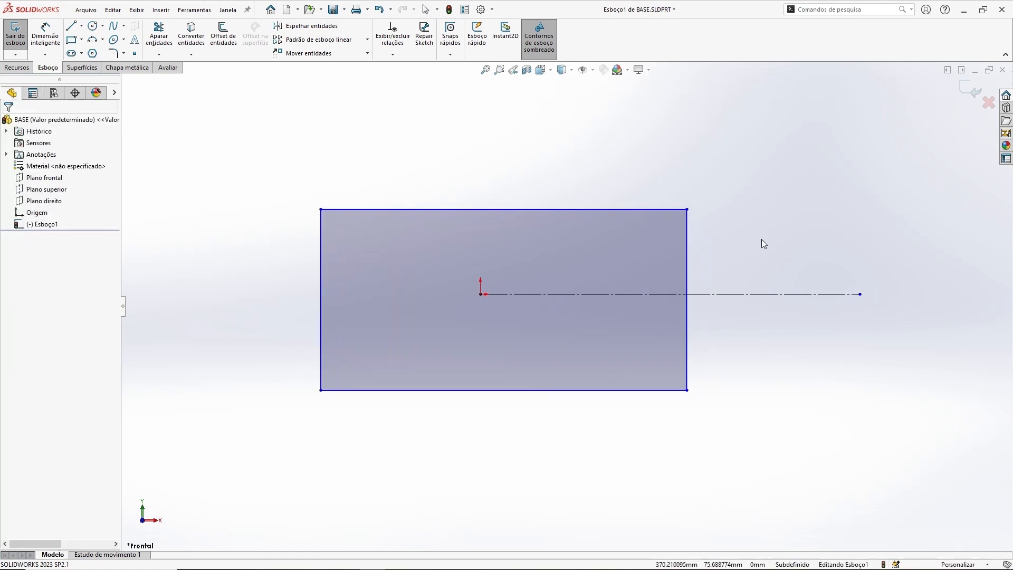
left_click(711, 293)
left_click(735, 224)
left_click_drag(711, 293, 705, 266)
left_click(705, 268)
mouse_move(860, 294)
left_mouse_down()
mouse_move(949, 295)
mouse_move(736, 304)
mouse_move(867, 295)
left_mouse_up()
left_click(799, 325)
Step: Make the rectangle's top and bottom edges symmetric about the horizontal construction line
left_click_drag(666, 210, 653, 268)
left_click(703, 414)
left_click(663, 394)
left_click(665, 268, "ctrl")
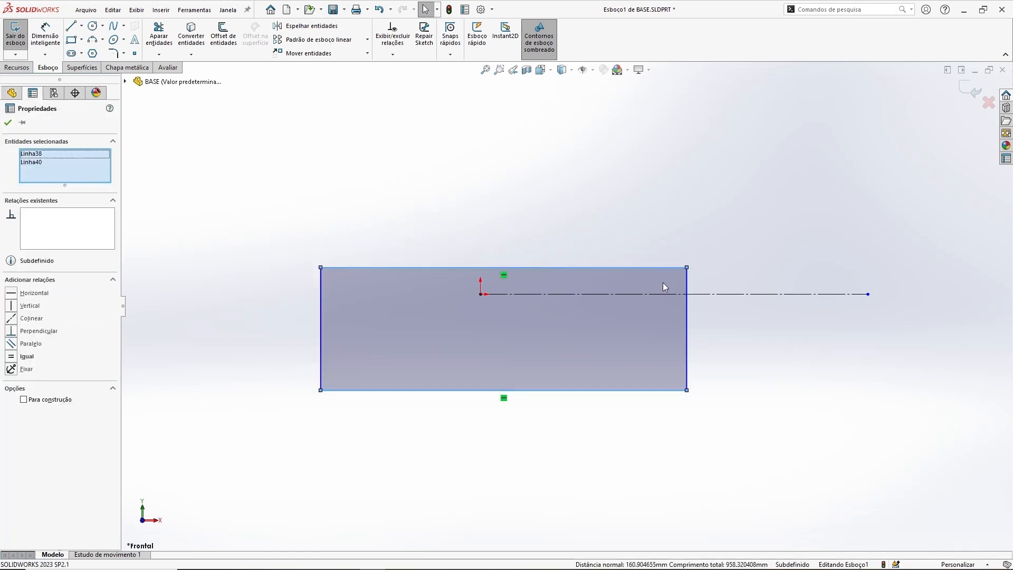
left_click(660, 294, "ctrl")
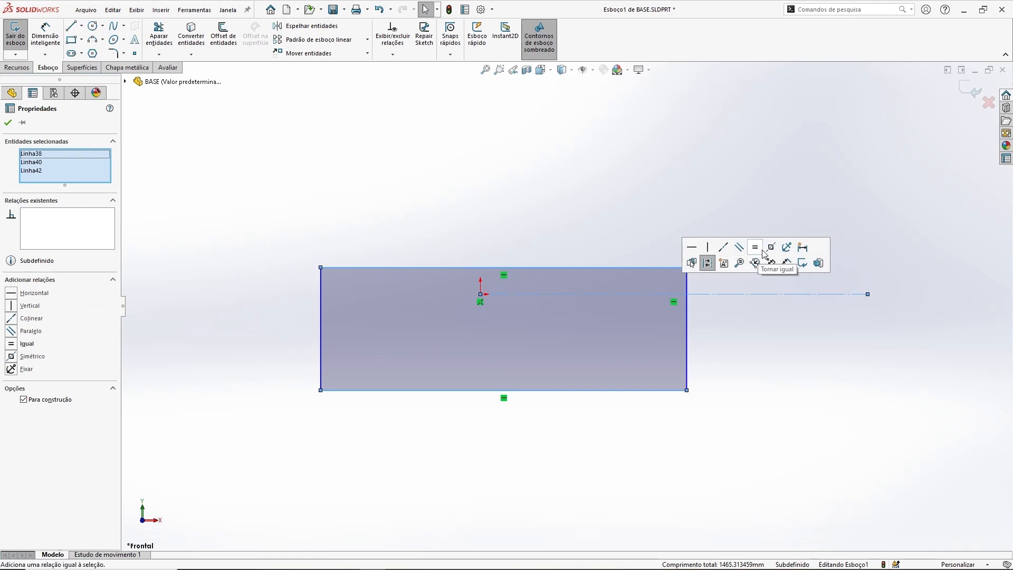
left_click(772, 250)
left_click(633, 134)
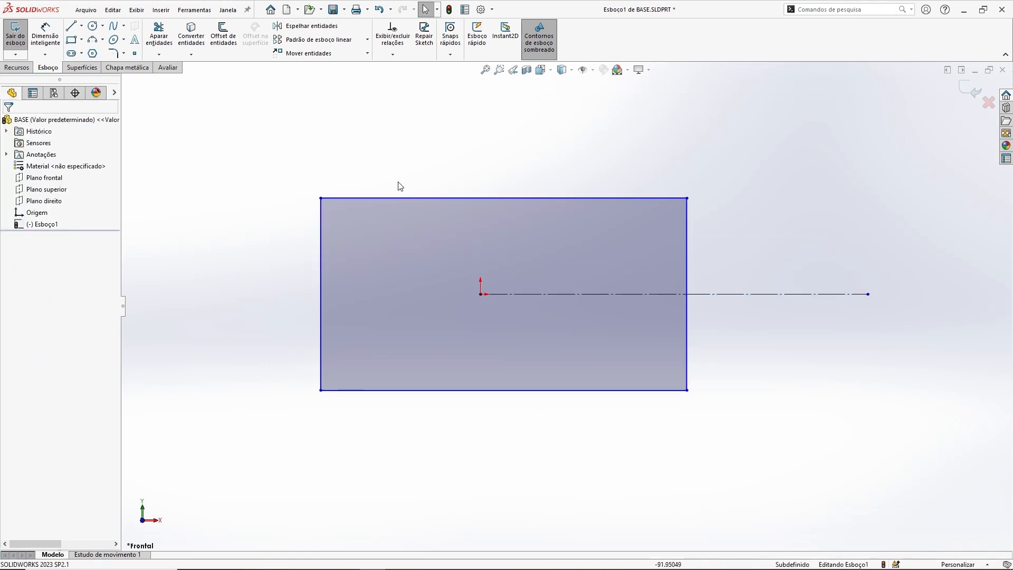
Step: Enlarge the rectangle from its top-left corner and draw a vertical construction line upward from the origin
left_click_drag(321, 198, 355, 177)
left_click(501, 141)
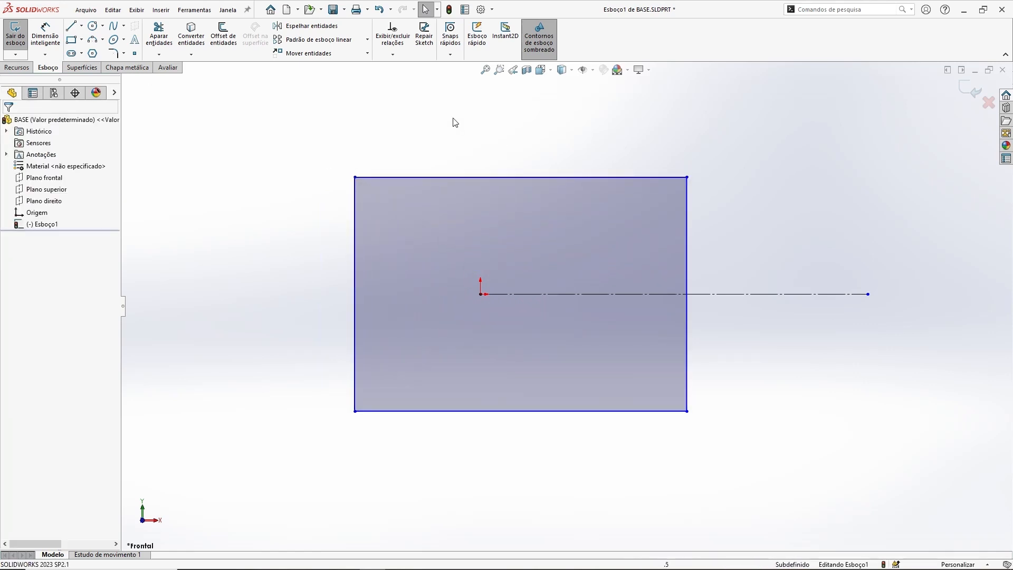
left_click(71, 27)
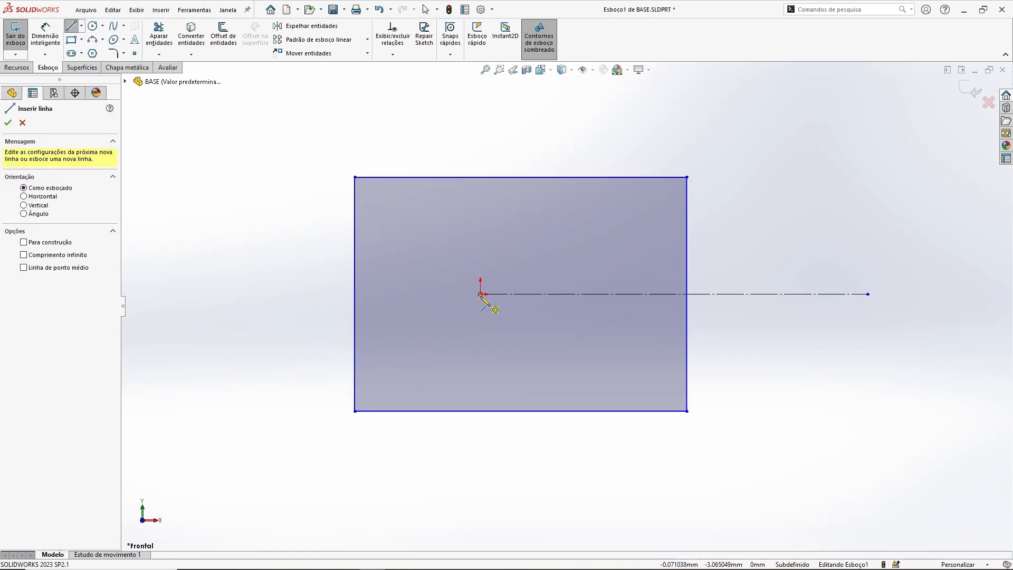
left_click(480, 293)
left_click(480, 121)
key("Escape")
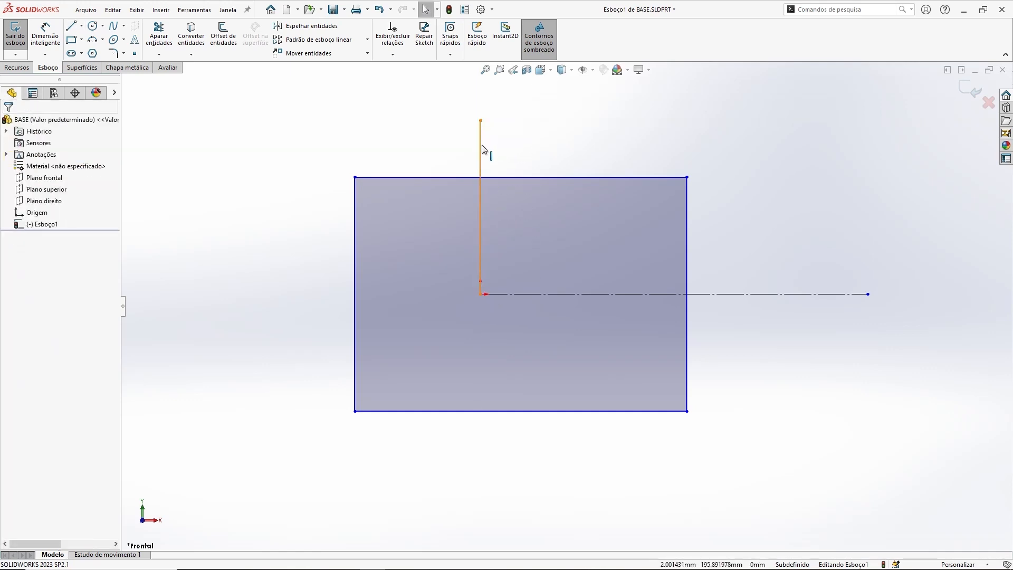
left_click(480, 145)
left_click(207, 273)
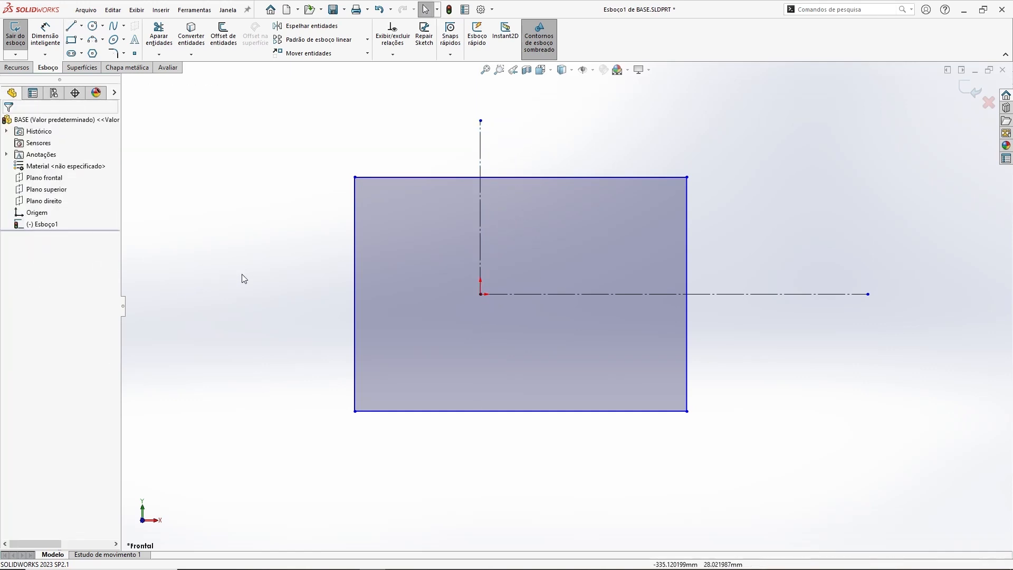
Step: Make the rectangle's left and right edges symmetric about the vertical construction line
left_click(353, 241)
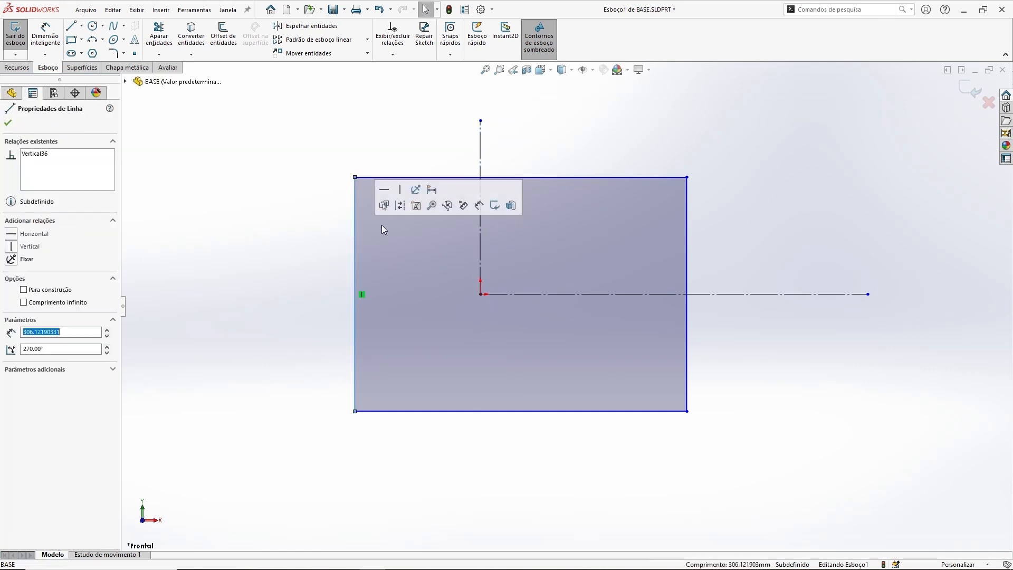
left_click(480, 231, "ctrl")
left_click(687, 235, "ctrl")
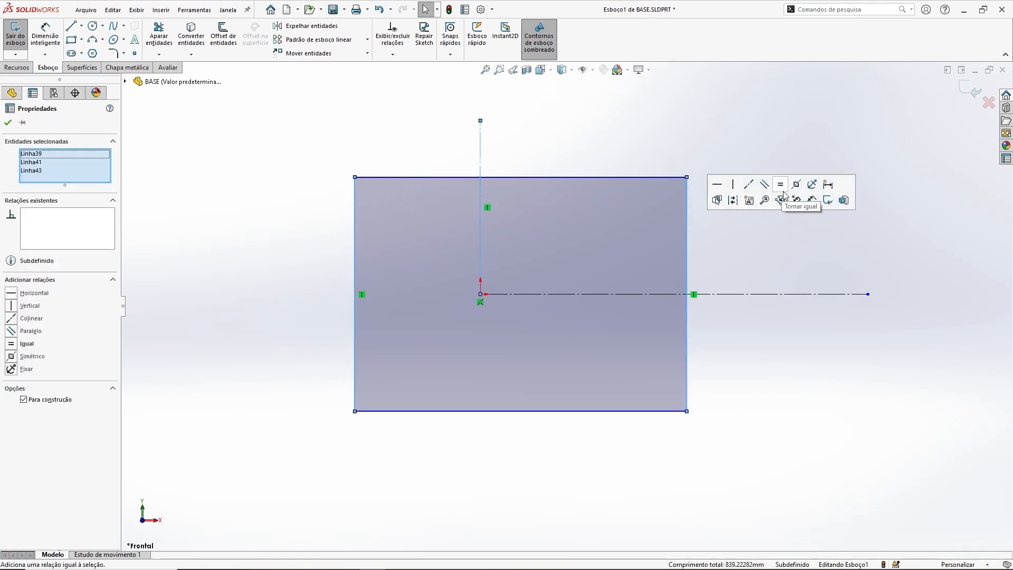
left_click(797, 186)
left_click(666, 160)
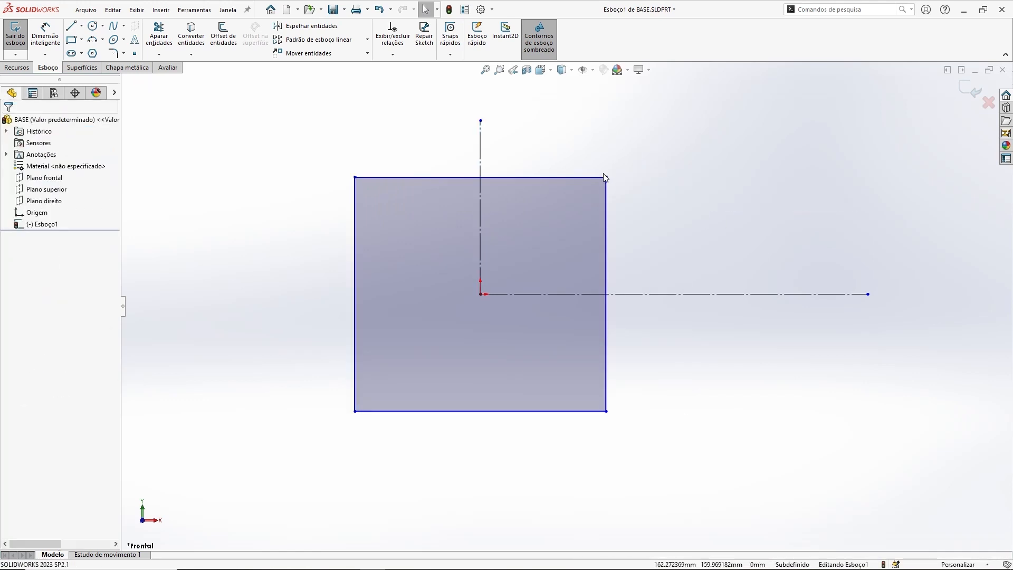
Step: Resize the rectangle by dragging its top-right and top-left corners
left_click_drag(605, 178, 650, 206)
left_click(407, 165)
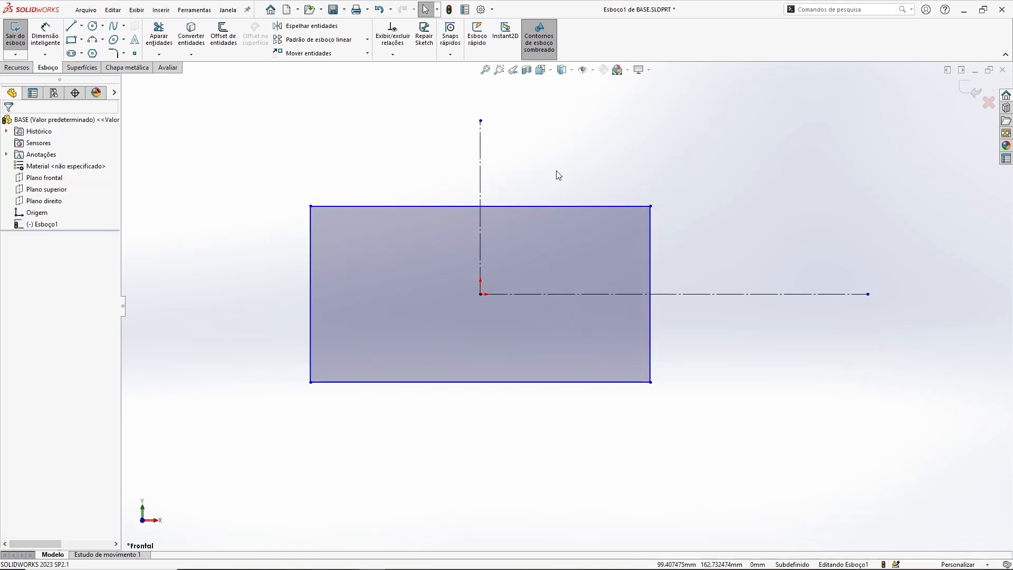
middle_click_drag(558, 147, 565, 172, "ctrl")
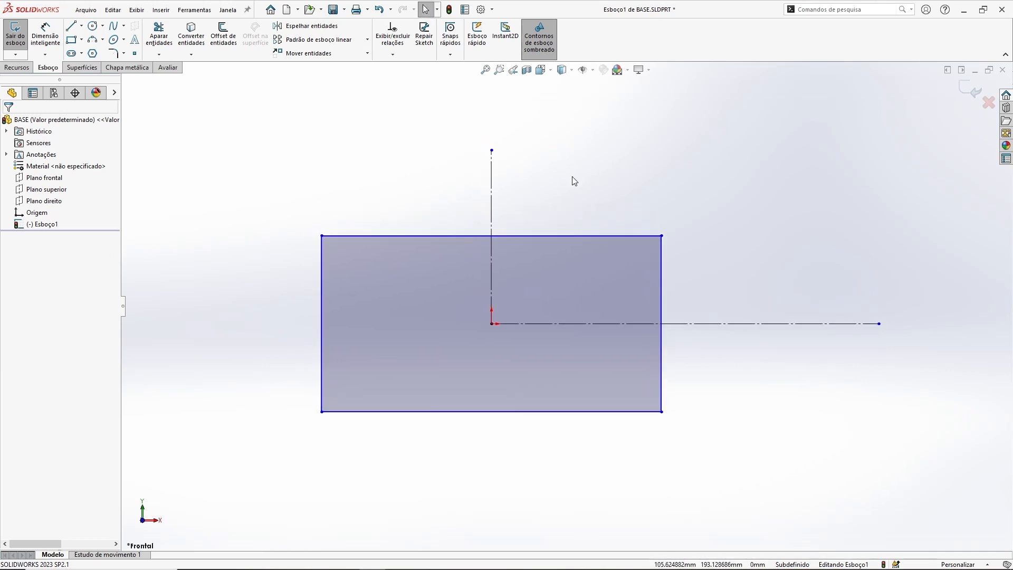
mouse_move(322, 236)
left_mouse_down()
mouse_move(369, 211)
mouse_move(336, 226)
mouse_move(331, 241)
left_mouse_up()
left_click(270, 196)
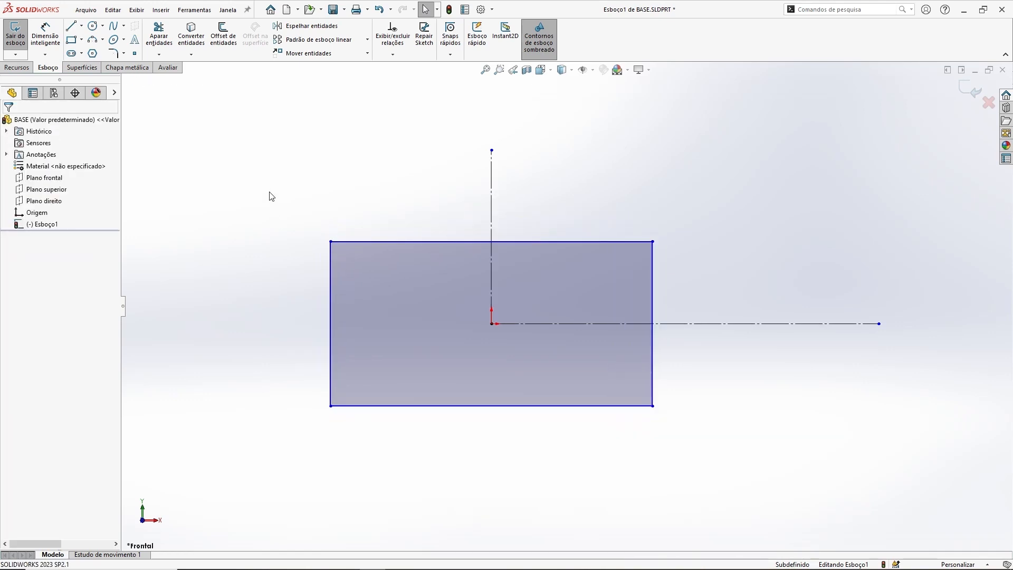
Step: Dimension the rectangle's top edge as 160 mm with Smart Dimension
left_click(45, 34)
left_click(457, 243)
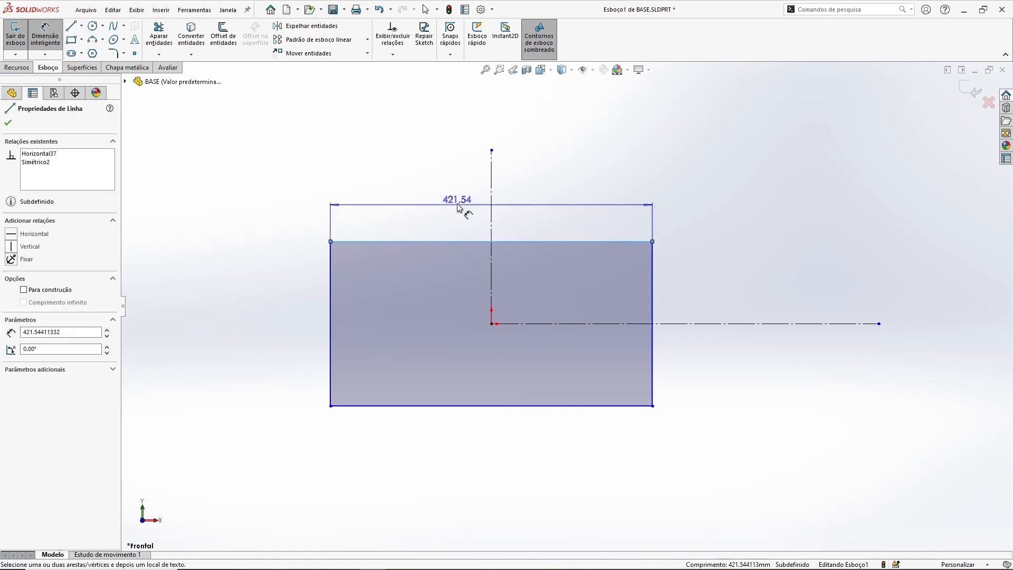
left_click(457, 199)
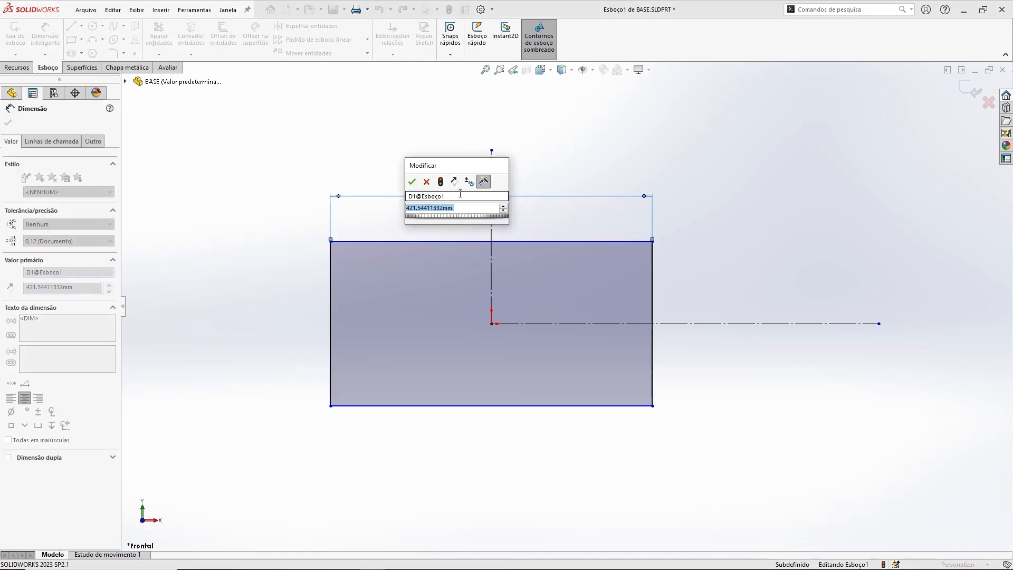
type("160")
key("Return")
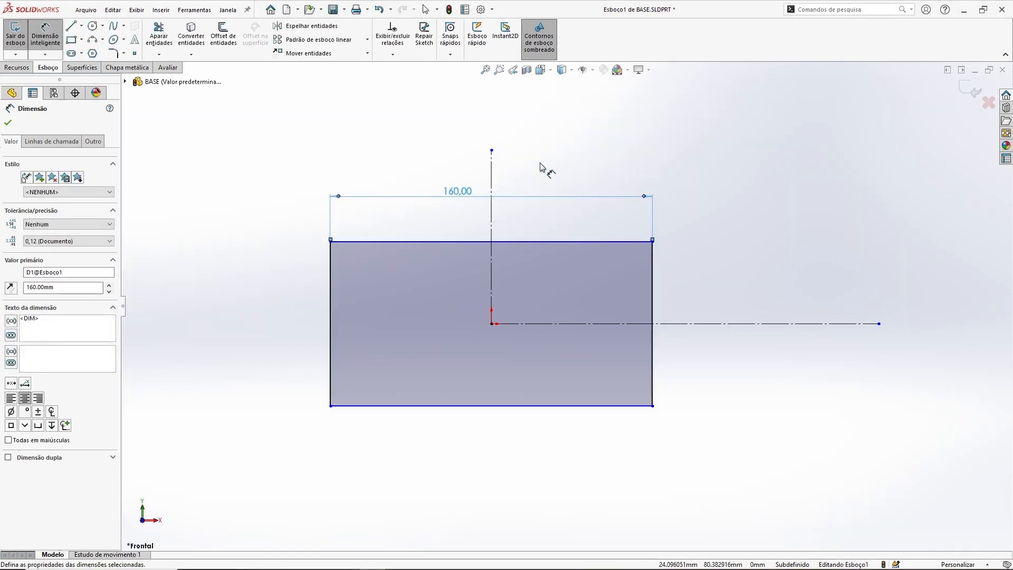
Step: Dimension the rectangle's right edge as 70 mm
middle_click_drag(546, 172, 554, 171, "ctrl")
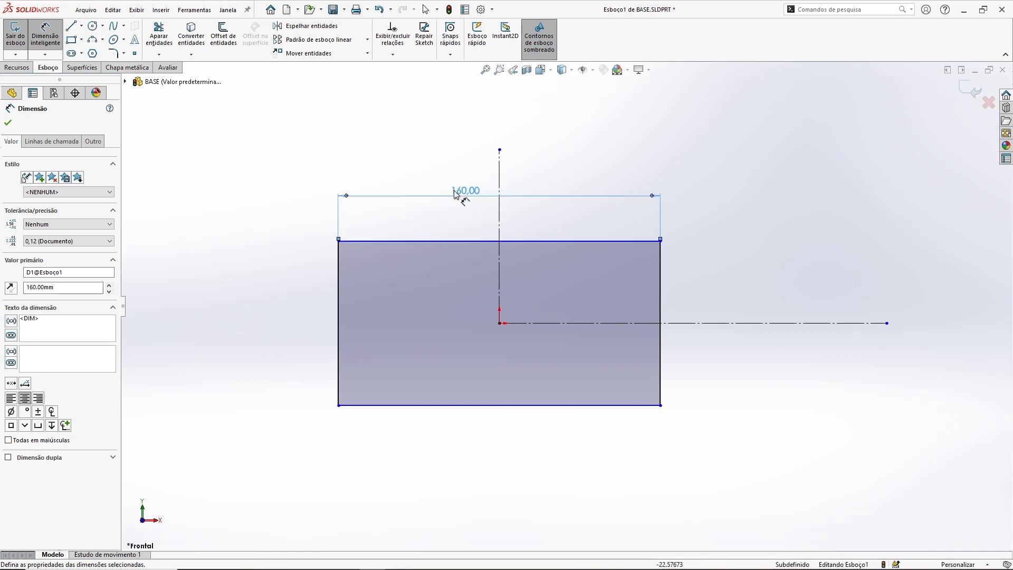
left_click(661, 276)
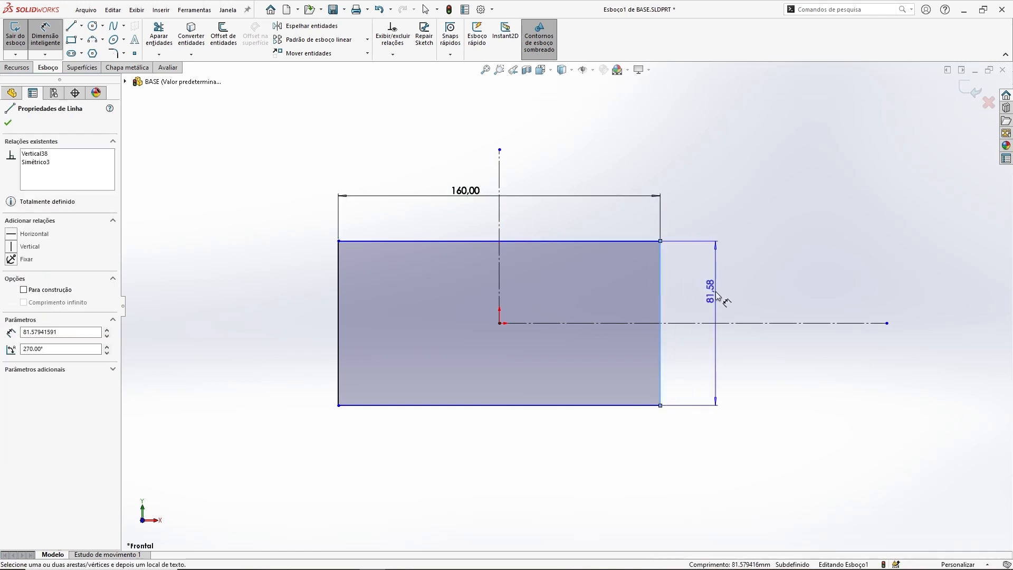
left_click(717, 296)
type("70")
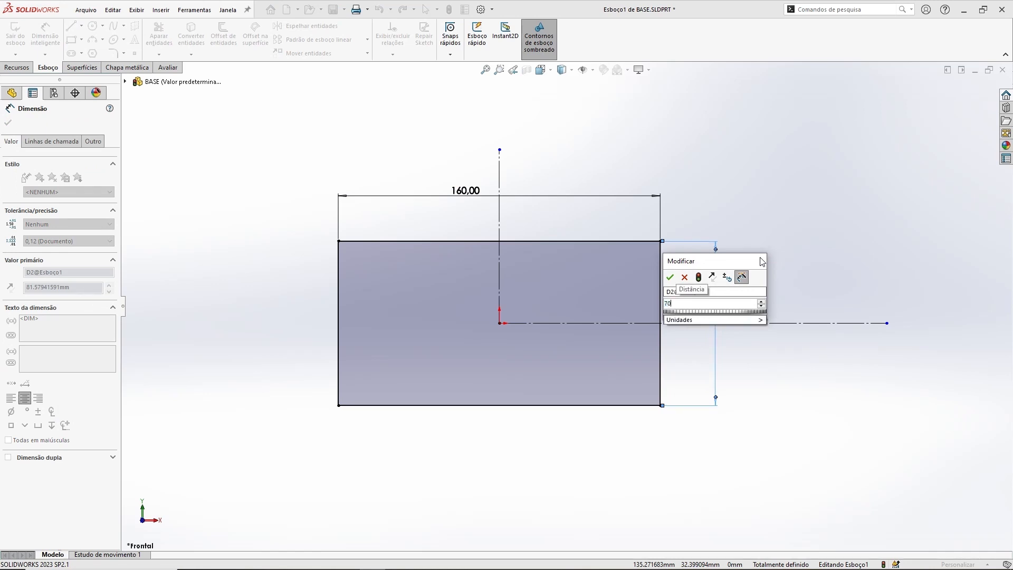
key("Return")
key("Escape")
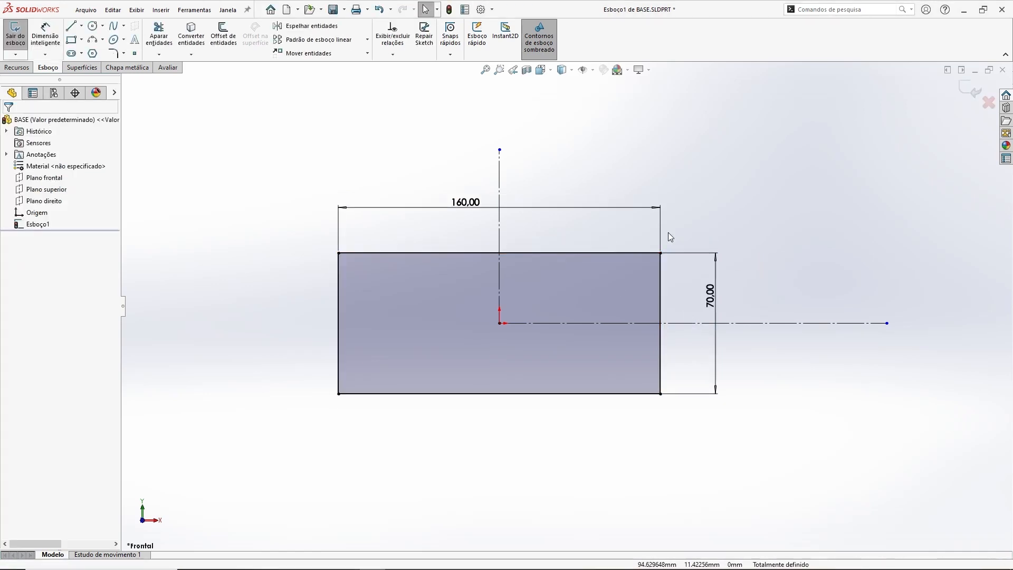
Step: Shorten the vertical and horizontal construction lines so they end just beyond the rectangle
left_click_drag(499, 150, 500, 229)
left_click(906, 330)
left_click_drag(887, 325, 684, 325)
left_click(802, 407)
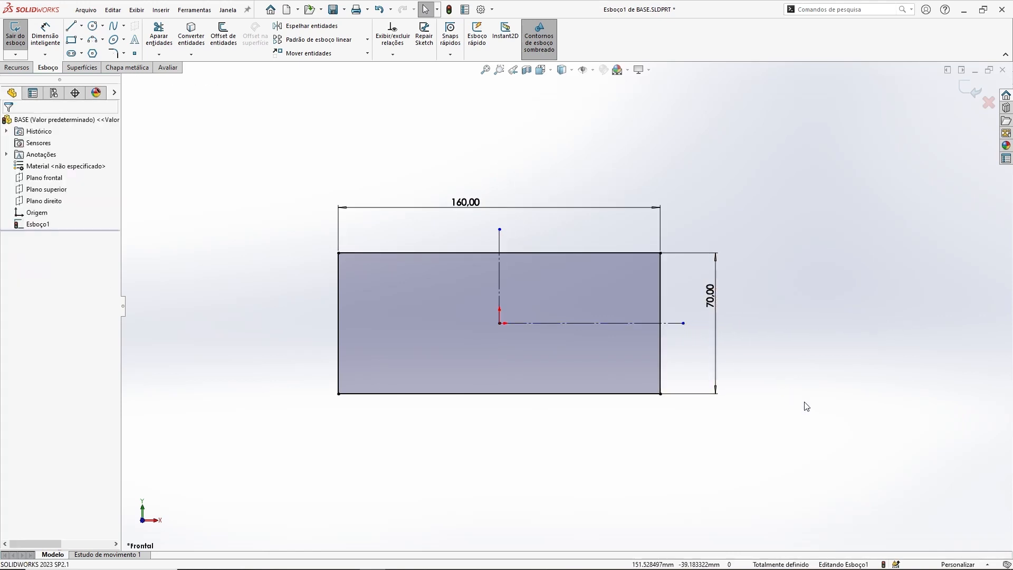
Step: Exit the sketch, select it, and start an Extruded Boss with a blind depth of 16 mm
left_click(969, 88)
middle_click_drag(538, 348, 473, 231)
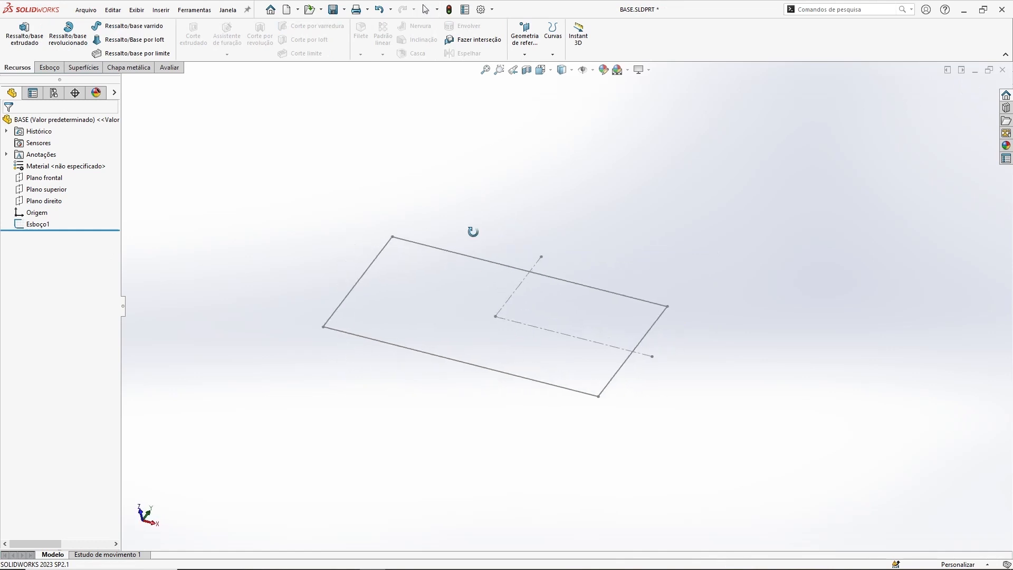
left_click(39, 222)
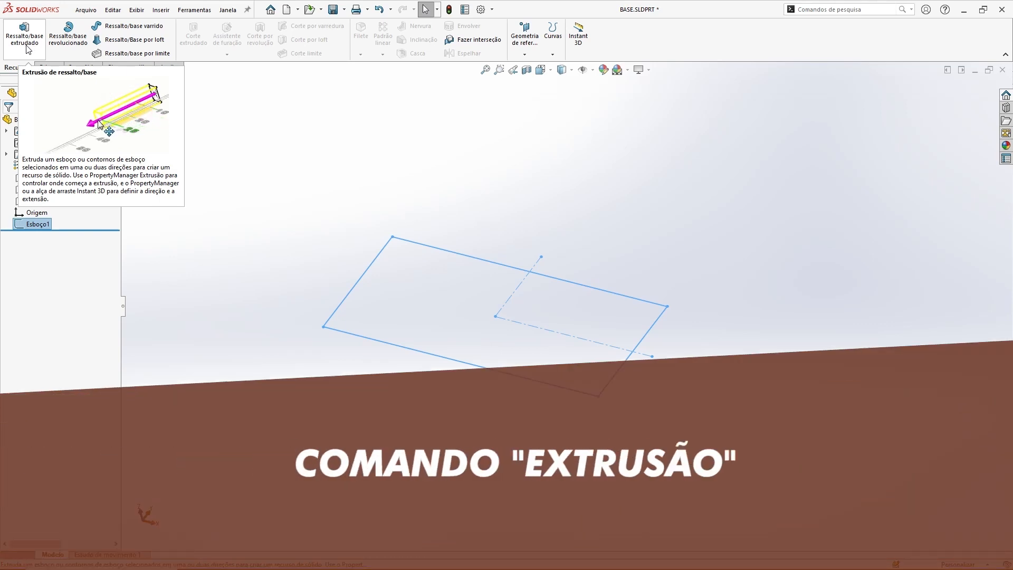
left_click(25, 37)
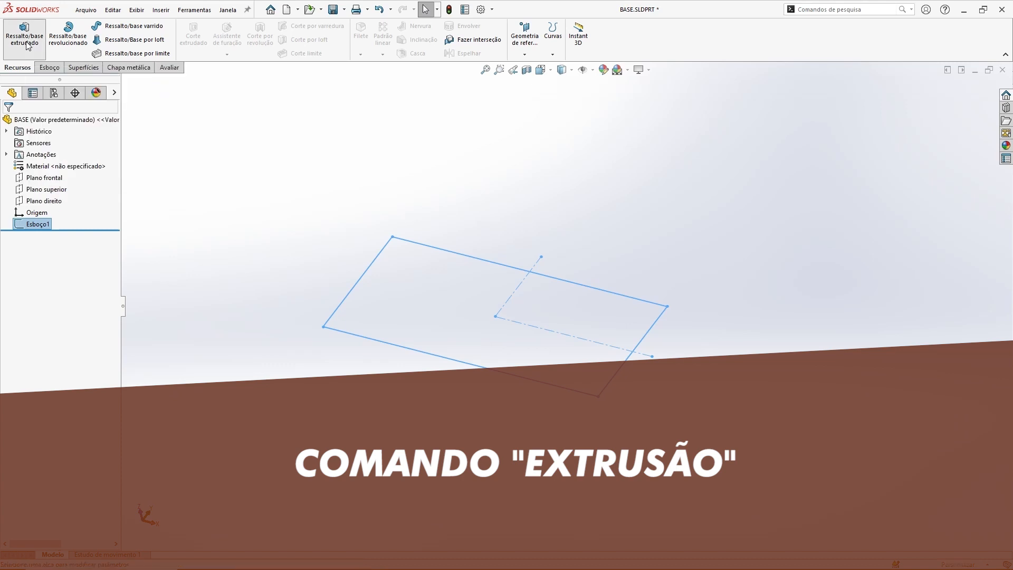
mouse_move(478, 166)
left_mouse_down()
mouse_move(498, 274)
mouse_move(480, 181)
left_mouse_up()
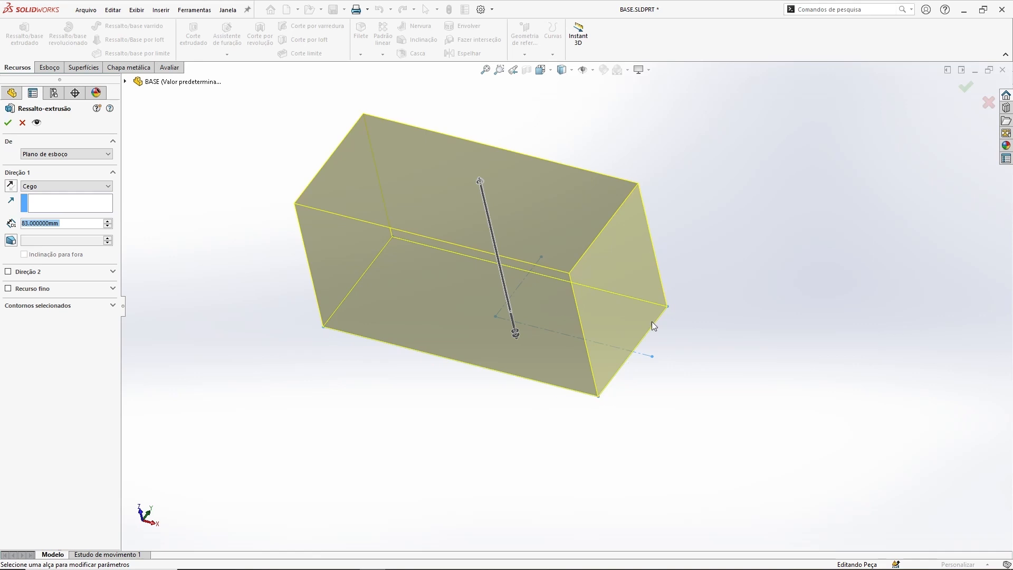
middle_click_drag(698, 206, 682, 189)
double_click(68, 224)
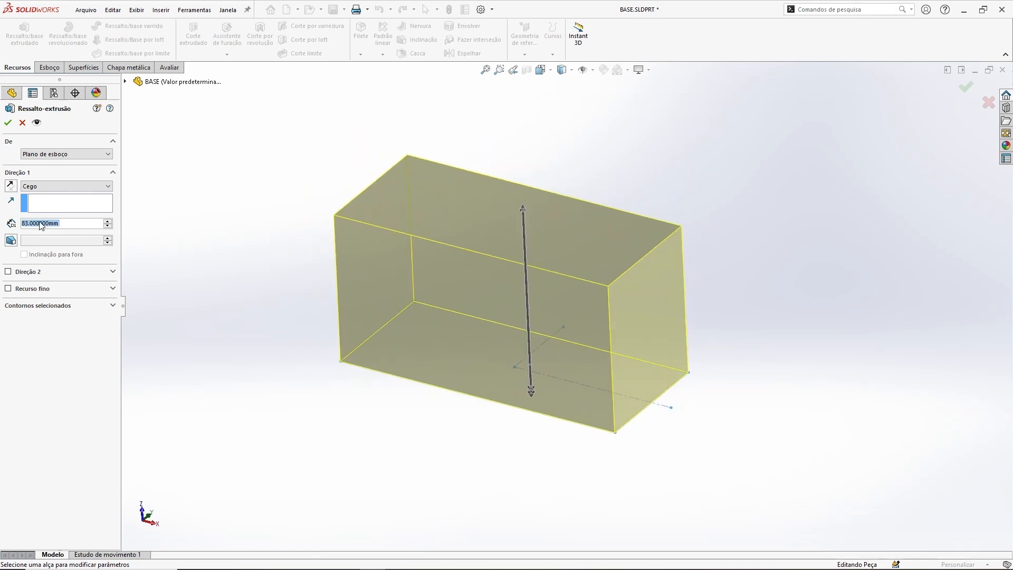
type("16")
key("Return")
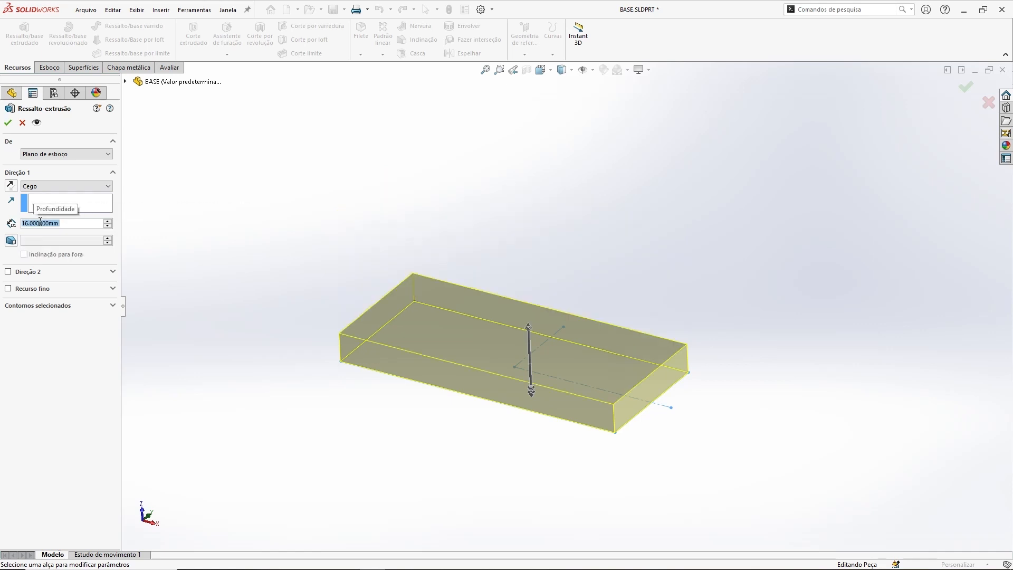
Step: Try reversing the extrusion direction, then flip it back to the original side
middle_click_drag(398, 240, 521, 223)
middle_click_drag(516, 258, 589, 191)
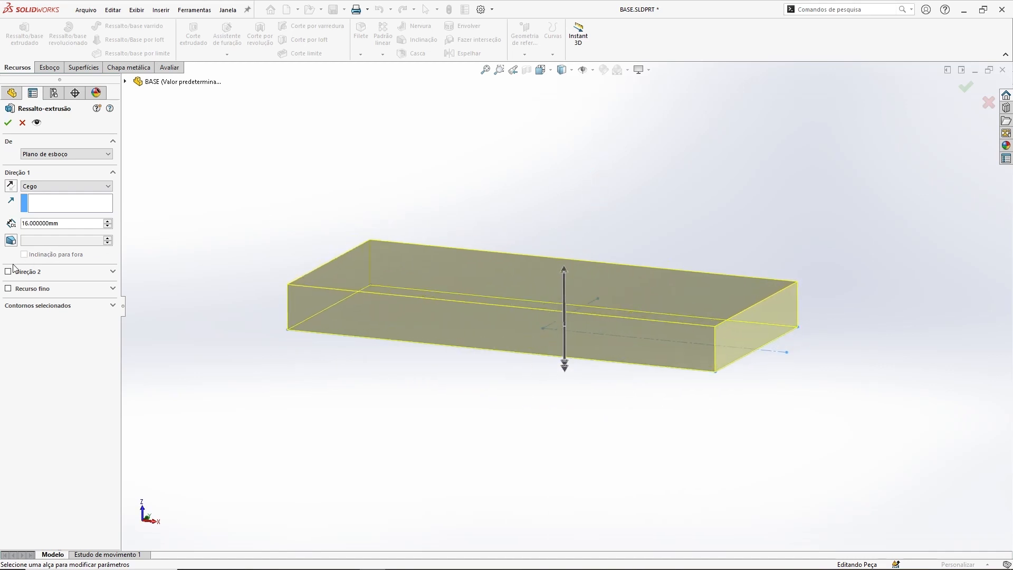
middle_click_drag(554, 226, 685, 211)
scroll(738, 353, "down", 3)
middle_click_drag(719, 333, 672, 307)
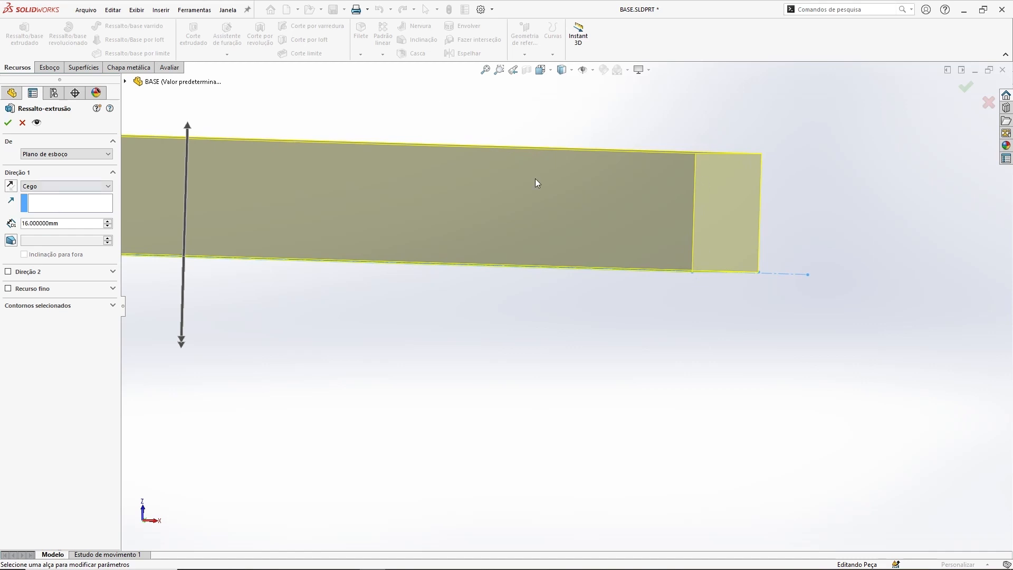
middle_click_drag(358, 199, 447, 223, "ctrl")
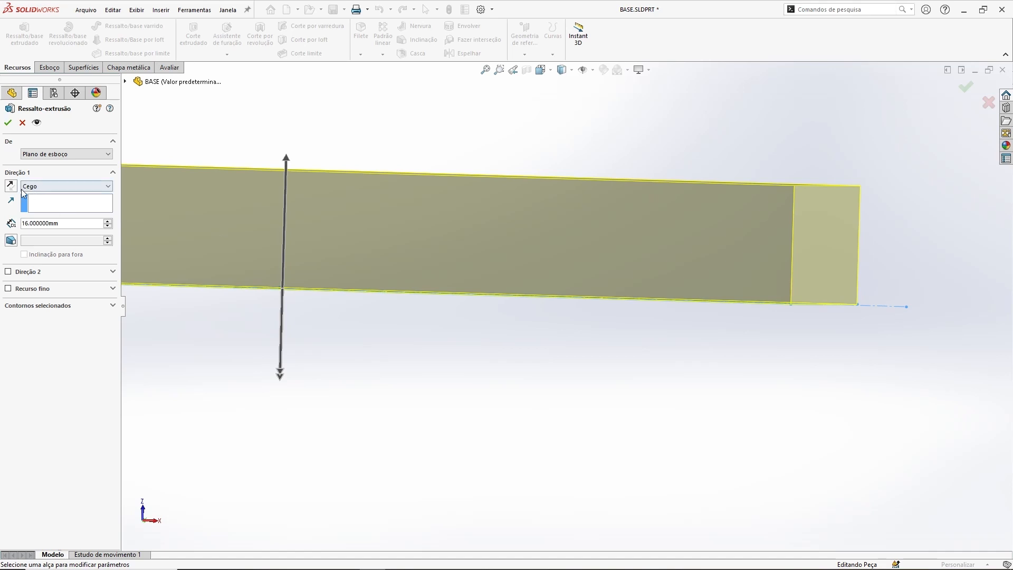
left_click(10, 186)
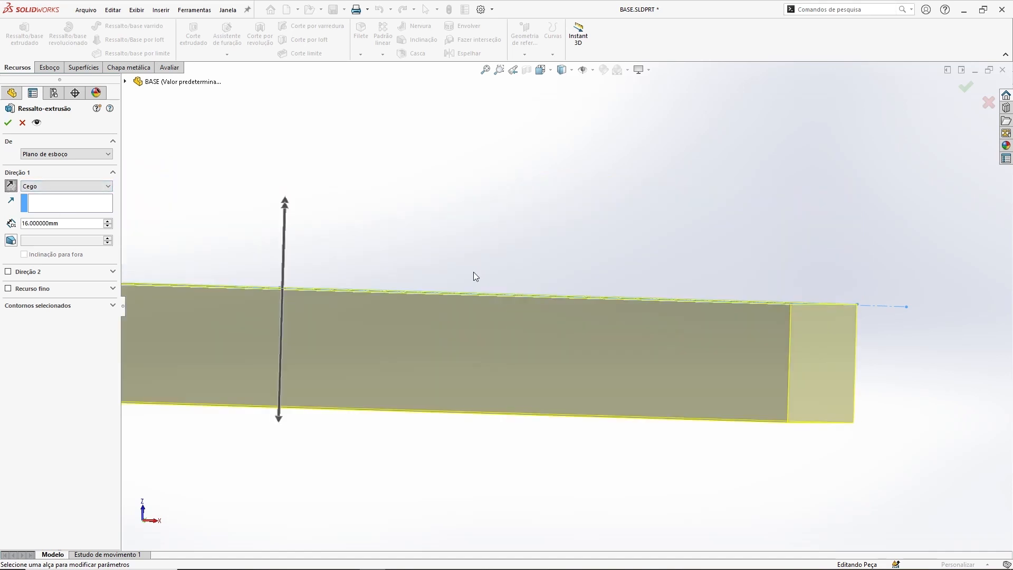
scroll(560, 316, "up", 4)
mouse_move(651, 239)
middle_mouse_down()
mouse_move(633, 249)
mouse_move(641, 239)
middle_mouse_up()
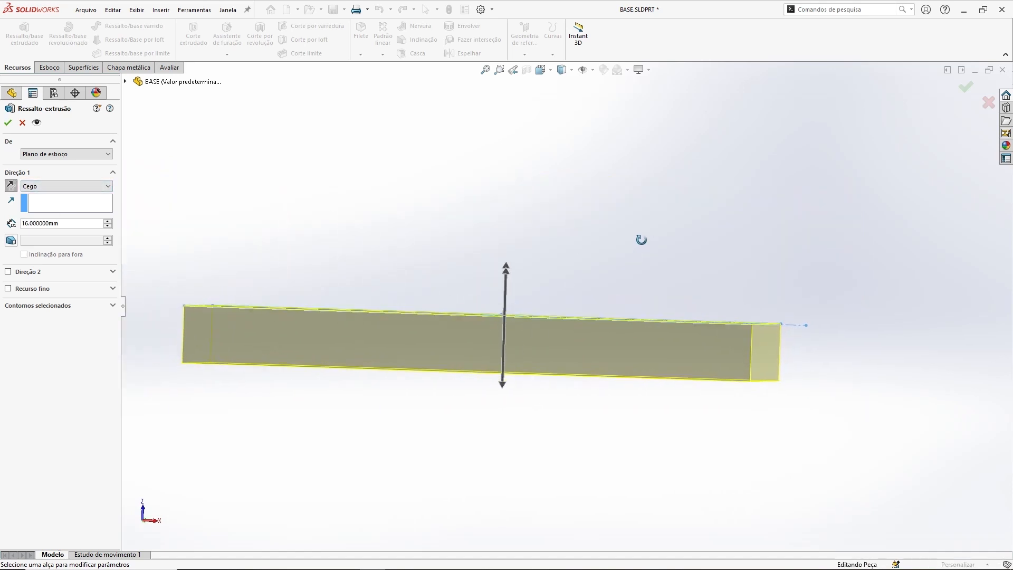
left_click(10, 186)
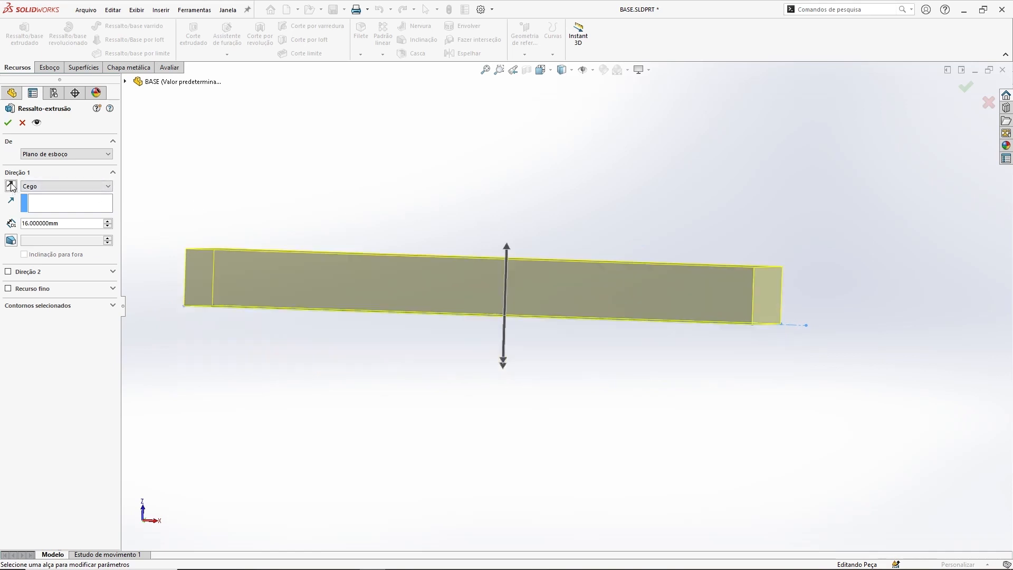
Step: Try adding a second extrusion direction about 46 mm deep, then disable Direction 2
left_click(8, 272)
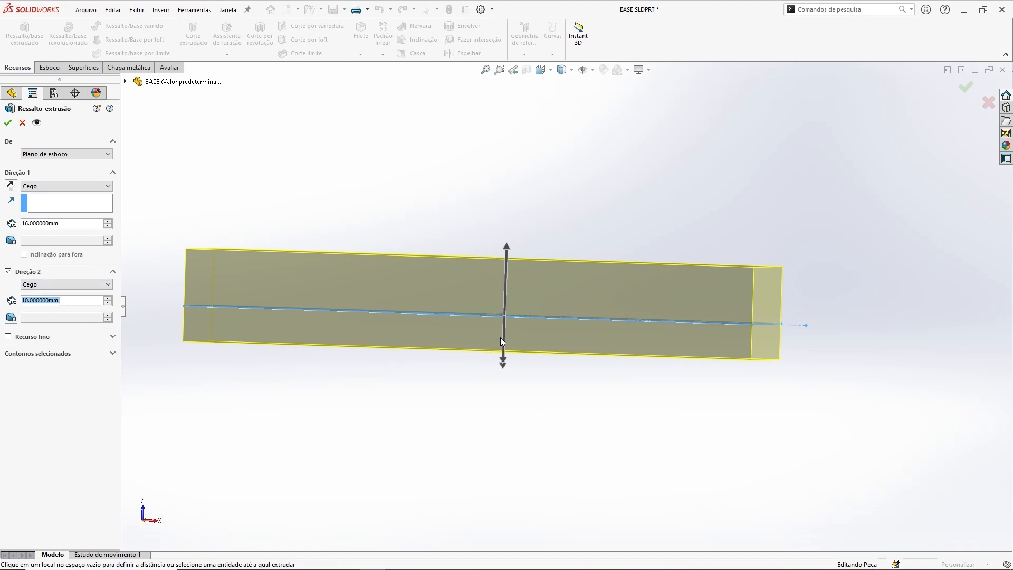
left_click_drag(502, 364, 494, 486)
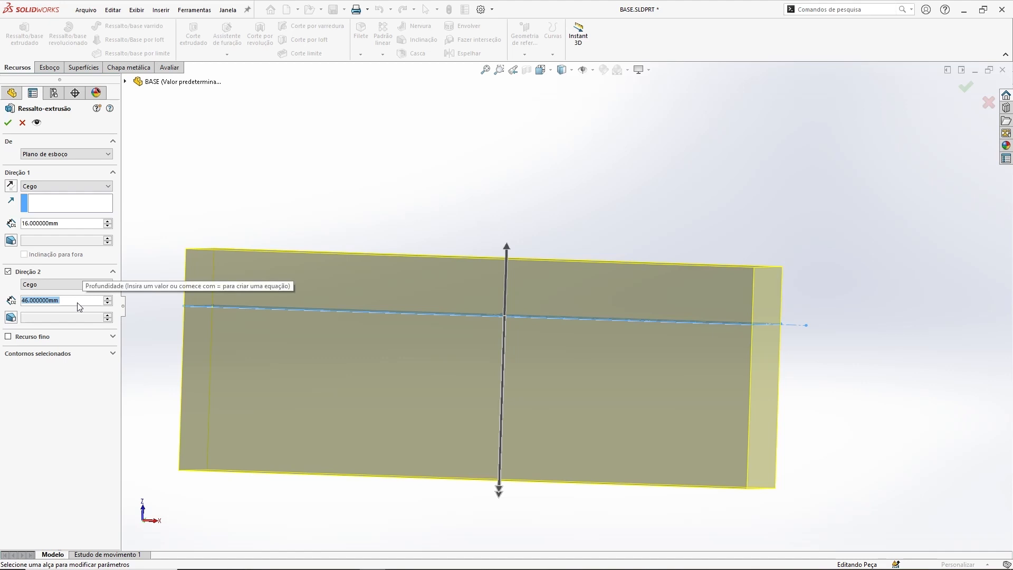
left_click(9, 271)
middle_click_drag(546, 233, 551, 245)
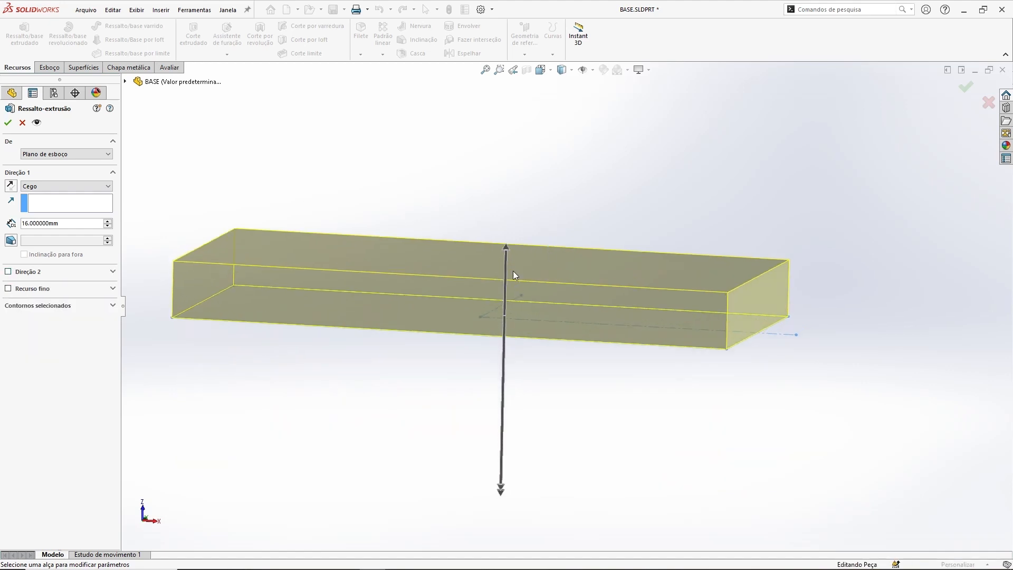
Step: Review the end condition options for Direction 1, keeping Cego
left_click(34, 186)
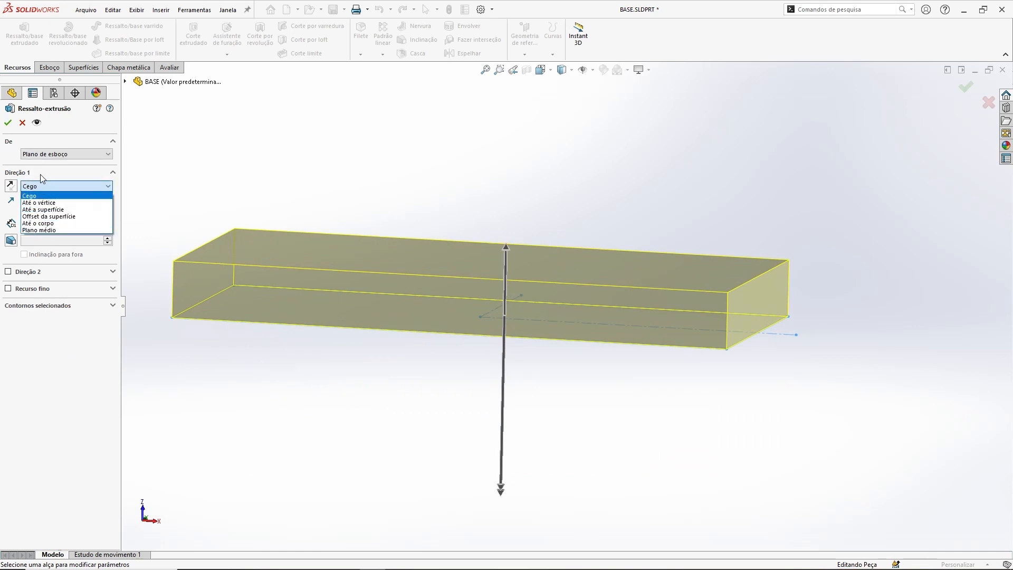
left_click(42, 196)
left_click(60, 187)
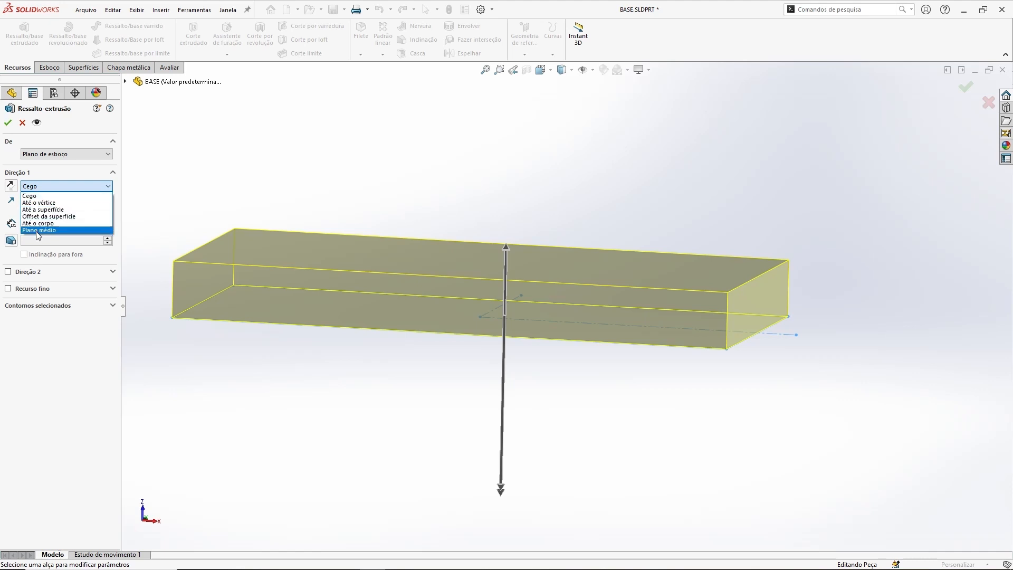
left_click(43, 188)
left_click_drag(62, 223, 24, 225)
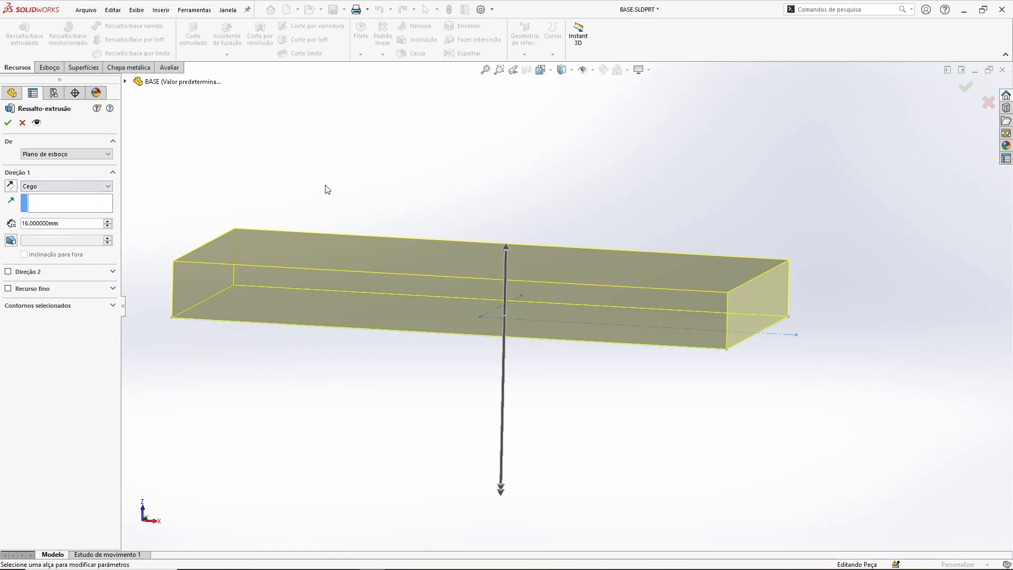
Step: Enable Thin Feature on the extrusion with a 2 mm wall thickness in one direction
left_click(28, 289)
middle_click_drag(369, 219, 546, 260)
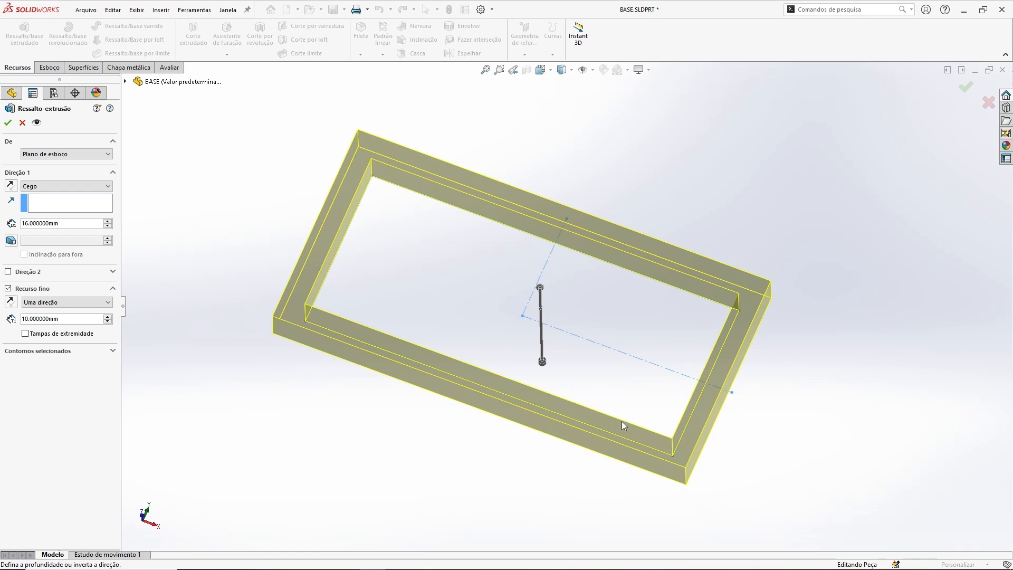
double_click(66, 323)
left_click(66, 324)
left_click_drag(72, 319, 20, 318)
type("2")
key("Return")
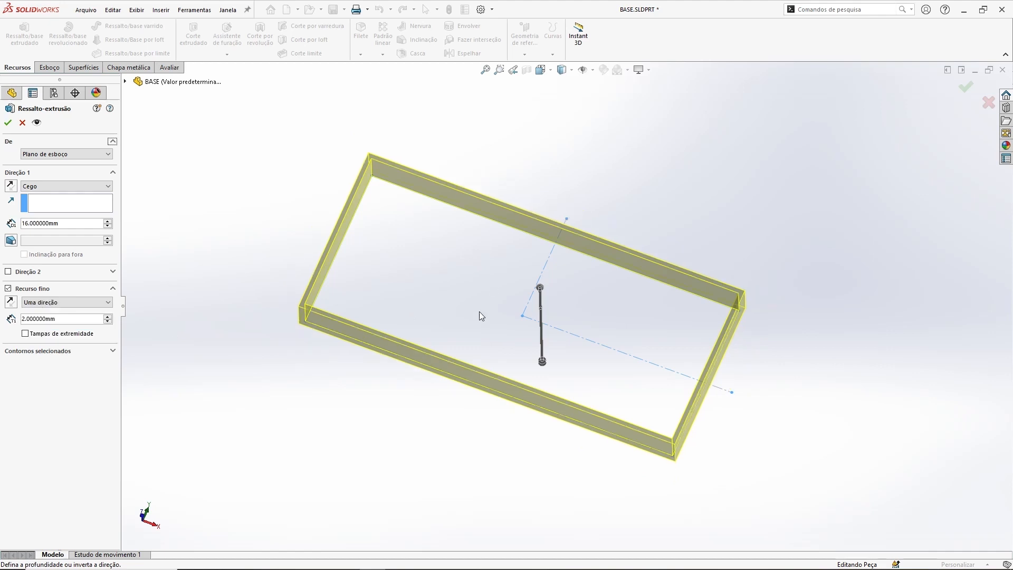
Step: Toggle the thin wall's direction, then disable Thin Feature again
scroll(685, 330, "down", 5)
middle_click_drag(677, 314, 678, 318)
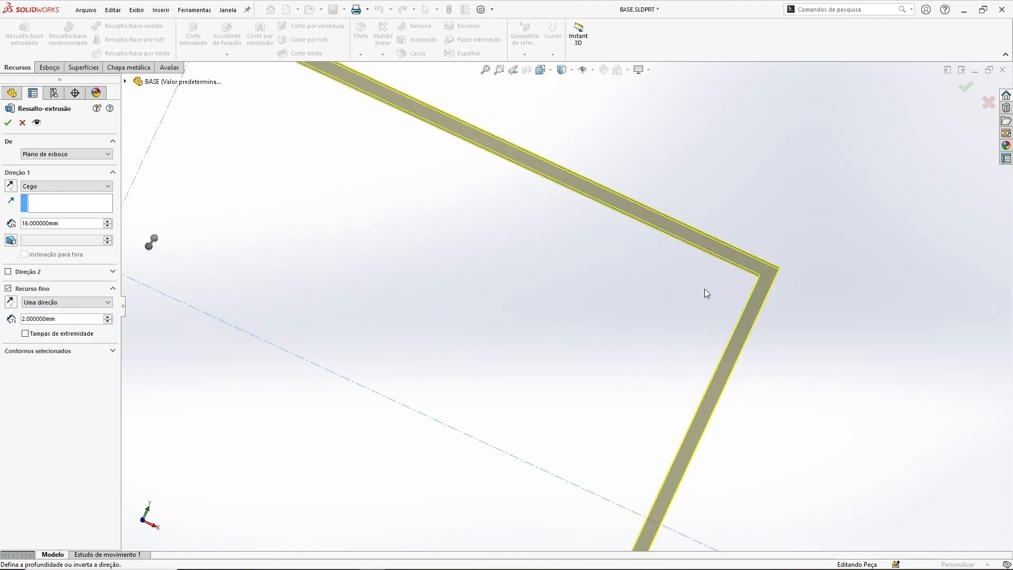
left_click(12, 302)
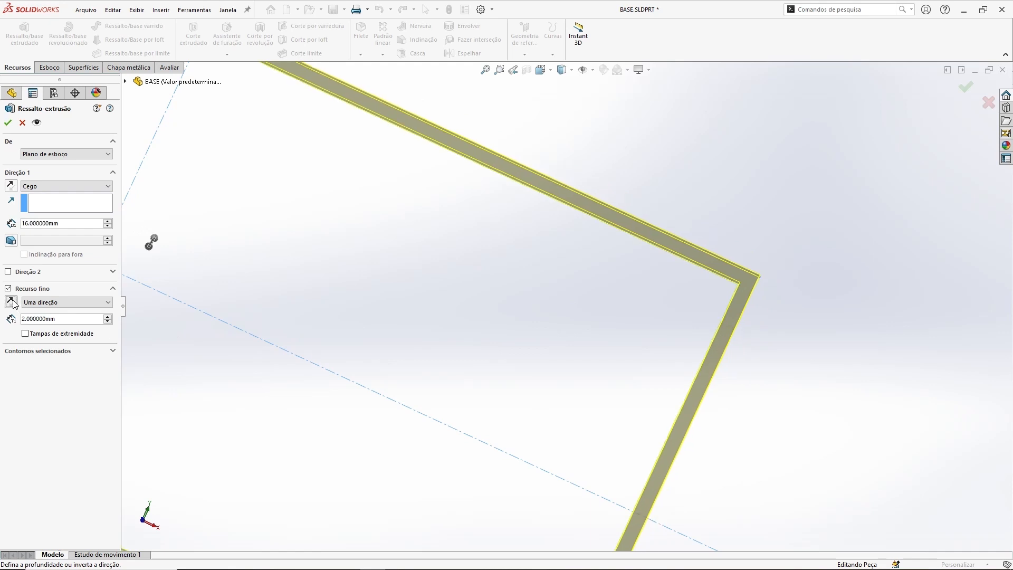
left_click(8, 302)
left_click(9, 302)
scroll(301, 285, "up", 6)
middle_click_drag(364, 296, 409, 198)
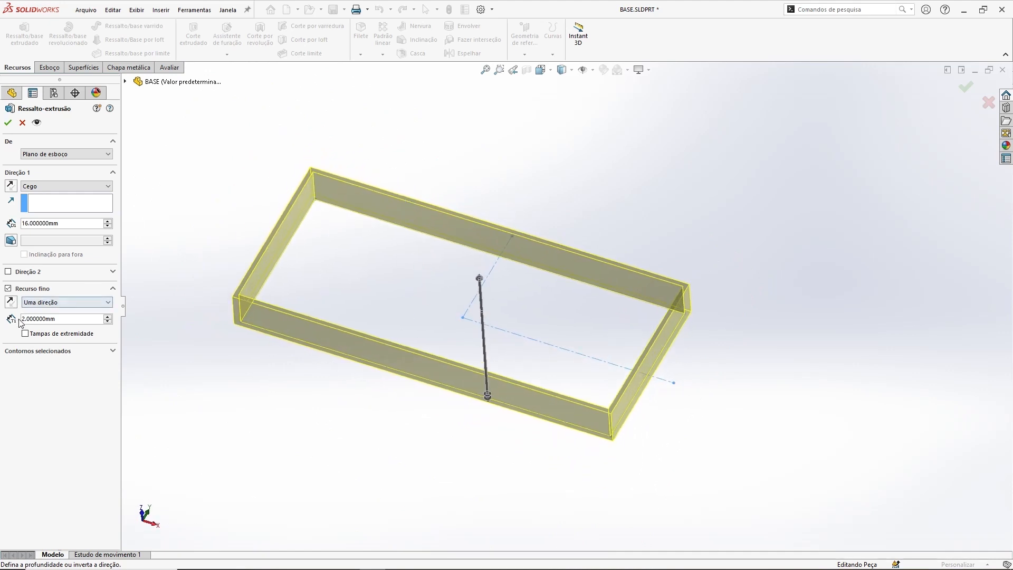
left_click(8, 289)
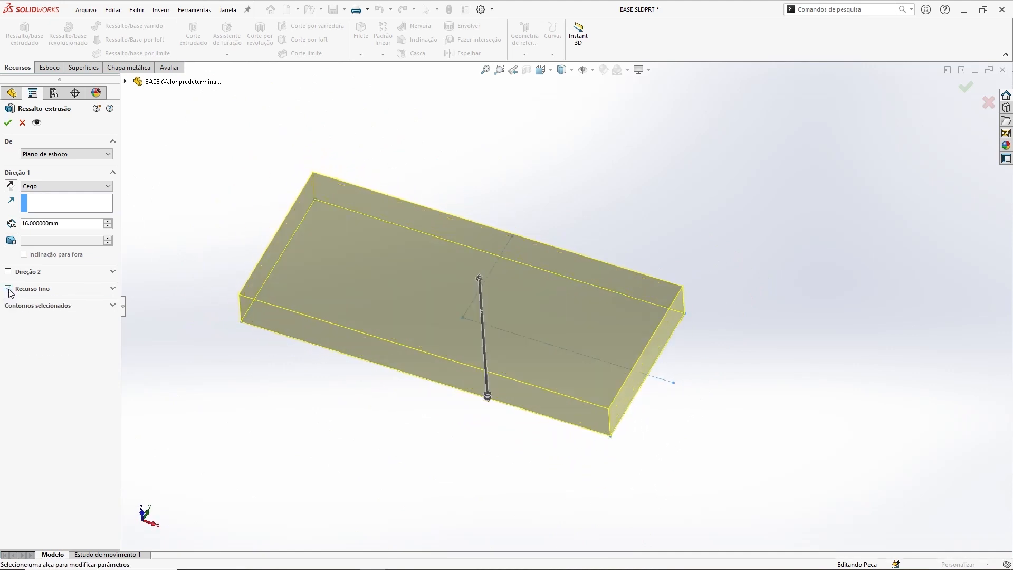
Step: Confirm the 16 mm blind extrusion
middle_click_drag(511, 315, 575, 175)
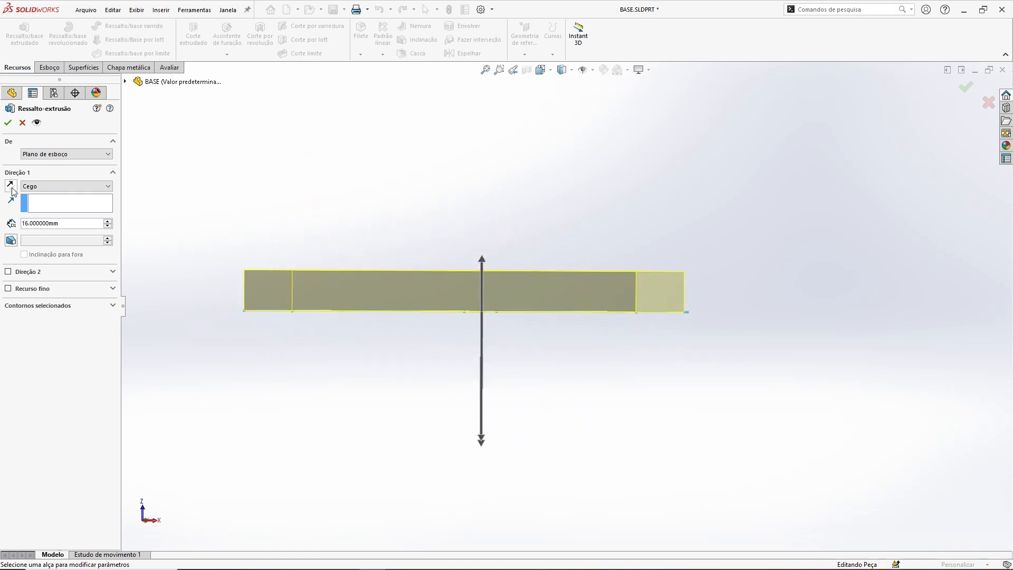
left_click(8, 122)
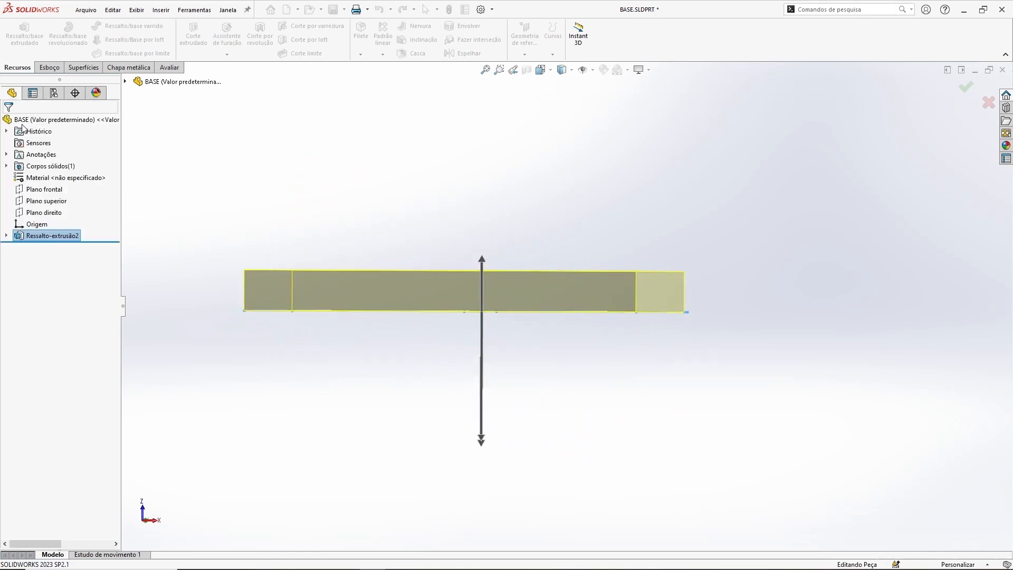
Step: Apply the Branco simples scene to the view
middle_click_drag(618, 168, 611, 101)
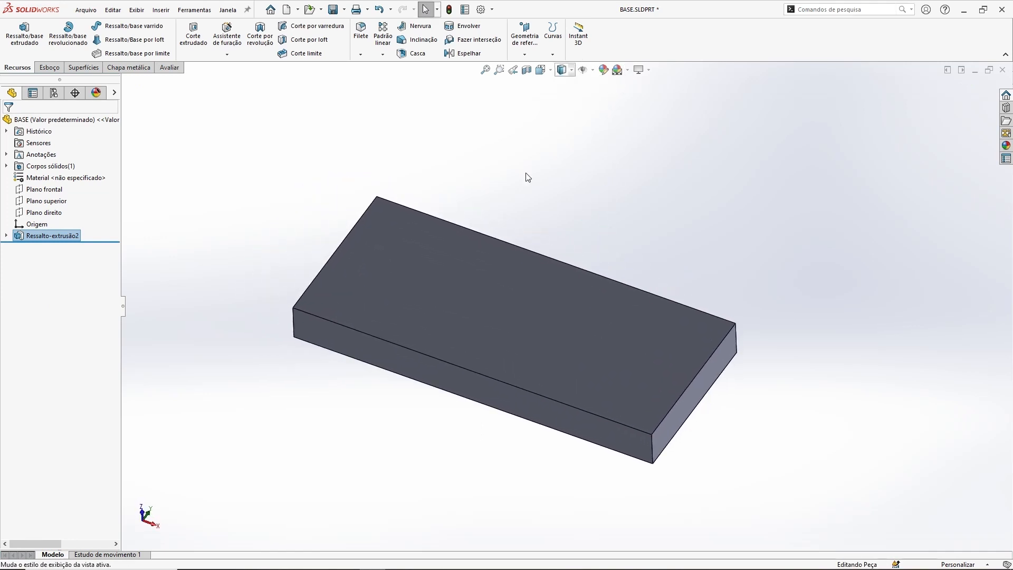
middle_click_drag(559, 205, 573, 197, "ctrl")
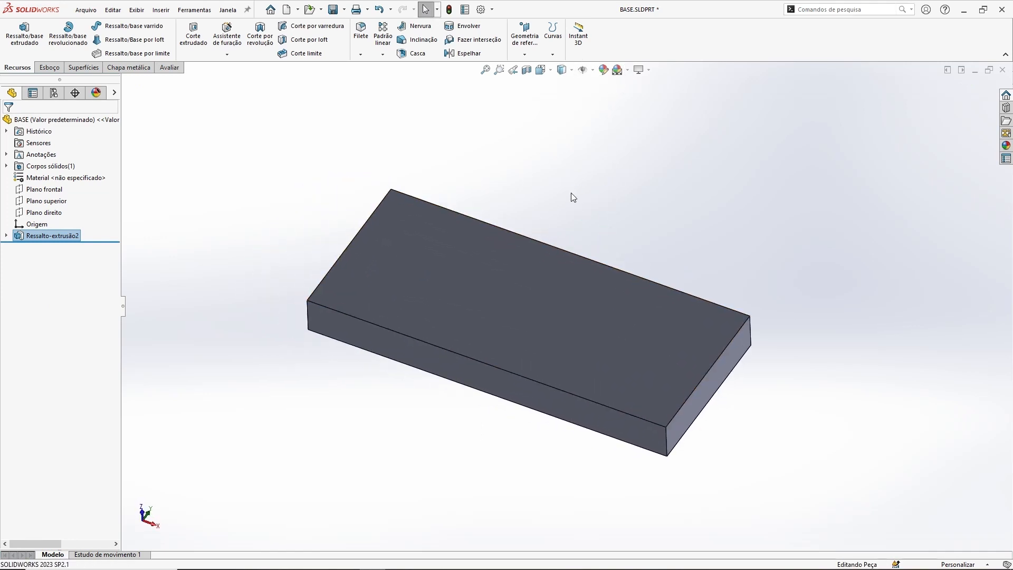
left_click(618, 70)
left_click(634, 97)
Step: Switch the scene back to 3 pontos desbotado (Valor predeterminado)
left_click(627, 69)
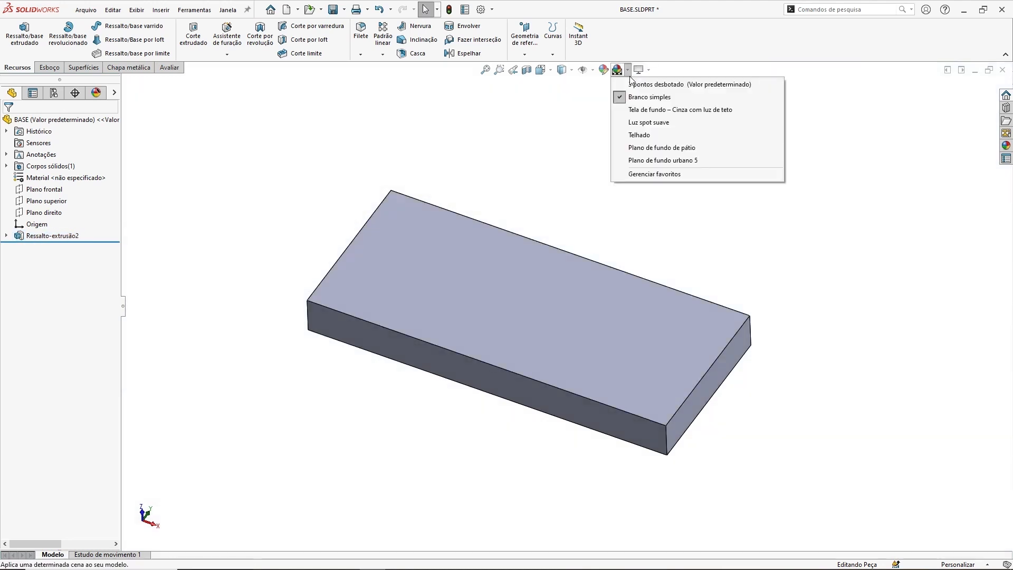
left_click(631, 84)
mouse_move(596, 210)
middle_mouse_down()
mouse_move(595, 282)
mouse_move(609, 195)
middle_mouse_up()
left_click(627, 70)
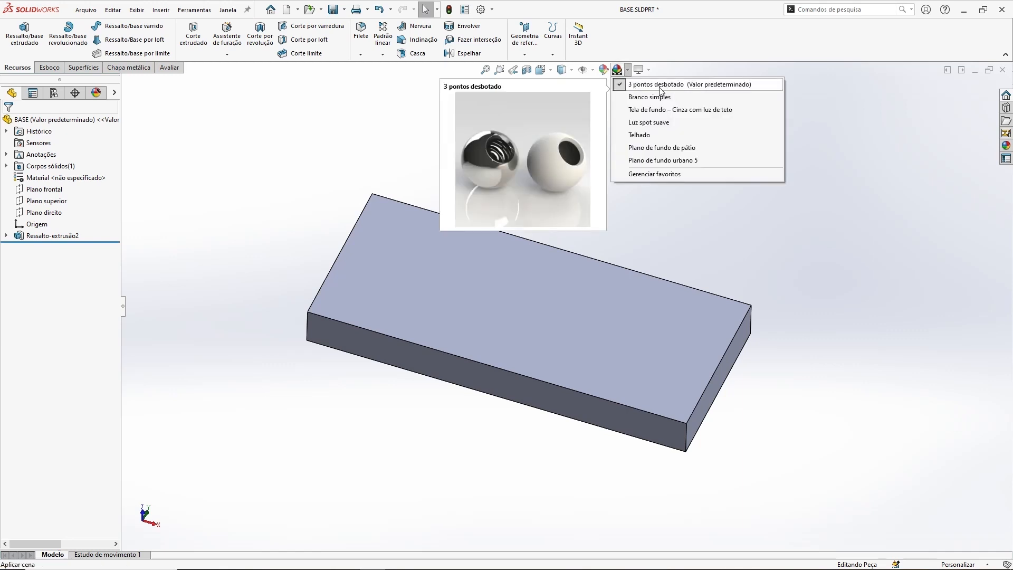
left_click(283, 130)
middle_click_drag(606, 254, 651, 247)
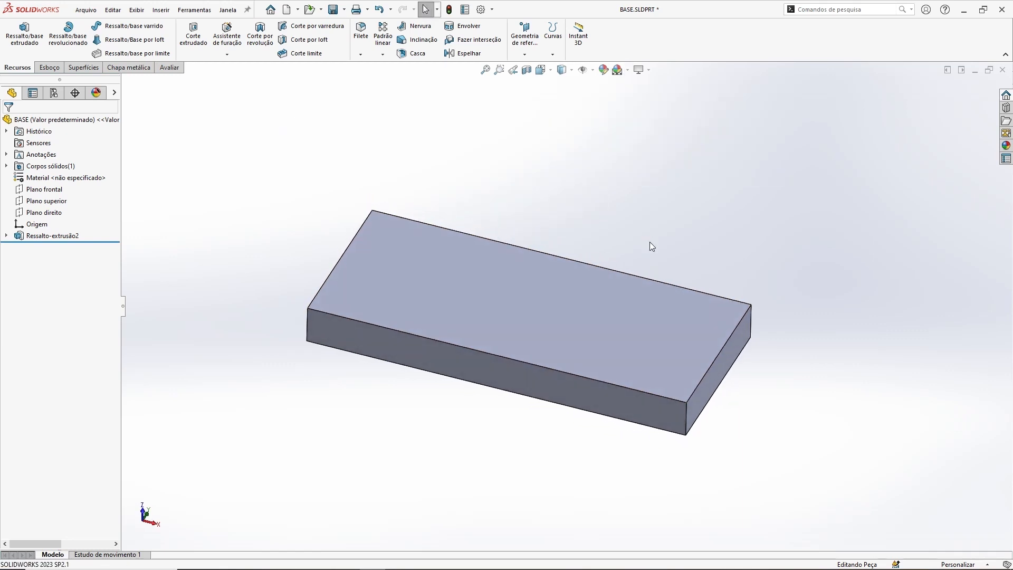
key("ctrl+1")
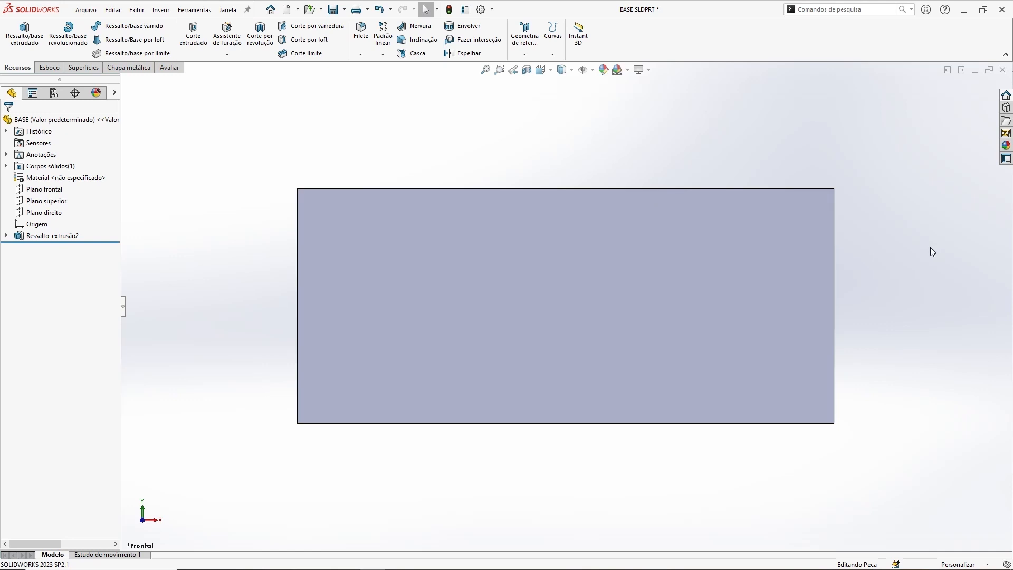
middle_click_drag(563, 336, 552, 375)
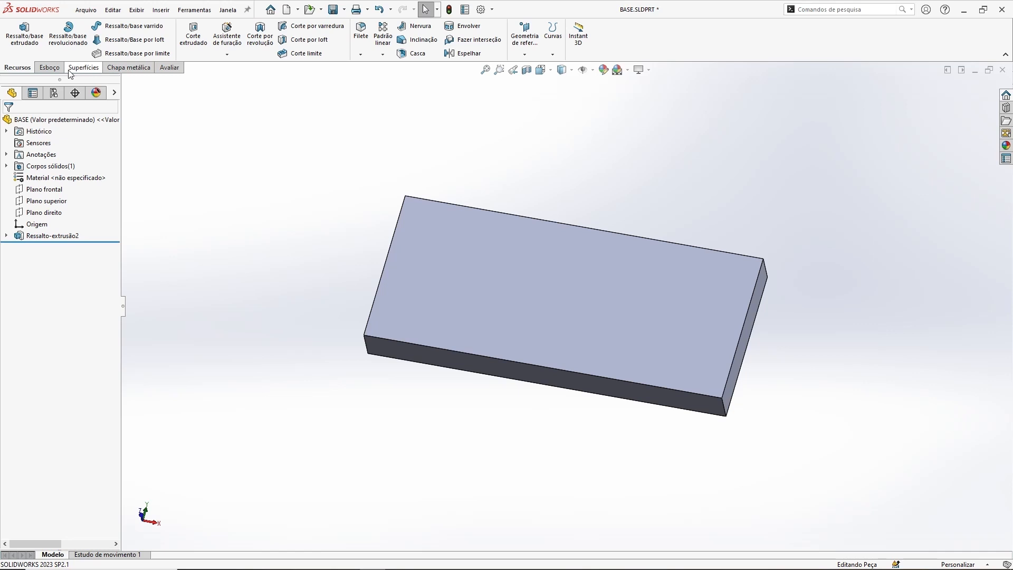
Step: Start a new sketch on the back face of the extruded block
left_click(49, 68)
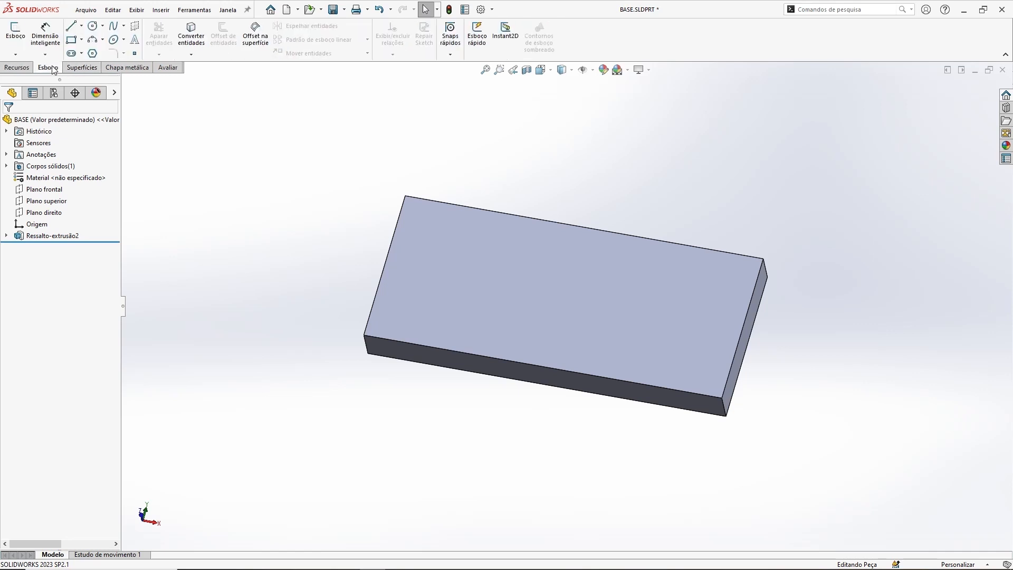
left_click(16, 36)
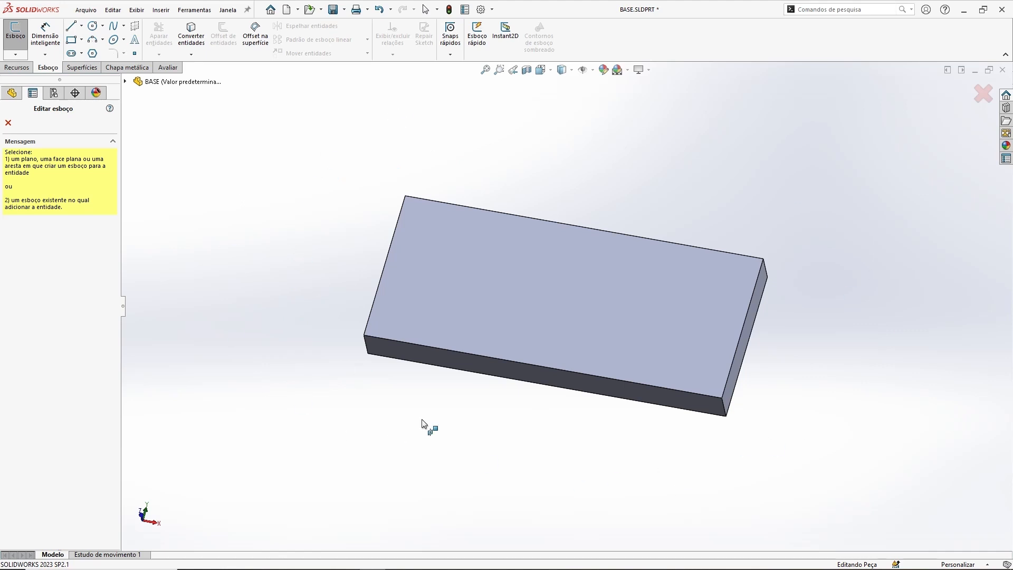
middle_click_drag(544, 465, 345, 310)
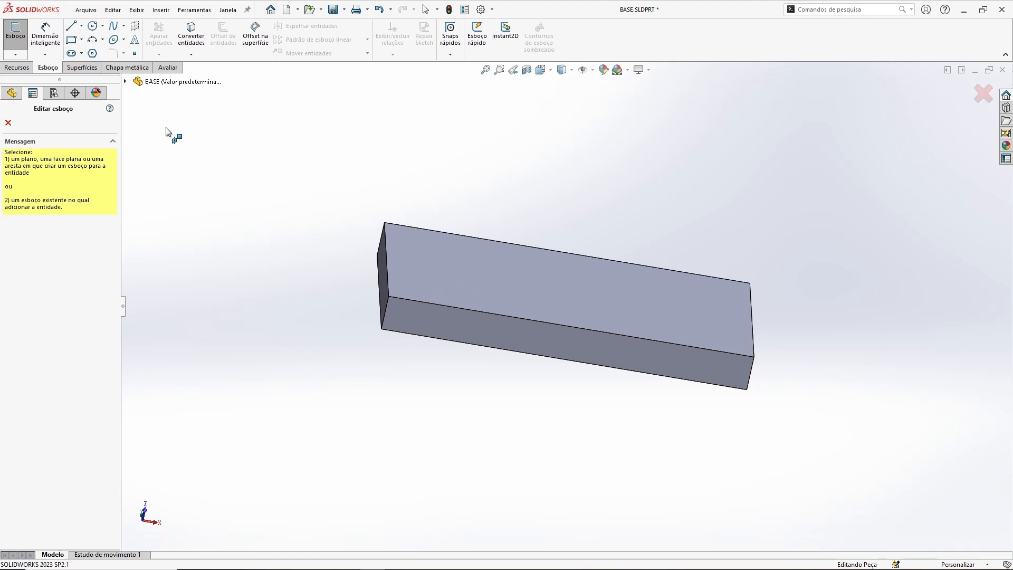
left_click(126, 82)
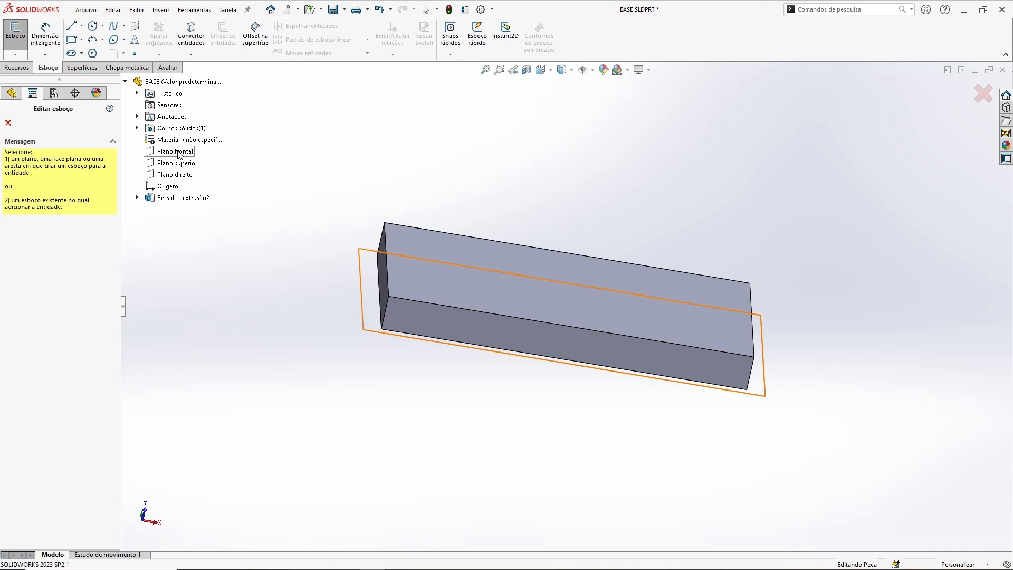
left_click(125, 82)
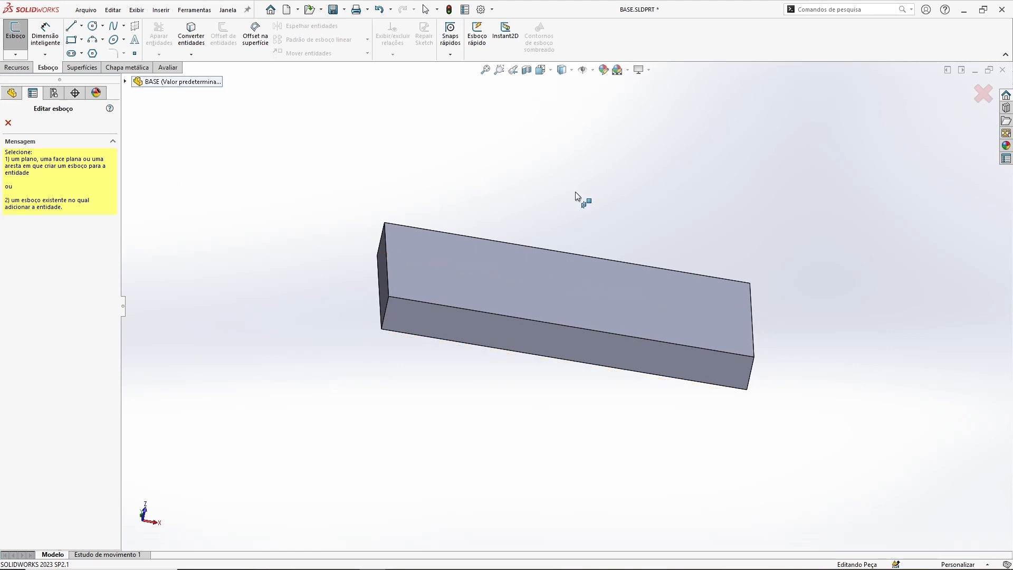
middle_click_drag(575, 196, 563, 134)
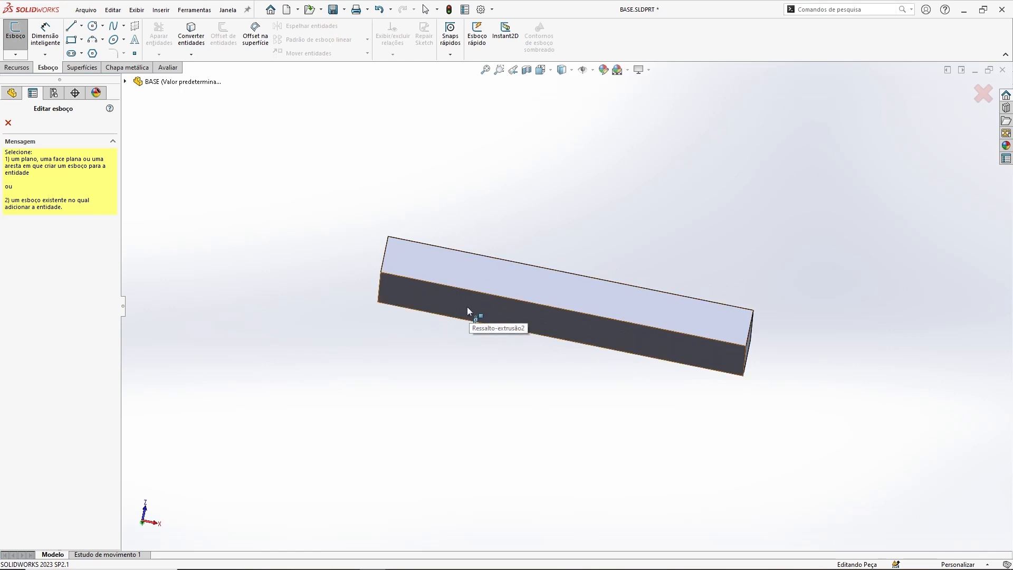
left_click(467, 311)
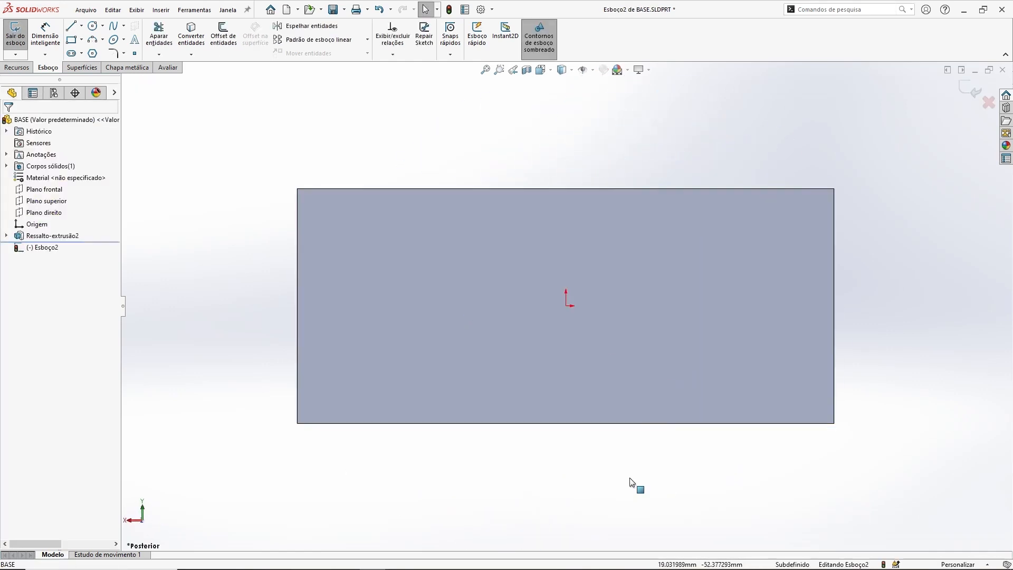
Step: Examine from several angles which side of the block the sketch lies on, ending in the Frontal view
middle_click_drag(837, 350, 742, 357)
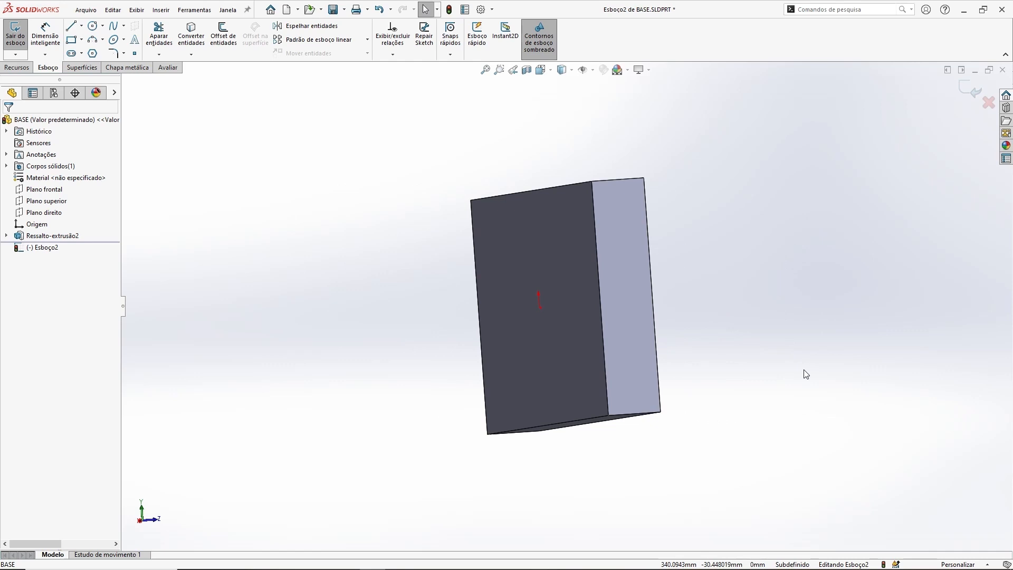
key("ctrl+8")
mouse_move(690, 465)
middle_mouse_down()
mouse_move(673, 296)
mouse_move(708, 397)
middle_mouse_up()
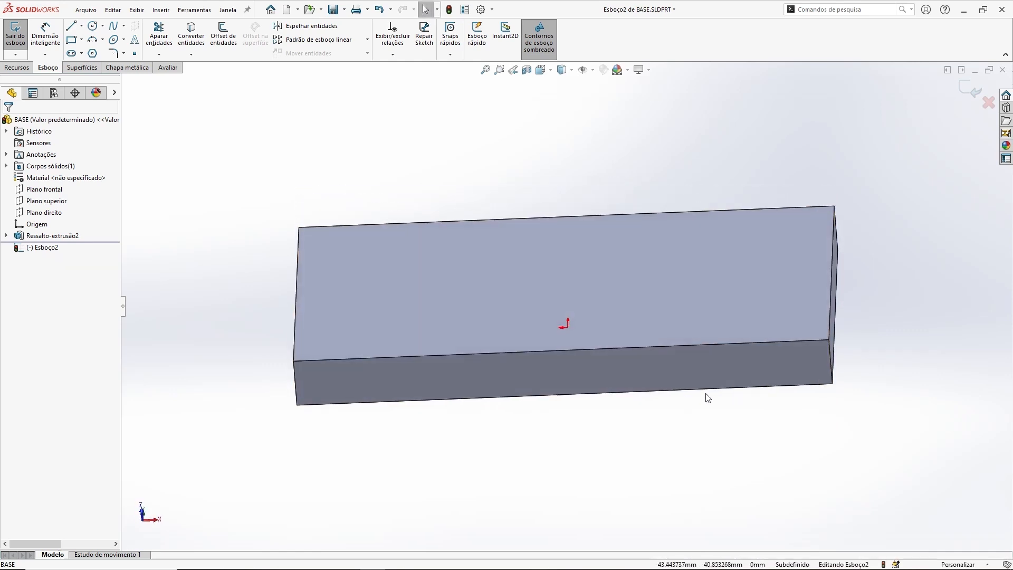
key("ctrl+1")
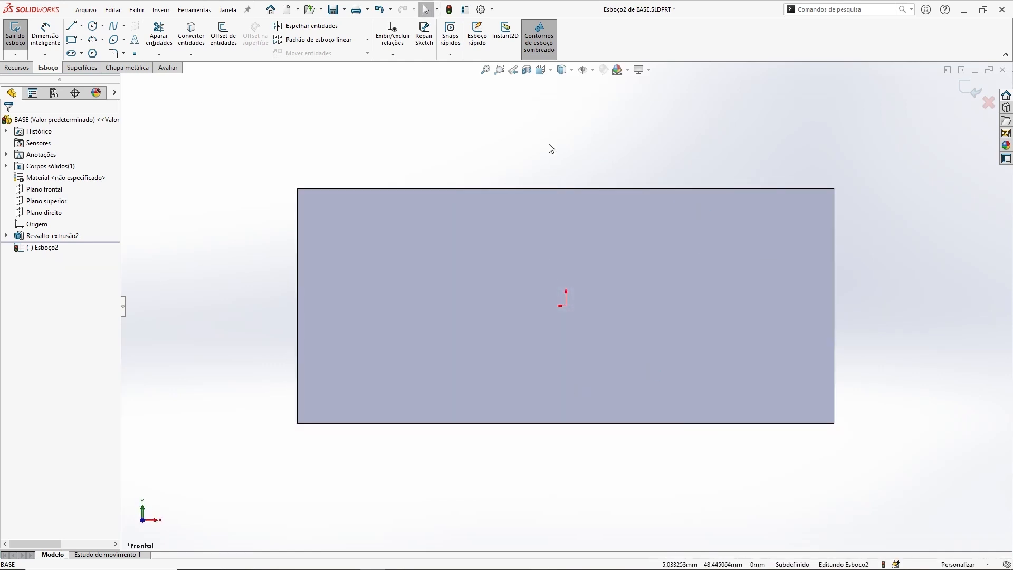
middle_click_drag(557, 150, 635, 301)
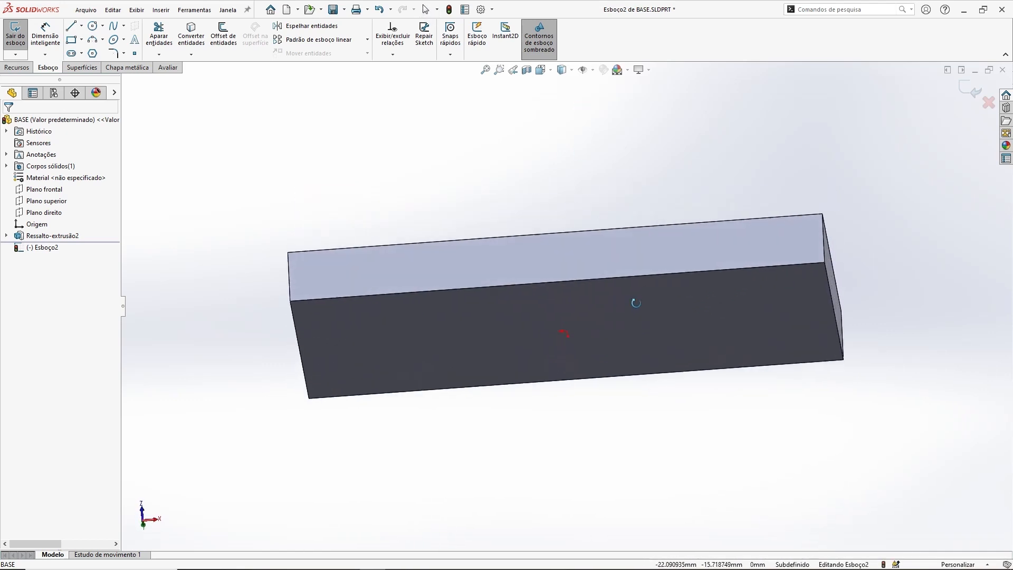
middle_click_drag(565, 333, 667, 321)
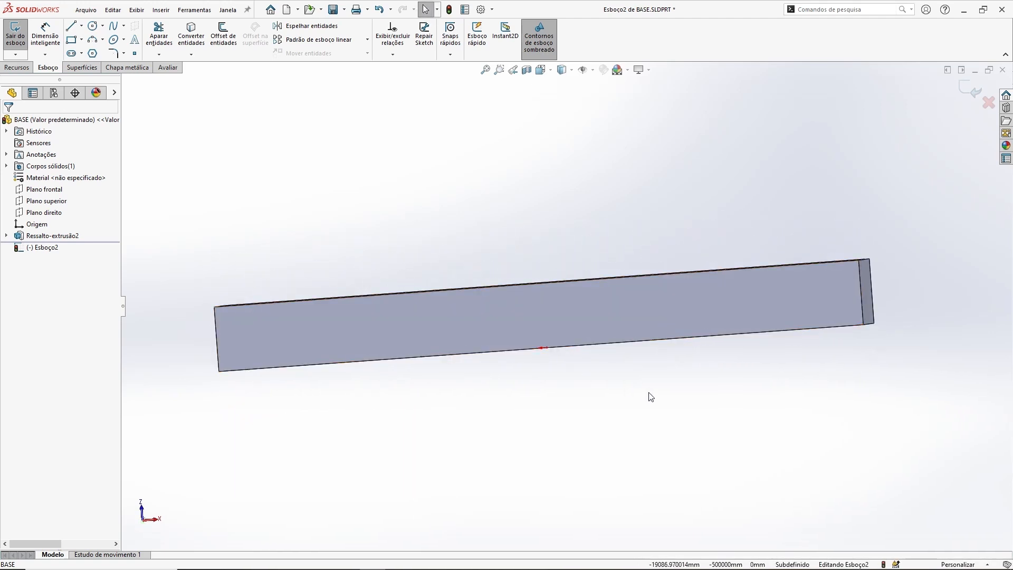
key("ctrl+8")
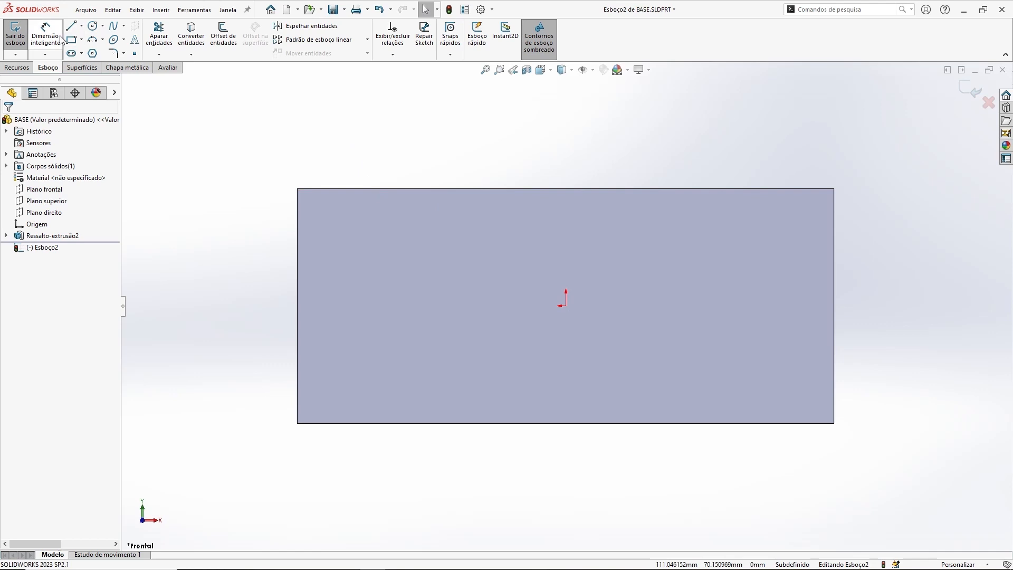
Step: Sketch a closed four-line trapezoid below the block's lower long edge, about 64 mm wide along that edge and about 21 mm high
left_click(71, 26)
middle_click_drag(620, 360, 614, 311, "ctrl")
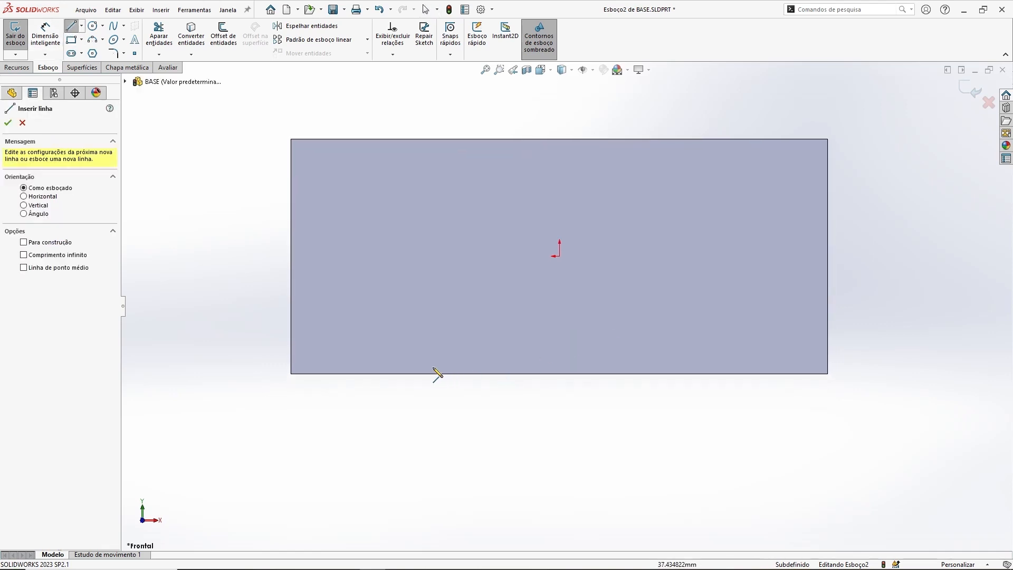
left_click(420, 373)
left_click(462, 444)
left_click(579, 444)
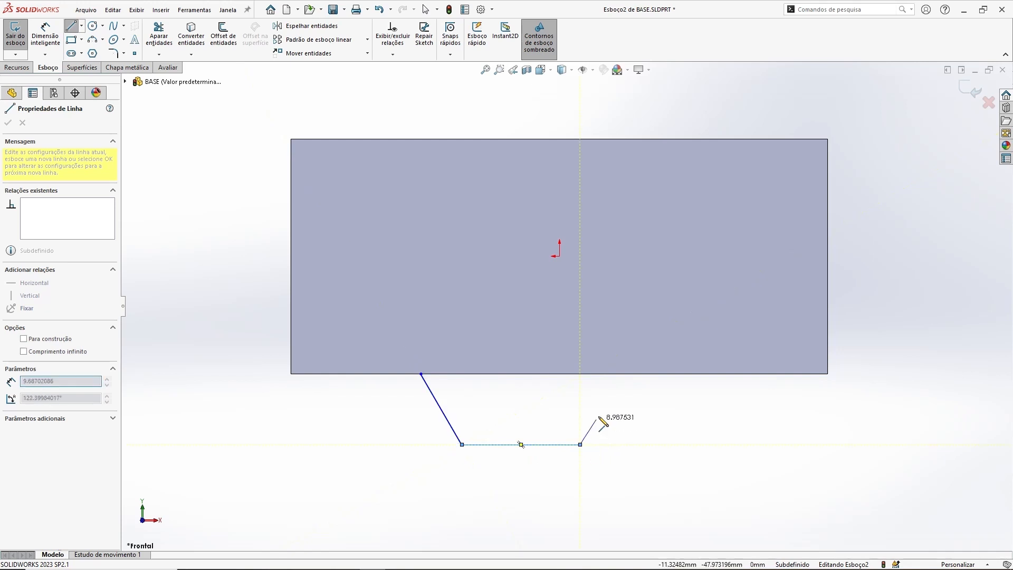
left_click(634, 373)
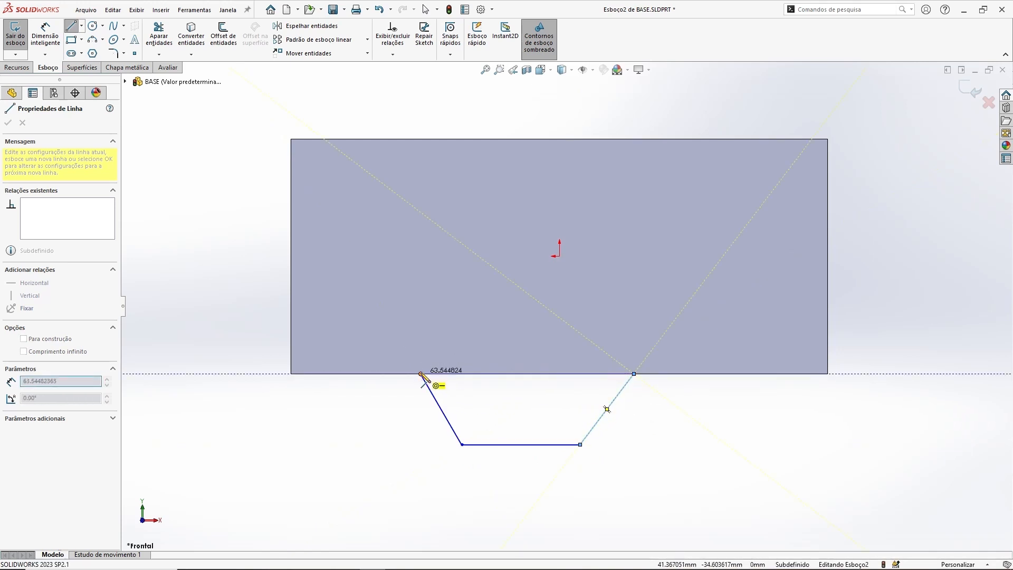
left_click(420, 374)
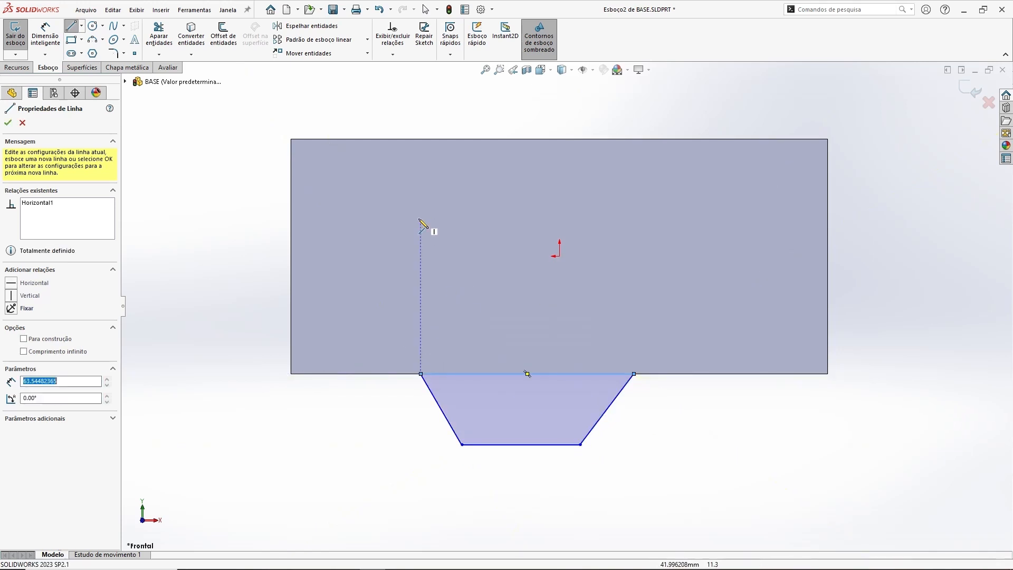
key("Escape")
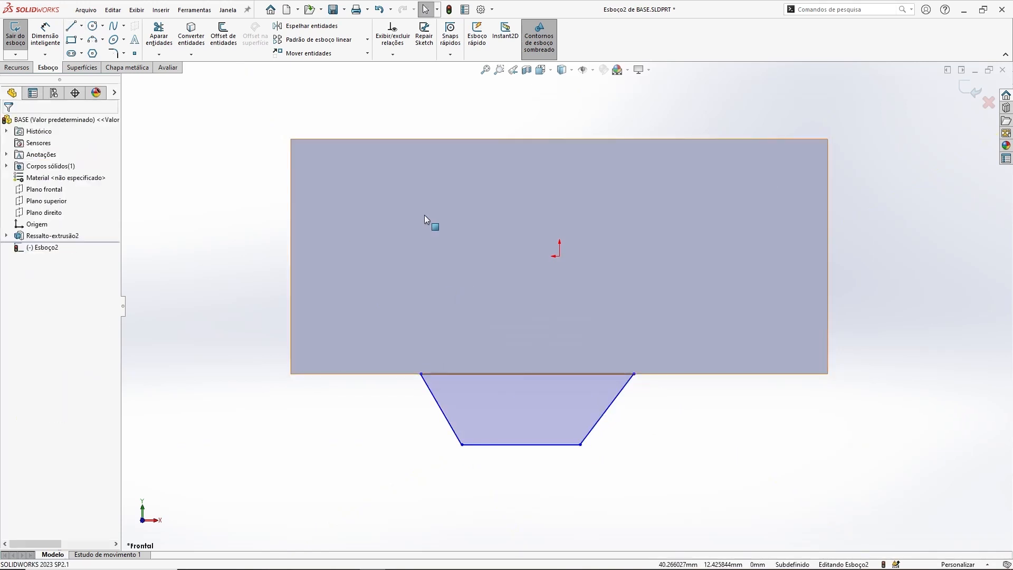
Step: Dimension the trapezoid's height between its two horizontal edges as 20 mm
left_click(47, 36)
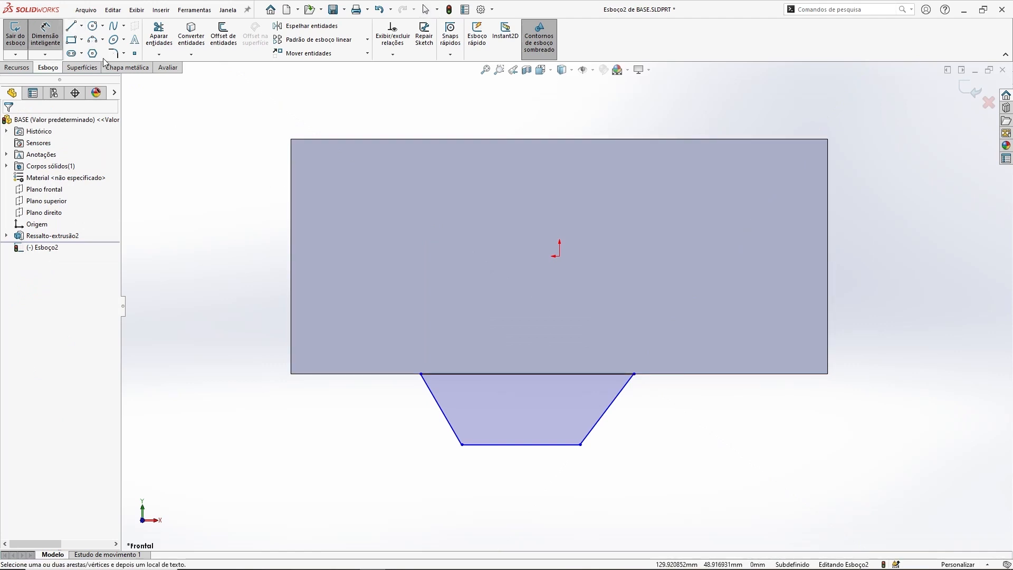
left_click(527, 445)
left_click(533, 374)
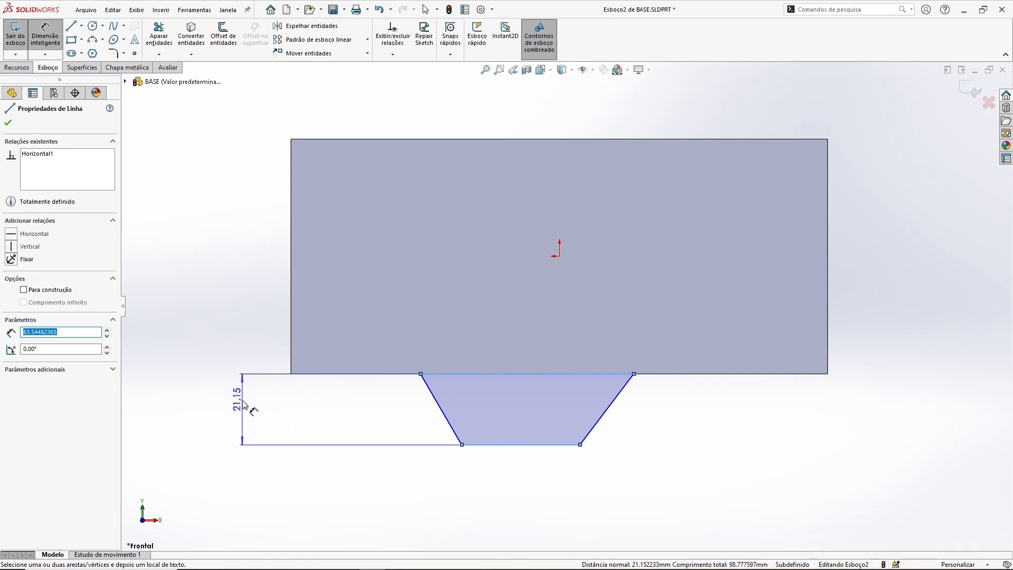
left_click(244, 410)
type("2")
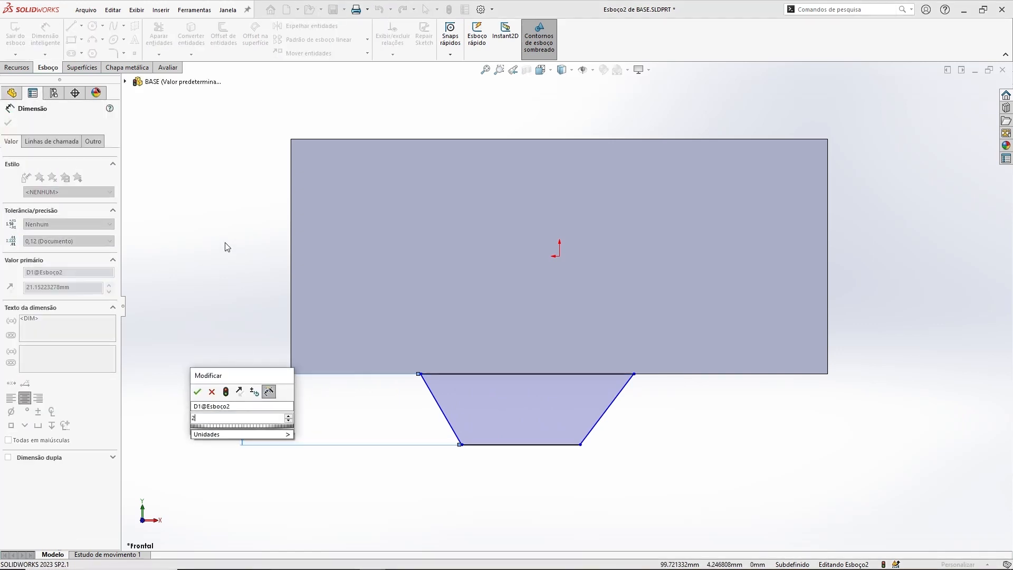
type("0")
key("Return")
left_click(227, 247)
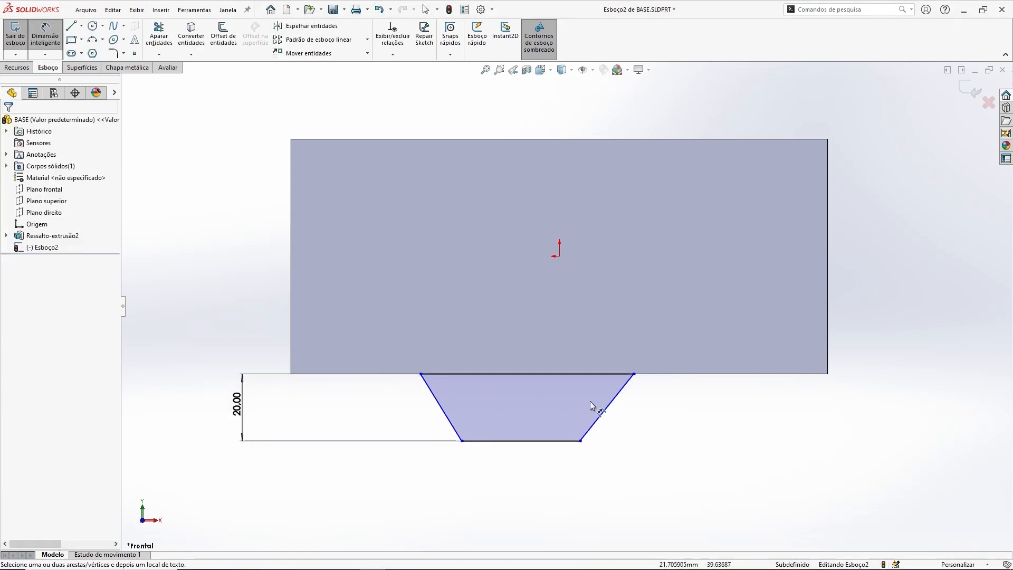
Step: Dimension the distance from the trapezoid's upper right corner to the block's right edge as 60 mm
left_click(633, 374)
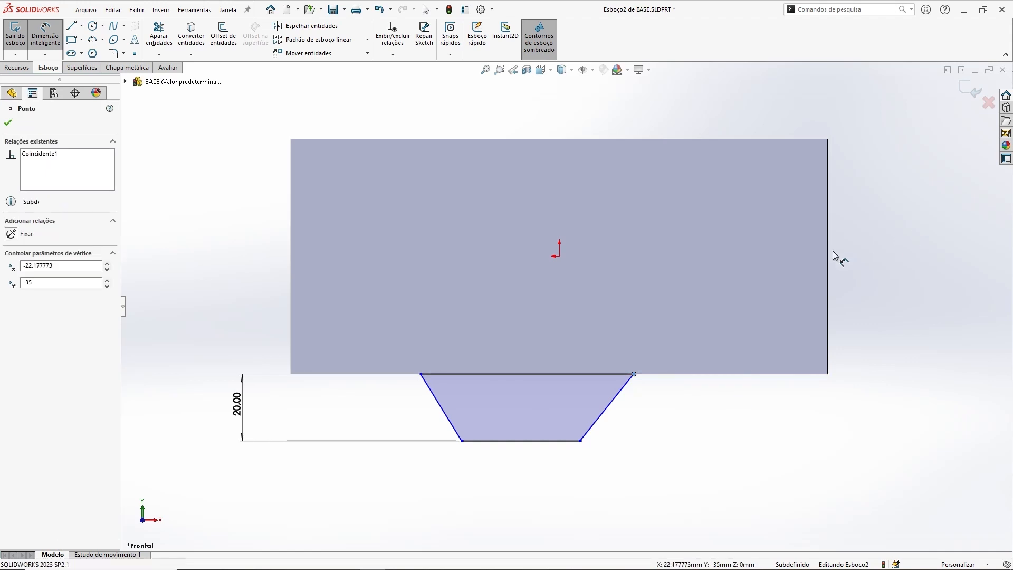
left_click(828, 294)
left_click(735, 449)
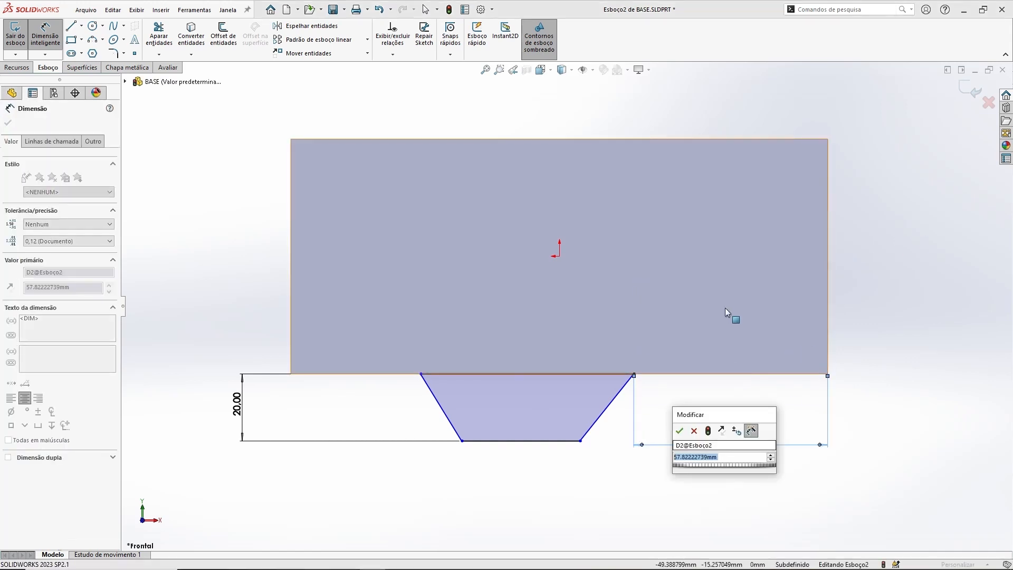
type("60")
key("Return")
key("Escape")
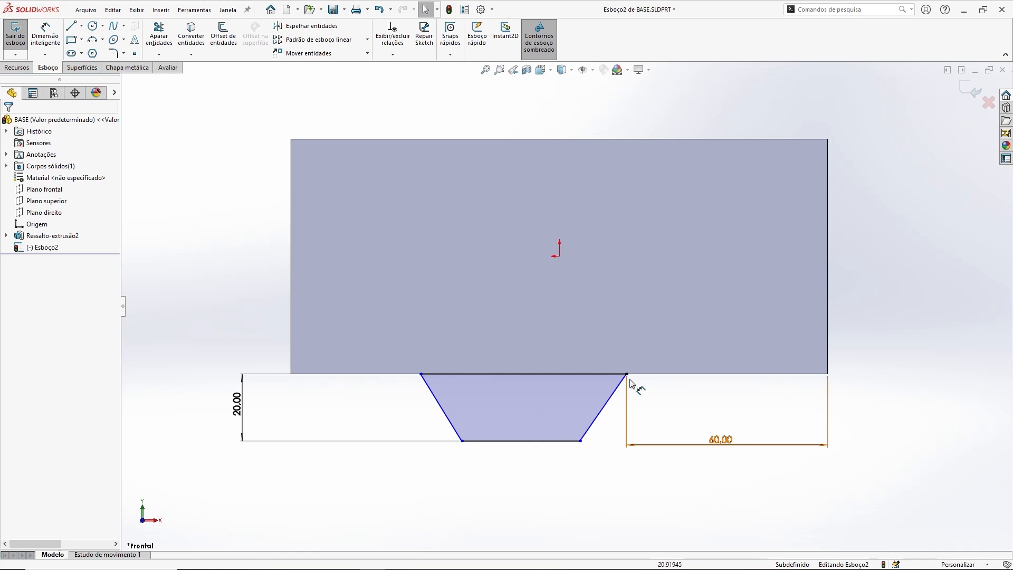
Step: Move the trapezoid's lower right corner inward so that its right side slopes at about 135°
left_click_drag(580, 441, 559, 424)
left_click(881, 350)
right_click_drag(750, 352, 746, 316)
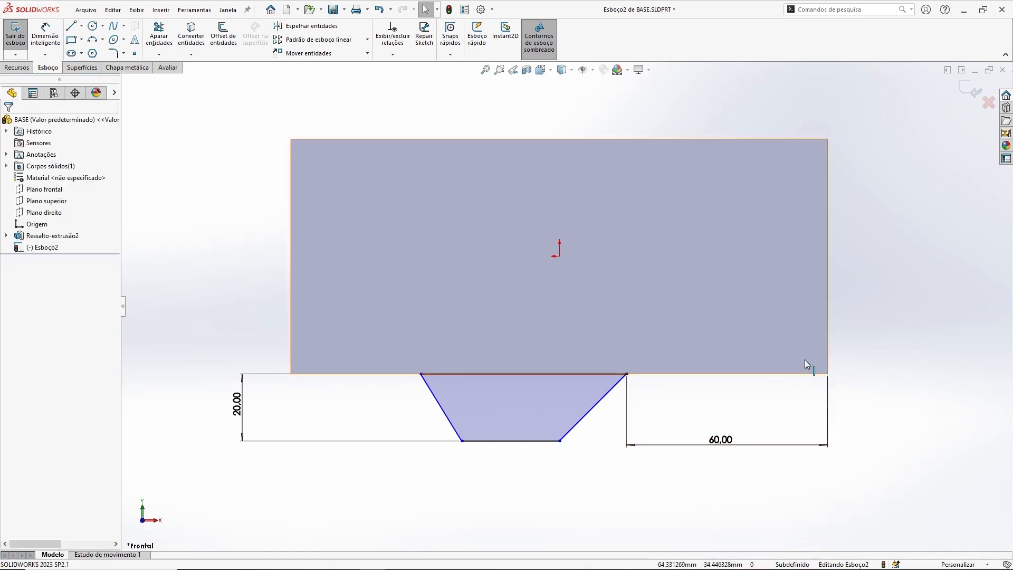
middle_click_drag(576, 427, 581, 436, "ctrl")
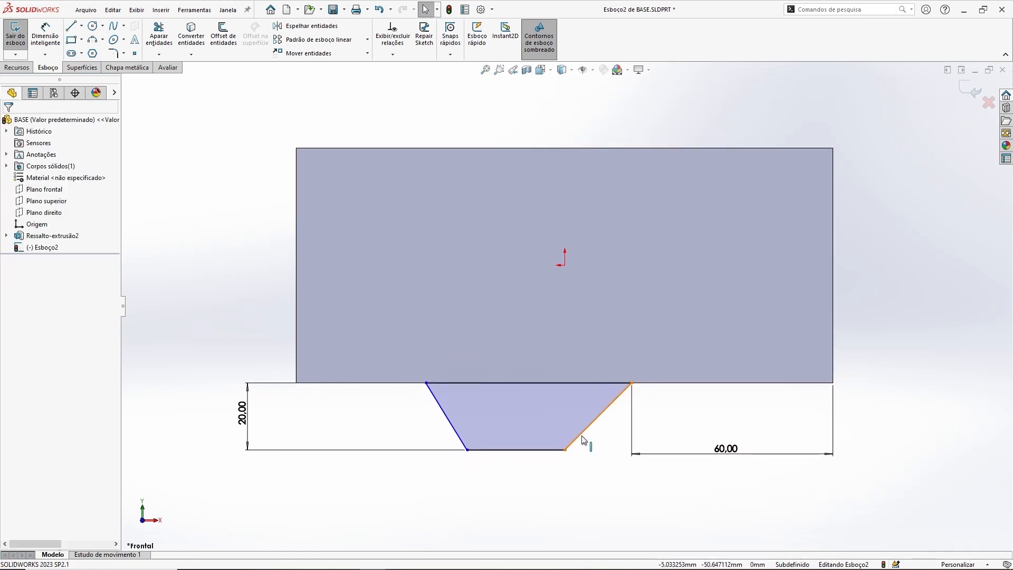
Step: Add a Perpendicular relation between the trapezoid's two slanted sides
left_click(587, 436)
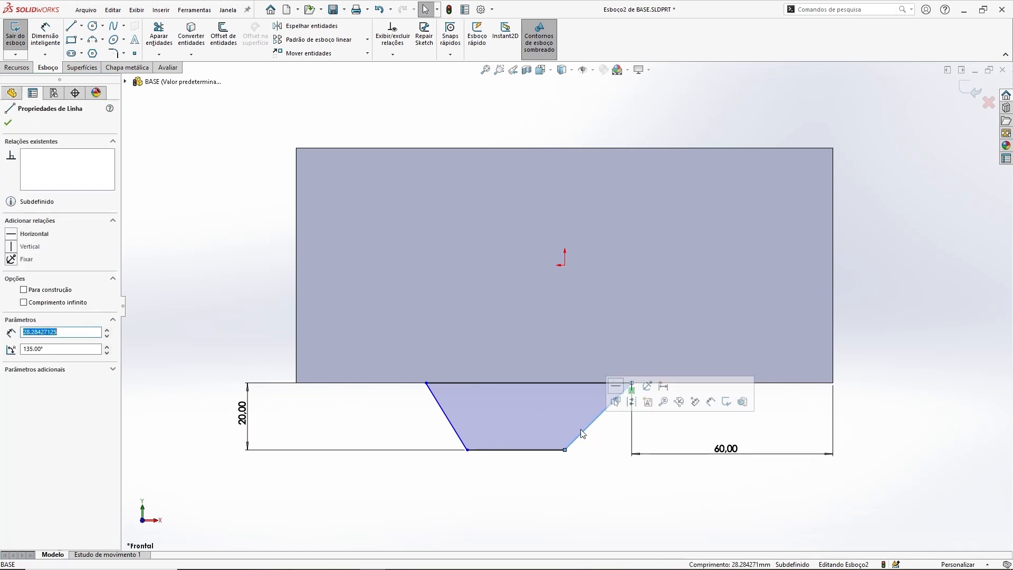
left_click(436, 401, "ctrl")
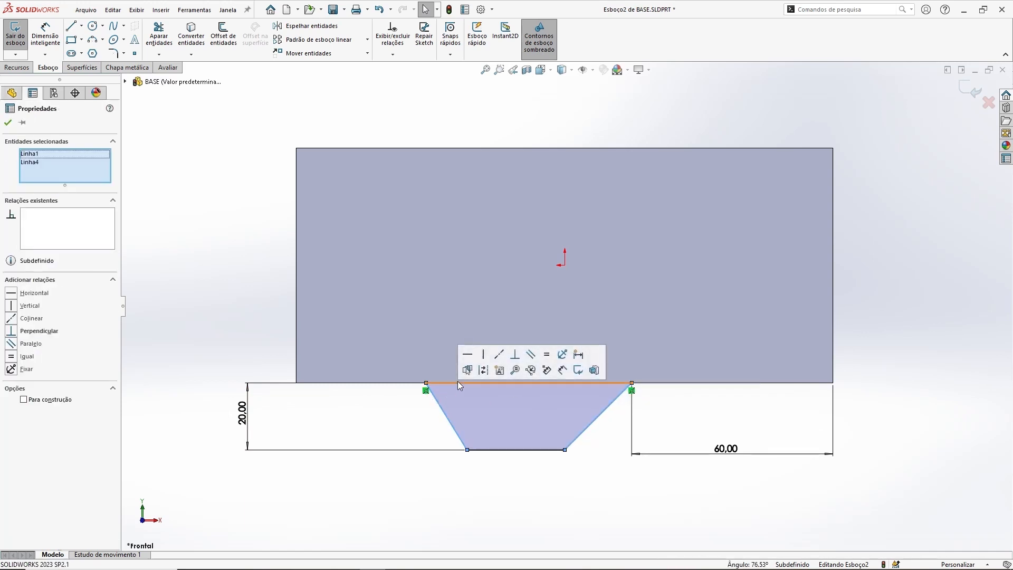
left_click(516, 354)
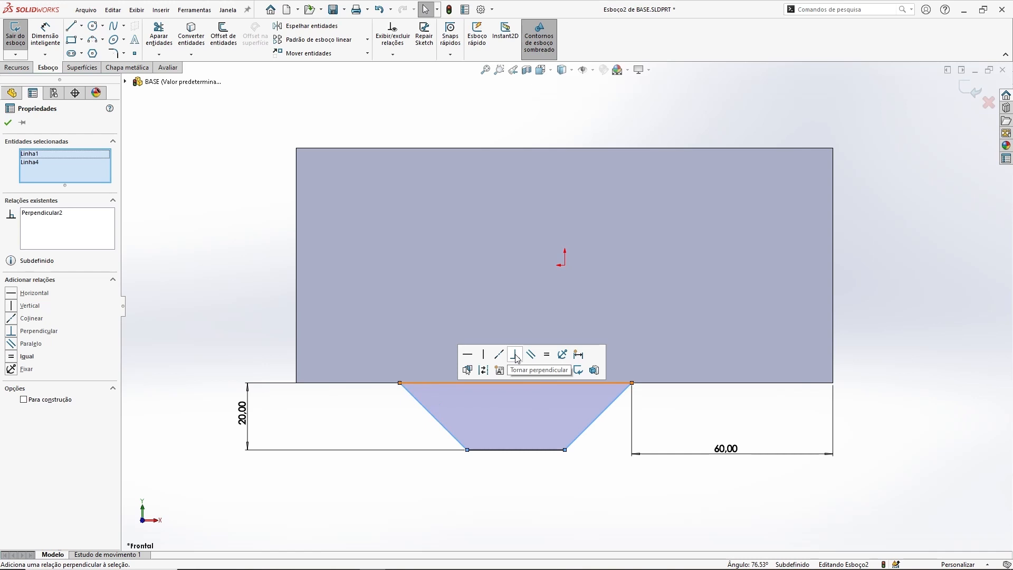
left_click(893, 355)
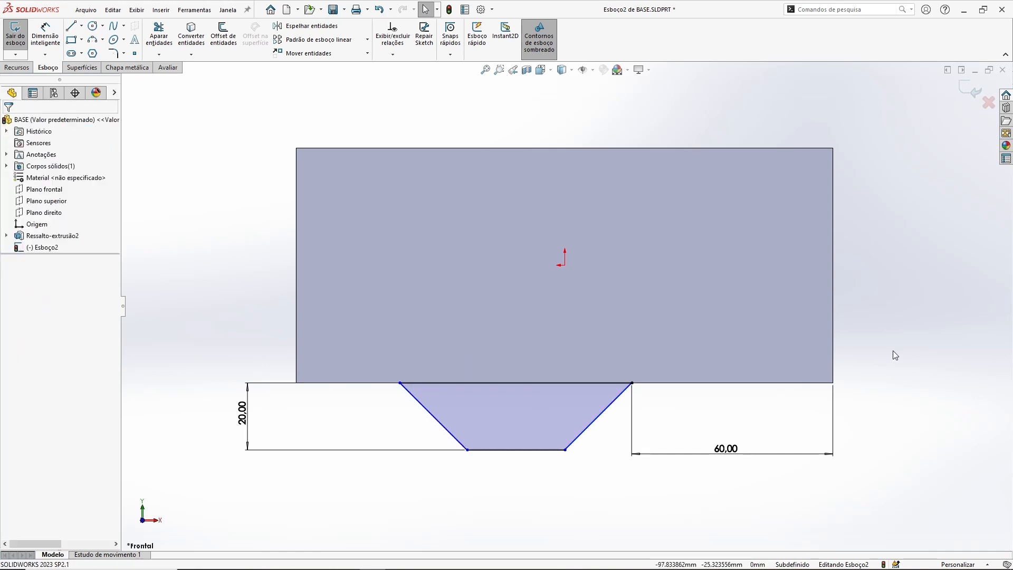
Step: Dimension the trapezoid's bottom edge as 25 mm and shift its lower right corner slightly outward
left_click(45, 36)
left_click(523, 450)
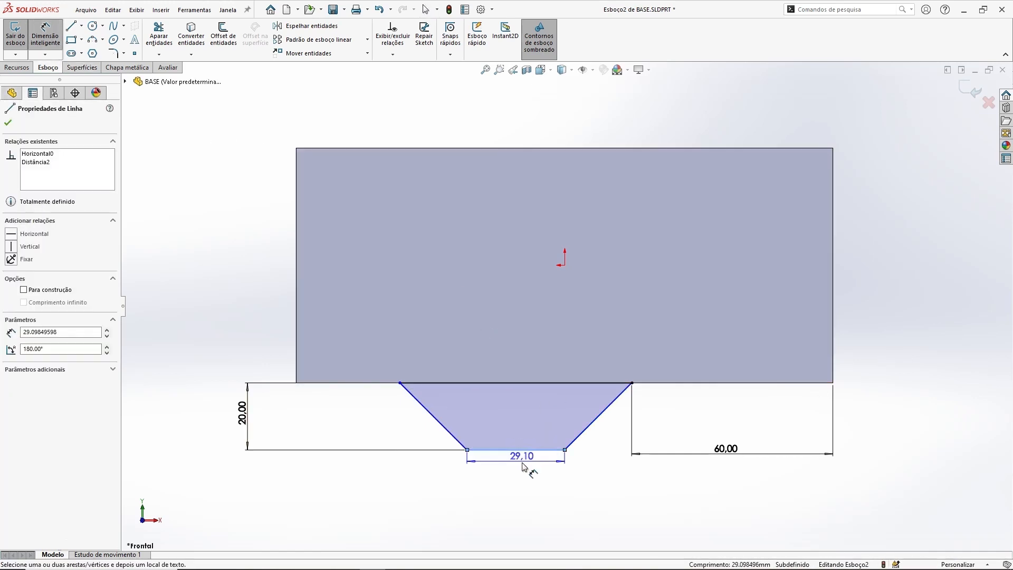
left_click(522, 490)
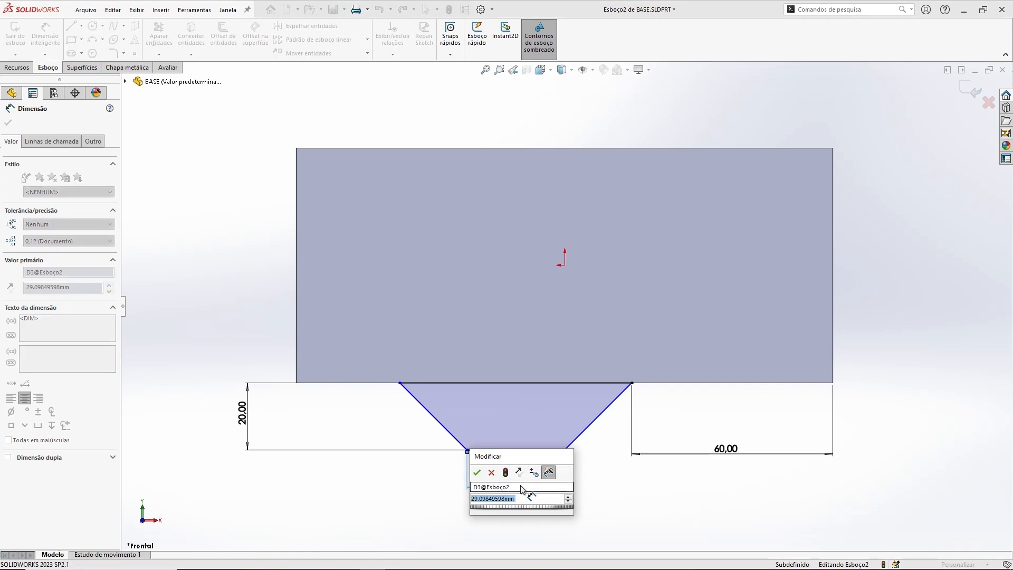
type("25")
key("Return")
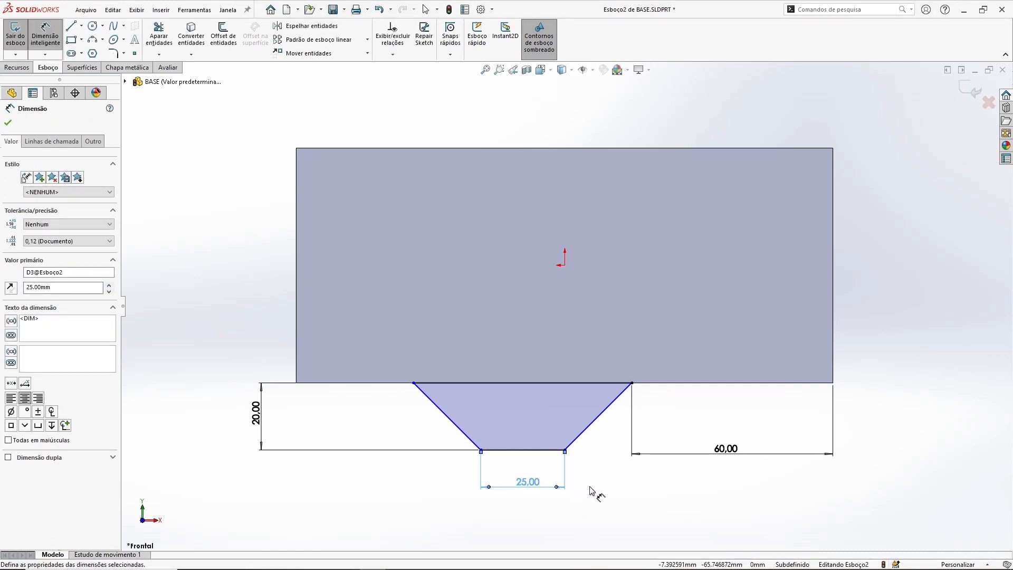
key("Escape")
mouse_move(564, 450)
left_mouse_down()
mouse_move(594, 453)
mouse_move(547, 454)
mouse_move(587, 463)
mouse_move(582, 452)
left_mouse_up()
left_click(888, 415)
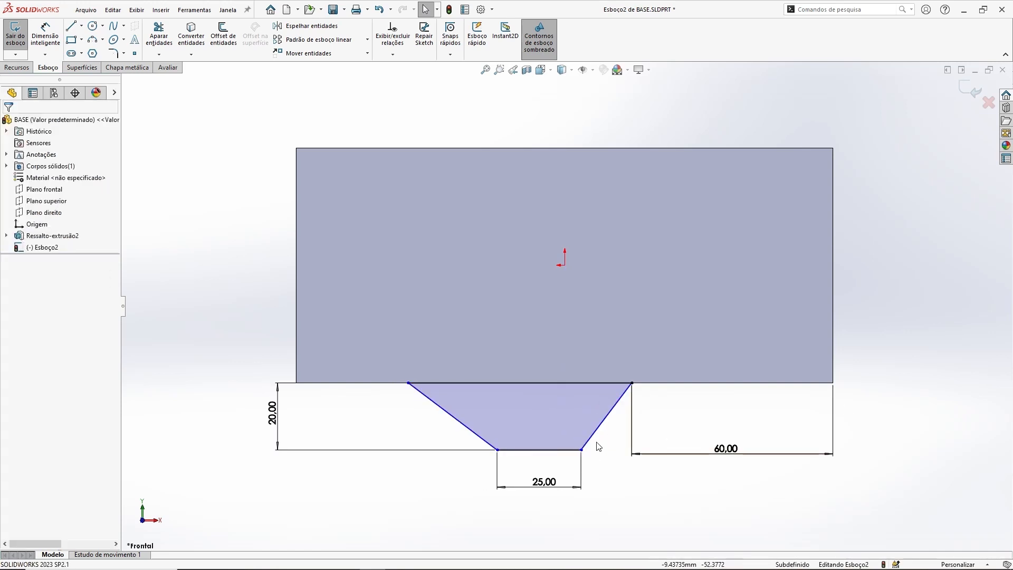
Step: Shift the trapezoid's bottom edge sideways by its lower left corner so that the left side becomes steeper
left_click(603, 430)
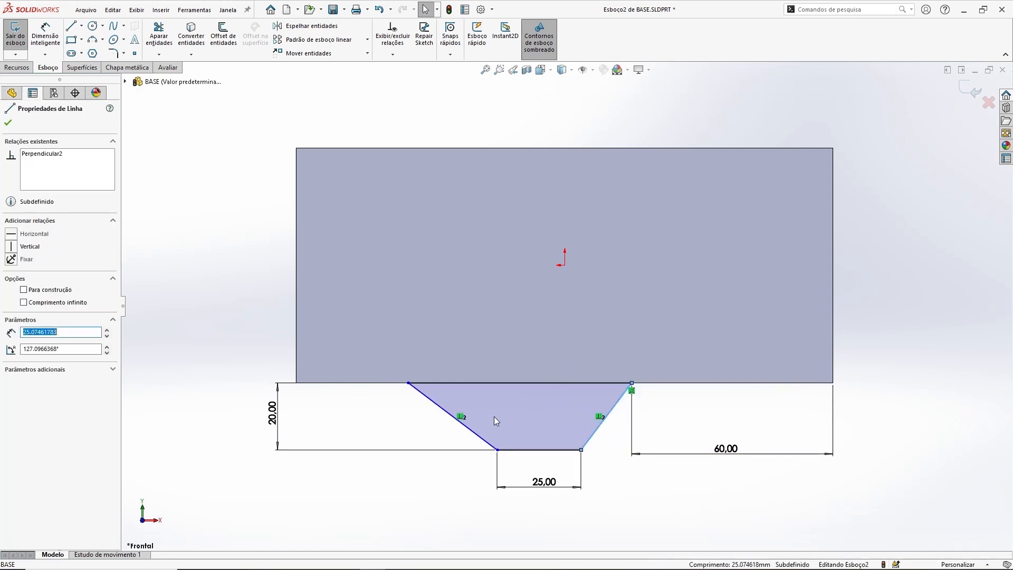
left_click(469, 431, "ctrl")
left_click(388, 441)
left_click_drag(498, 450, 471, 430)
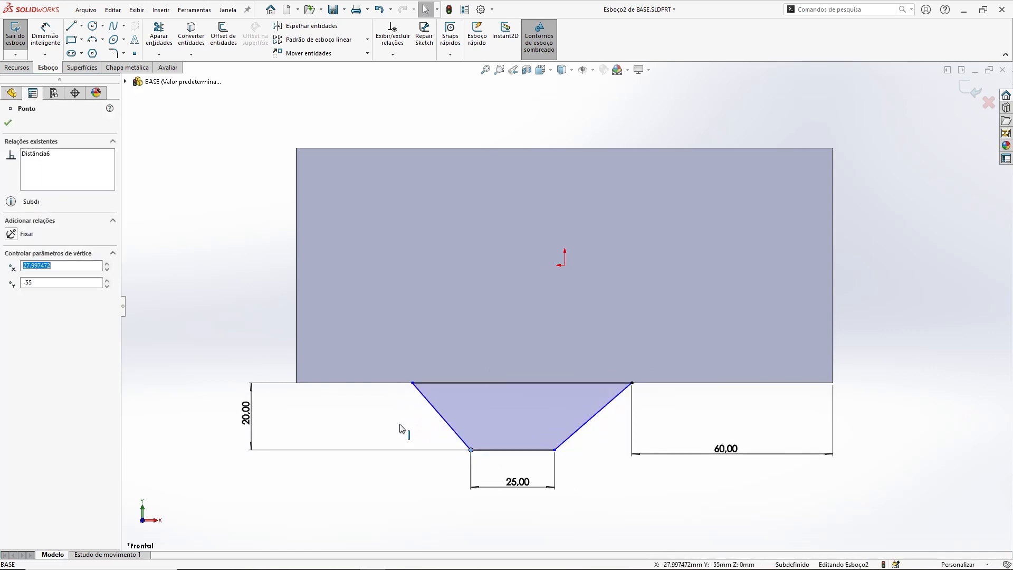
left_click(369, 416)
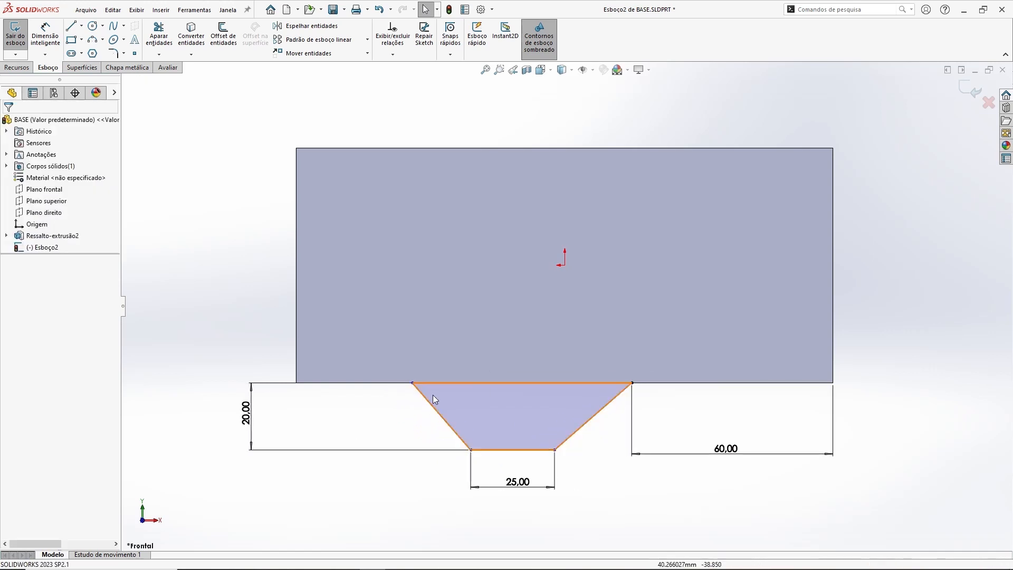
Step: Dimension the angle between the trapezoid's left slanted side and its upper edge as 45° and reposition the label inside the profile
left_click(45, 36)
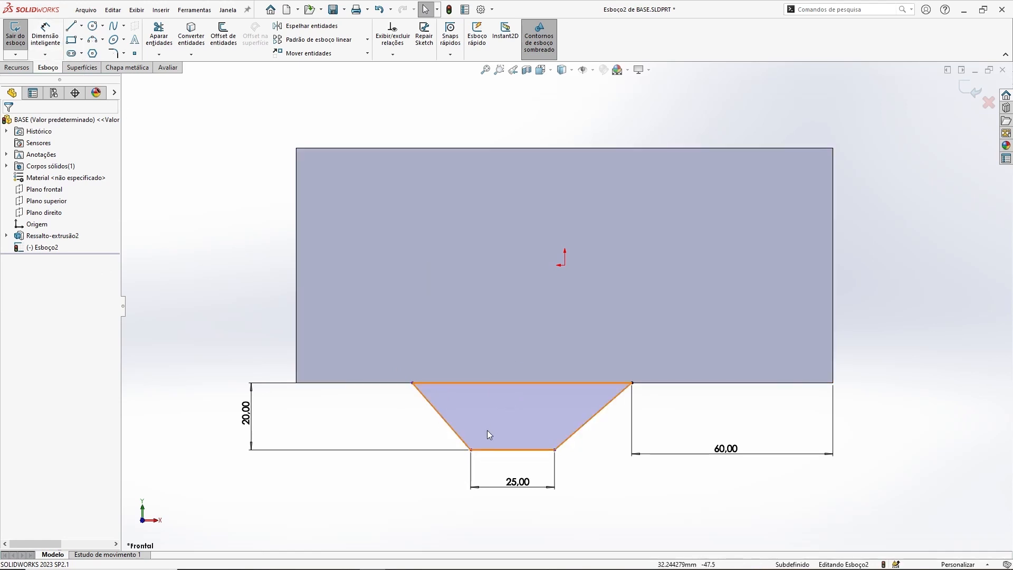
left_click(440, 418)
left_click(449, 382)
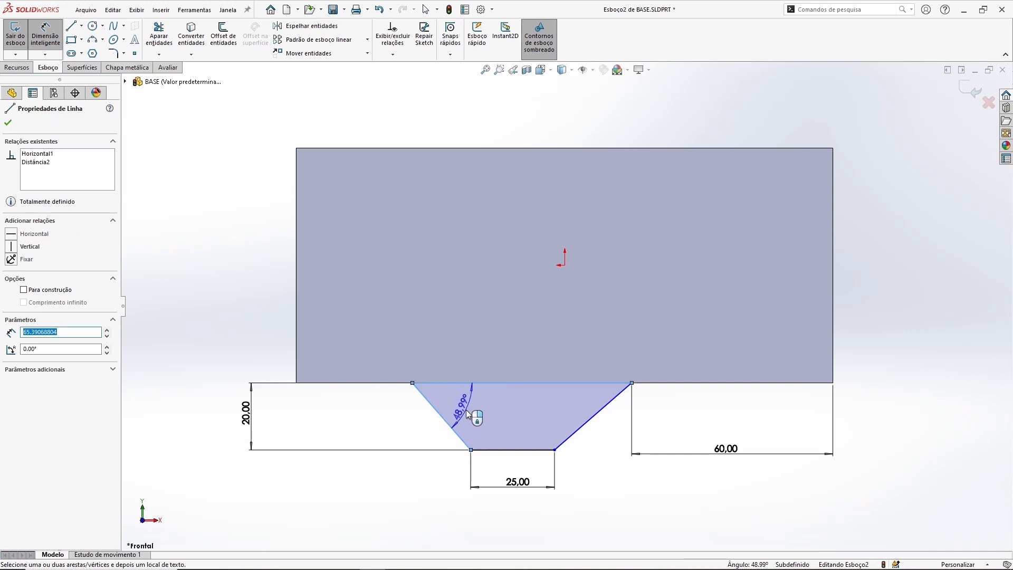
left_click(467, 414)
key("Return")
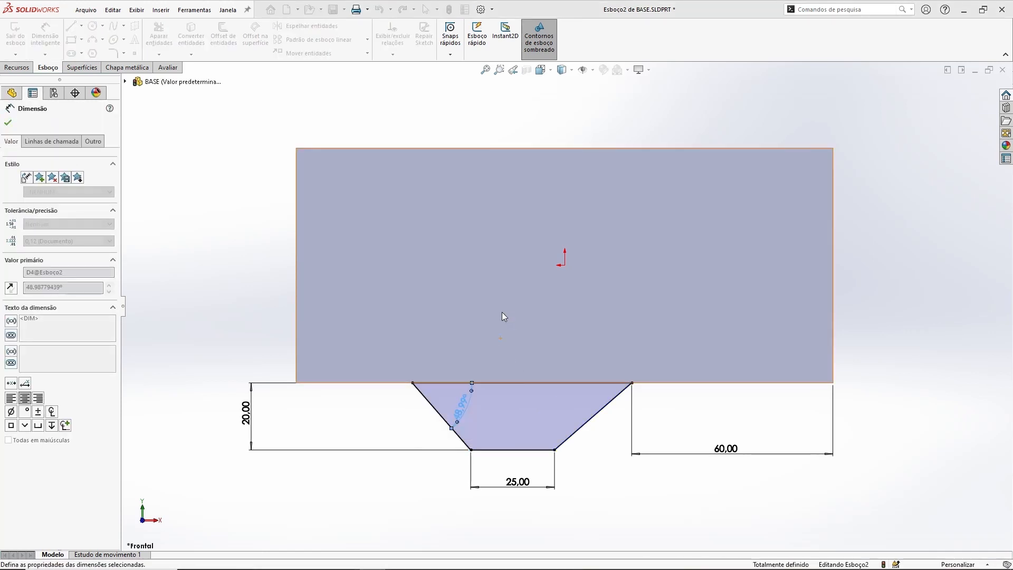
key("Escape")
key("Escape")
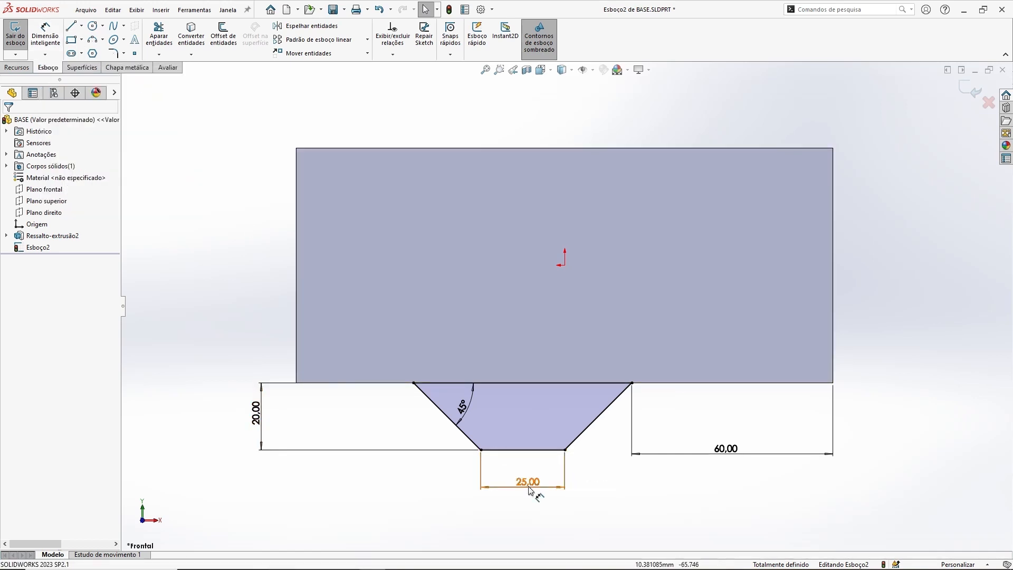
left_click(469, 404)
left_click(629, 501)
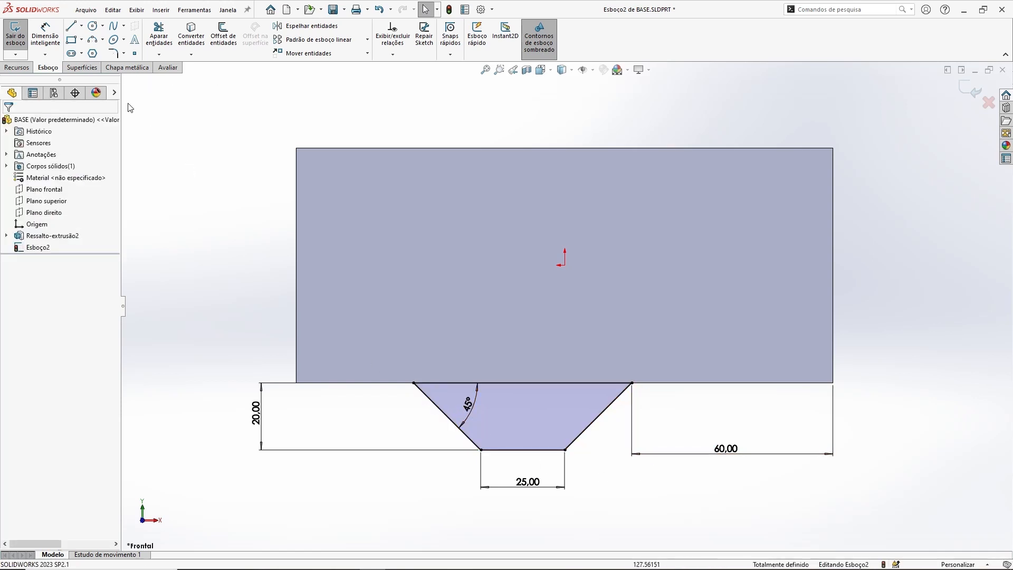
Step: Sketch a horizontal construction line from the origin to beyond the block's right edge
middle_click_drag(865, 287, 870, 276, "ctrl")
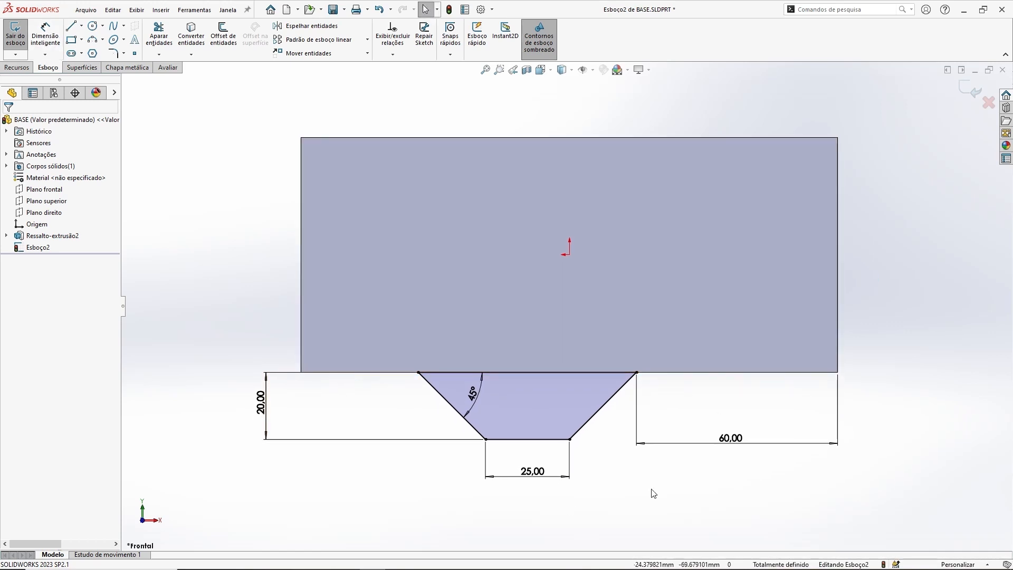
key("f")
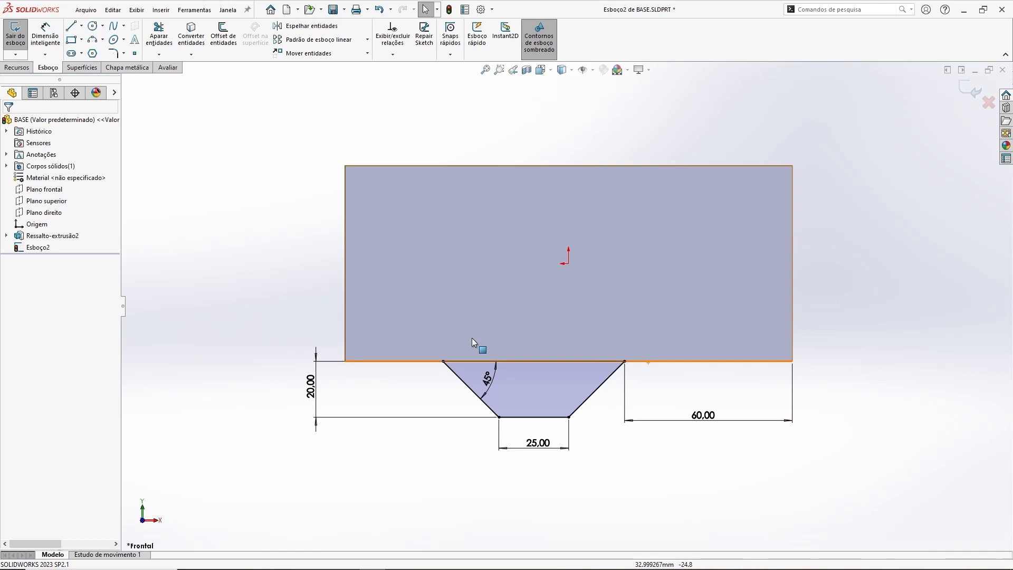
middle_click_drag(853, 328, 850, 350, "ctrl")
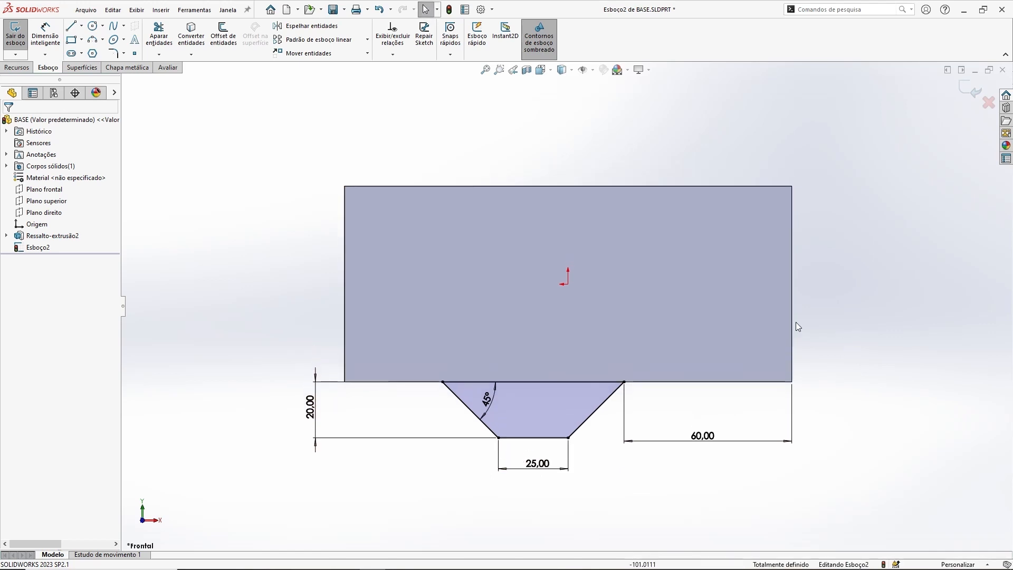
left_click(72, 26)
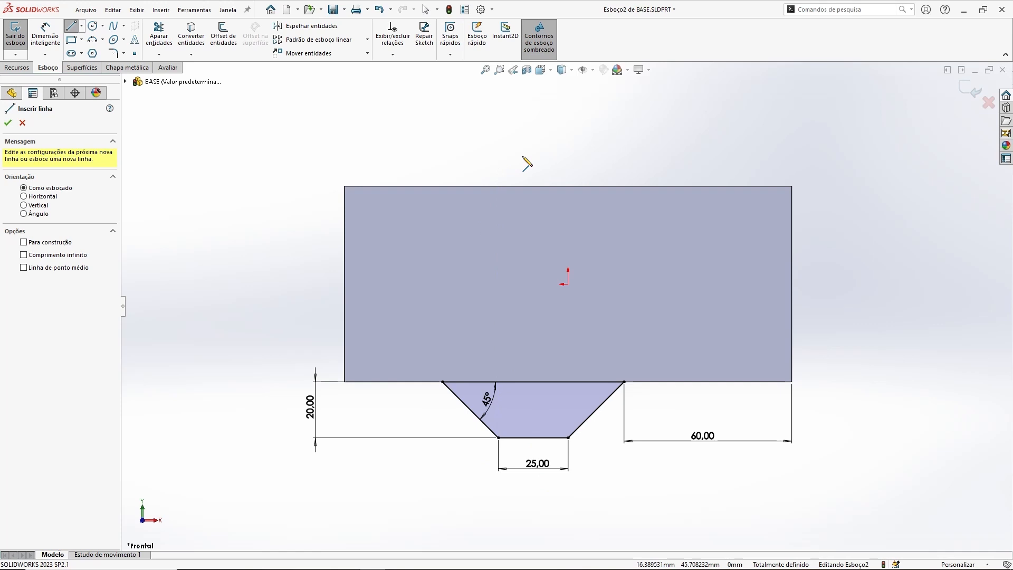
left_click(568, 285)
left_click(844, 283)
key("Escape")
left_click(814, 284)
left_click(24, 289)
left_click(237, 244)
middle_click_drag(694, 141, 673, 139, "ctrl")
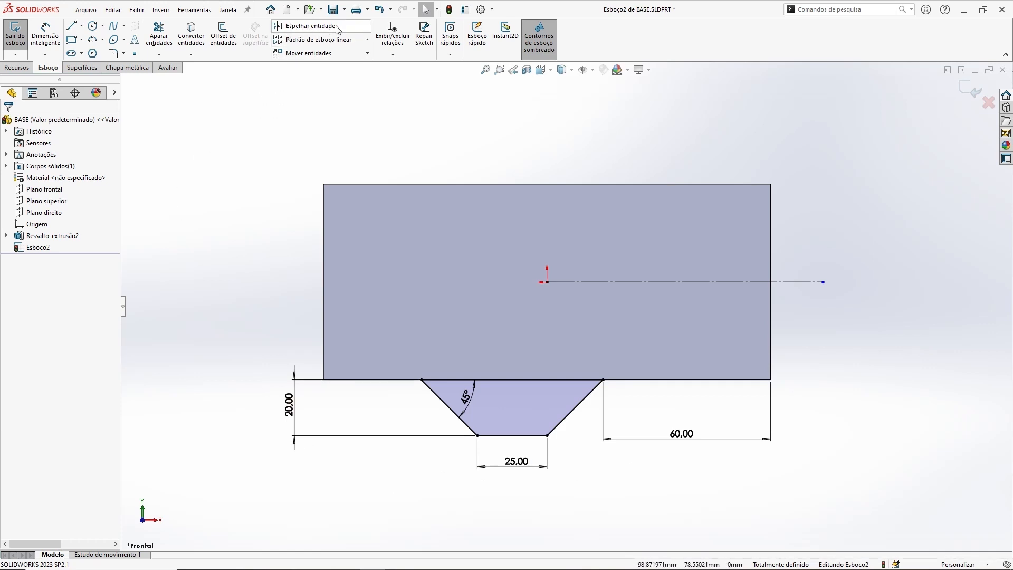
left_click_drag(366, 495, 629, 349)
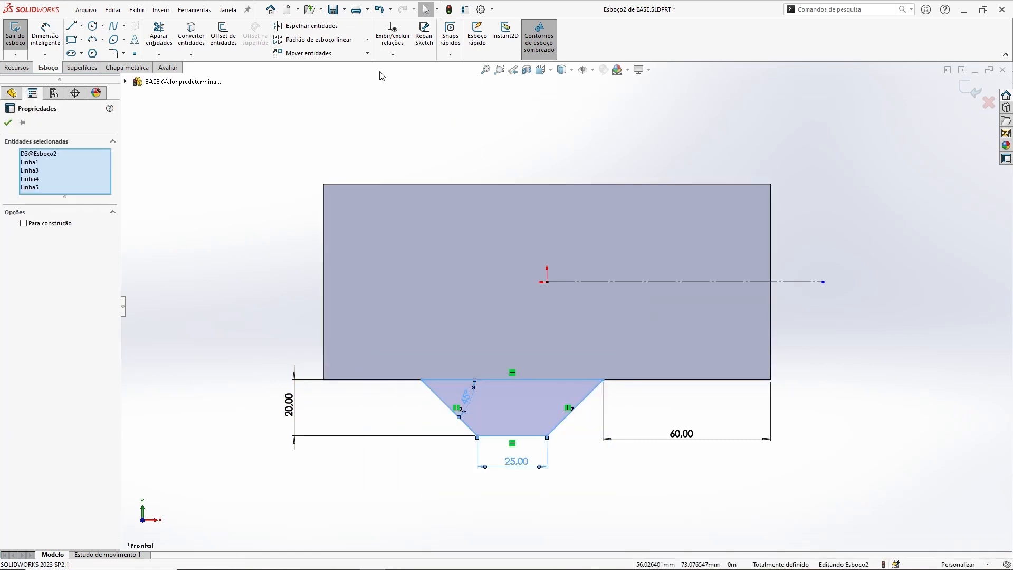
left_click(305, 28)
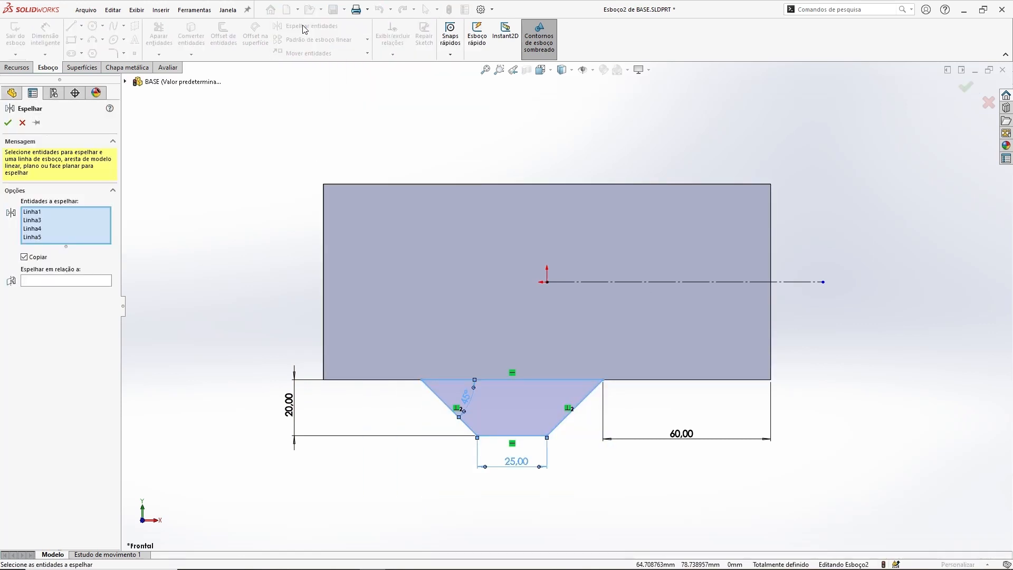
key("Escape")
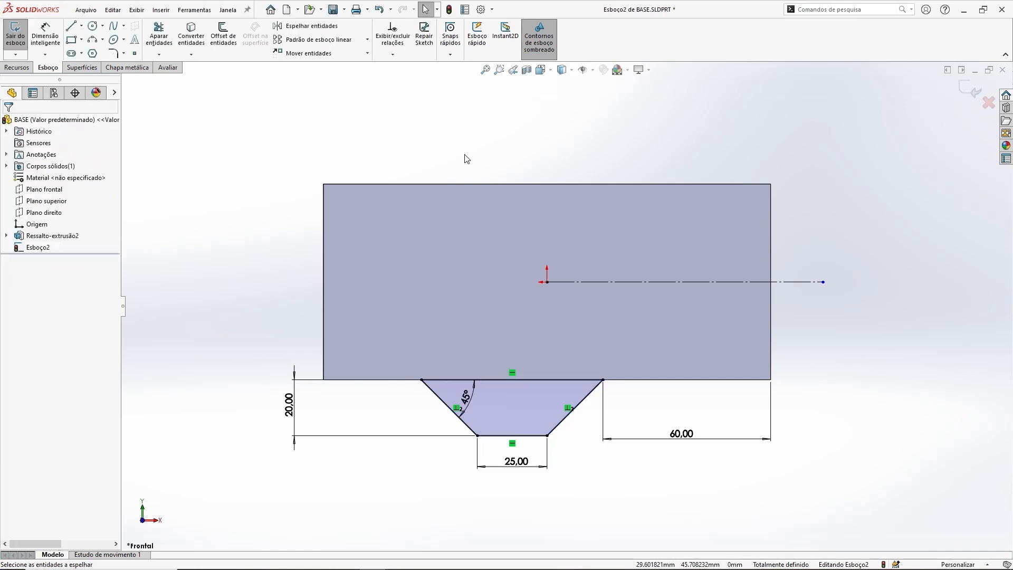
Step: Mirror a copy of the trapezoid's four lines about the horizontal construction line
left_click(306, 26)
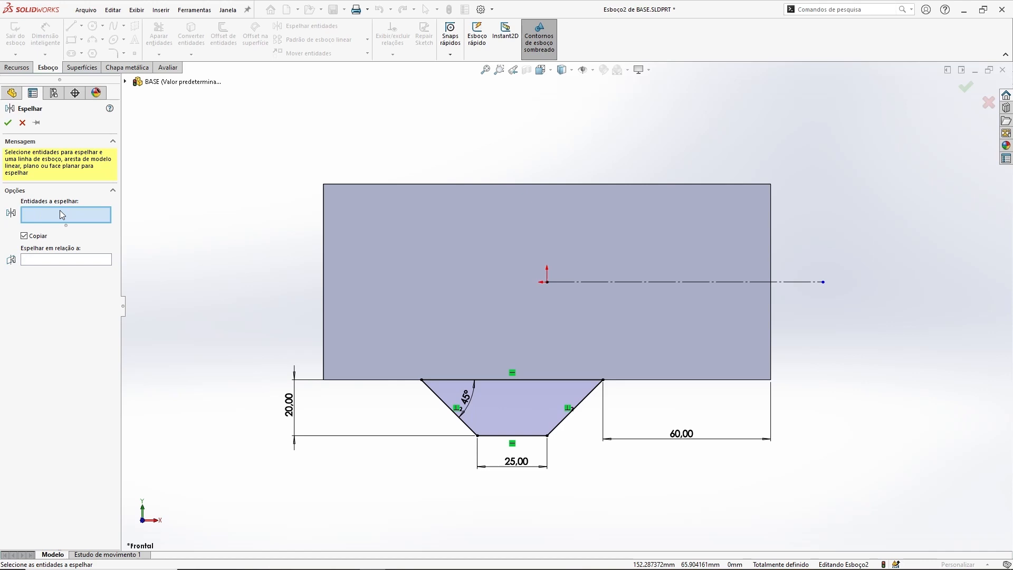
left_click_drag(387, 492, 655, 345)
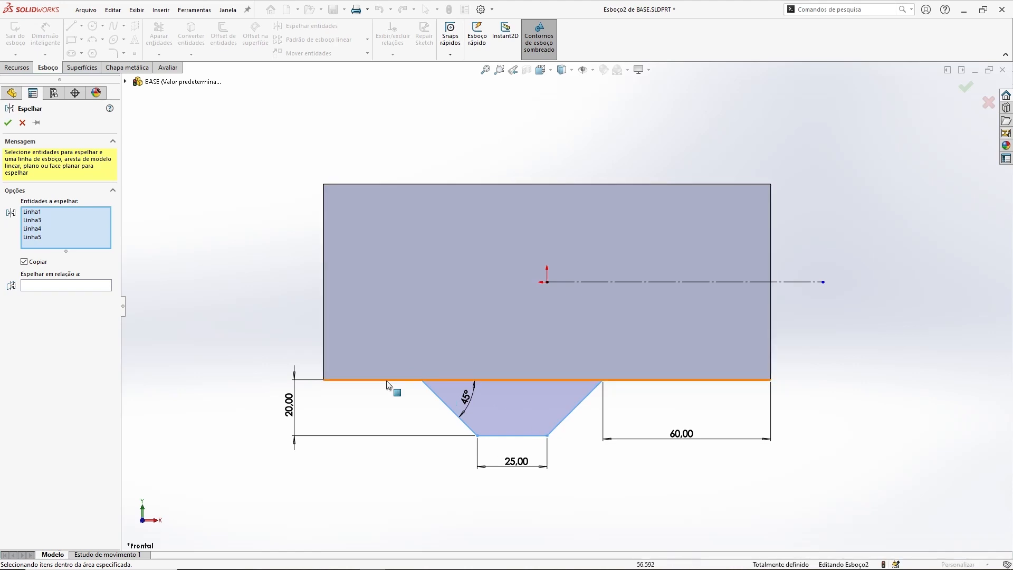
left_click(61, 285)
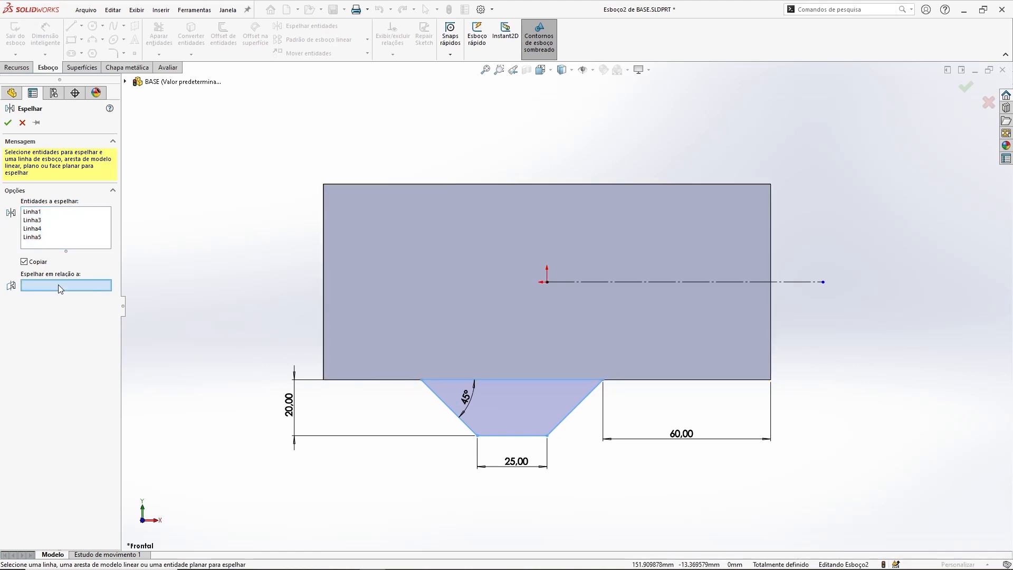
left_click(630, 281)
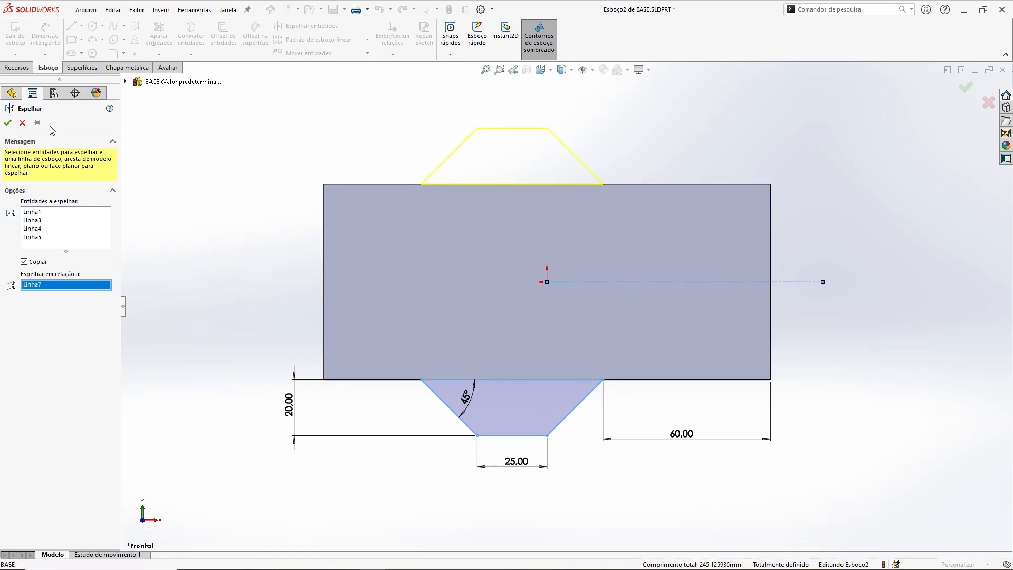
left_click(8, 123)
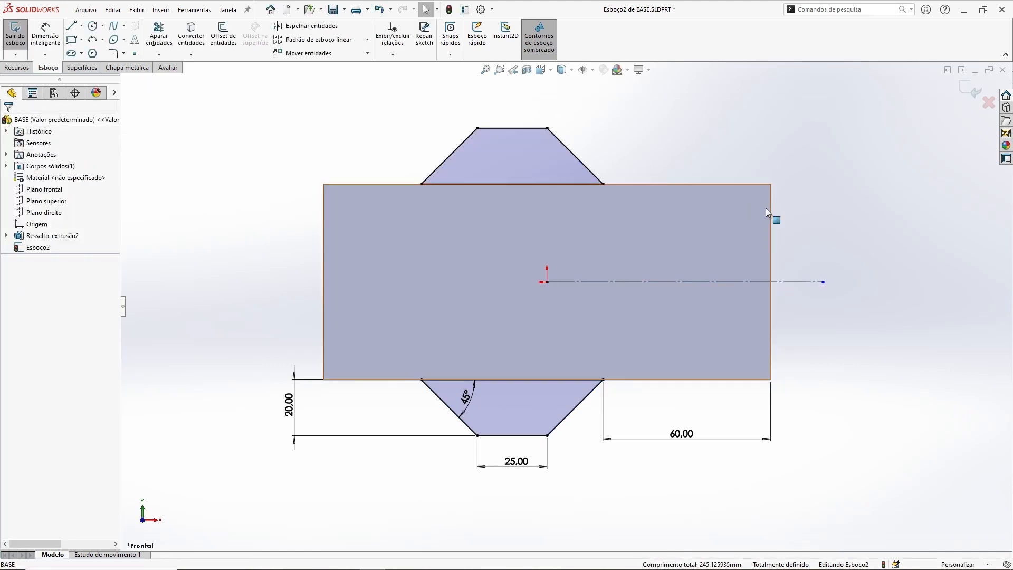
Step: Test the mirrored profiles by setting the lower trapezoid's bottom edge to 50 mm, and undo that change
double_click(516, 462)
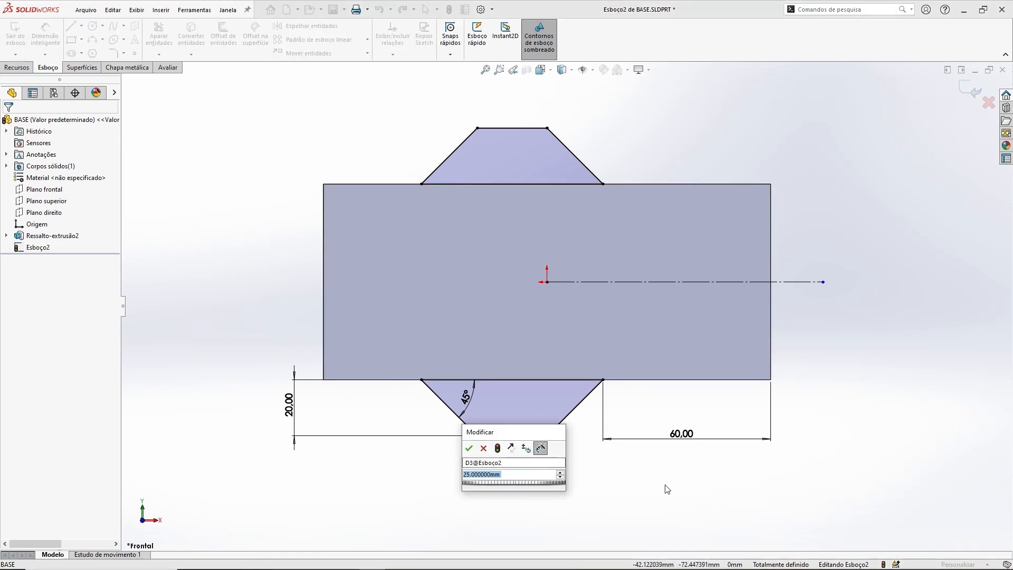
type("50")
key("Return")
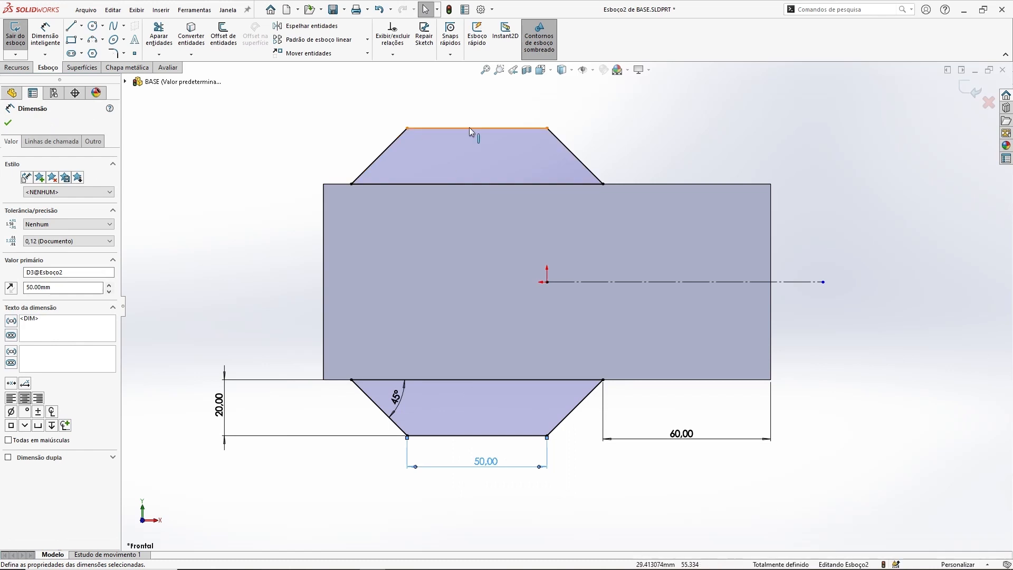
left_click(888, 344)
key("ctrl+z")
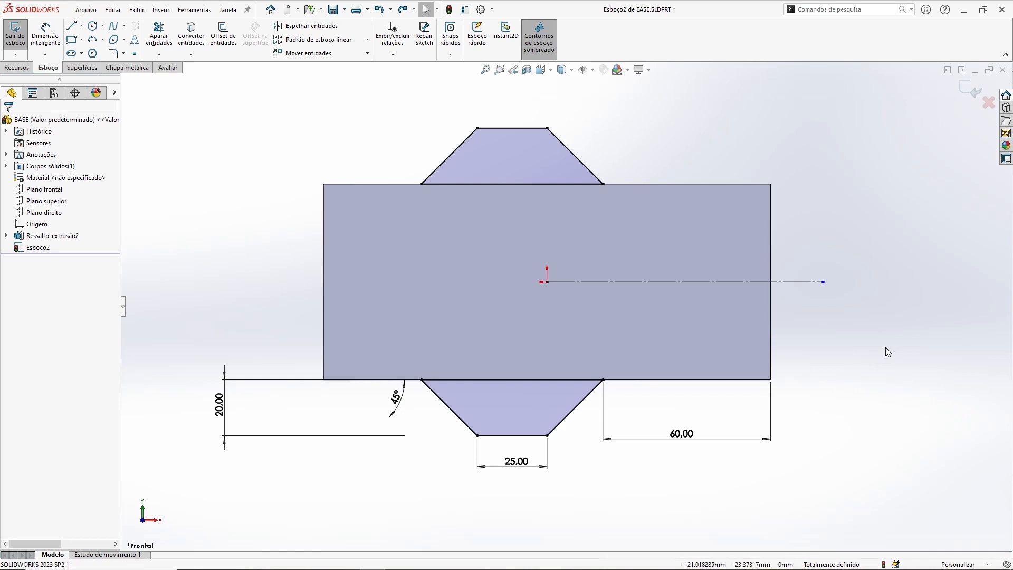
Step: Close the sketch and start a blind boss extrusion of both trapezoids, reversed to run alongside the block's thickness
left_click(966, 92)
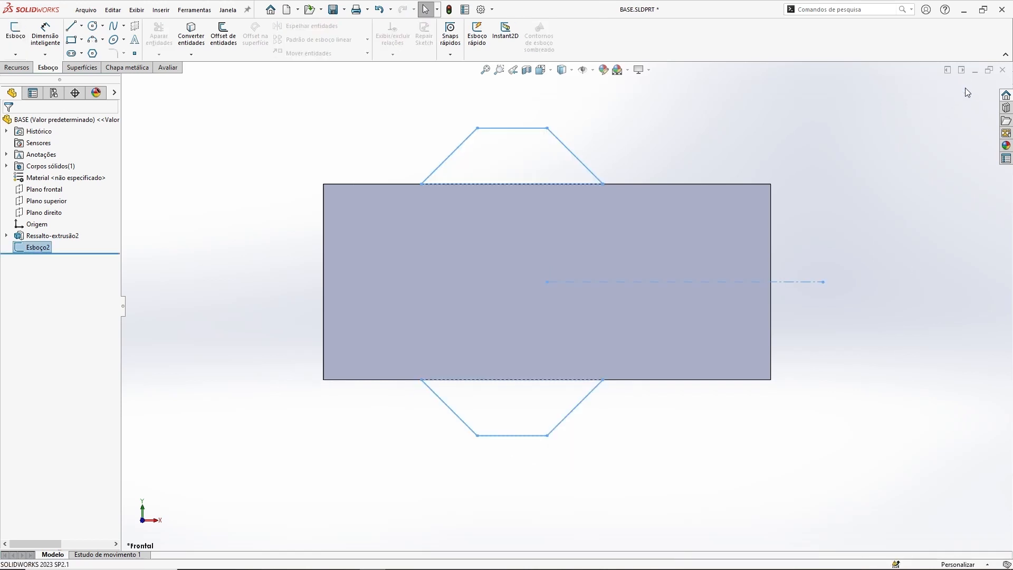
middle_click_drag(758, 415, 647, 426)
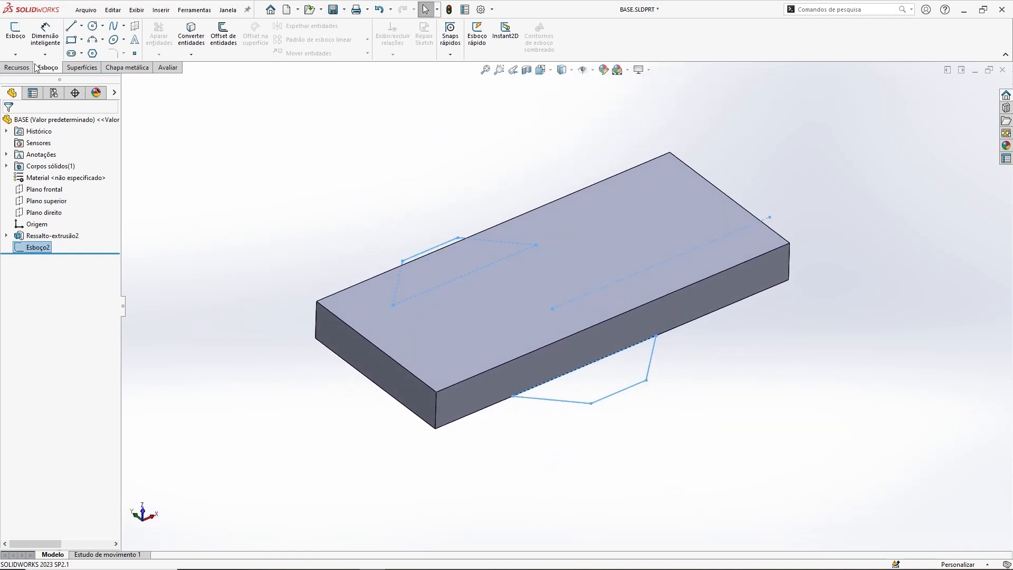
left_click(17, 67)
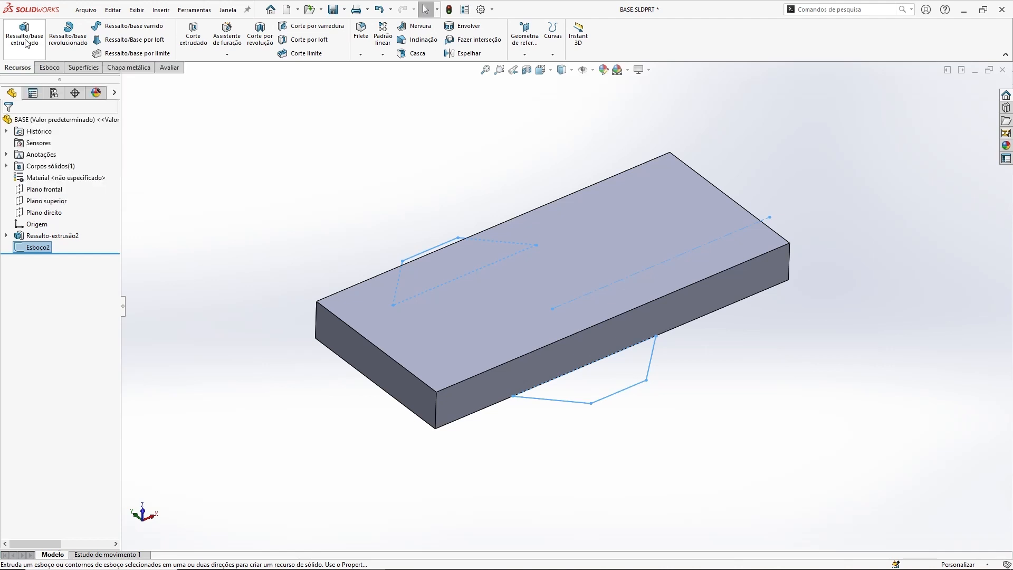
left_click(24, 37)
middle_click_drag(683, 292, 680, 195)
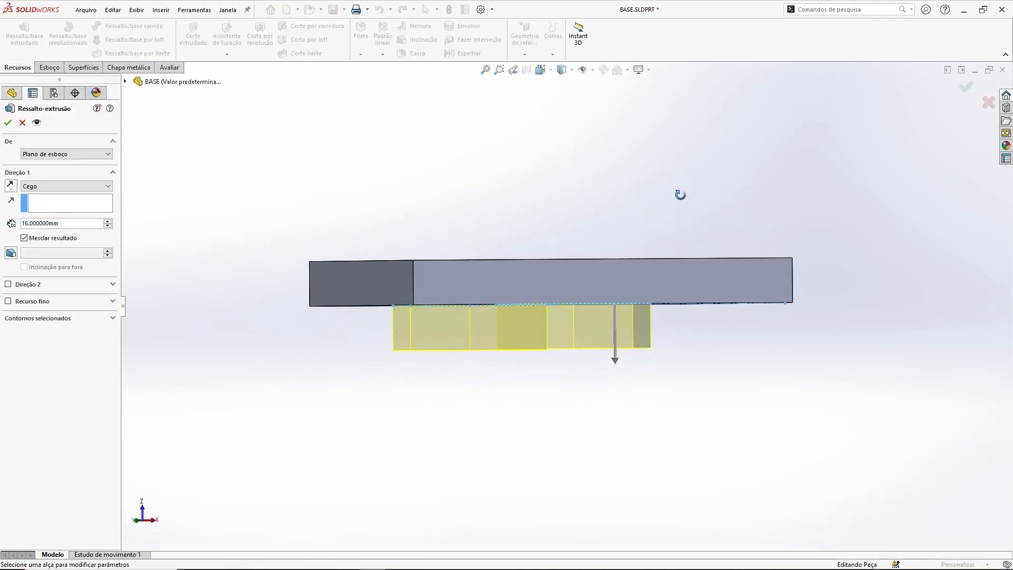
left_click(10, 186)
Step: Set the trapezoids' extrusion depth to 16 mm and create the boss merged with the block
middle_click_drag(537, 222, 610, 256)
left_click_drag(616, 243, 622, 154)
mouse_move(505, 323)
middle_mouse_down()
mouse_move(522, 260)
mouse_move(501, 303)
middle_mouse_up()
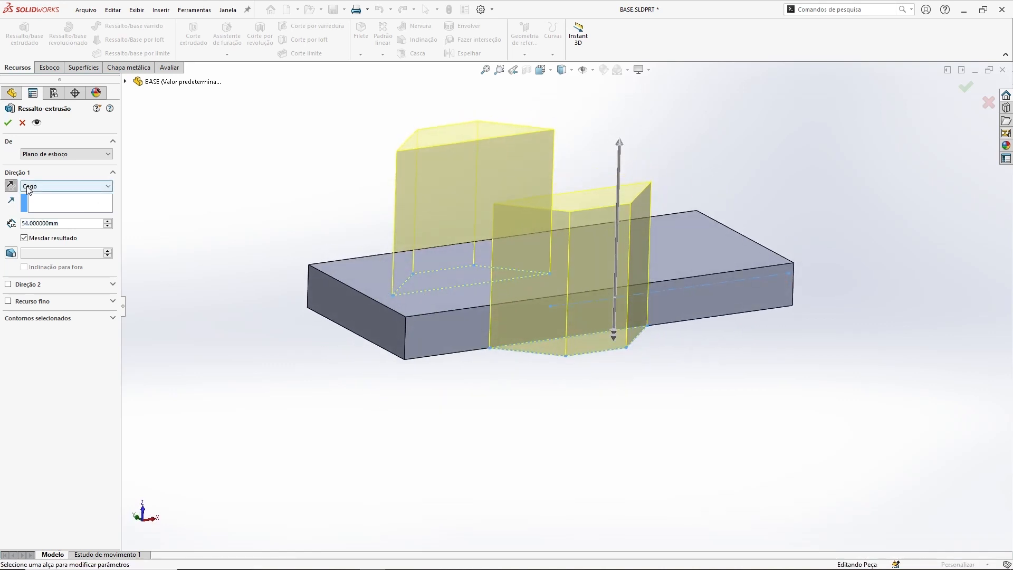
left_click(40, 223)
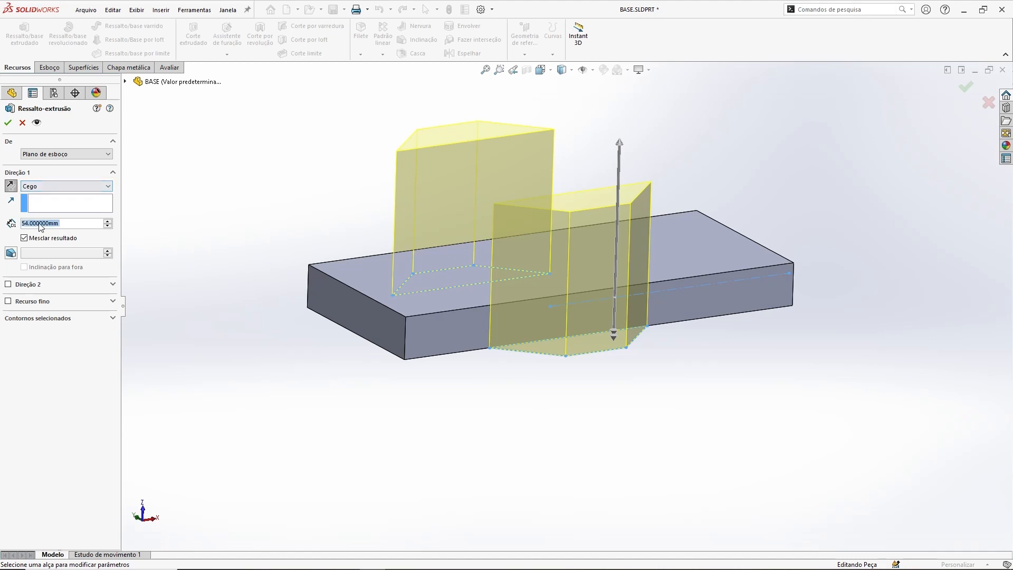
type("16")
key("Return")
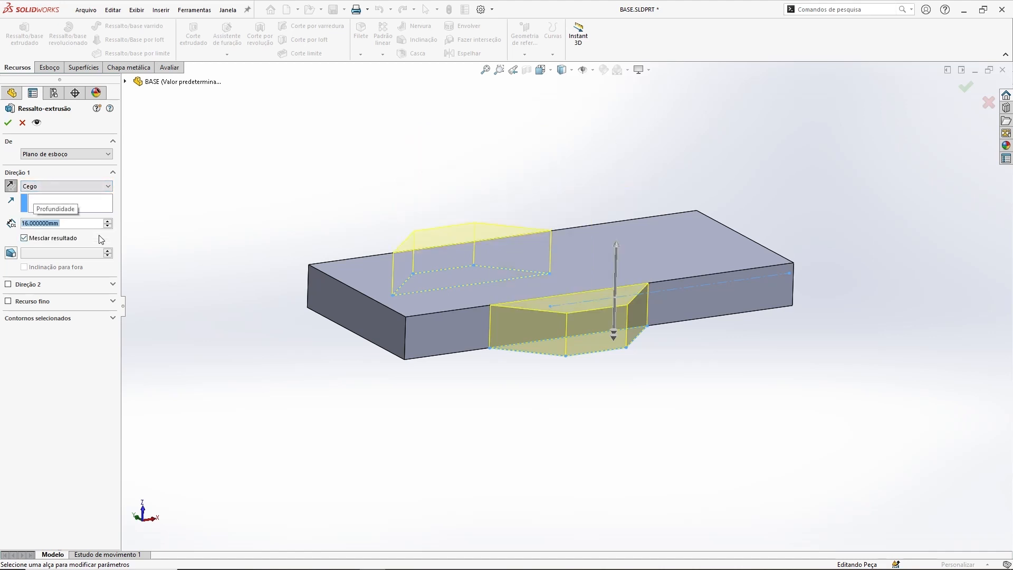
left_click(10, 125)
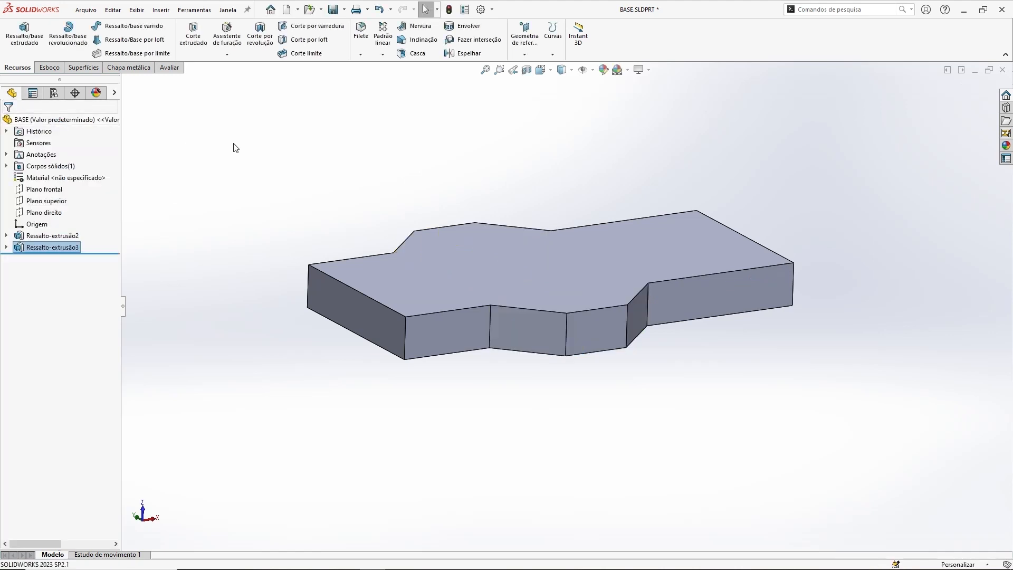
middle_click_drag(671, 250, 657, 341)
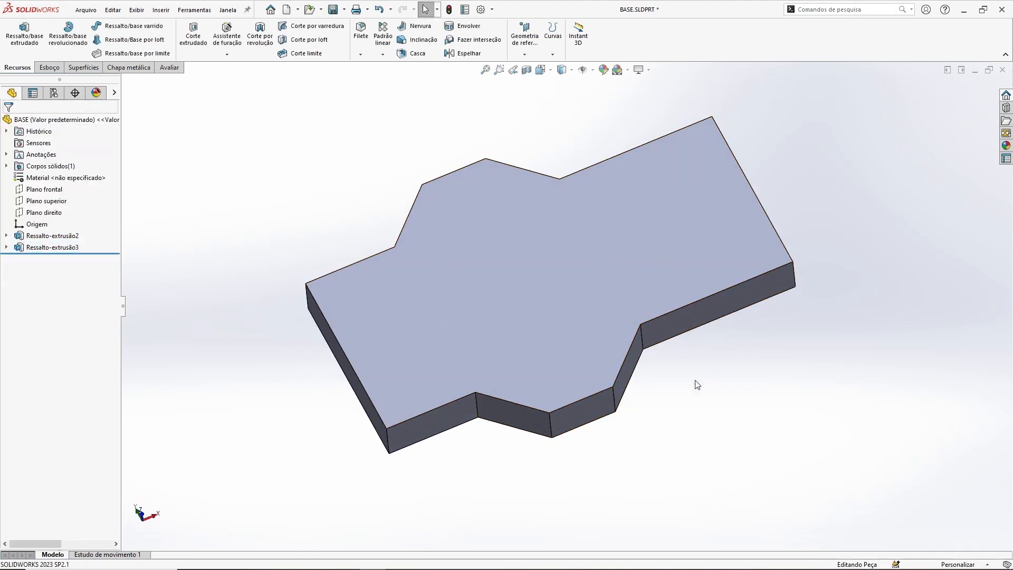
middle_click_drag(697, 385, 707, 355)
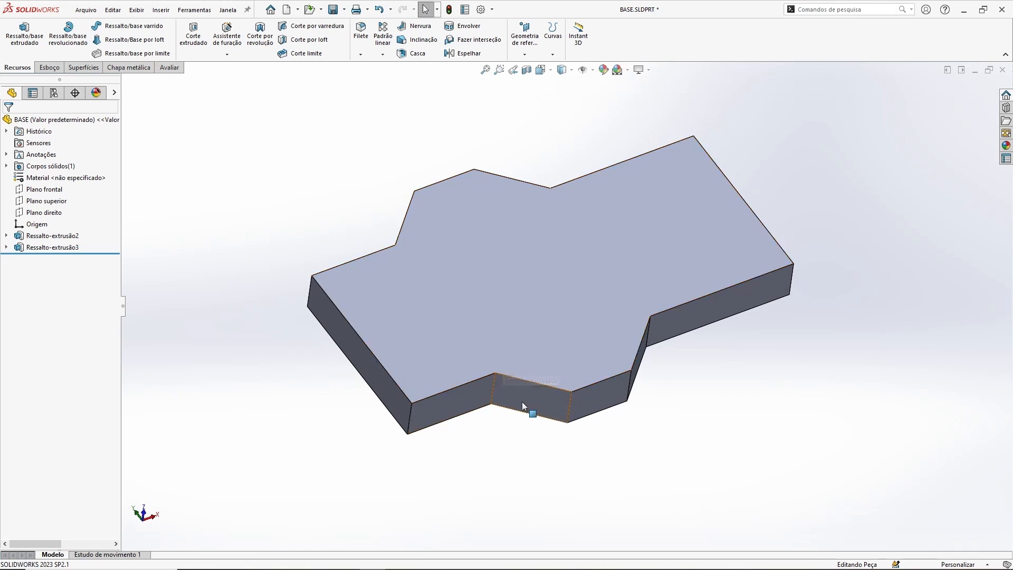
middle_click_drag(694, 441, 689, 423)
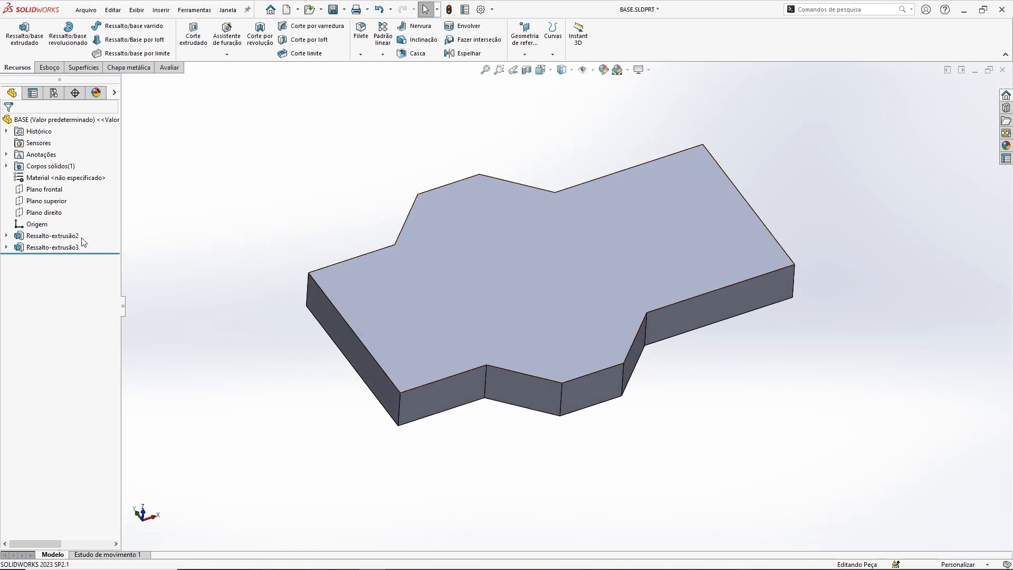
Step: Edit the trapezoids' boss extrusion so it ends up to surface at the block's top face
left_click(73, 247)
left_click(83, 217)
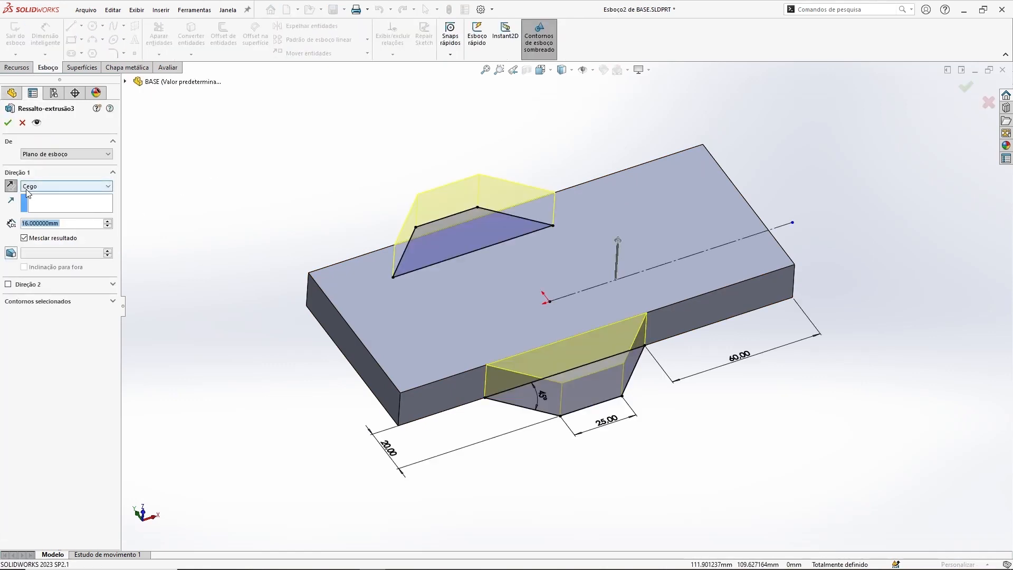
left_click(61, 188)
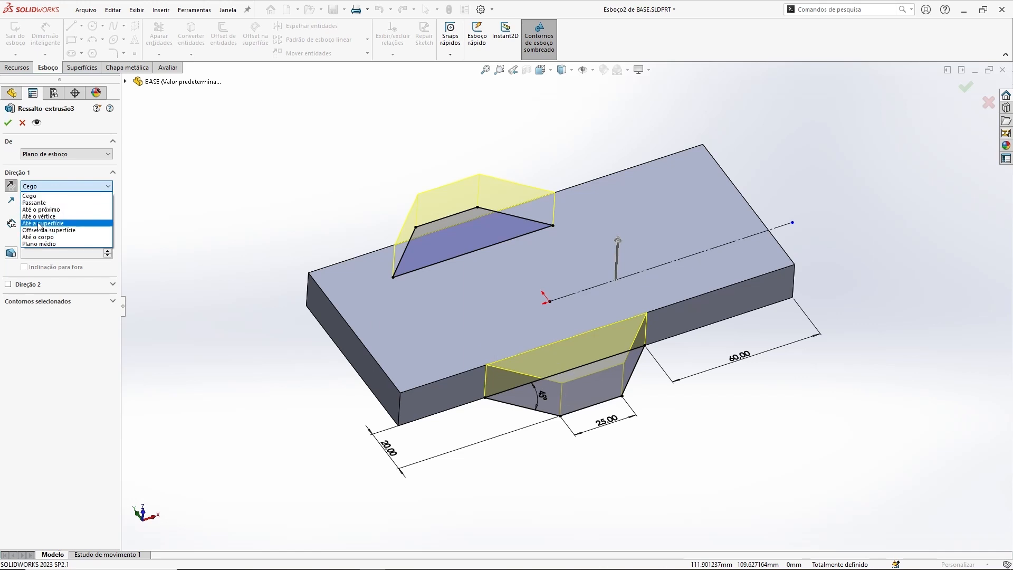
left_click(69, 224)
middle_click_drag(417, 153, 402, 114)
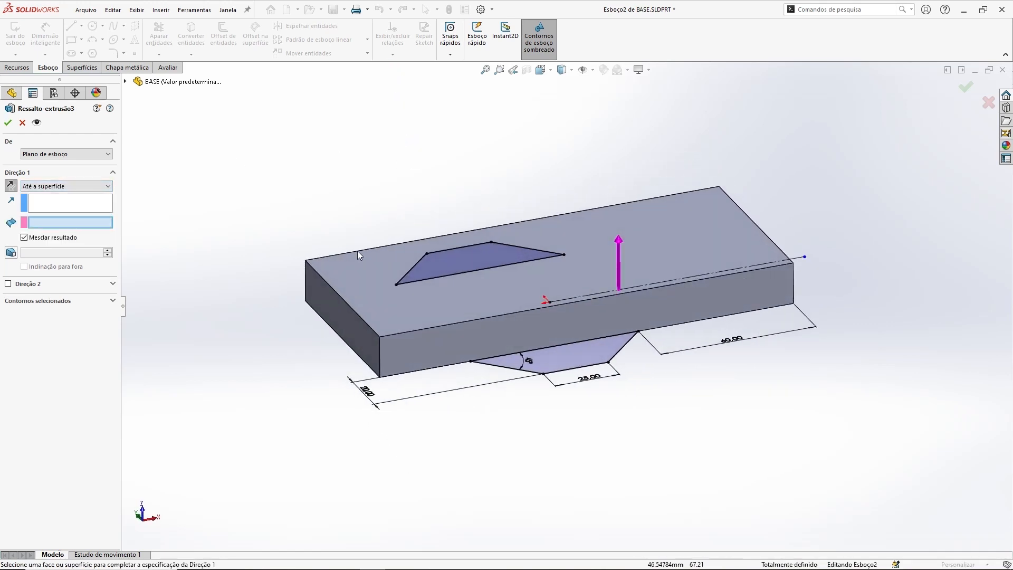
left_click(350, 265)
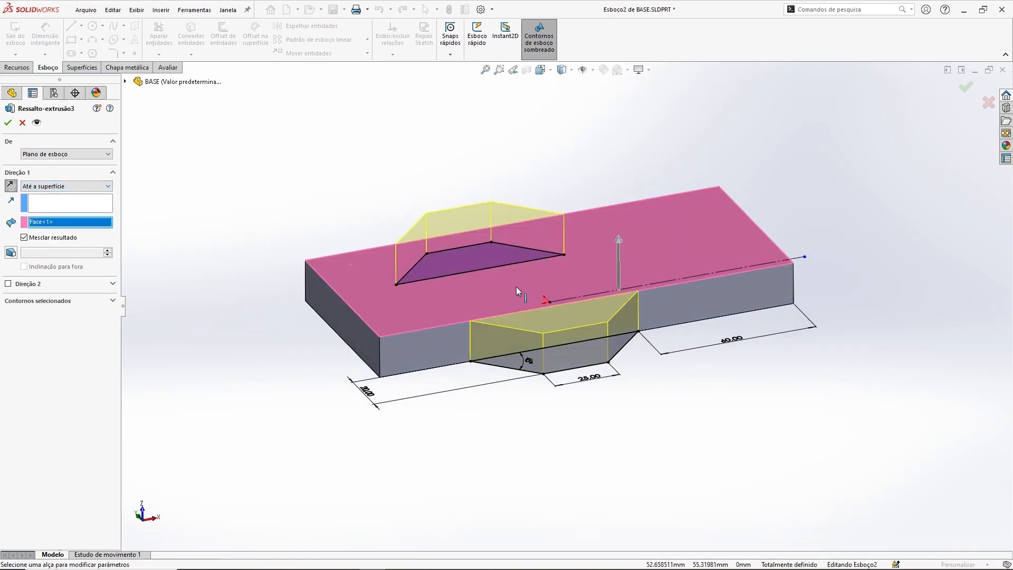
left_click(8, 122)
Step: Edit the rectangular block's extrusion and set its depth to 36 mm
middle_click_drag(590, 146, 588, 276)
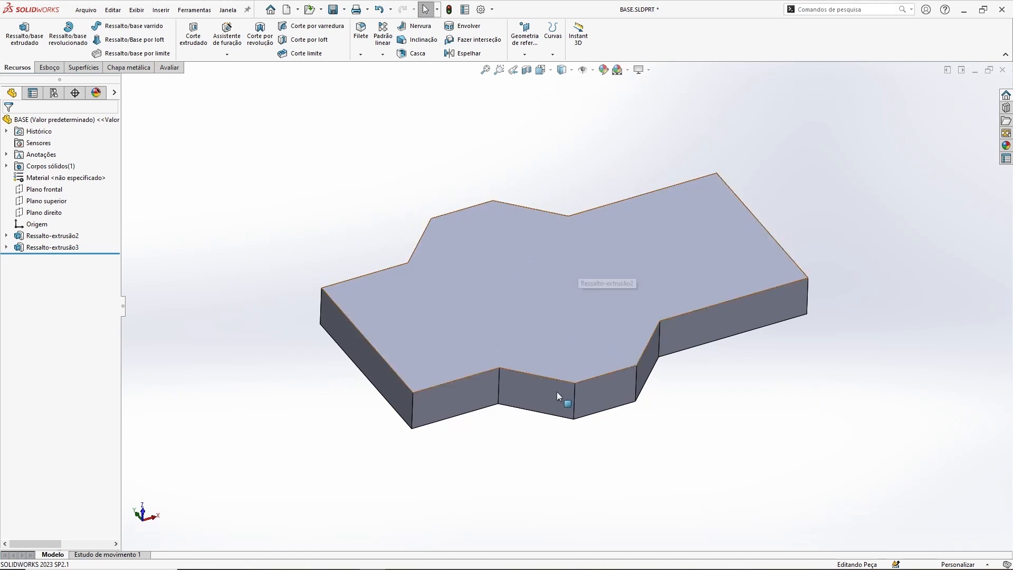
left_click(21, 236)
left_click(55, 205)
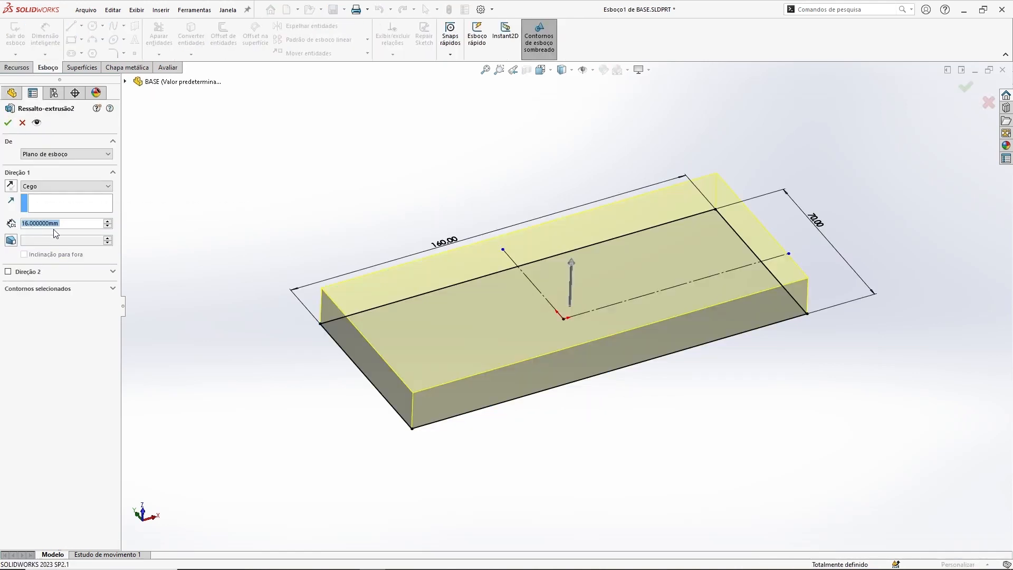
type("36")
key("Return")
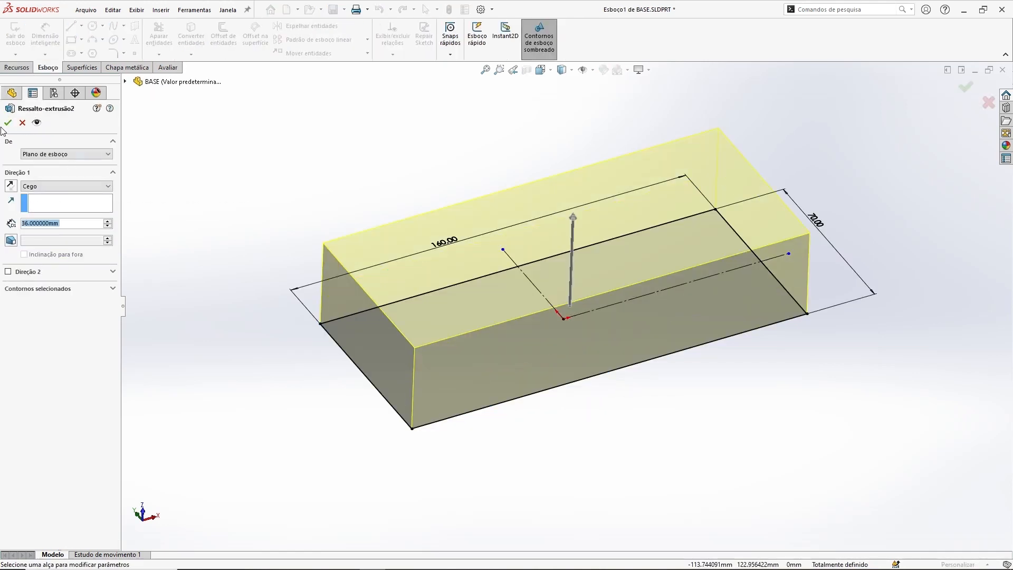
left_click(8, 123)
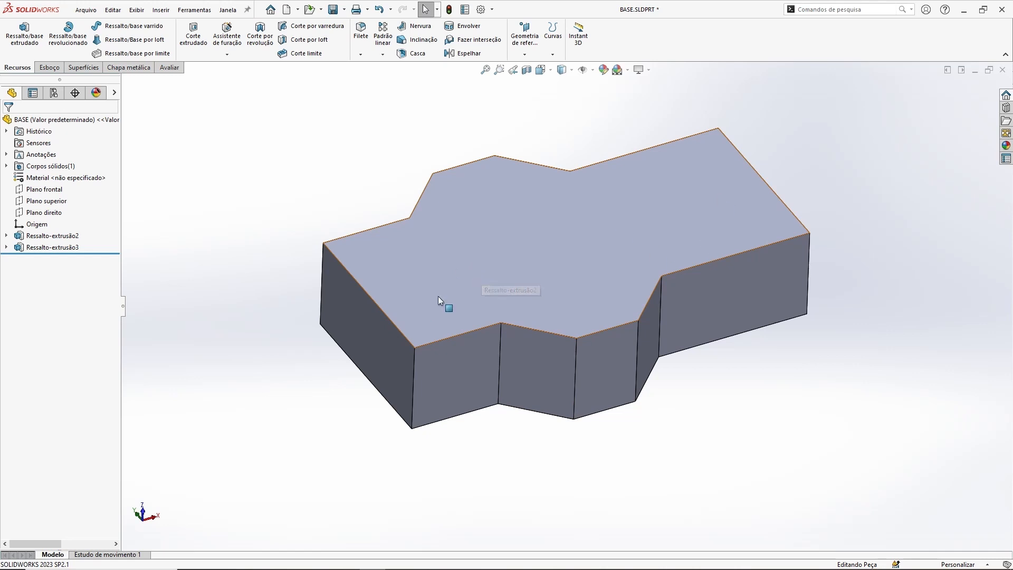
Step: Review the trapezoids' boss extrusion and switch its end condition to blind with a 16 mm depth
left_click(73, 246)
left_click(83, 218)
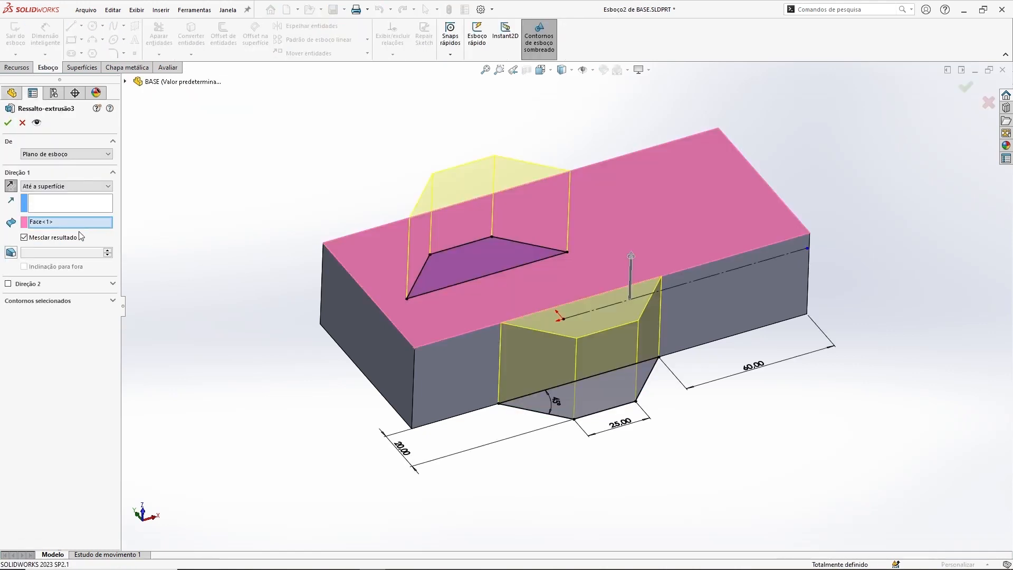
key("Return")
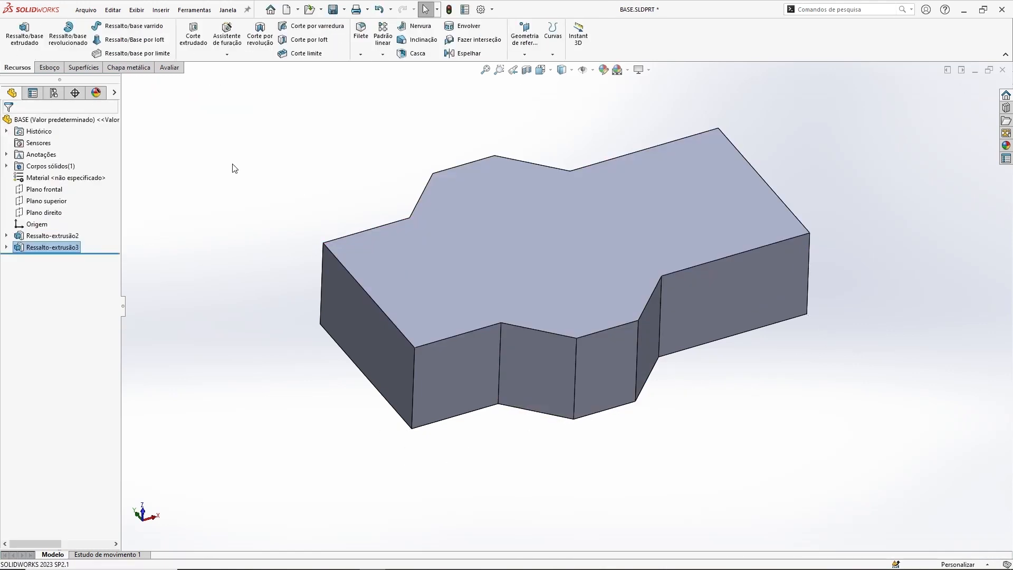
left_click(95, 247)
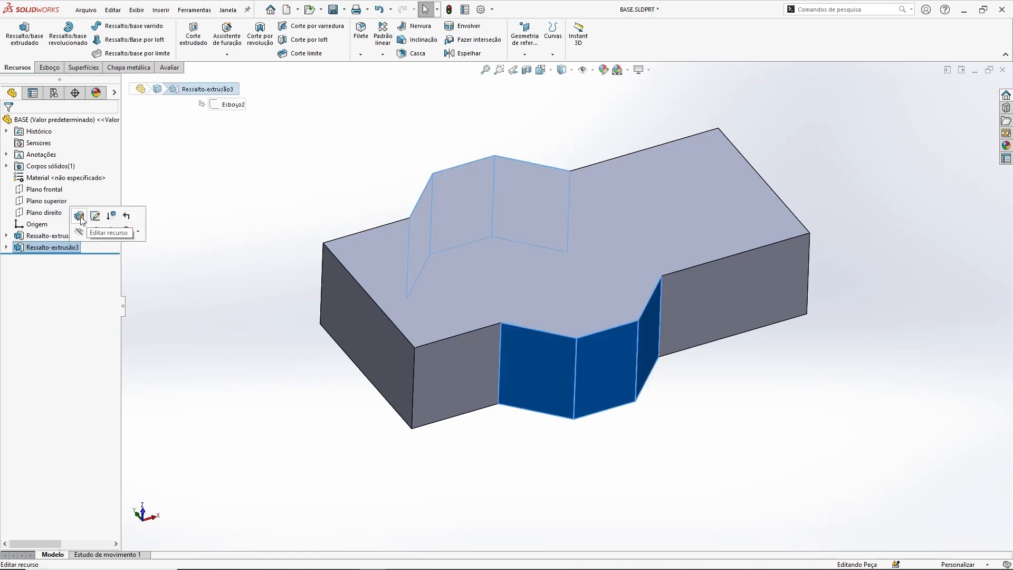
left_click(82, 216)
left_click(38, 187)
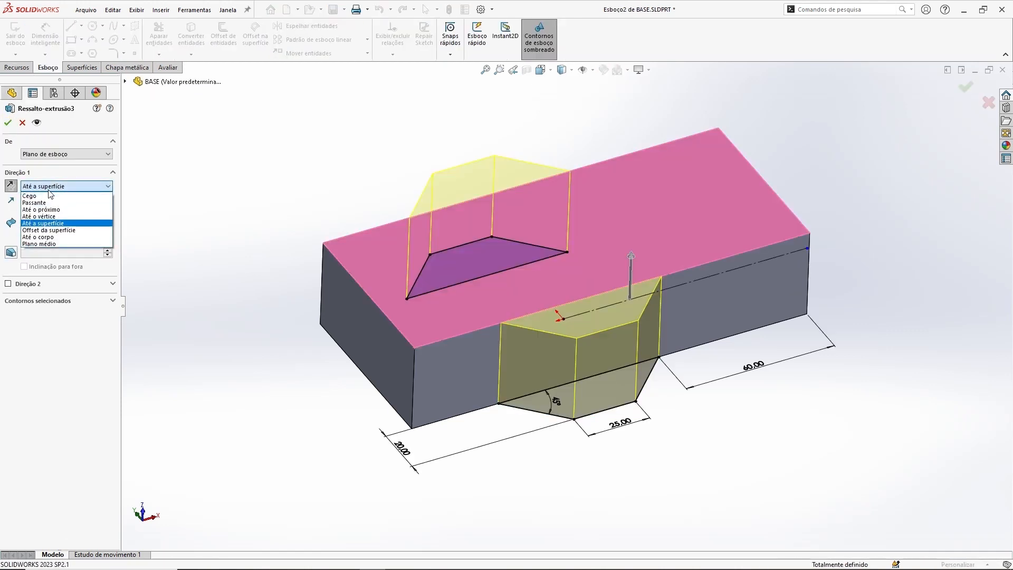
left_click(42, 196)
left_click(66, 224)
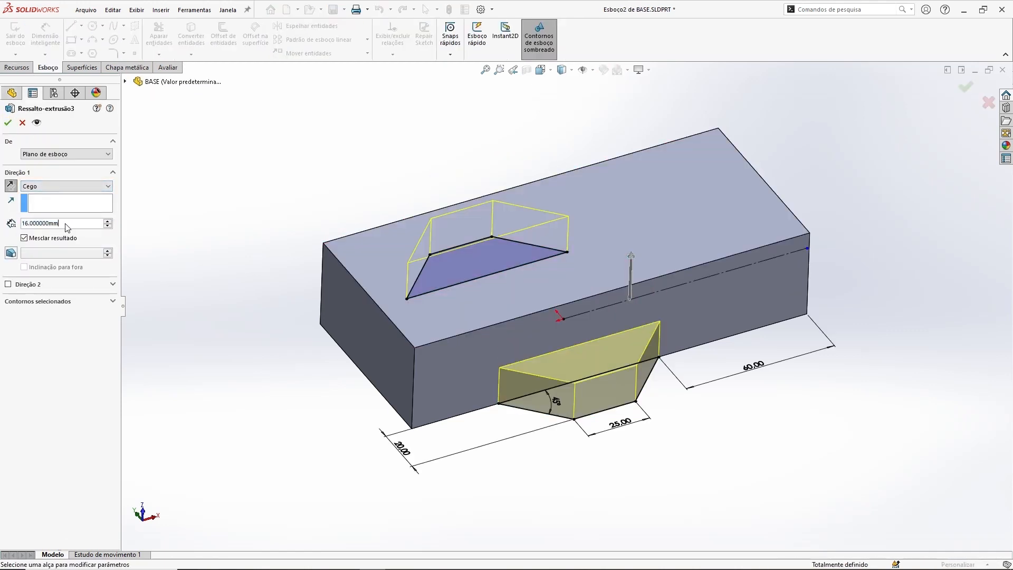
left_click(8, 122)
Step: Compare the lengths of the block's vertical corner edge and the trapezoid boss's vertical edge
middle_click_drag(772, 446, 779, 421)
left_click(447, 359)
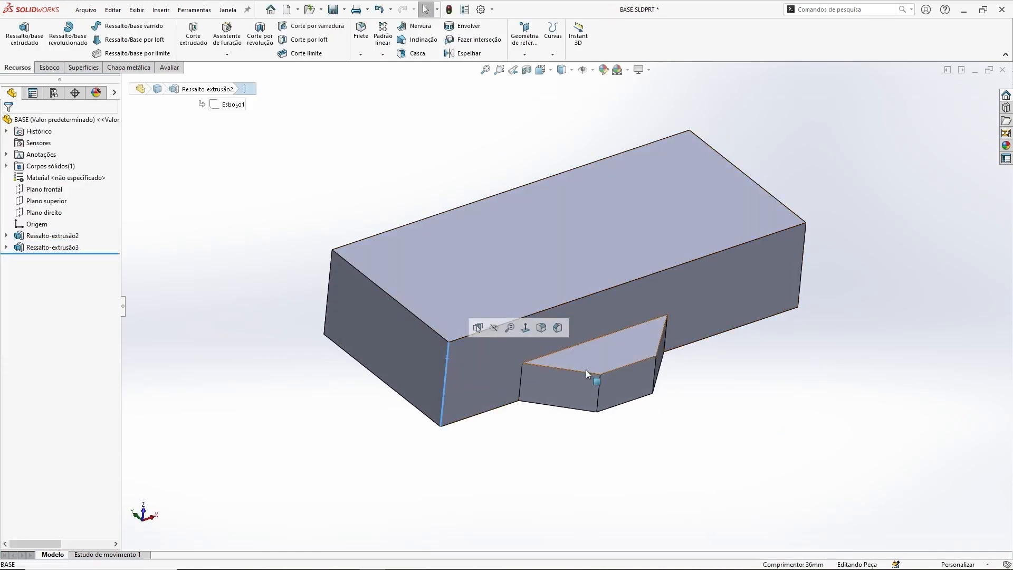
left_click(599, 385)
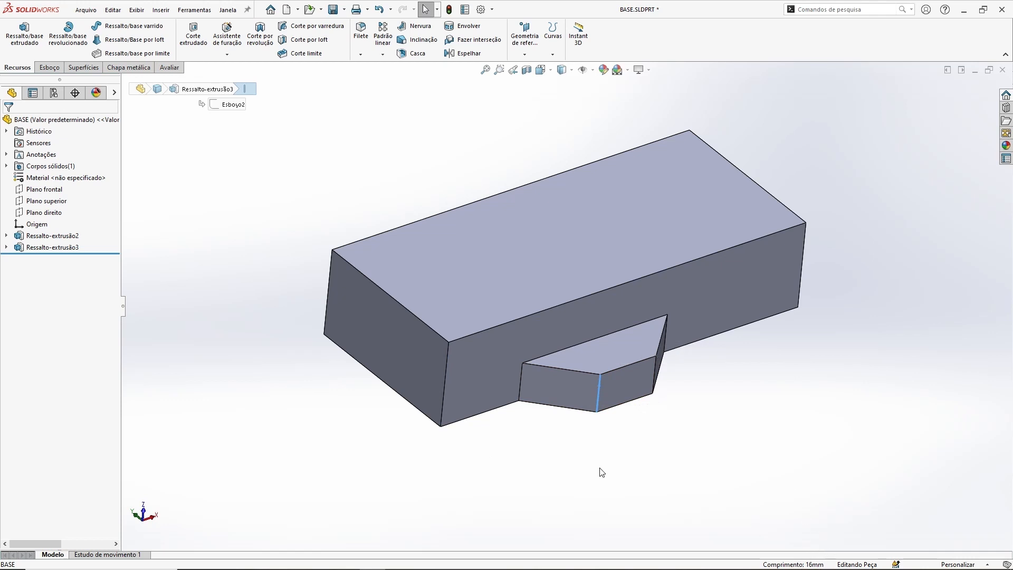
left_click(445, 375)
left_click(761, 405)
middle_click_drag(551, 369, 501, 391)
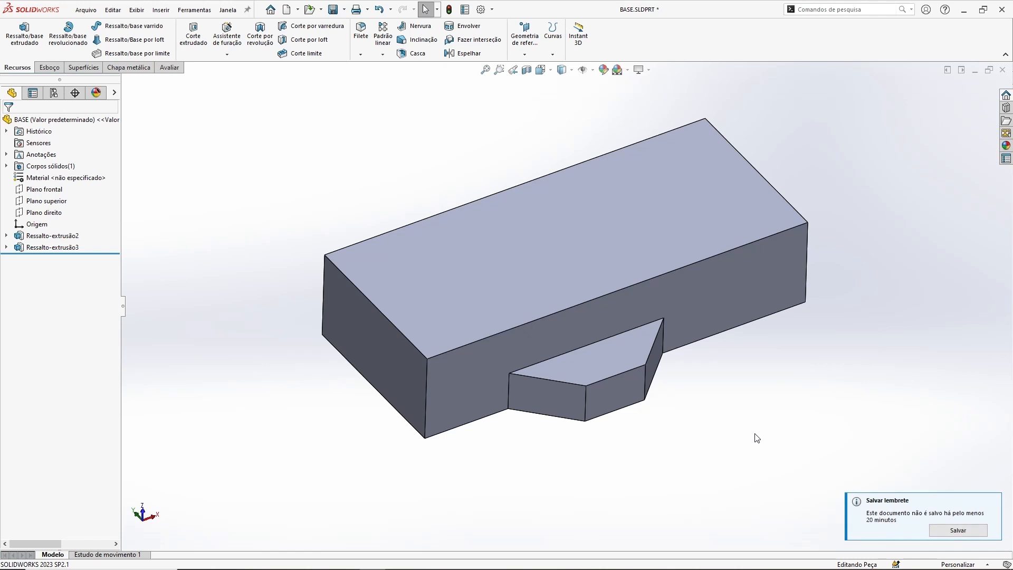
Step: Change the trapezoids' boss end condition from blind to up to surface, ending at the block's top face
mouse_move(707, 410)
middle_mouse_down()
mouse_move(708, 398)
mouse_move(713, 405)
middle_mouse_up()
left_click(52, 247)
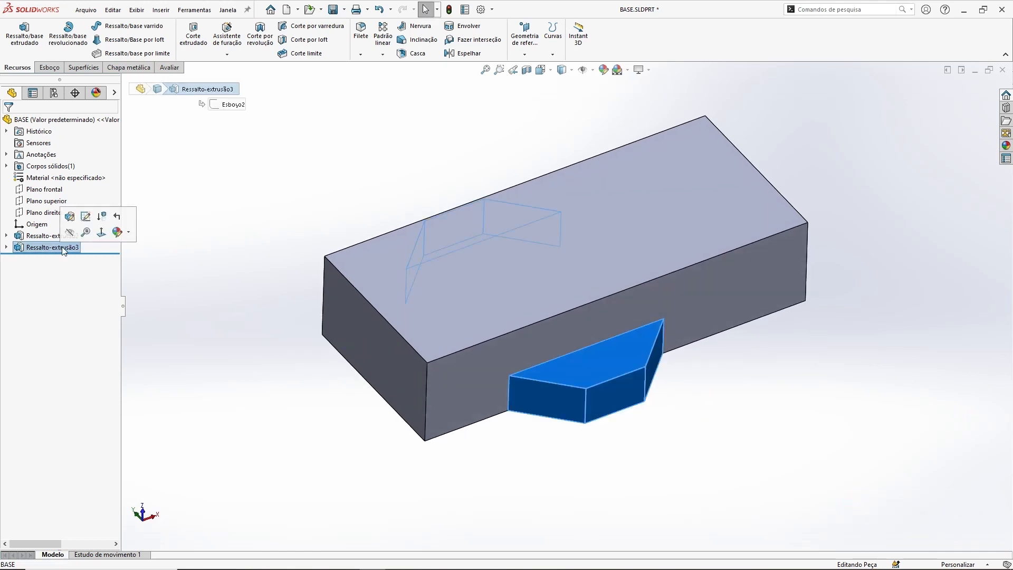
left_click(70, 218)
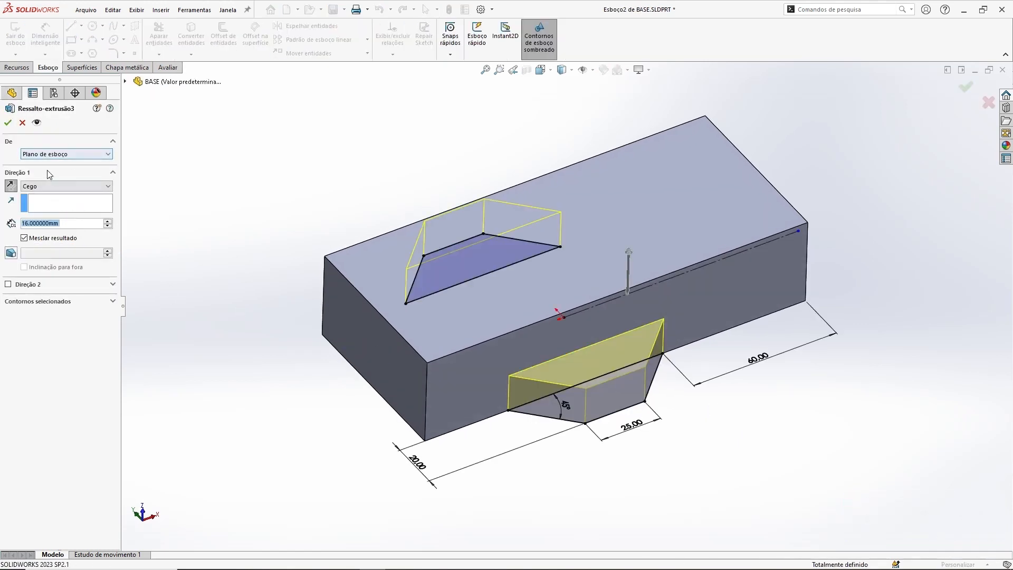
left_click(55, 188)
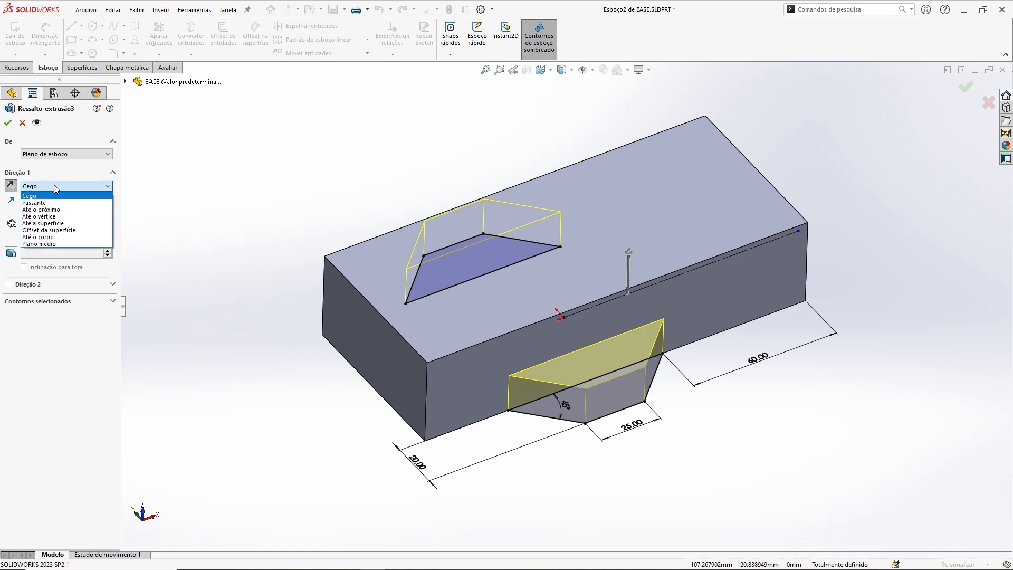
left_click(47, 223)
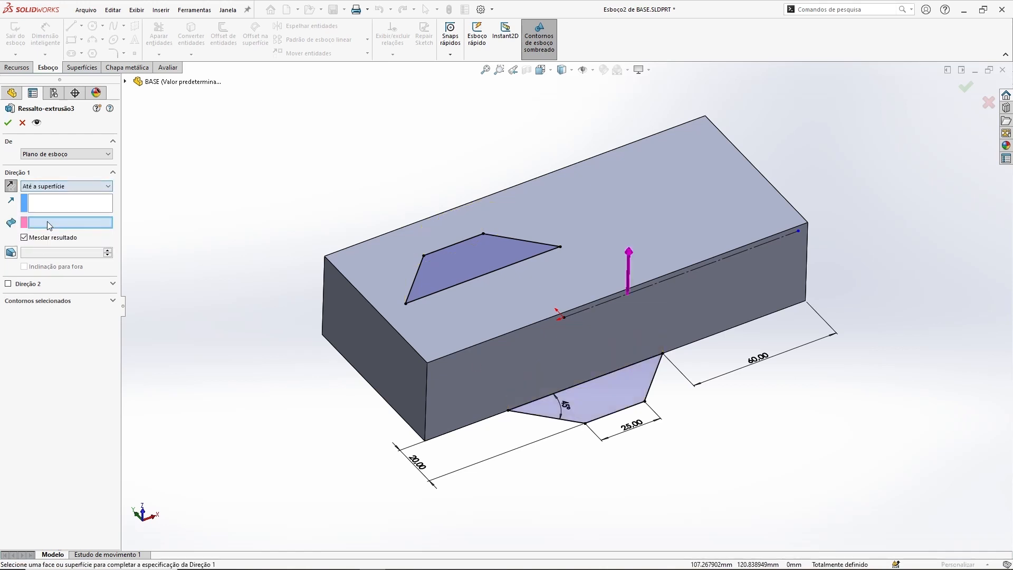
left_click(387, 242)
left_click(8, 125)
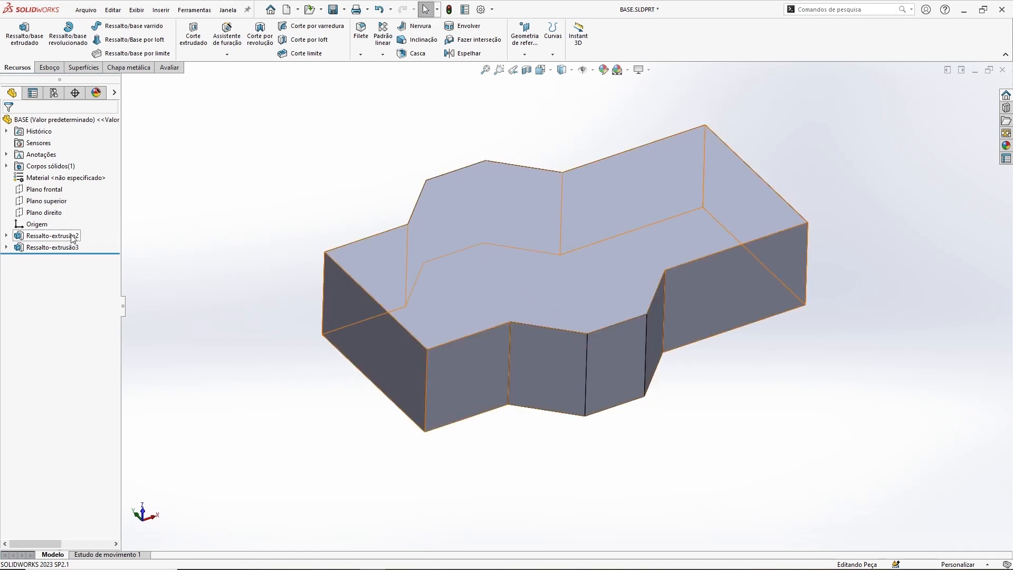
Step: Set the rectangular block's extrusion depth to 16 mm
middle_click_drag(425, 358, 647, 274)
middle_click_drag(776, 416, 772, 385)
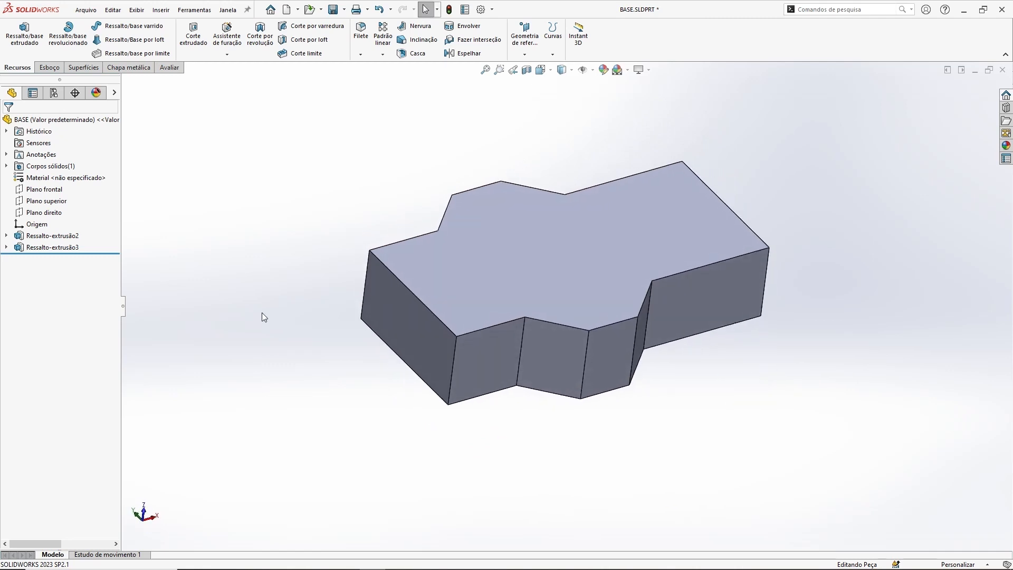
left_click(53, 236)
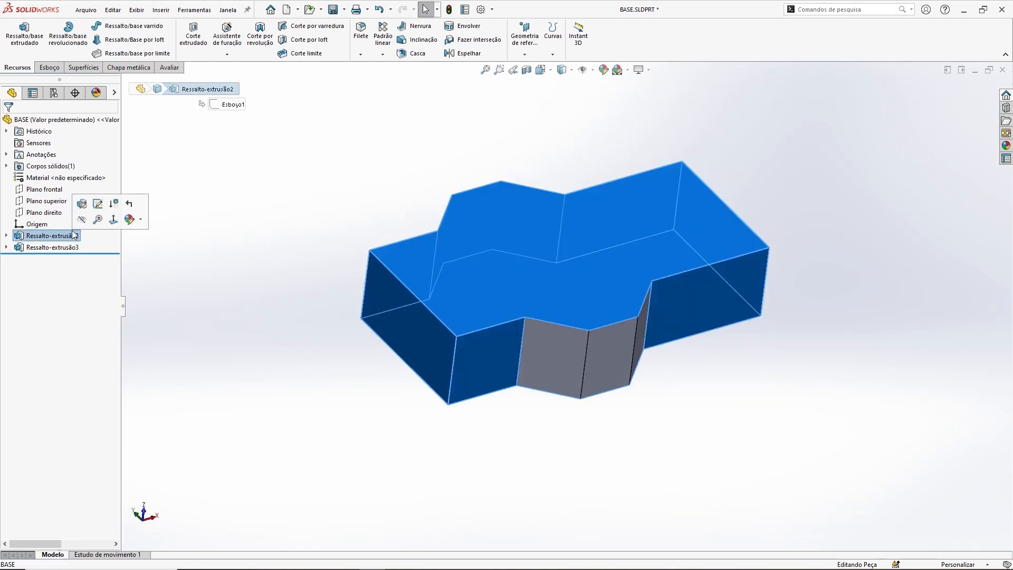
left_click(81, 208)
type("16")
key("Return")
key("Return")
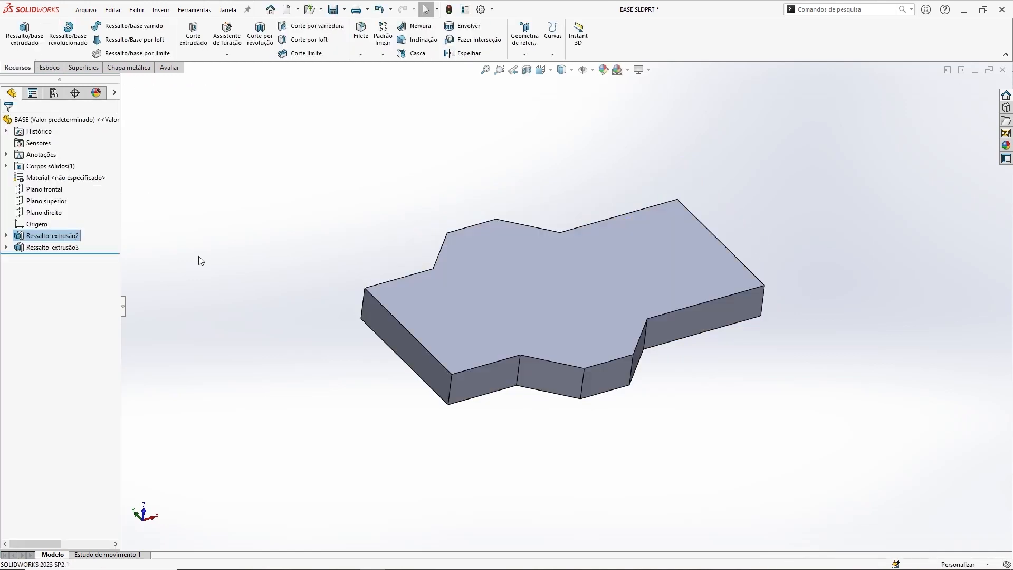
Step: Fillet the four inner vertical edges where the trapezoids meet the block's long sides with a symmetric 20 mm radius
middle_click_drag(649, 279, 805, 390)
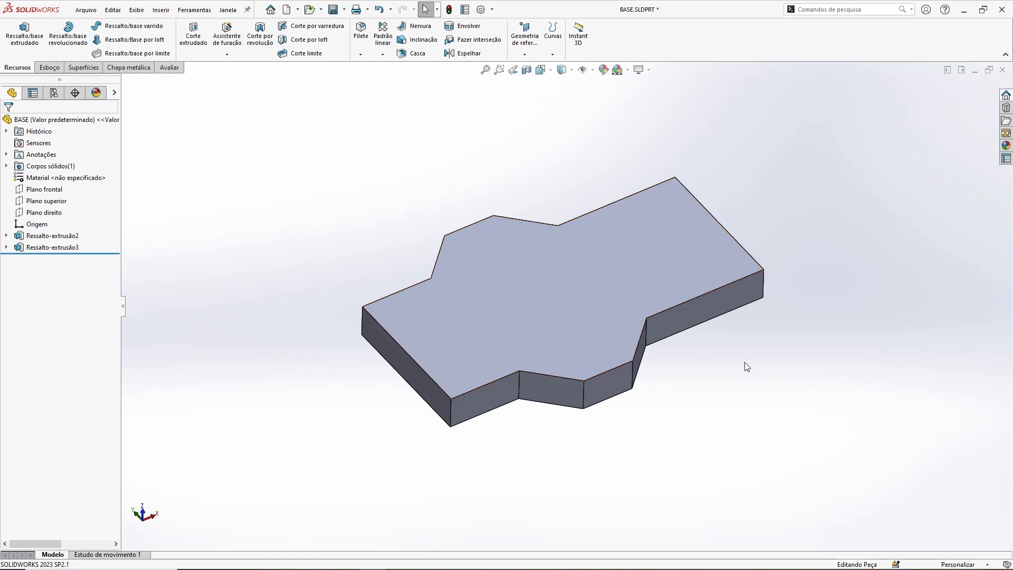
mouse_move(638, 249)
middle_mouse_down()
mouse_move(633, 235)
mouse_move(628, 255)
middle_mouse_up()
scroll(554, 264, "down", 1)
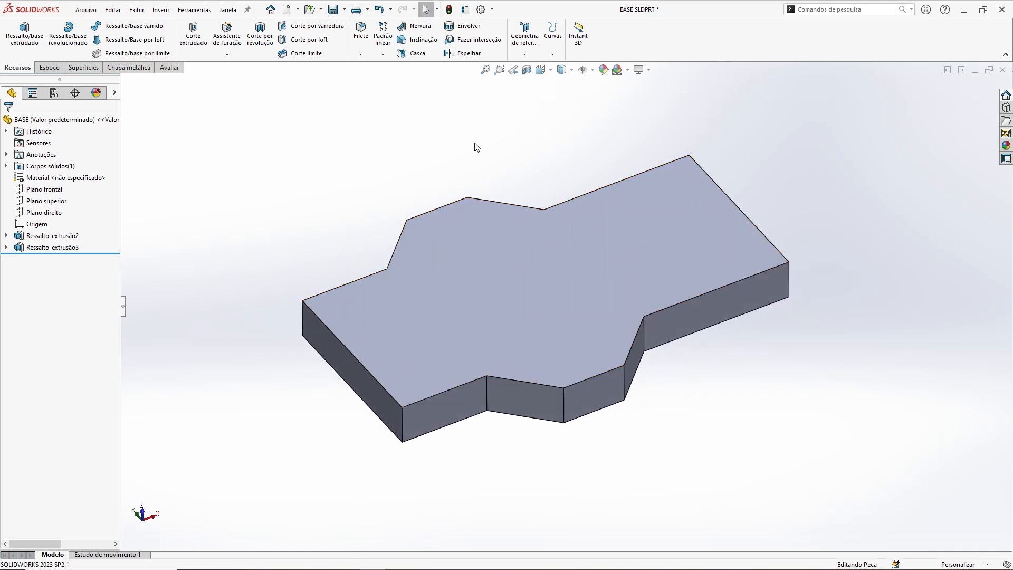
left_click(360, 33)
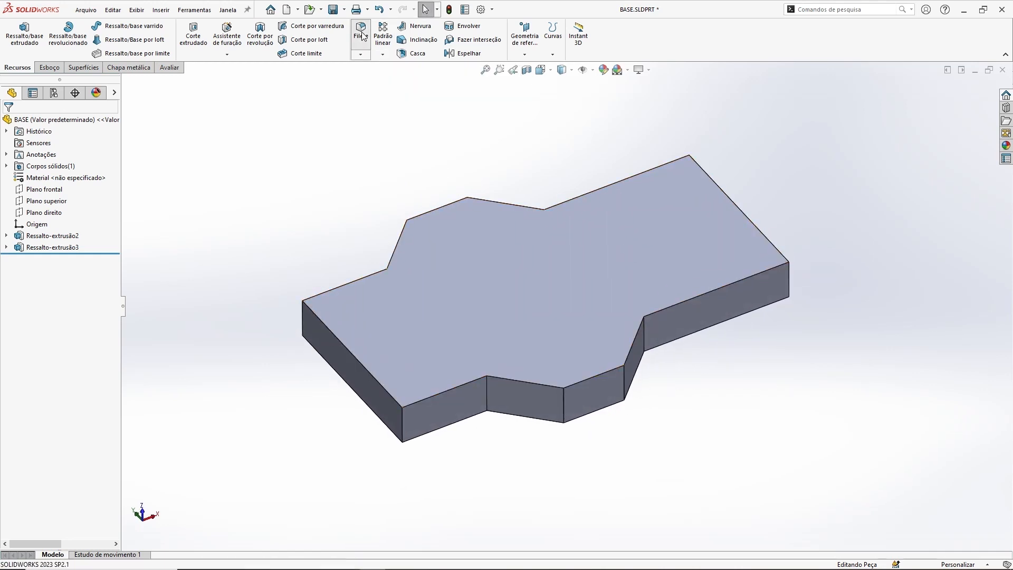
left_click(486, 389)
middle_click_drag(737, 397, 710, 409)
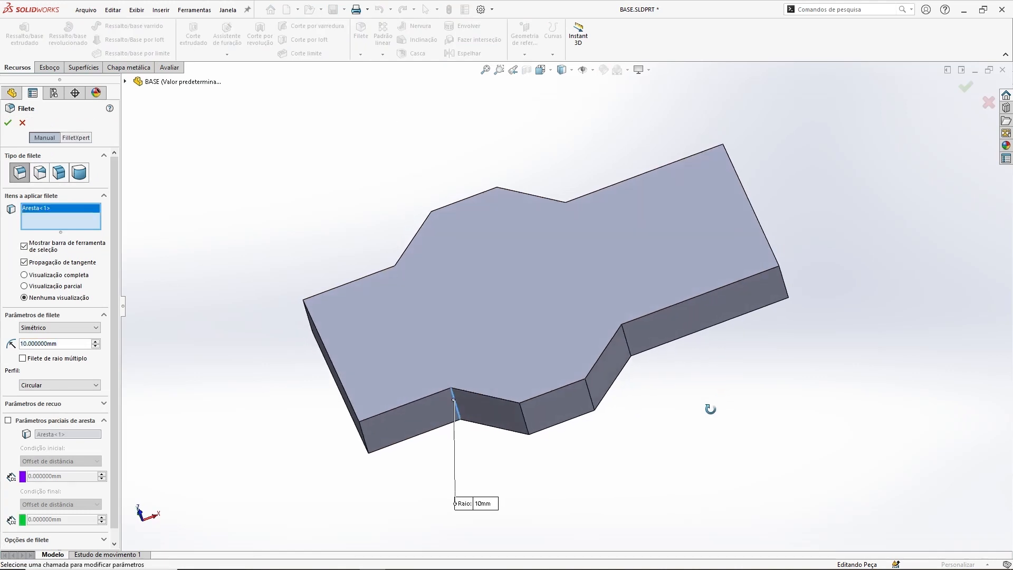
left_click(627, 341)
middle_click_drag(552, 211, 569, 377)
left_click(564, 214)
middle_click_drag(564, 214, 435, 270)
left_click(435, 270)
middle_click_drag(684, 403, 681, 139)
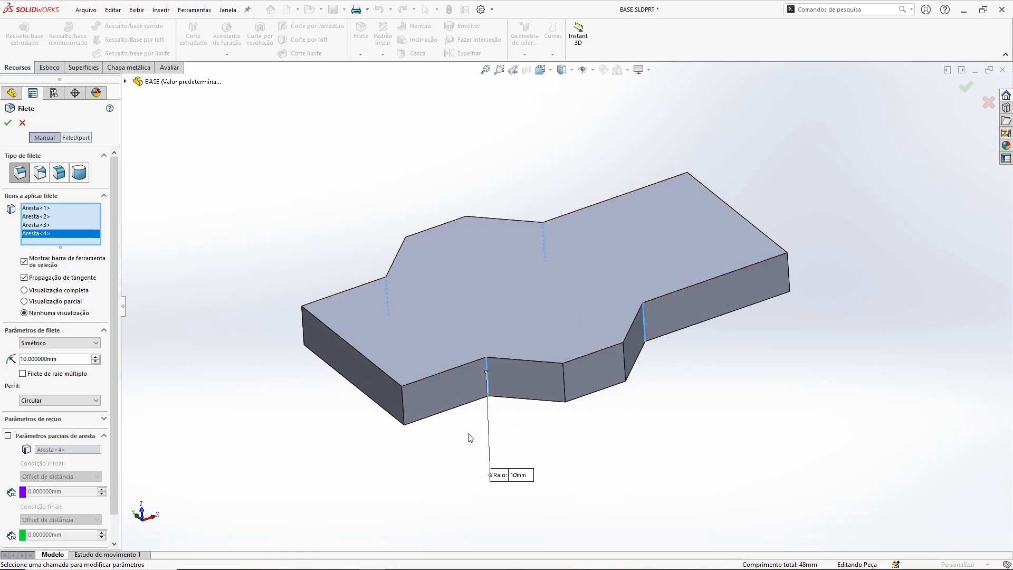
double_click(65, 362)
type("20")
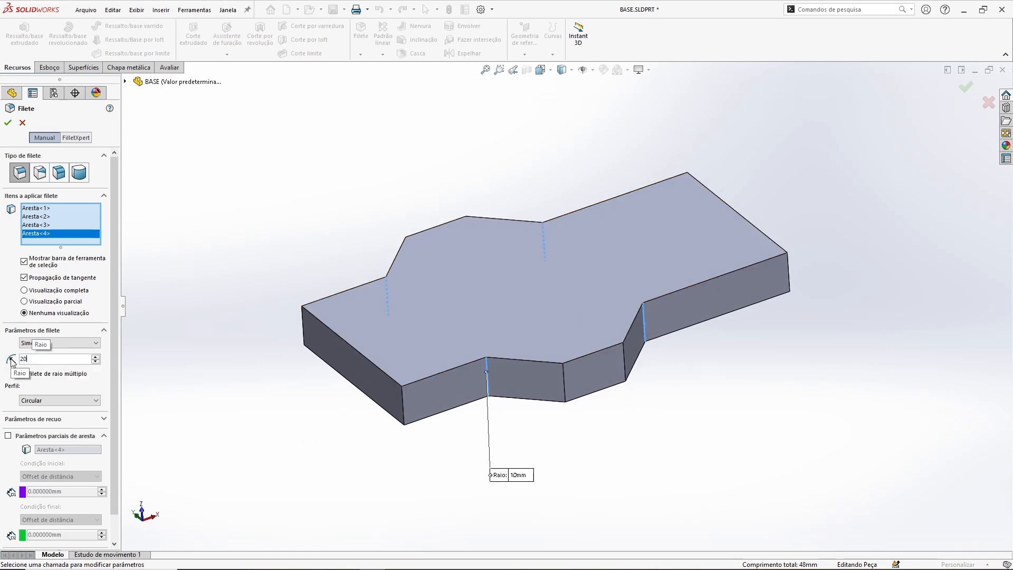
key("Return")
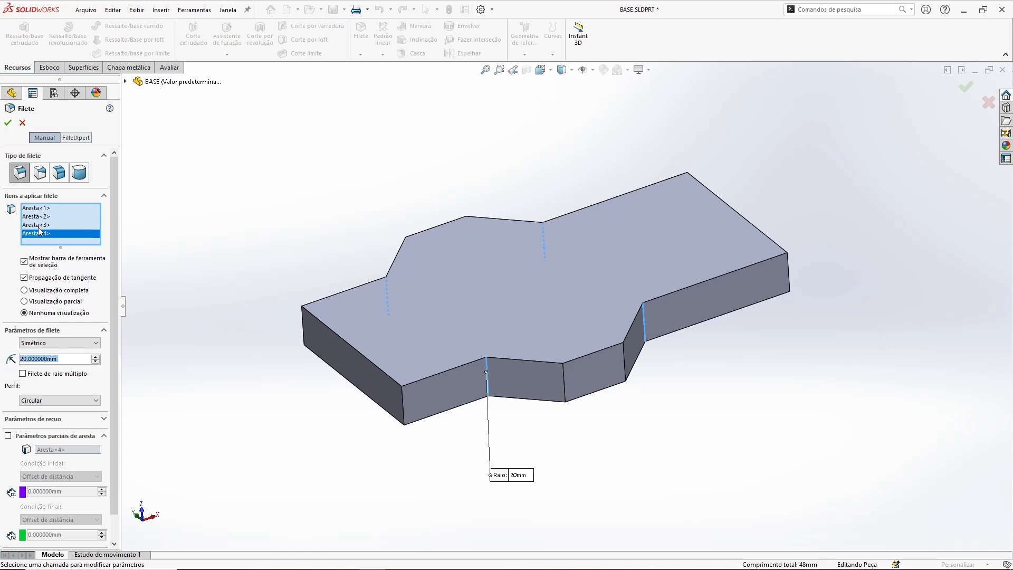
left_click(8, 123)
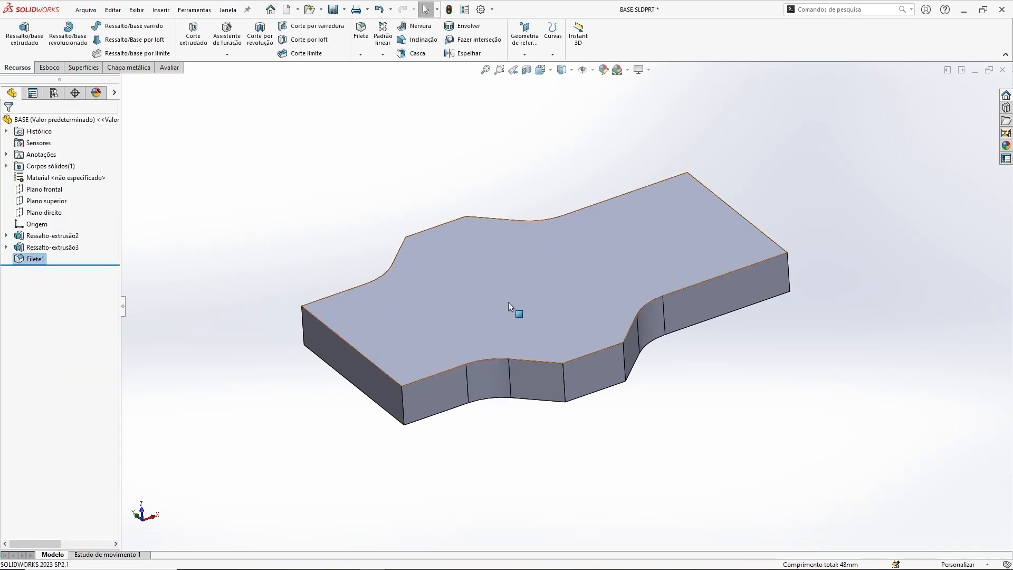
Step: Check the radius of one fillet face and the length of the trapezoid's outer vertical edge
middle_click_drag(546, 382, 607, 181)
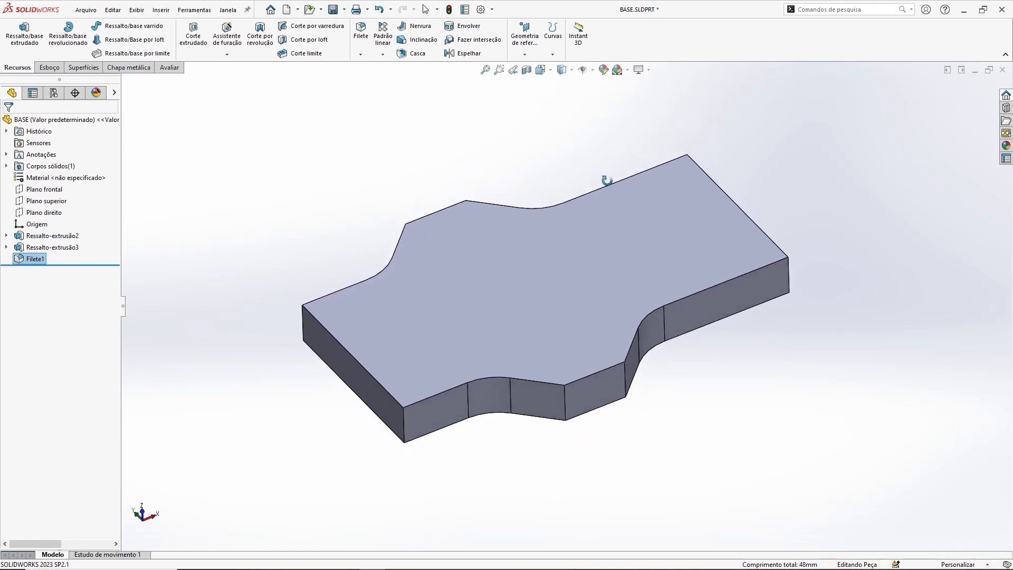
left_click(481, 400)
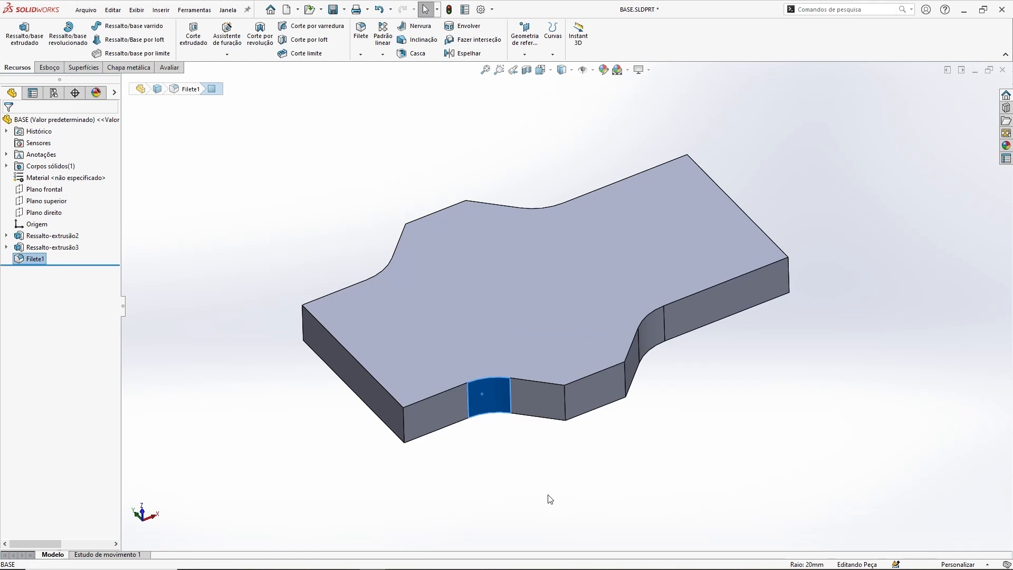
left_click(564, 400)
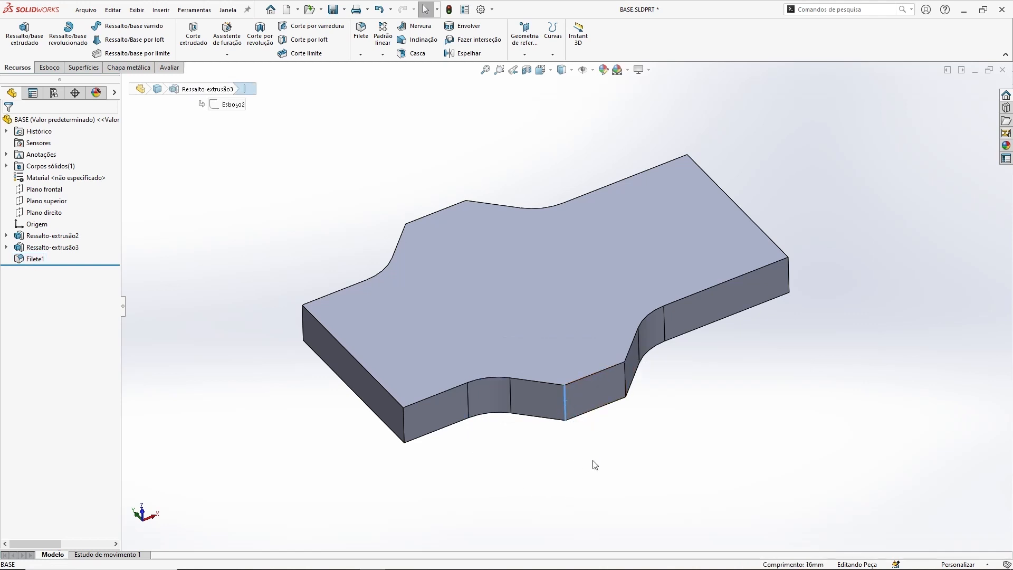
left_click(595, 464)
middle_click_drag(745, 316, 761, 477)
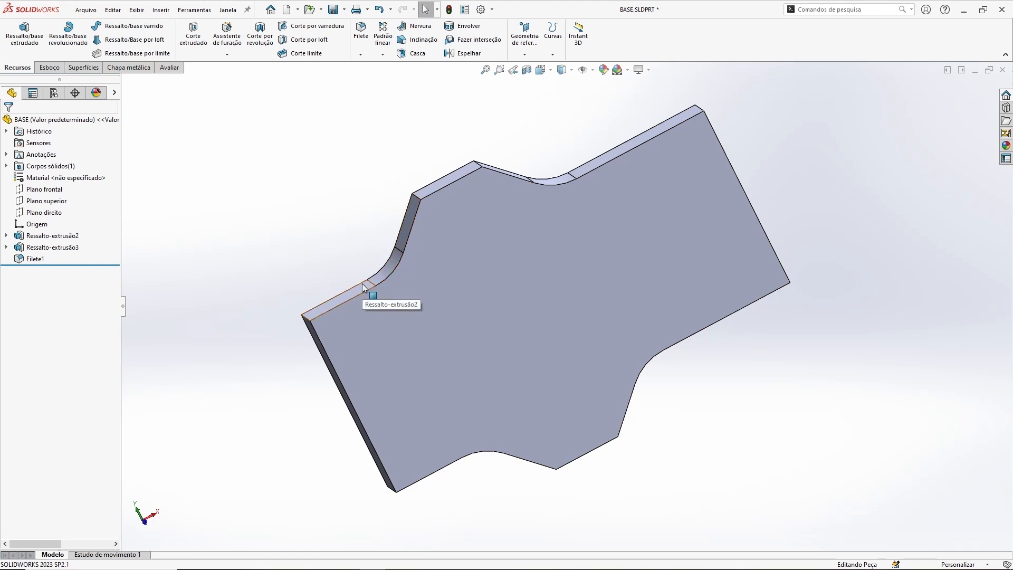
middle_click_drag(726, 275, 872, 280)
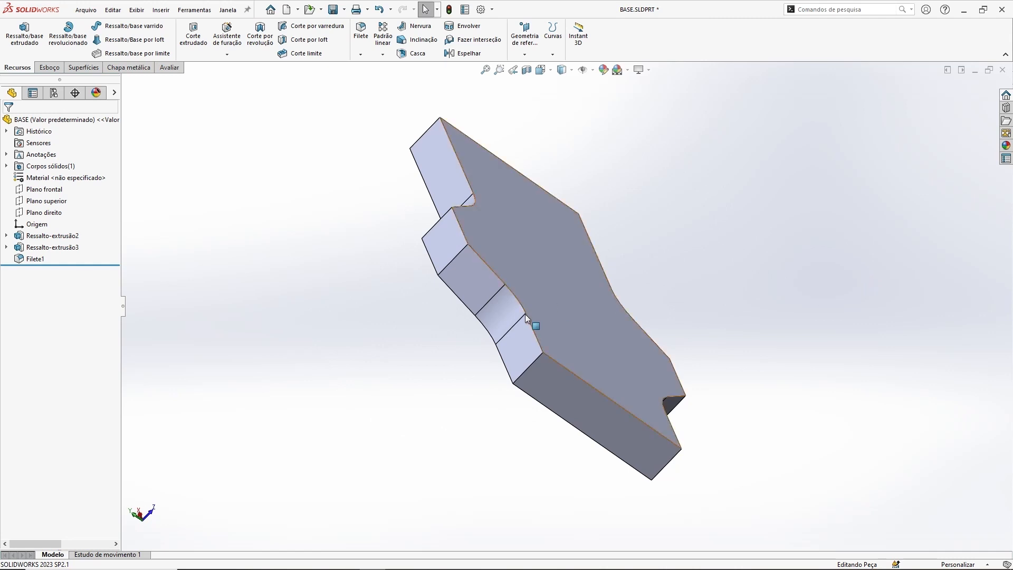
middle_click_drag(688, 296, 678, 355)
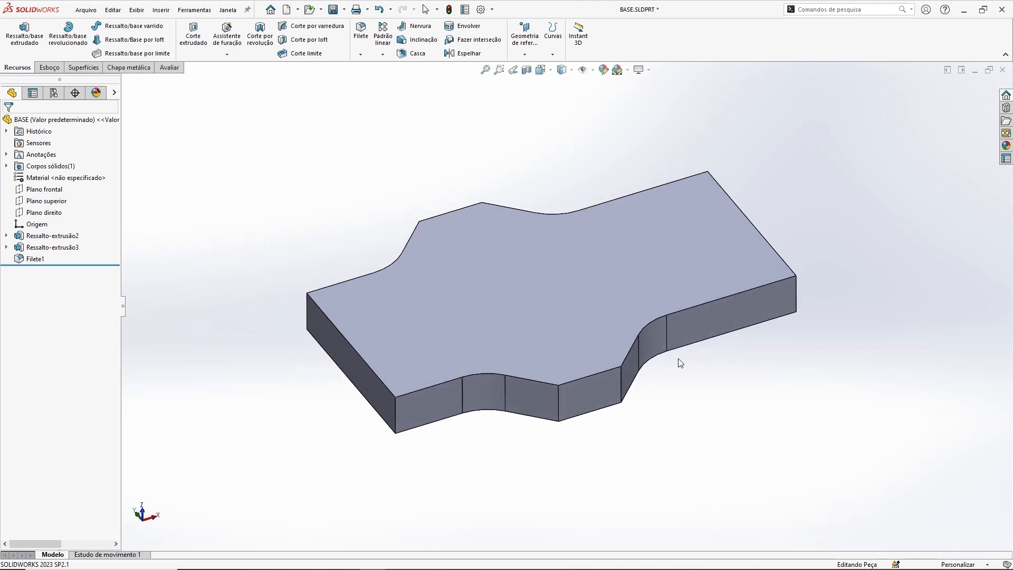
Step: Chamfer the four vertical corner edges of the rectangular block at 1 mm and 45°
left_click(360, 55)
left_click(376, 80)
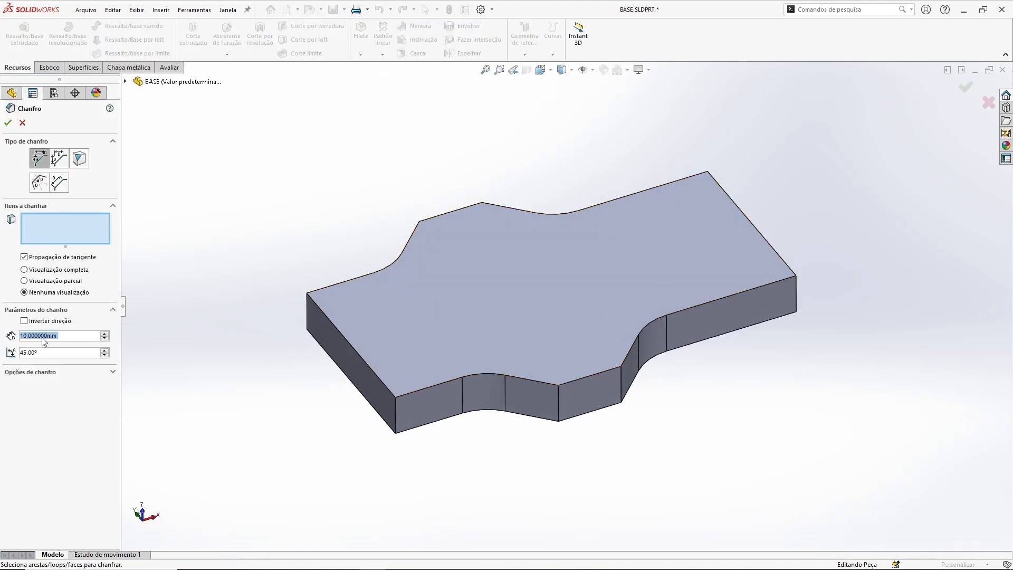
type("1")
key("Return")
left_click(393, 406)
left_click(308, 304)
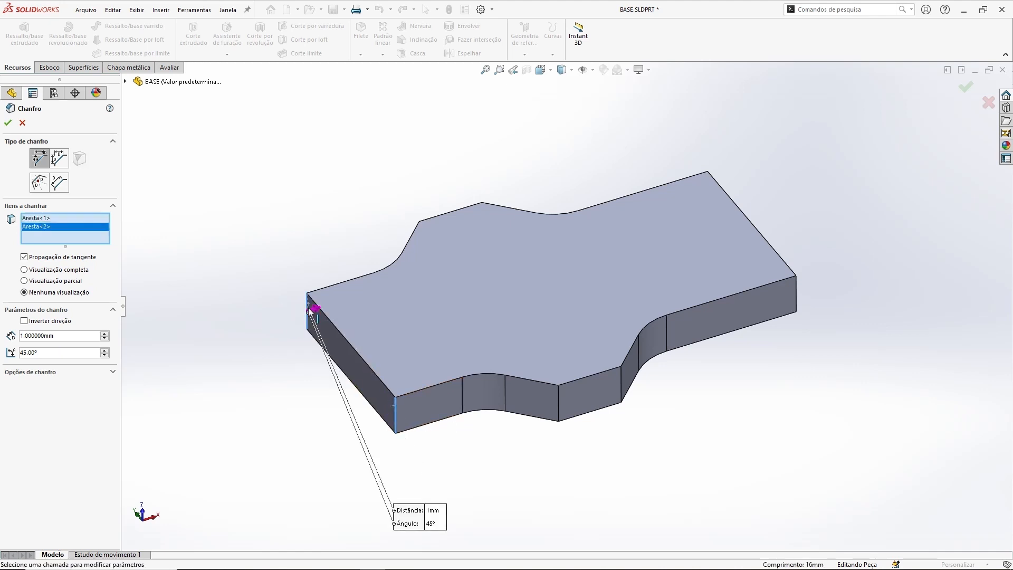
middle_click_drag(793, 318, 746, 373)
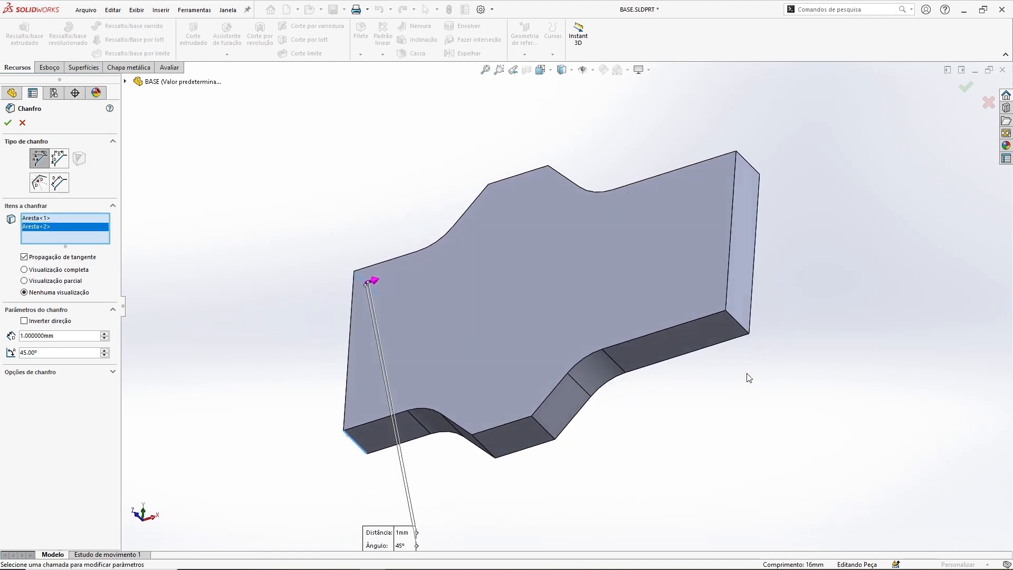
left_click(745, 329)
middle_click_drag(745, 330, 606, 158)
left_click(717, 310)
left_click(7, 126)
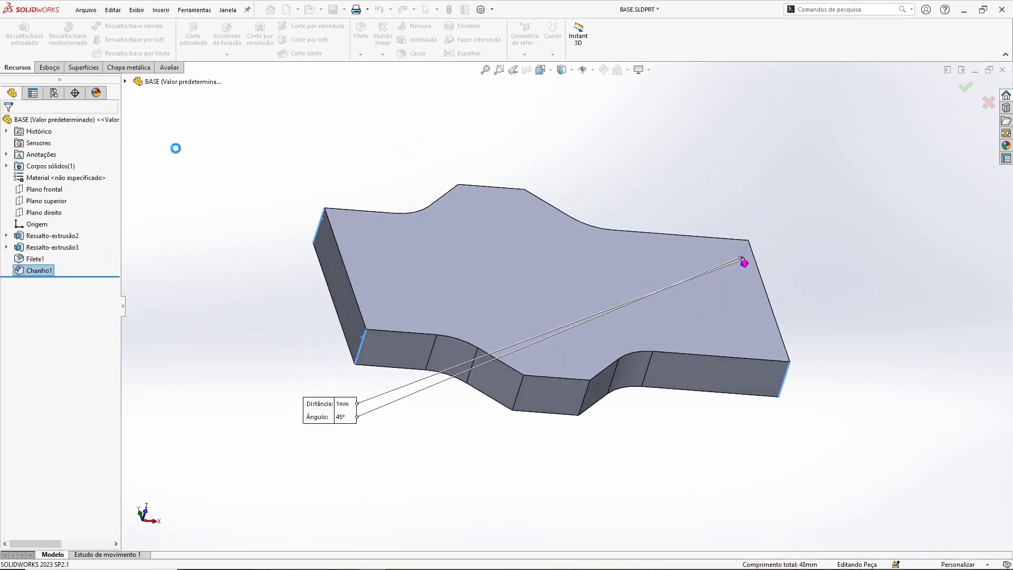
middle_click_drag(554, 244, 540, 219)
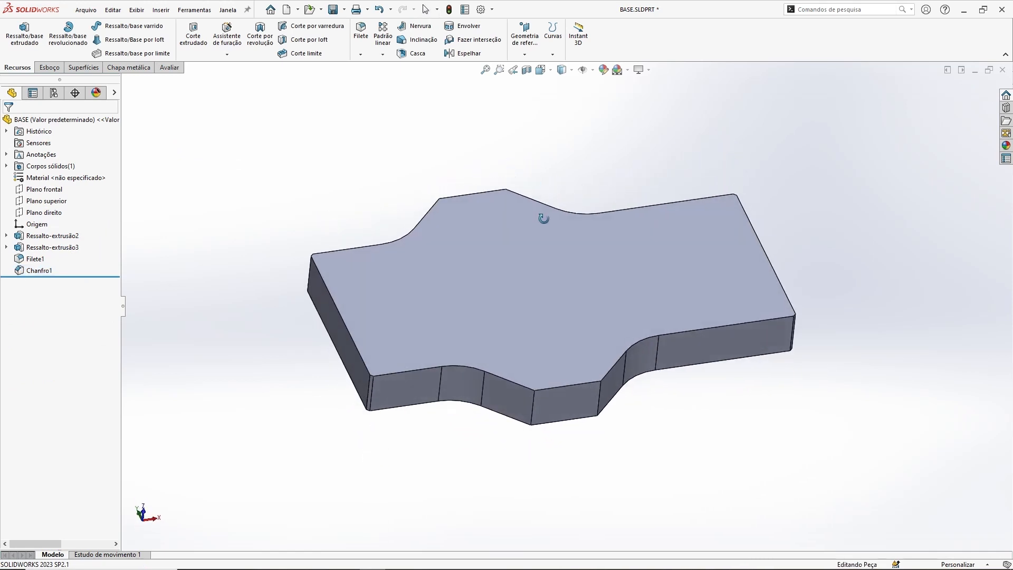
Step: Colour the whole BASE part light grey (RGB 236, 236, 236) and save the file
right_click(74, 119)
mouse_move(98, 105)
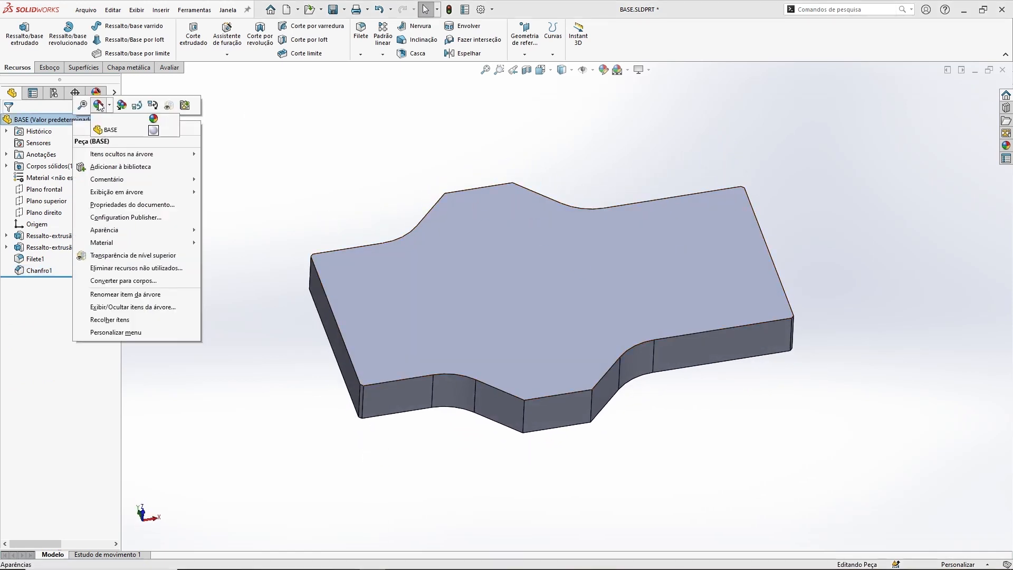
left_click(107, 131)
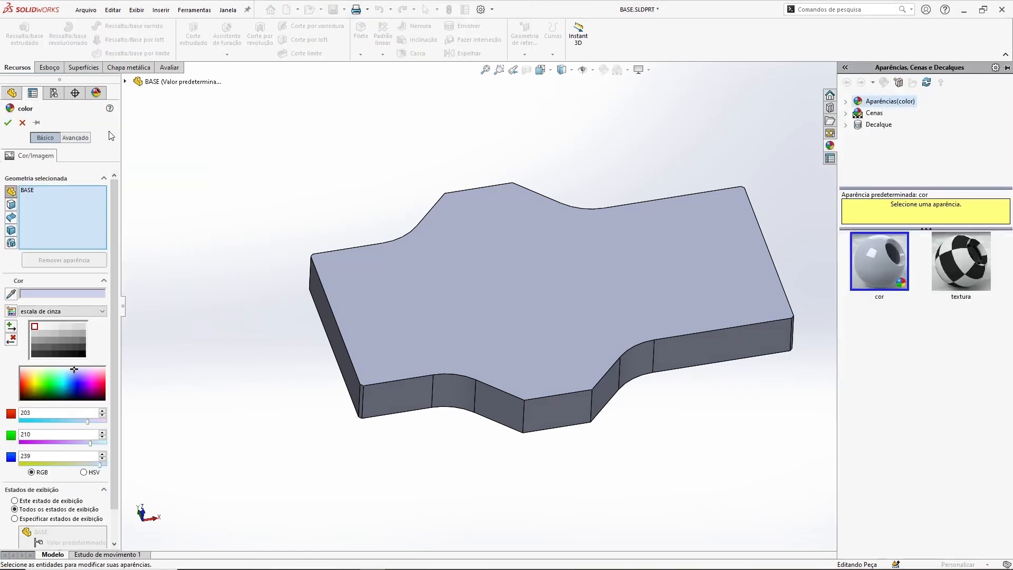
left_click(81, 333)
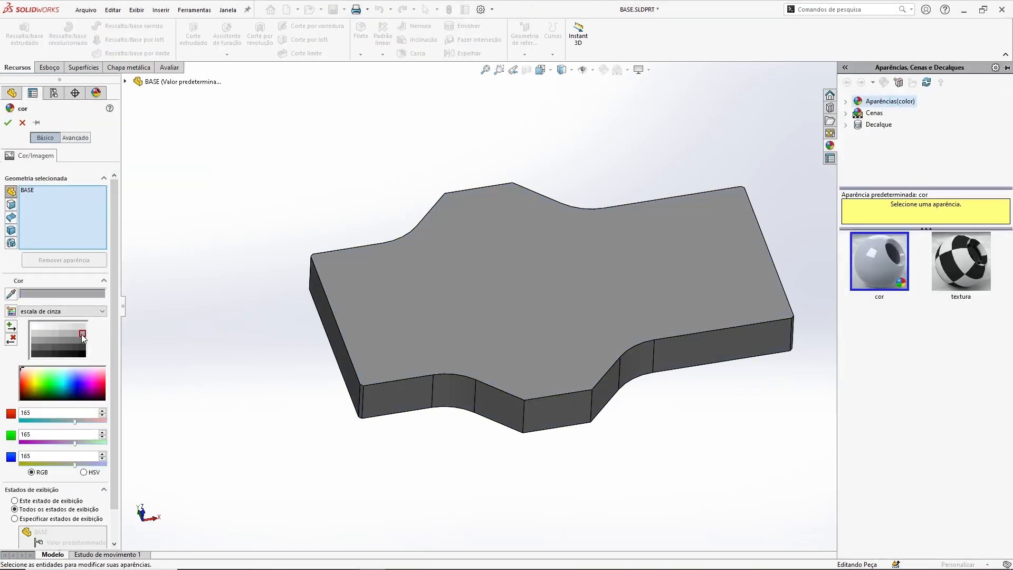
left_click(75, 327)
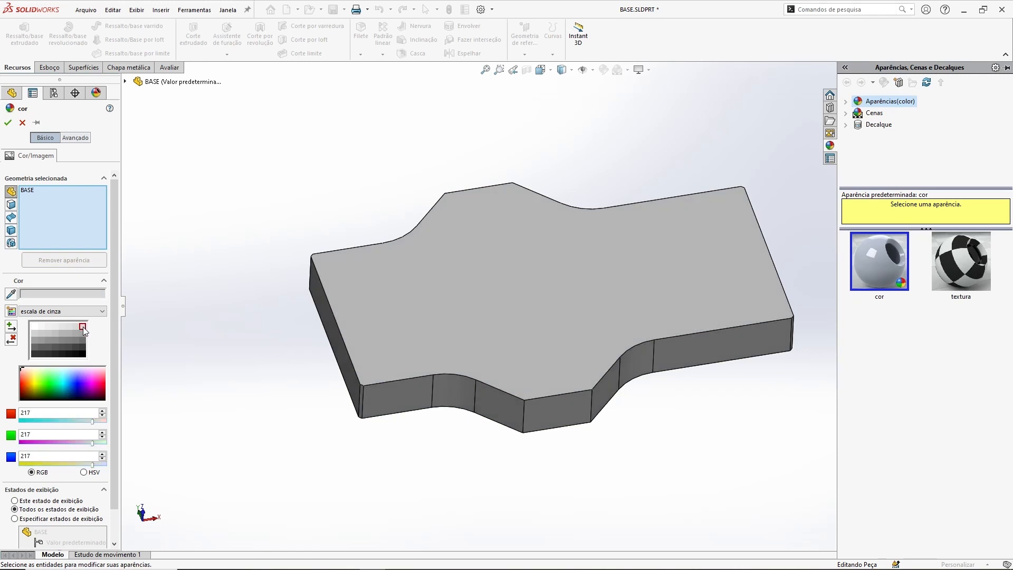
left_click(55, 327)
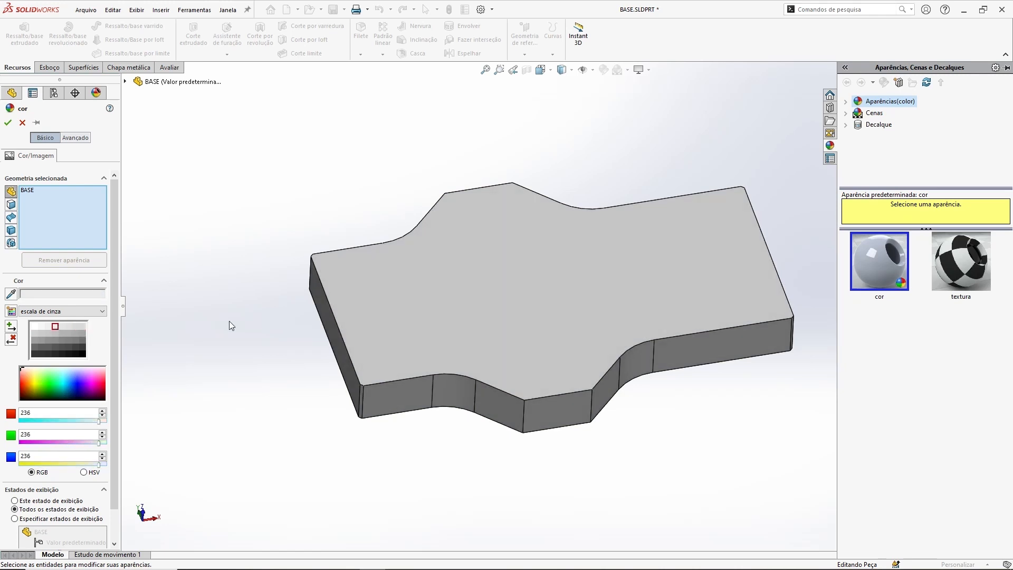
left_click(7, 123)
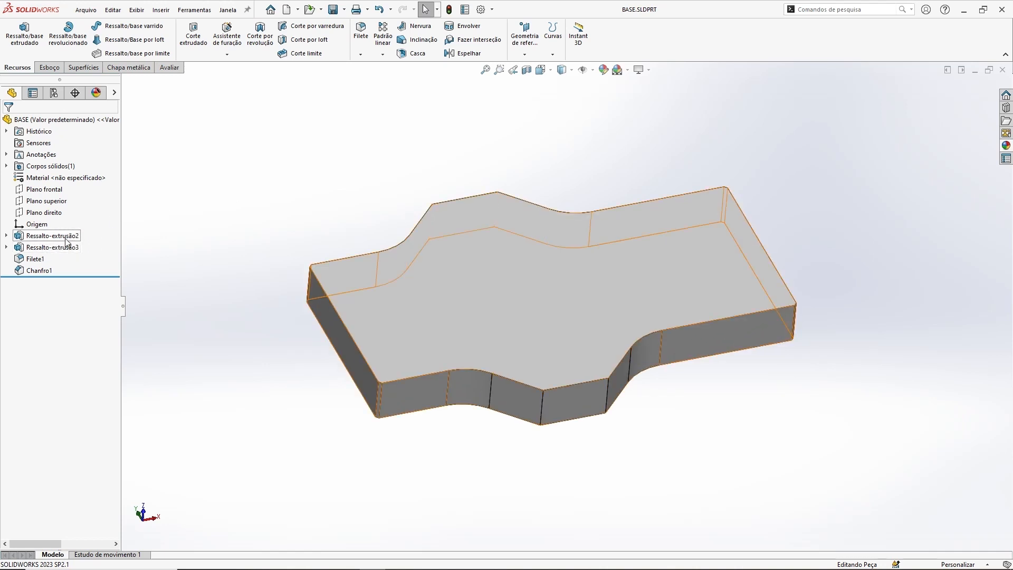
Step: Review the finished BASE part from the front and at an angle, and close its document
middle_click_drag(786, 357, 831, 330)
key("ctrl+1")
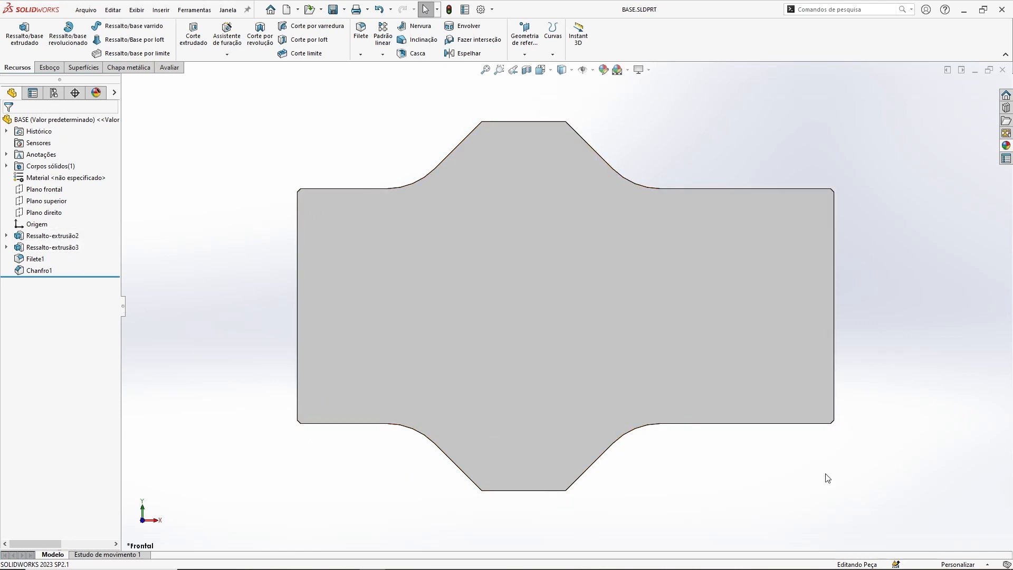
key("ctrl+7")
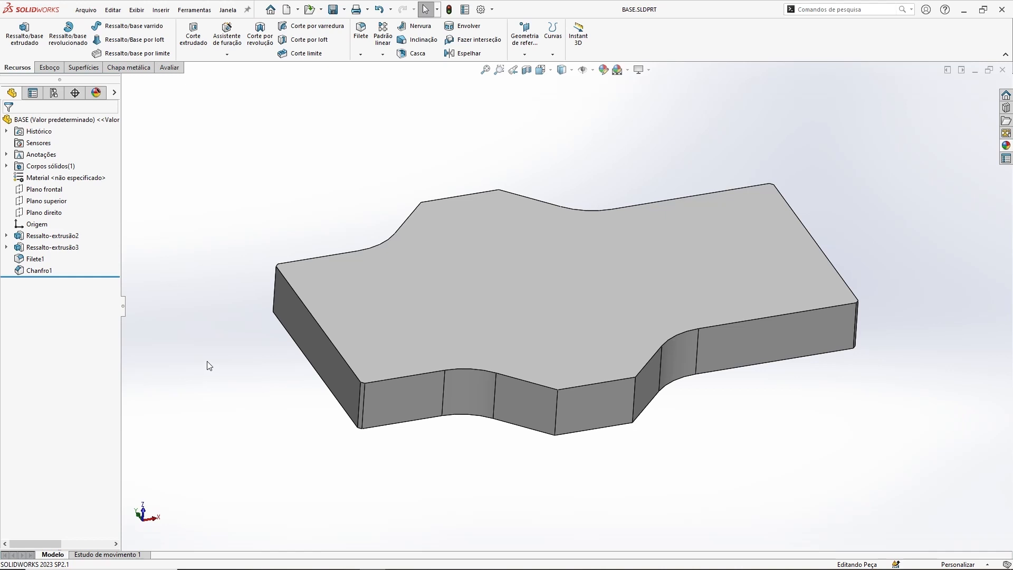
middle_click_drag(656, 95, 654, 129)
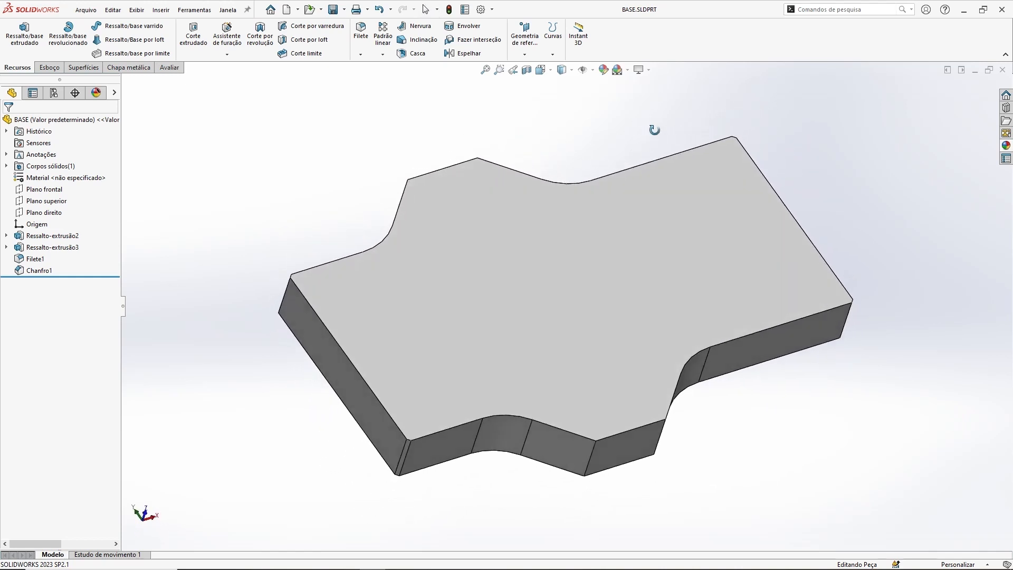
middle_click_drag(596, 327, 806, 382)
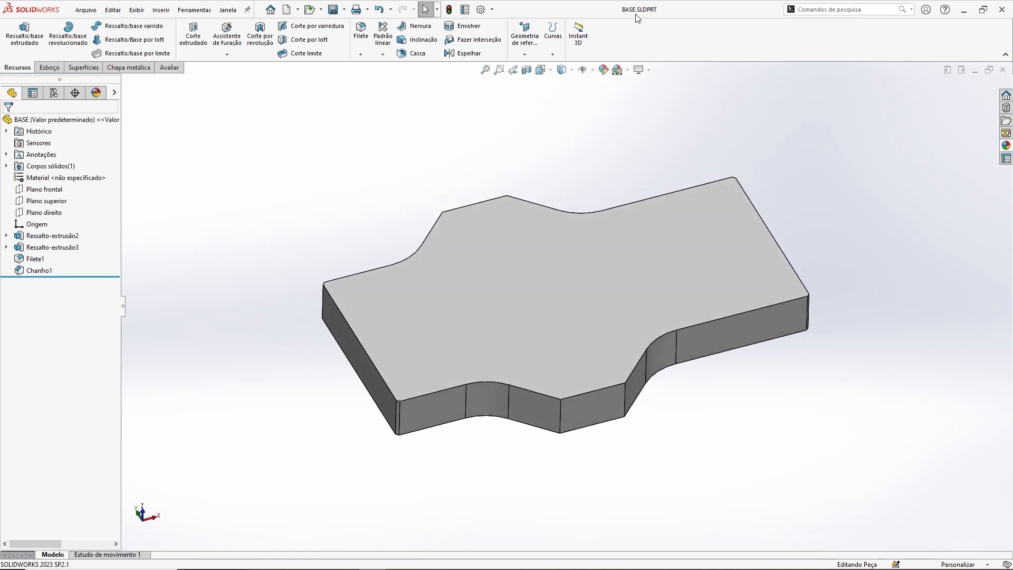
left_click(1002, 70)
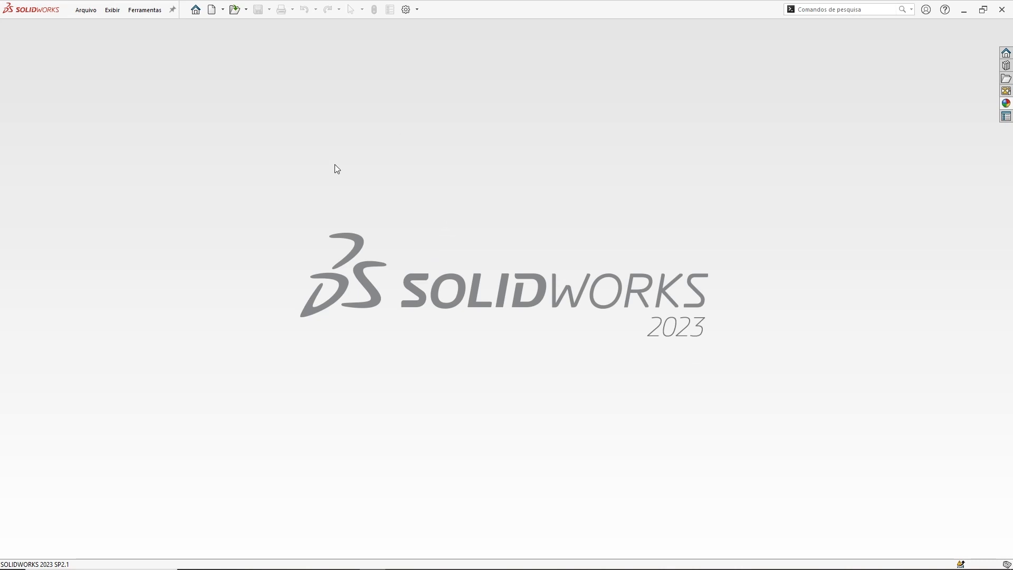
Step: Create a new assembly document
left_click(212, 11)
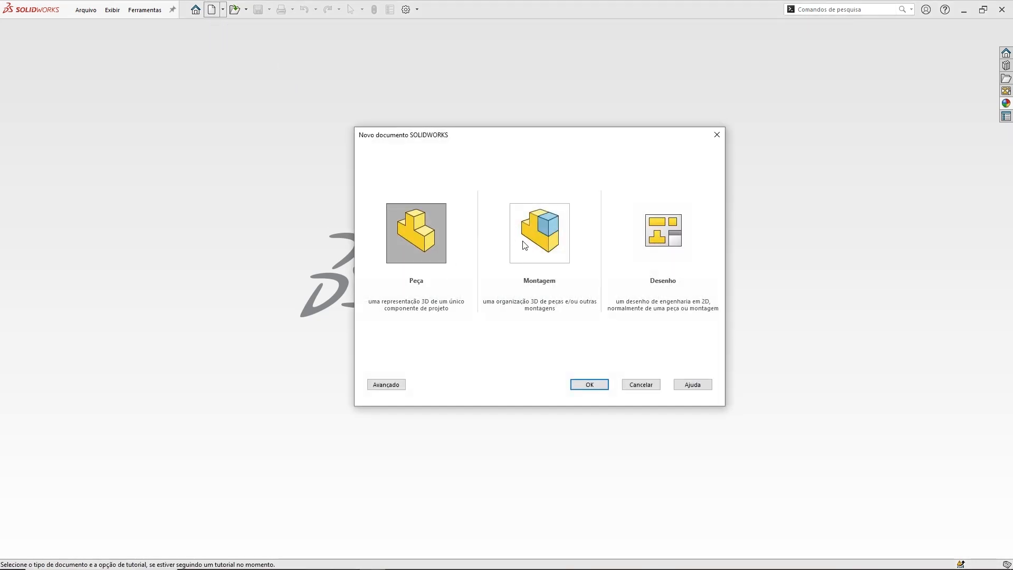
left_click(546, 239)
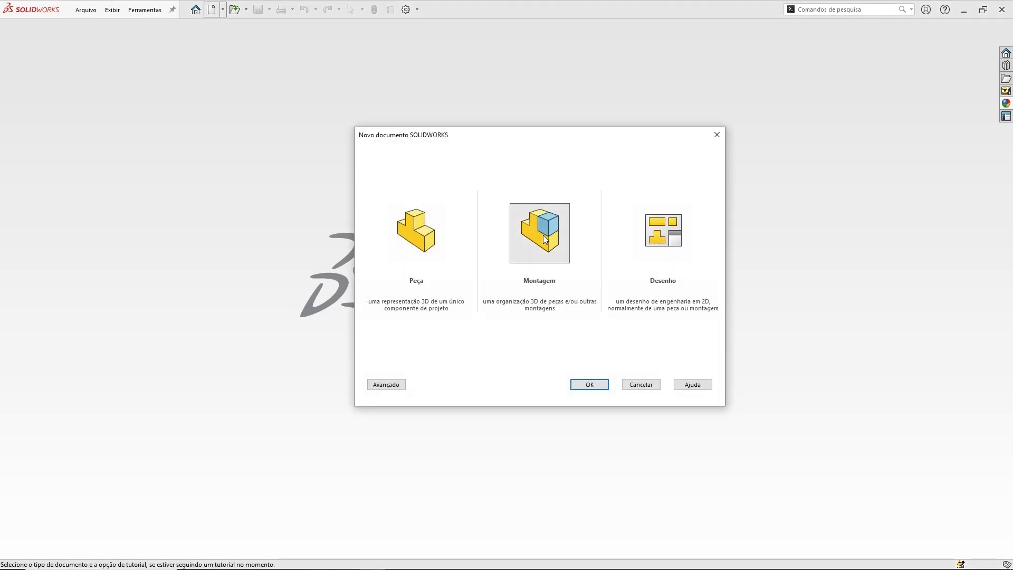
left_click(585, 386)
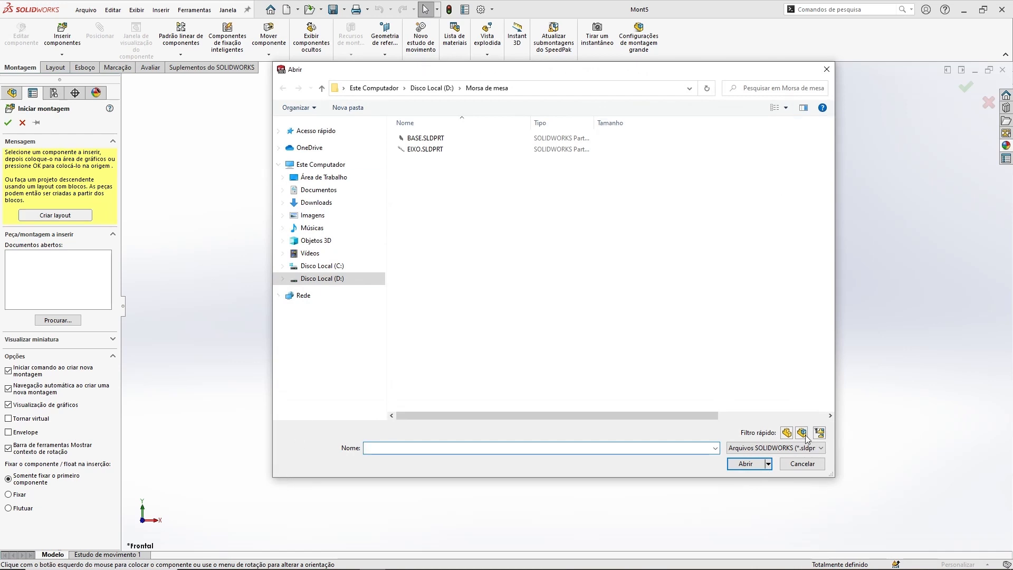
Step: Insert BASE.SLDPRT from the Morsa de mesa folder as the first component, placing it freely in the assembly
left_click_drag(688, 74, 666, 79)
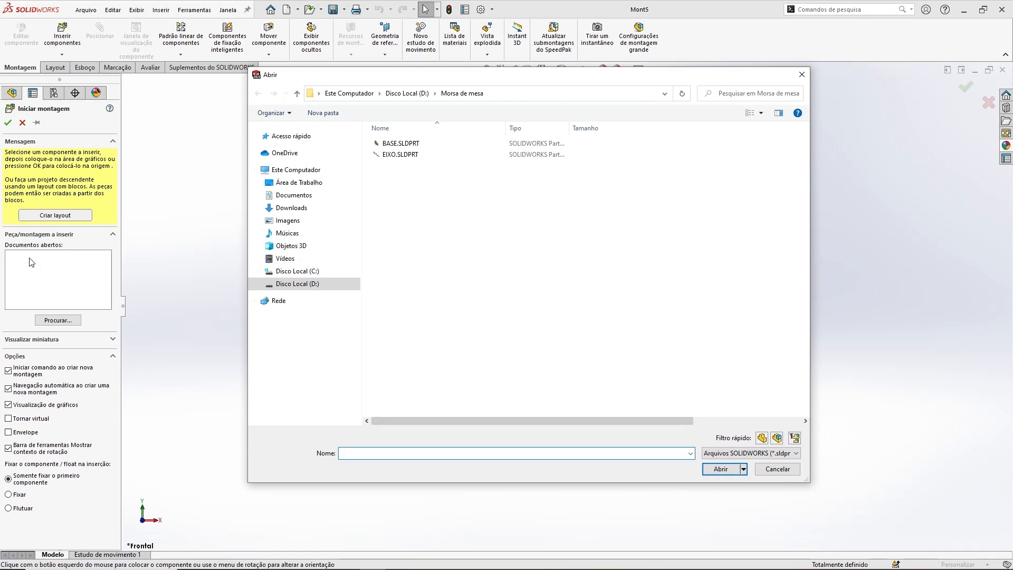
left_click(396, 144)
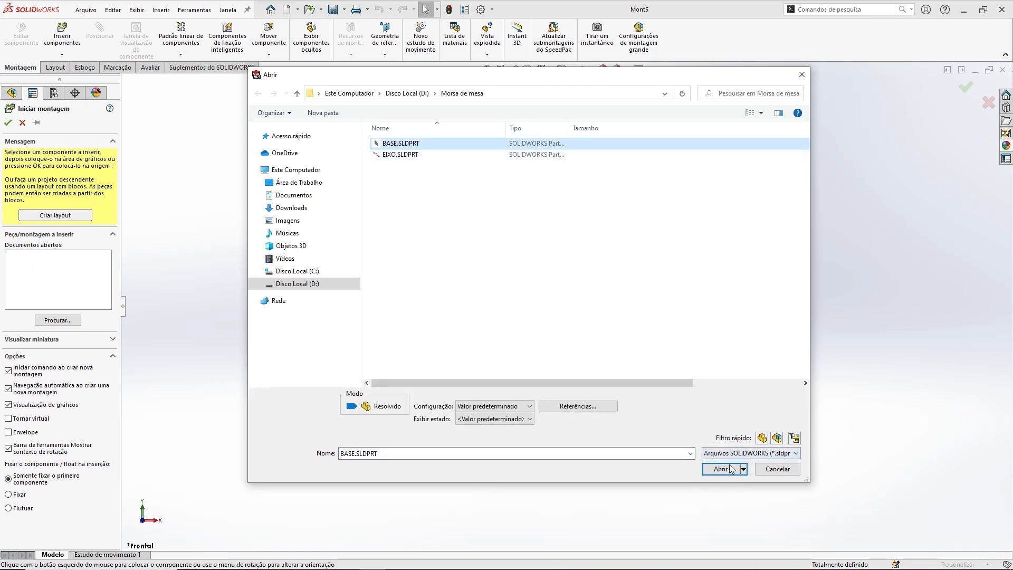
left_click(724, 472)
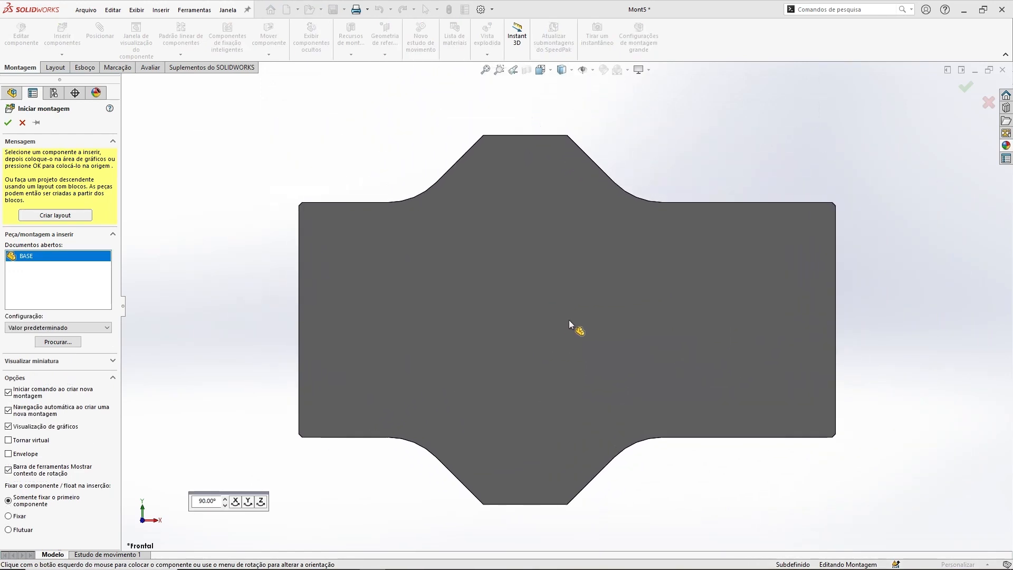
scroll(458, 283, "up", 5)
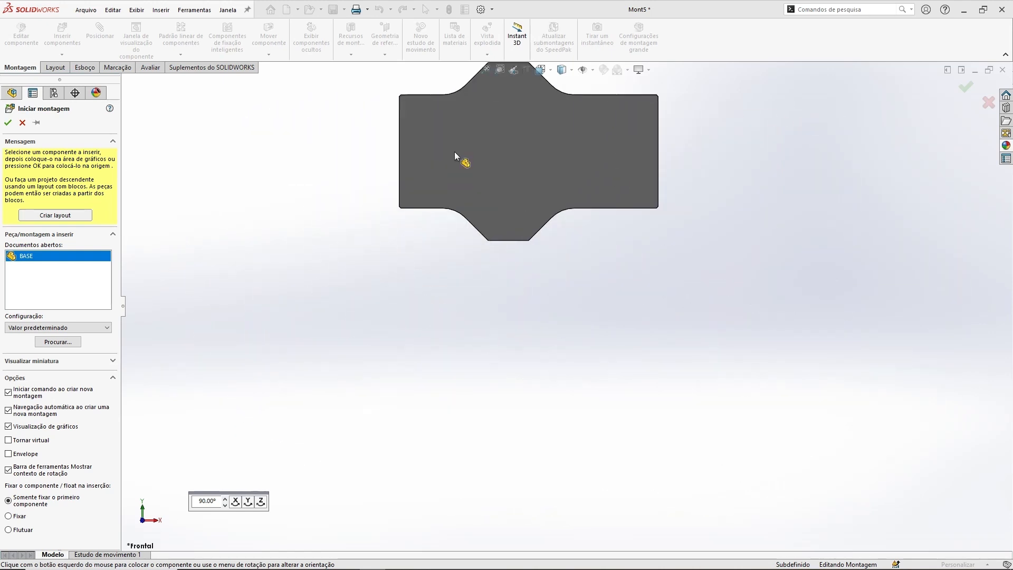
left_click(819, 192)
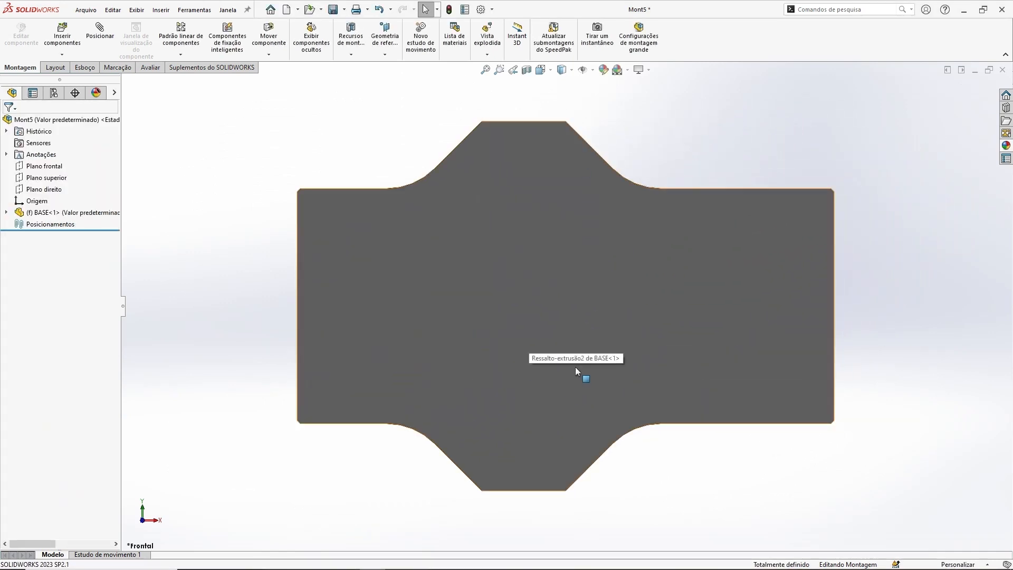
scroll(639, 294, "up", 4)
middle_click_drag(714, 373, 723, 228)
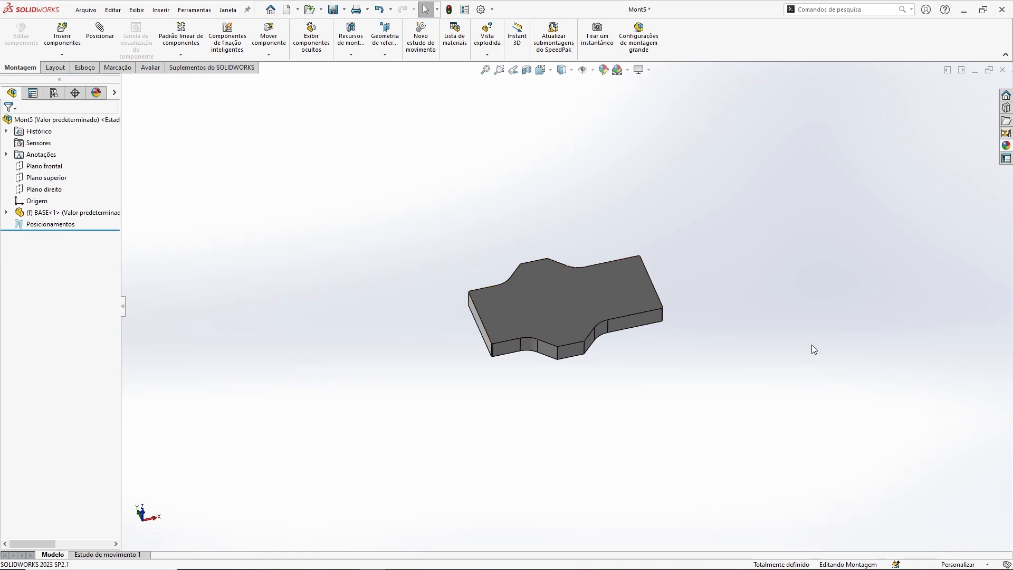
scroll(594, 310, "down", 2)
scroll(595, 311, "down", 2)
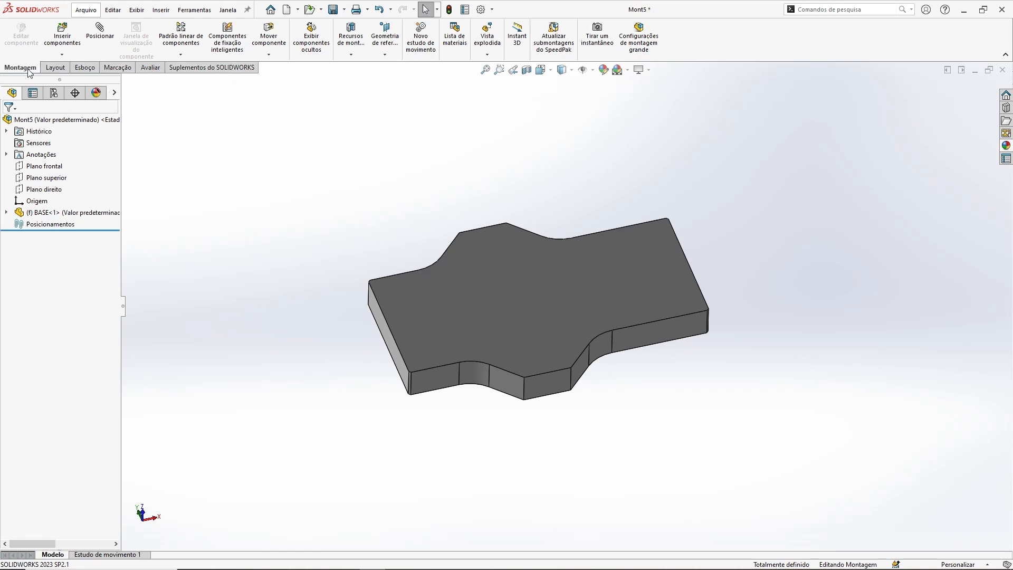
left_click(54, 67)
left_click(117, 67)
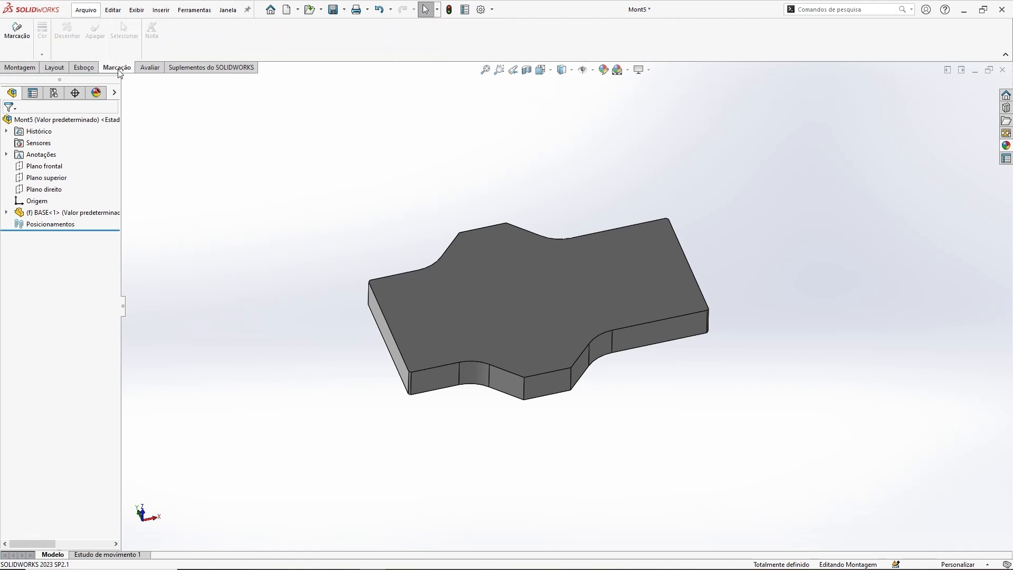
left_click(85, 68)
left_click(158, 73)
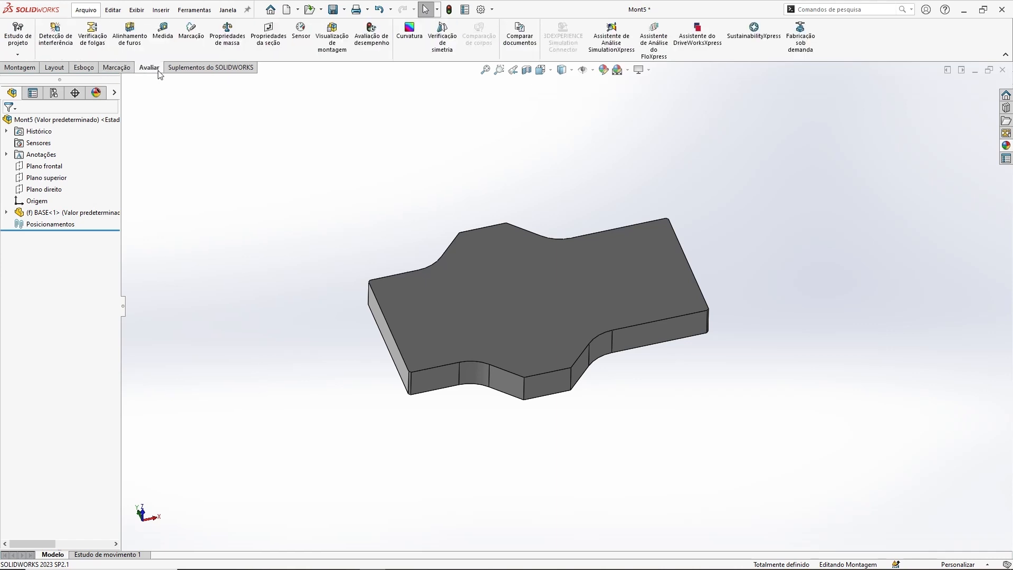
left_click(22, 68)
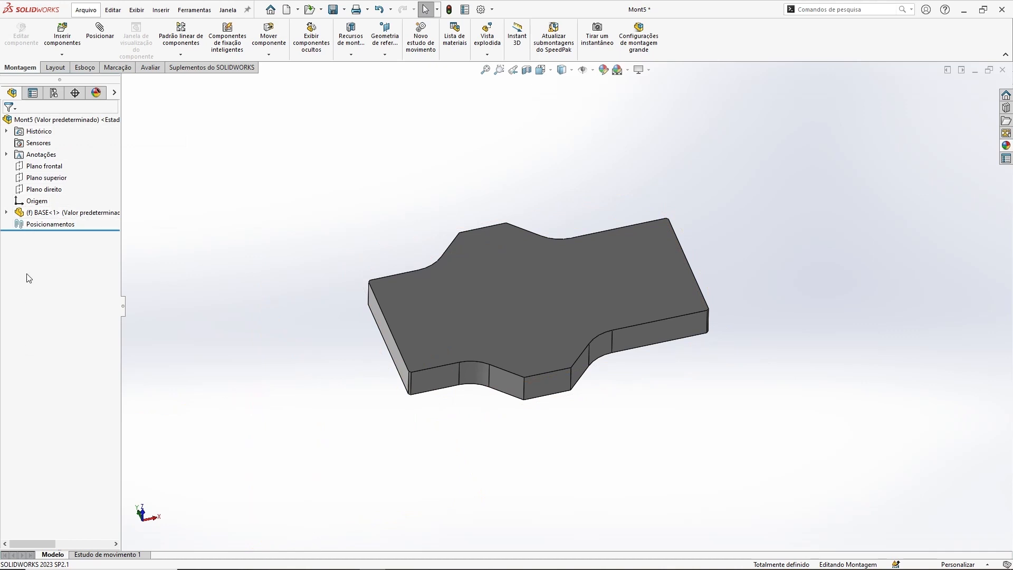
Step: Delete the BASE component from the assembly
left_click(47, 213)
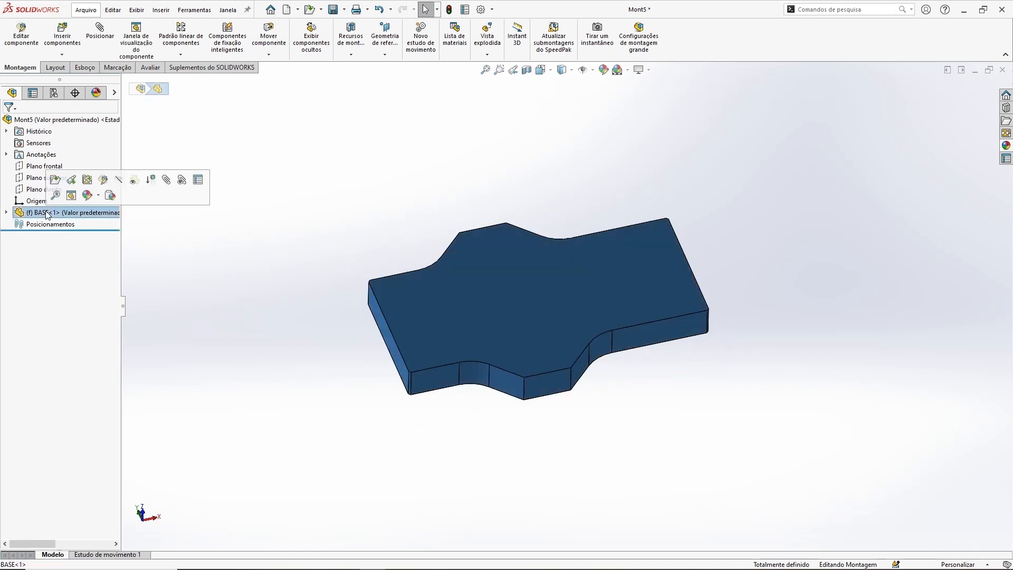
key("Delete")
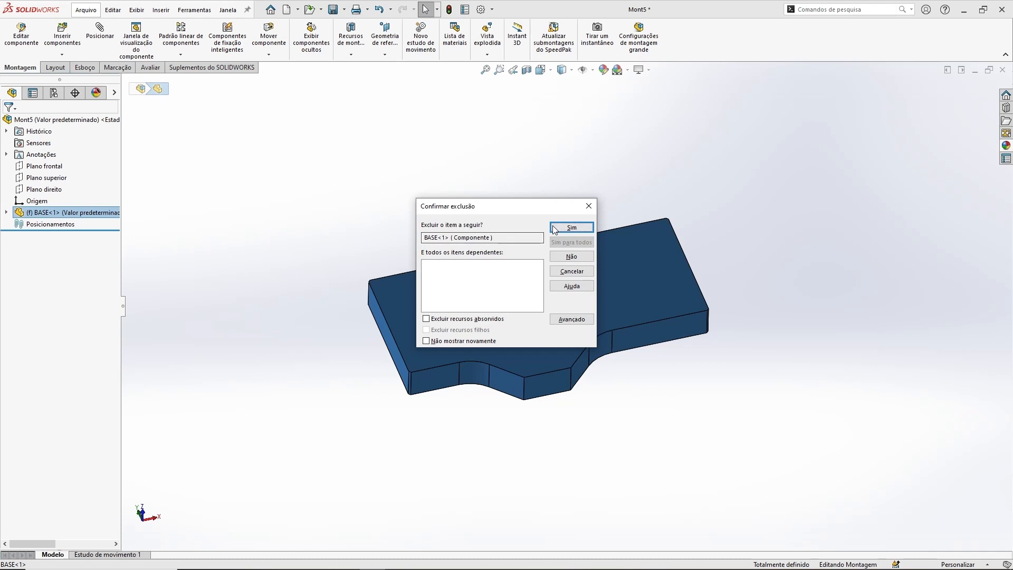
key("Return")
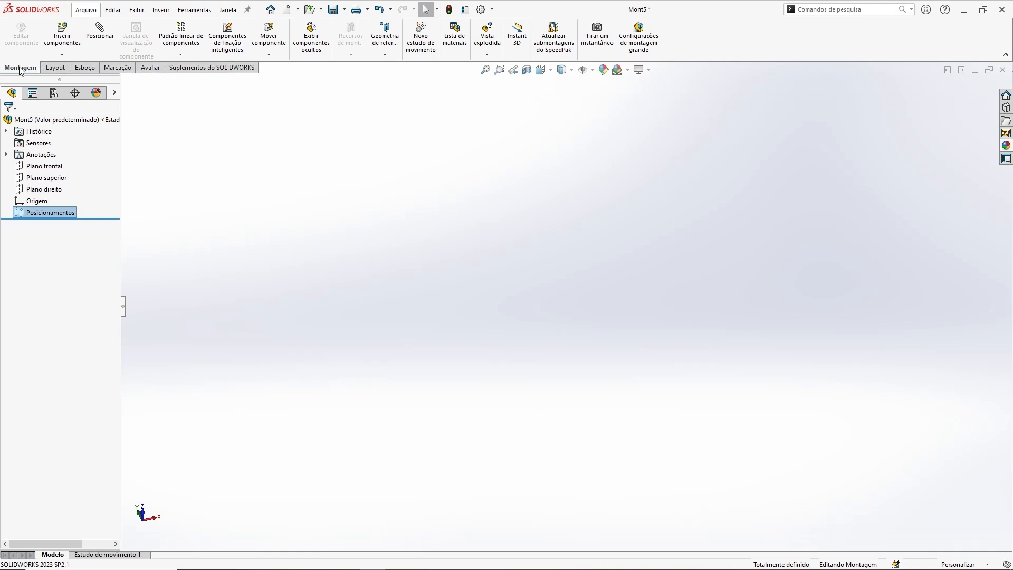
Step: Insert BASE.SLDPRT from the Morsa de mesa folder as the first component, placing it at the assembly origin
left_click(62, 39)
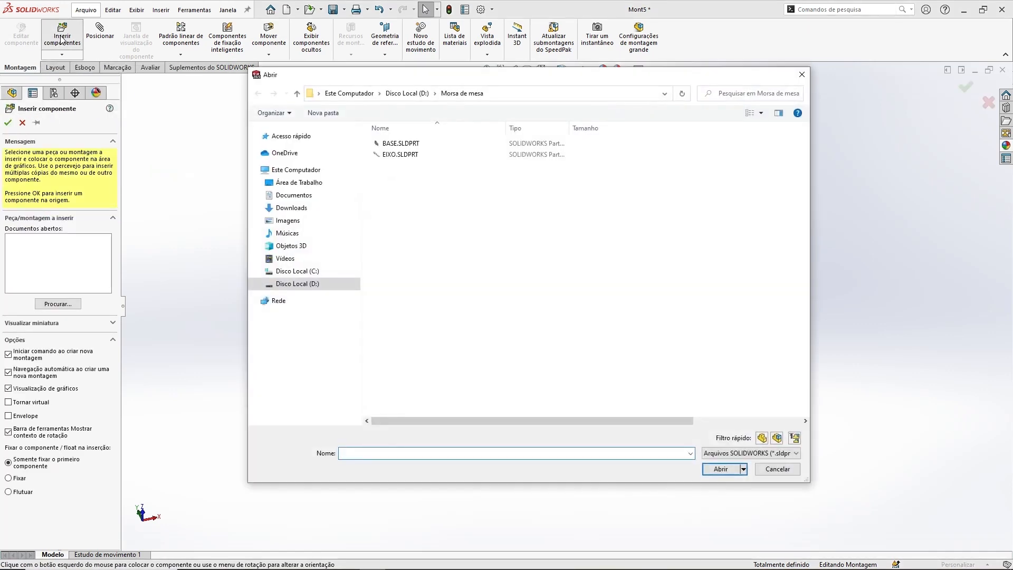
left_click(394, 144)
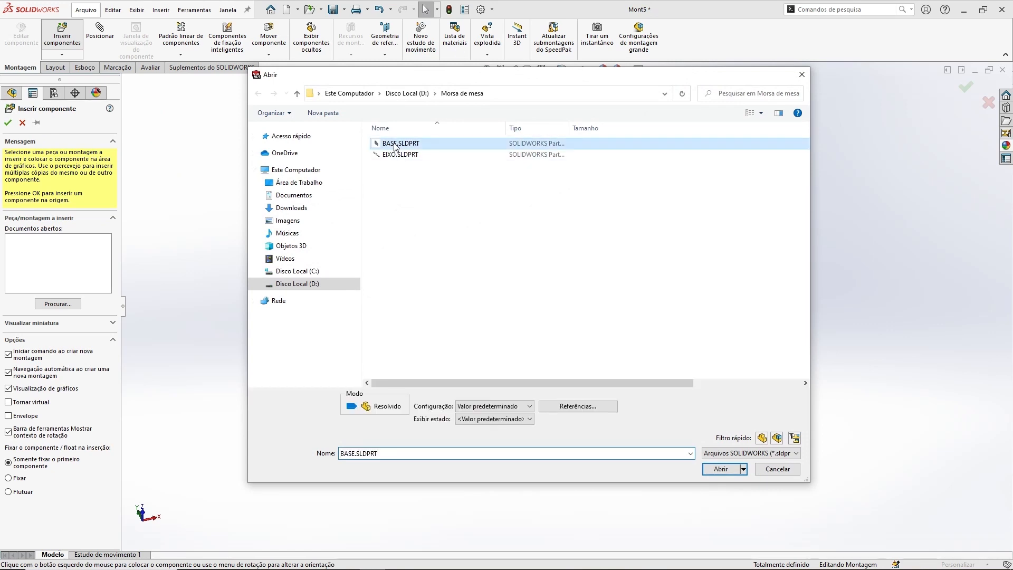
left_click(720, 468)
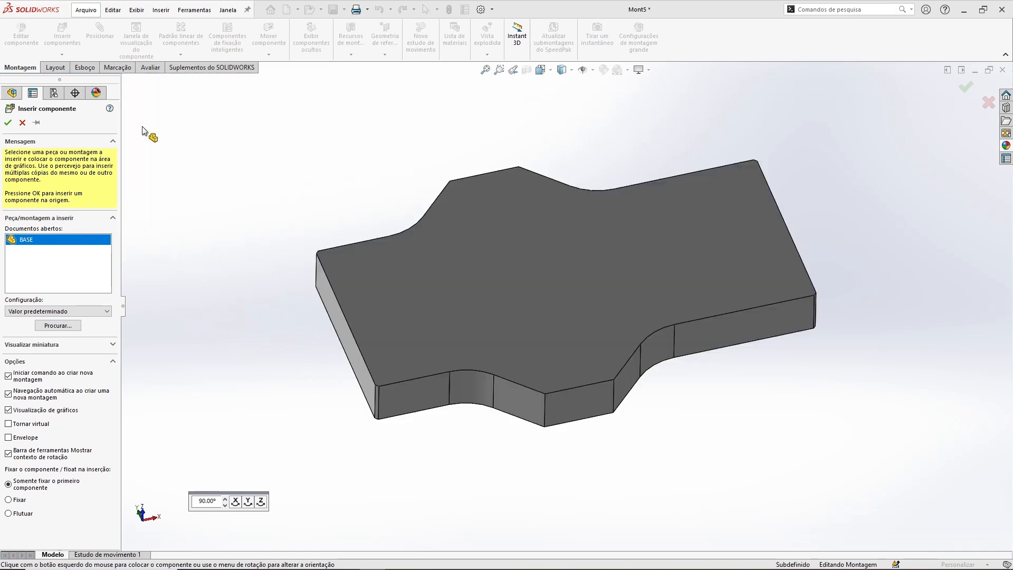
left_click(8, 123)
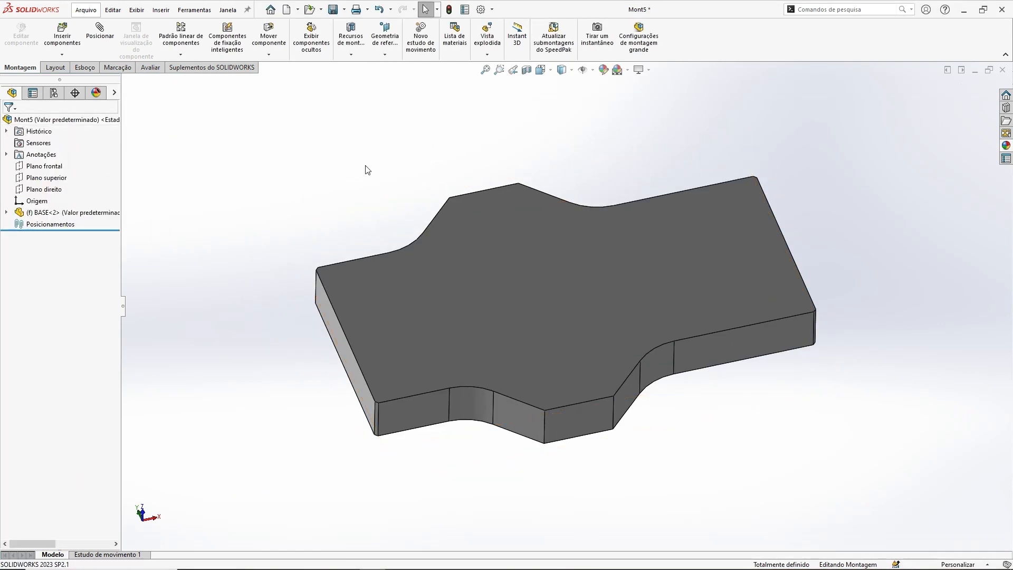
scroll(375, 169, "up", 4)
middle_click_drag(707, 454, 448, 472)
scroll(562, 281, "down", 2)
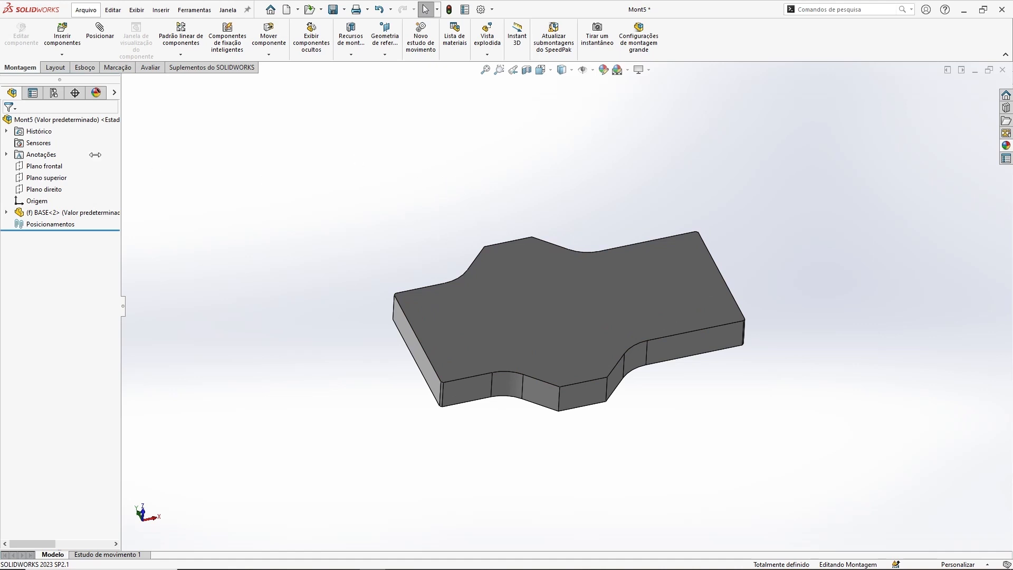
Step: Examine how the front, top and right assembly planes align with the inserted BASE component
left_click(46, 167)
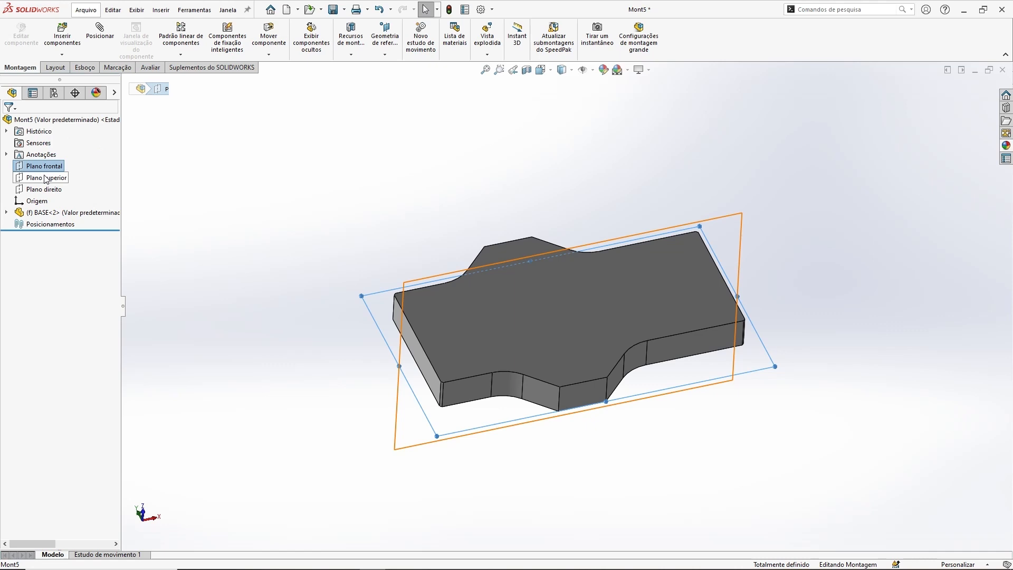
left_click(47, 178, "ctrl")
left_click(44, 189, "ctrl")
middle_click_drag(343, 221, 450, 173)
middle_click_drag(617, 257, 569, 278)
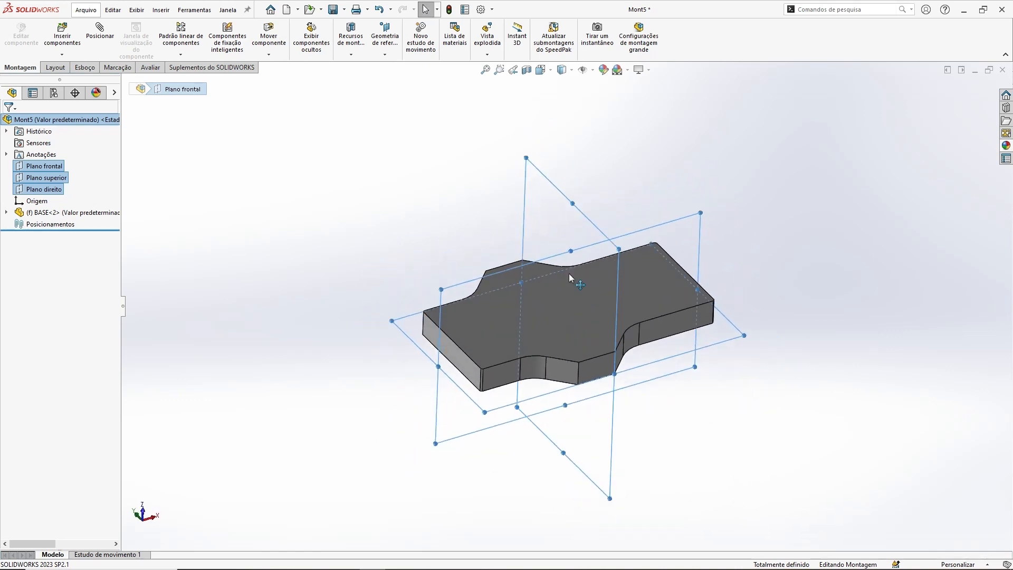
scroll(569, 275, "up", 1)
middle_click_drag(749, 301, 660, 303, "ctrl")
scroll(486, 309, "down", 2)
middle_click_drag(529, 300, 536, 325, "ctrl")
left_click(340, 149)
scroll(362, 158, "up", 1)
middle_click_drag(531, 182, 532, 204, "ctrl")
middle_click_drag(532, 204, 503, 153)
scroll(517, 258, "down", 1)
middle_click_drag(433, 165, 432, 173)
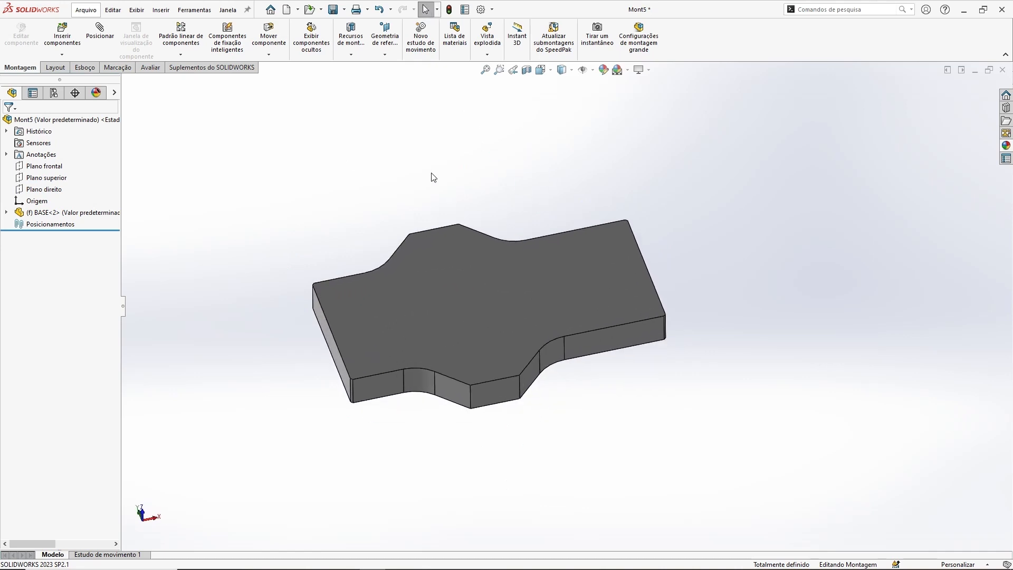
Step: Delete the origin-placed BASE component from the assembly
left_click(98, 212)
key("Delete")
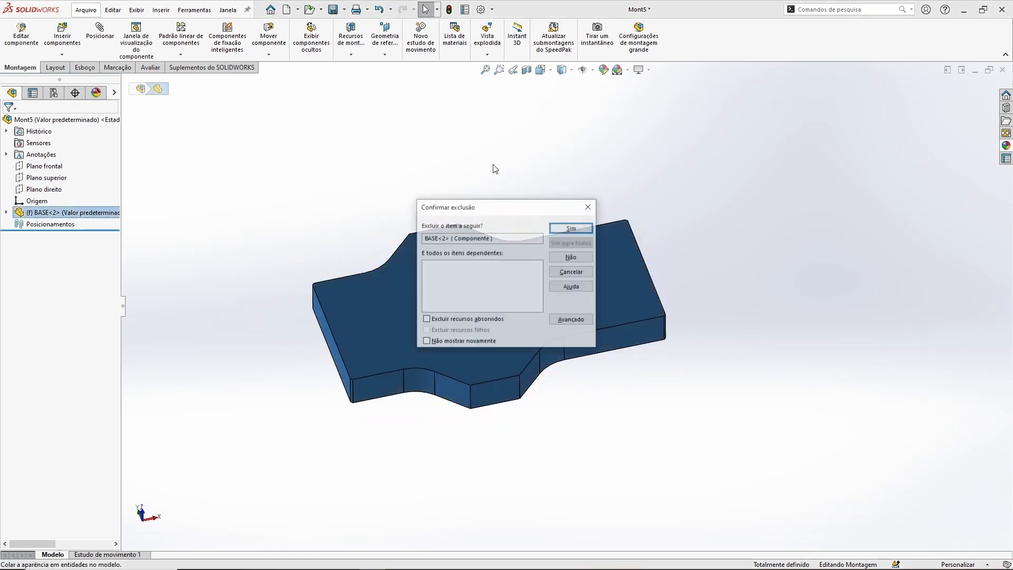
key("Return")
Step: Insert BASE.SLDPRT again, placing it freely away from the assembly origin
left_click(62, 33)
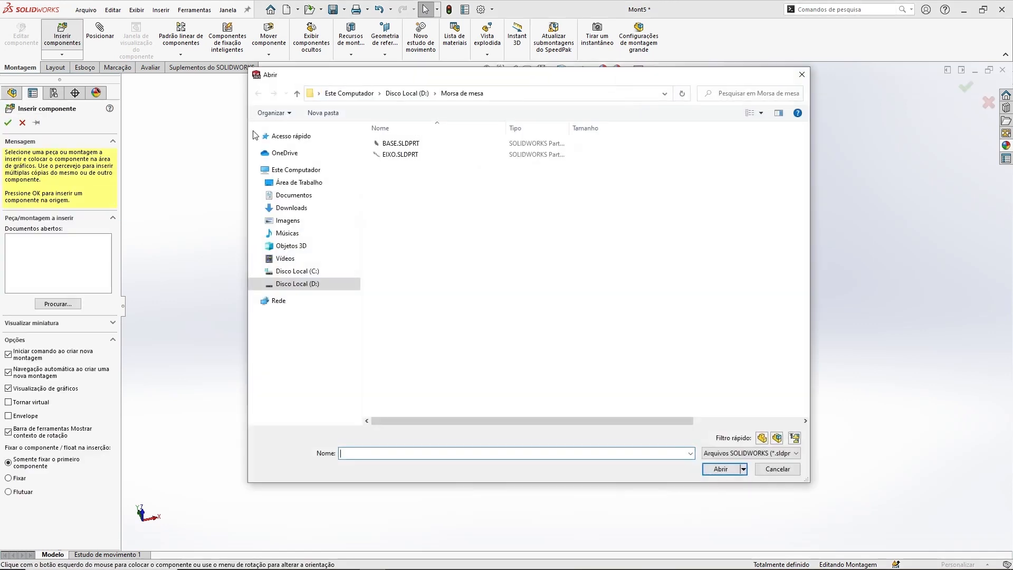
left_click(400, 142)
left_click(715, 469)
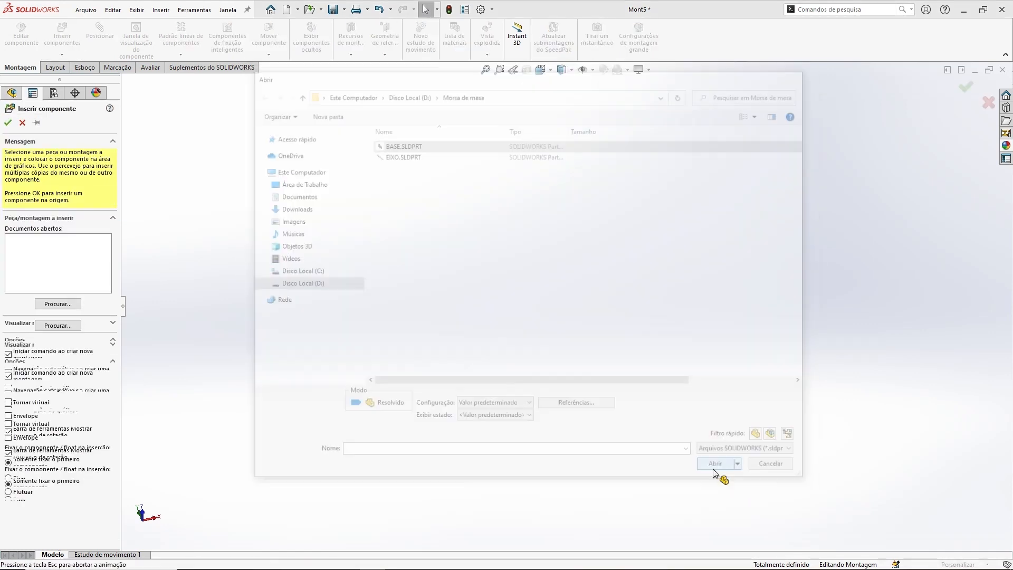
left_click(8, 123)
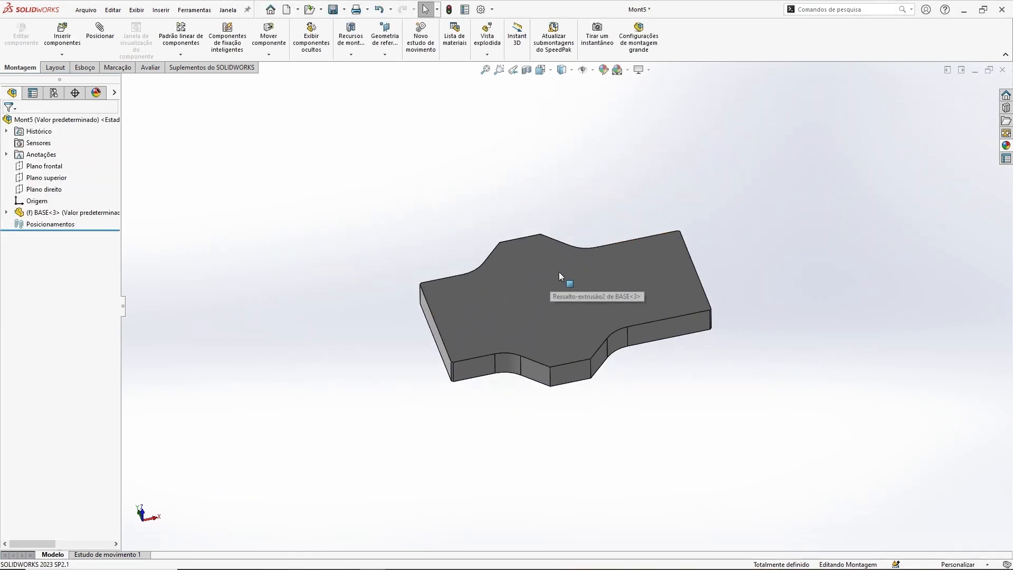
Step: Compare the freely placed BASE component's position with the front, top and right assembly planes
left_click(44, 166)
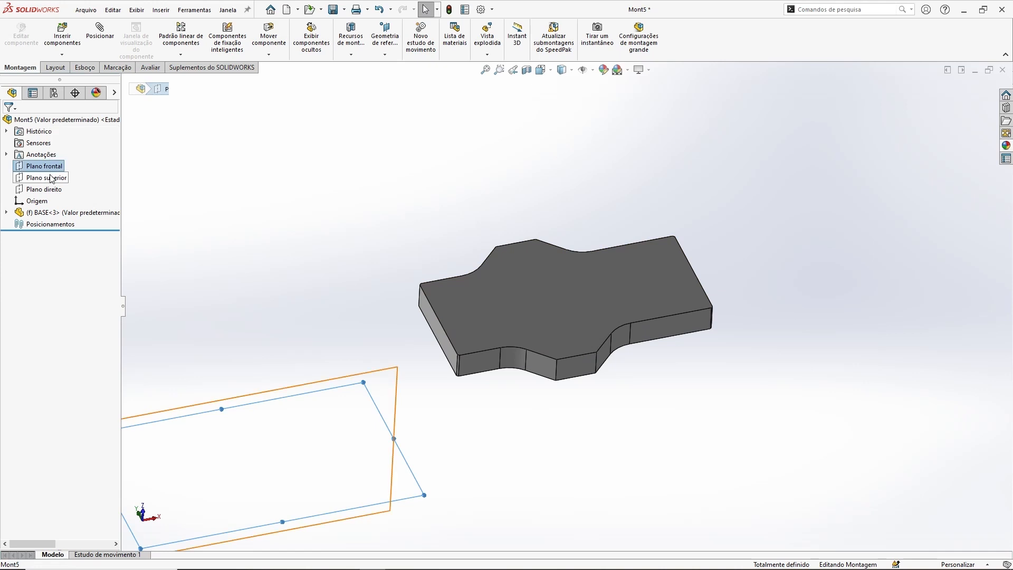
left_click(47, 177, "ctrl")
left_click(44, 189, "ctrl")
middle_click_drag(432, 242, 581, 280)
middle_click_drag(659, 369, 654, 262)
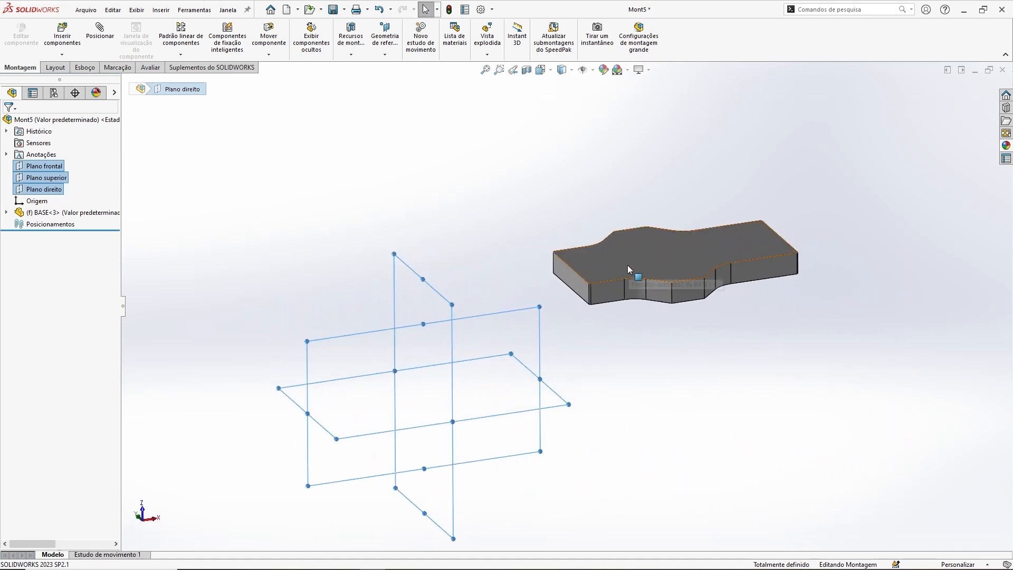
left_click(328, 201)
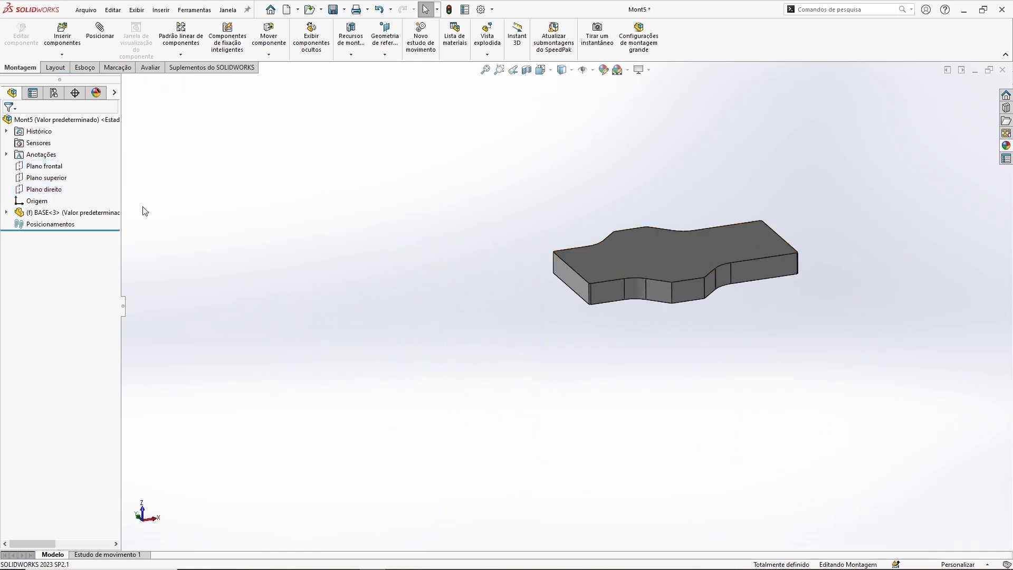
Step: Delete the freely placed BASE component from the assembly
left_click(61, 213)
key("Delete")
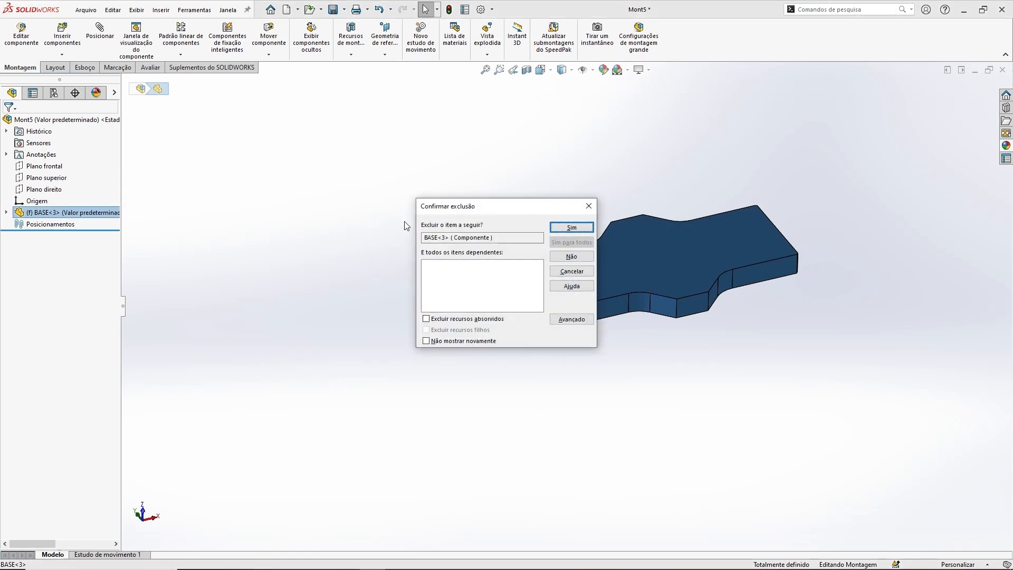
key("Return")
Step: Insert BASE.SLDPRT as the fixed first component at the assembly origin
left_click(58, 38)
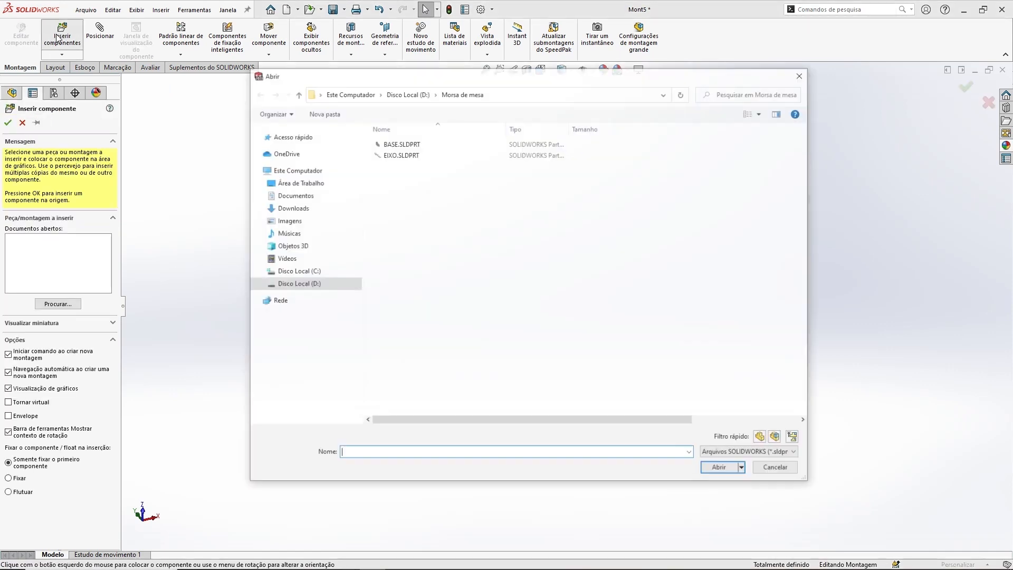
left_click(428, 143)
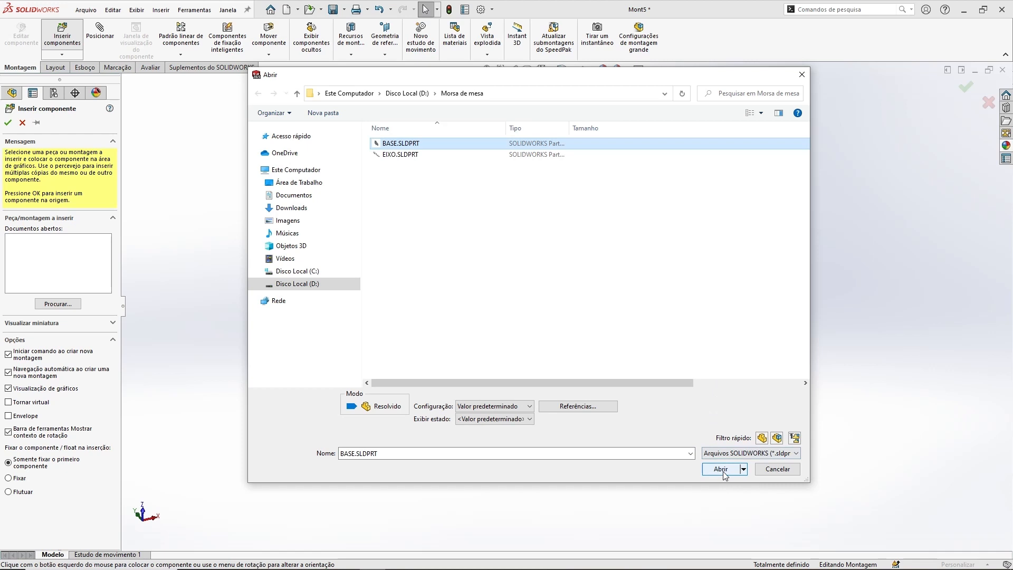
left_click(720, 469)
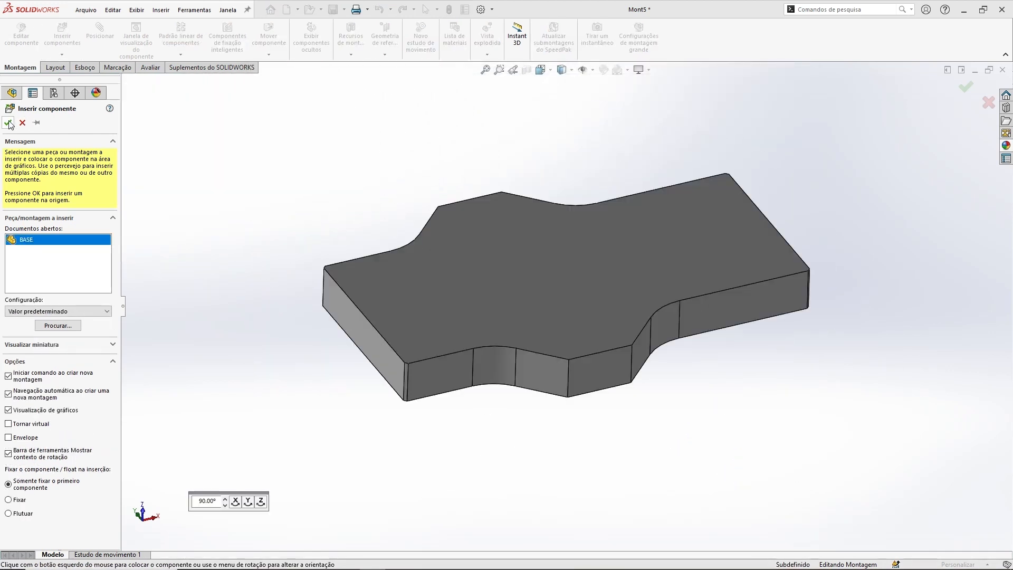
left_click(9, 123)
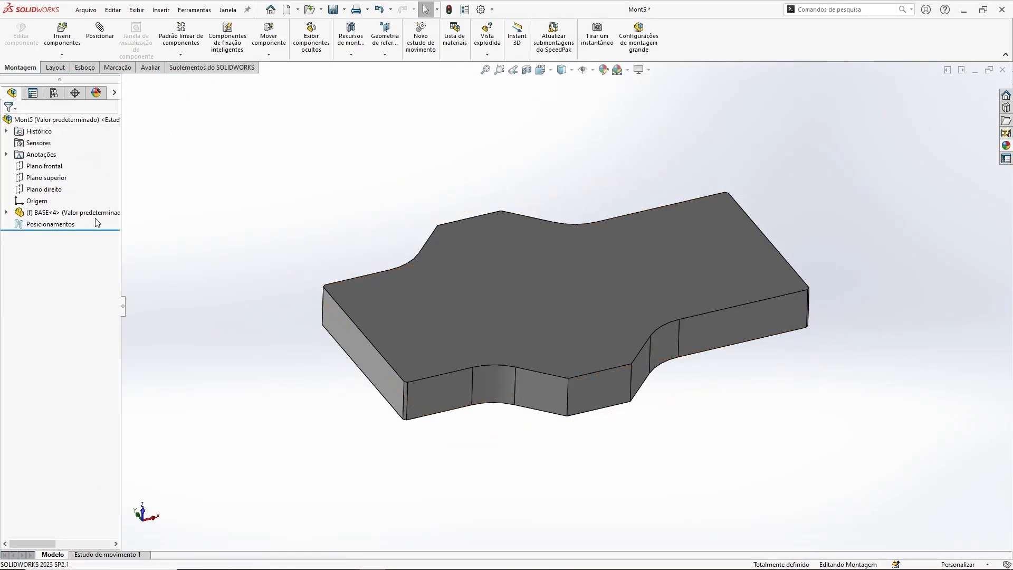
Step: Check the alignment of the BASE component with the front, top and right assembly planes
left_click(44, 166)
left_click(47, 178, "ctrl")
left_click(44, 189, "ctrl")
middle_click_drag(411, 253, 685, 408)
left_click(831, 305)
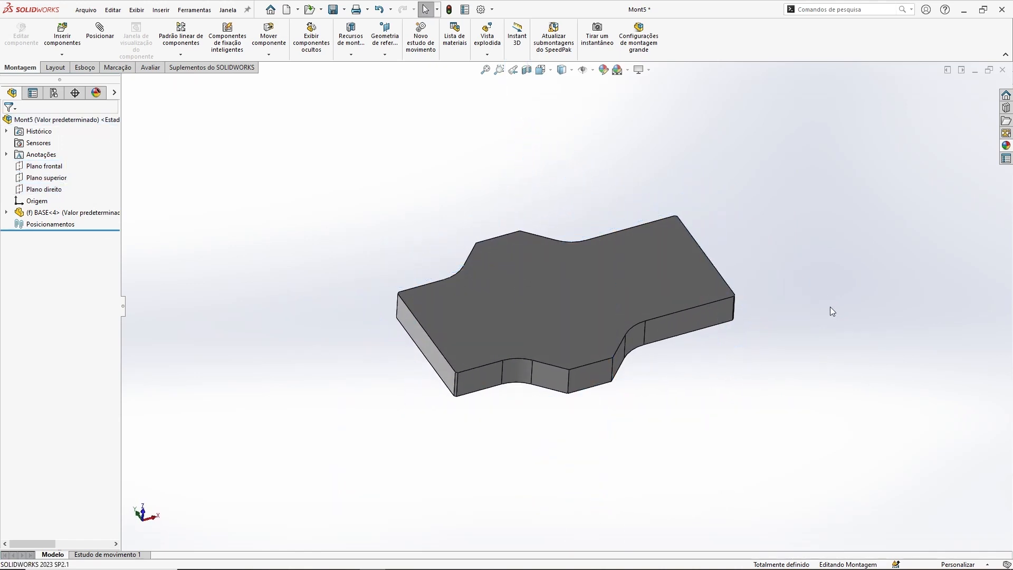
Step: Save the assembly in the Morsa de mesa folder as MORSA DE MESA_VERSAO-01
left_click(333, 9)
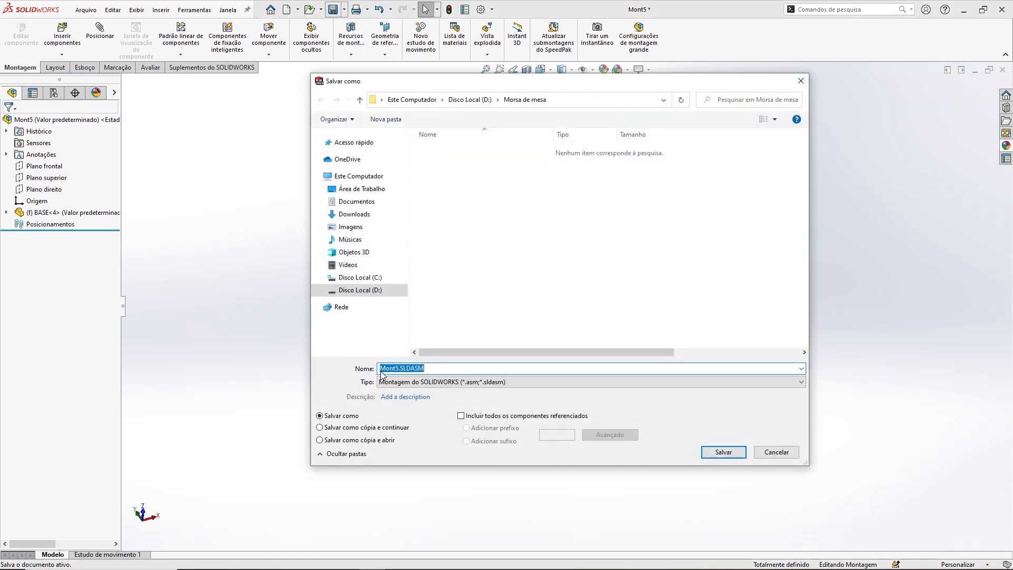
left_click(438, 368)
left_click(407, 365)
type("MORSA DE MESA_DATA")
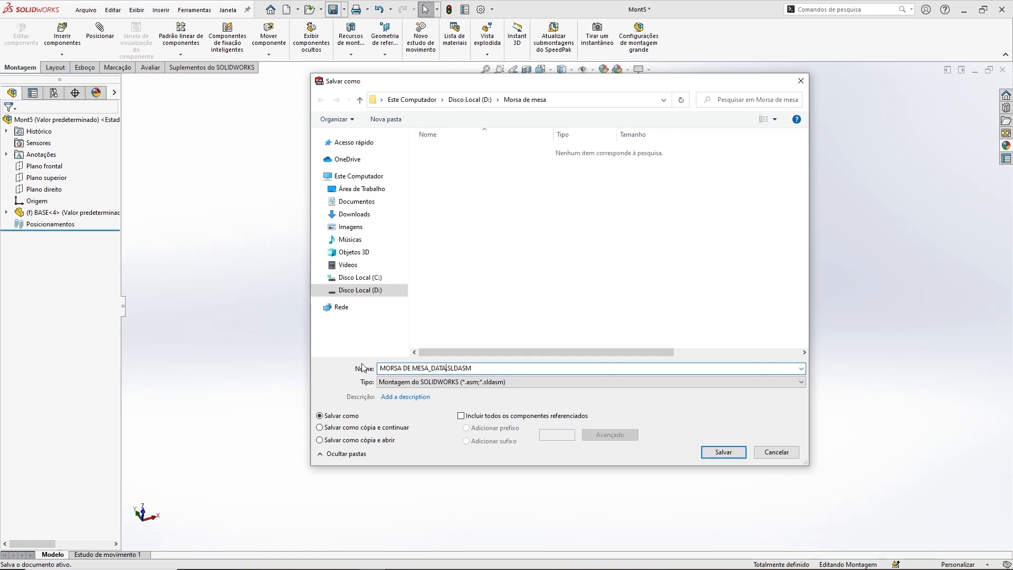
key("BackSpace")
type("REVI")
left_click(722, 453)
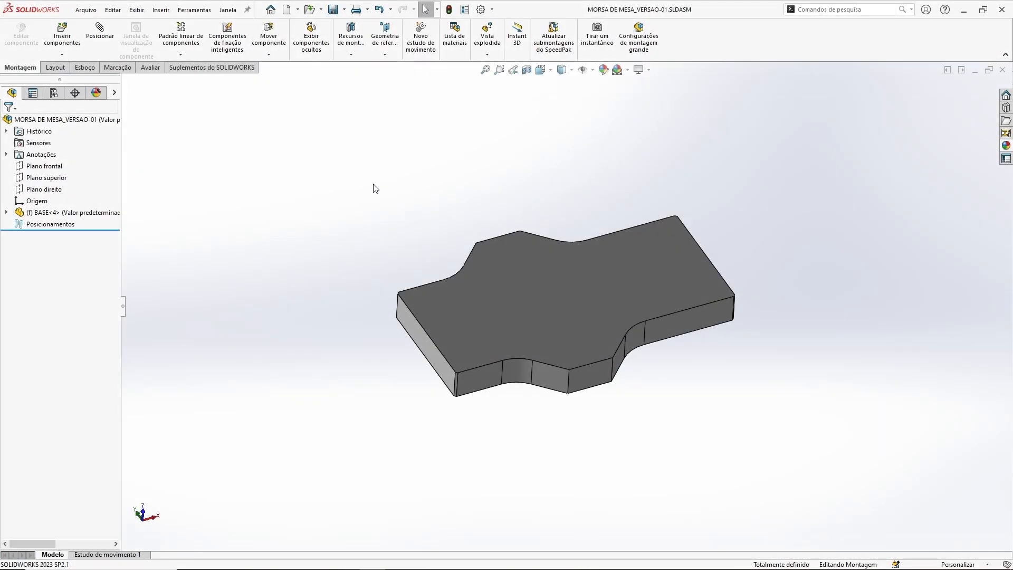
Step: Insert EIXO.SLDPRT into the assembly, placing it freely in empty space beyond the BASE component
left_click(62, 35)
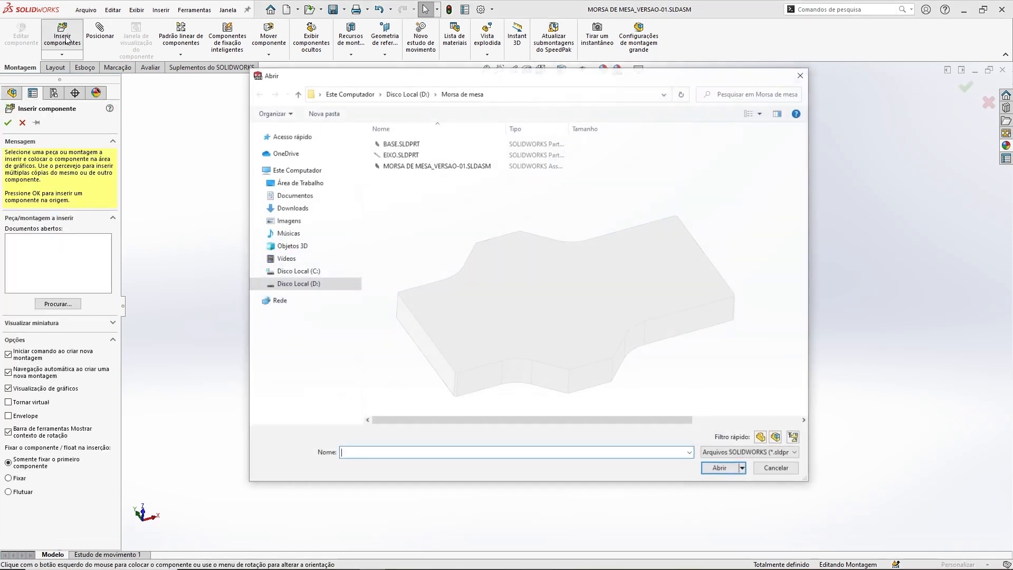
left_click(398, 155)
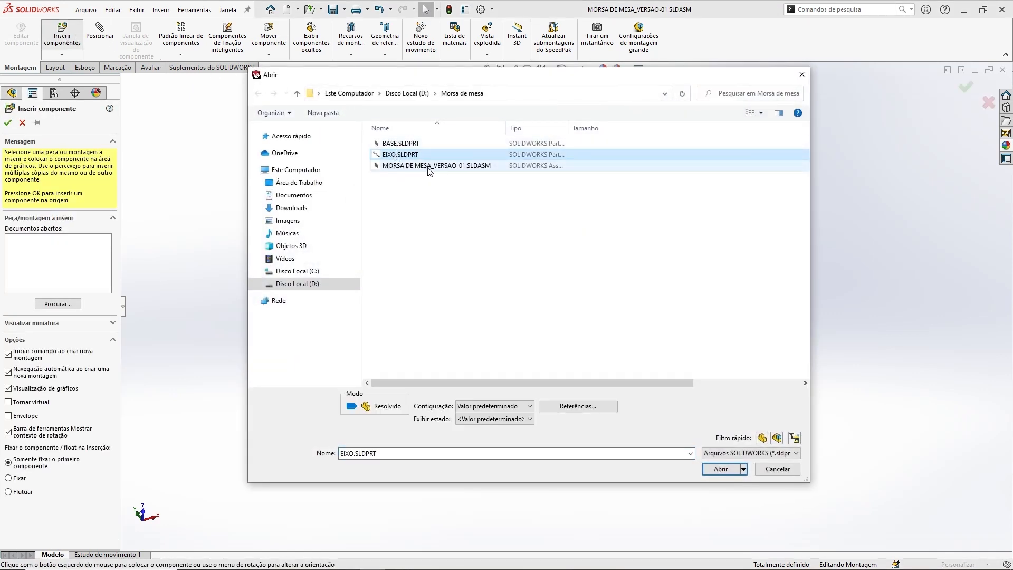
left_click(720, 468)
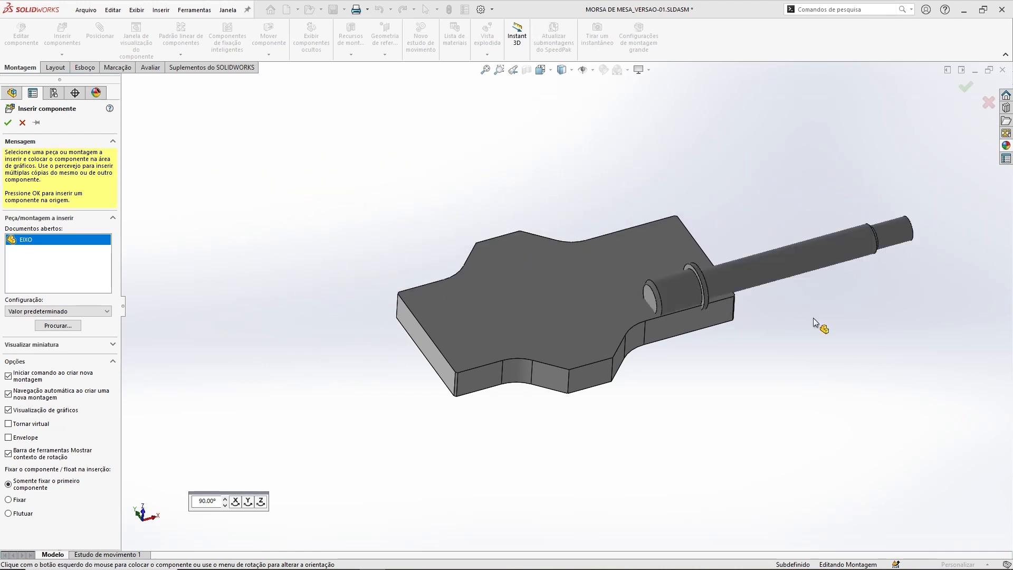
left_click(282, 197)
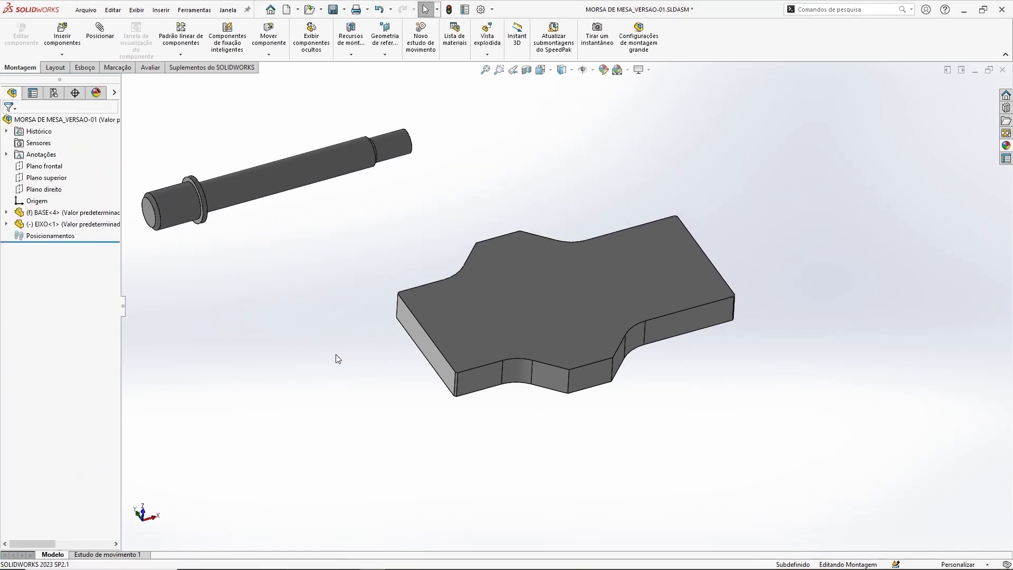
Step: Move the EIXO shaft freely through the assembly and leave it alongside the rear long side of BASE
middle_click_drag(514, 360, 635, 257)
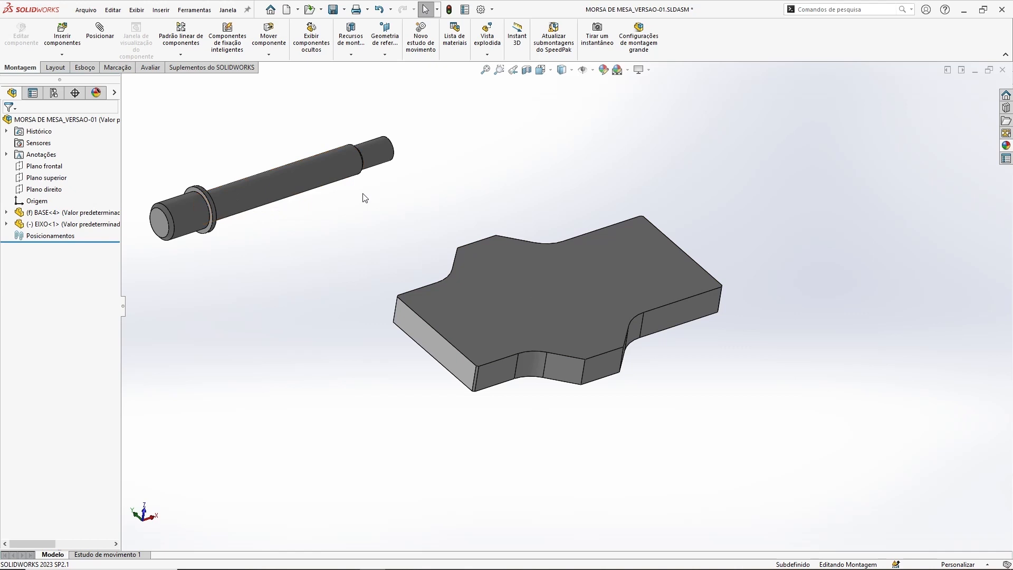
left_click_drag(184, 211, 428, 228)
middle_click_drag(560, 353, 645, 302)
left_click_drag(563, 216, 681, 382)
left_click(518, 203)
middle_click_drag(518, 204, 637, 215)
left_click_drag(660, 337, 399, 269)
left_click(339, 160)
middle_click_drag(340, 159, 442, 165)
left_click_drag(460, 190, 530, 188)
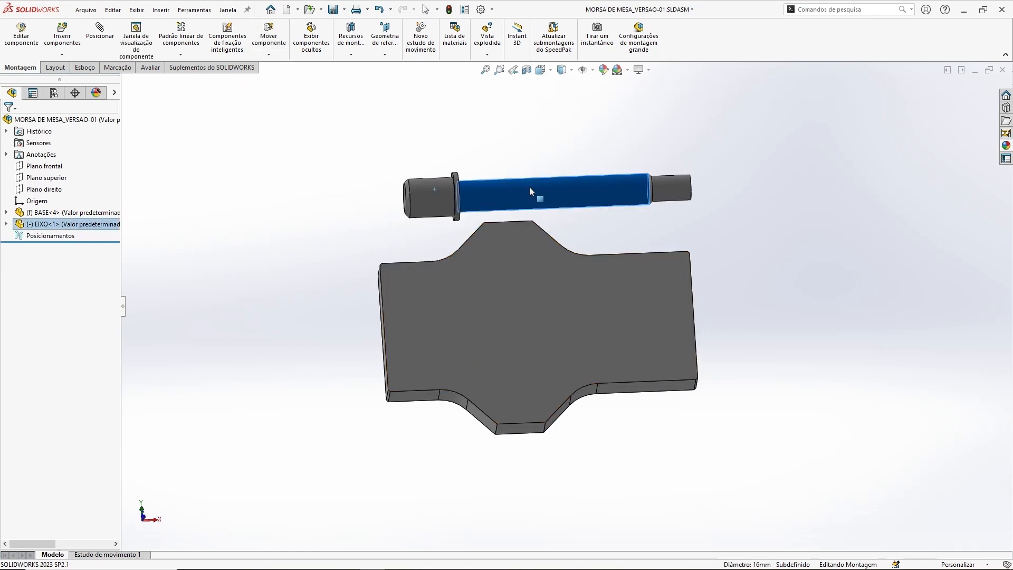
middle_click_drag(599, 296, 622, 255)
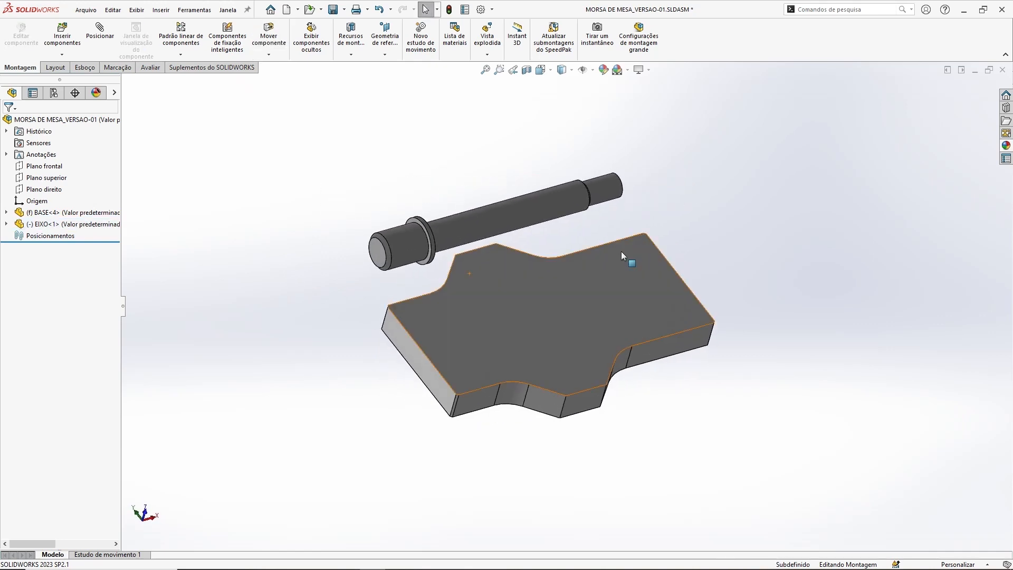
middle_click_drag(658, 224, 647, 206)
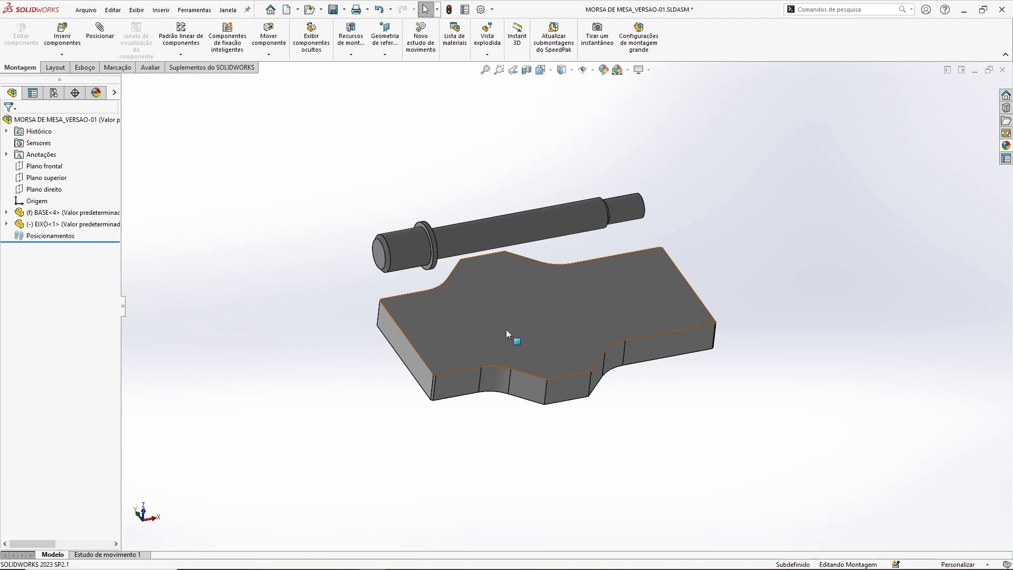
Step: Try to move the fixed BASE component, and clear the selection
left_click(528, 324)
left_click_drag(528, 325, 731, 448)
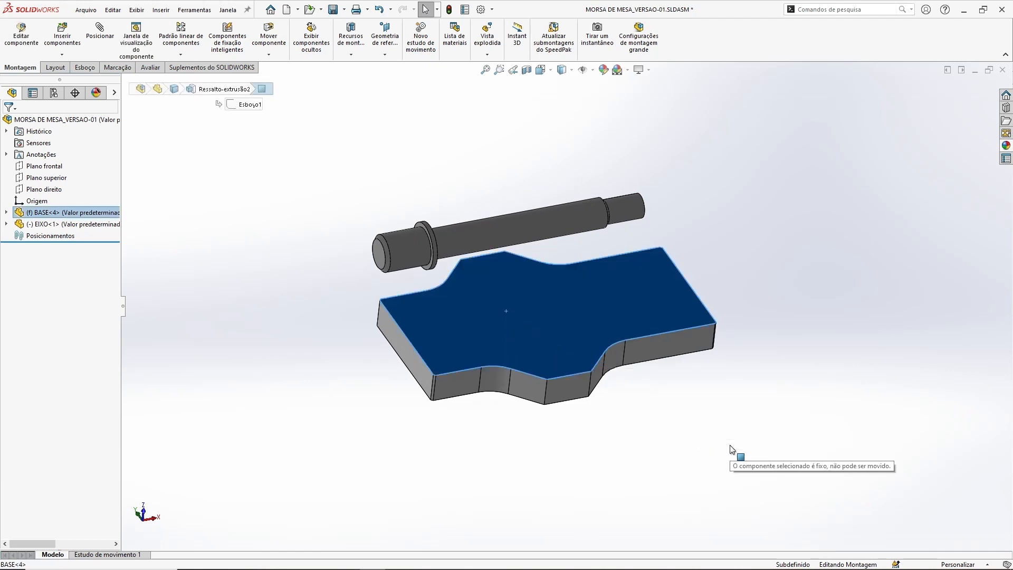
left_click_drag(559, 310, 666, 460)
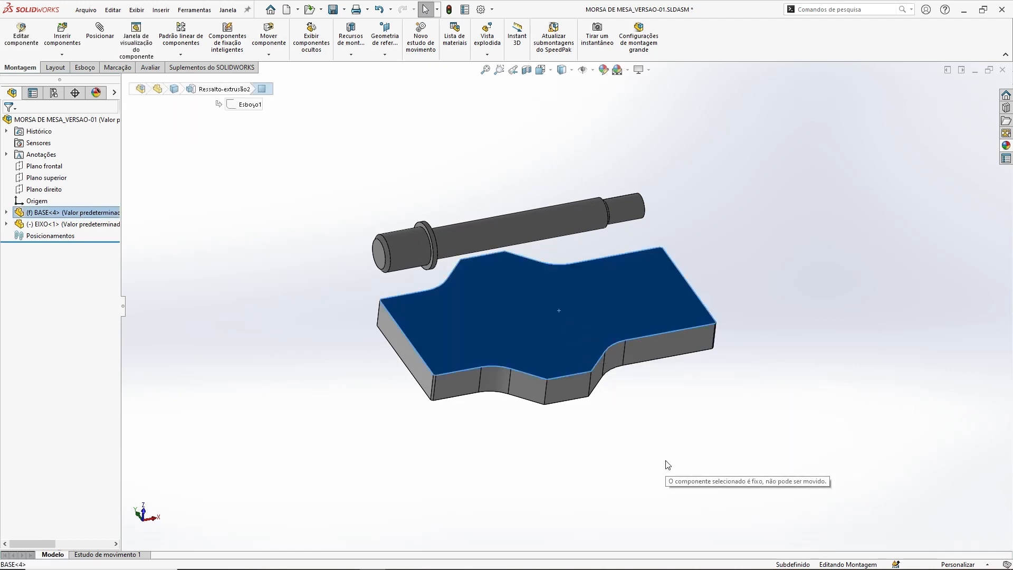
left_click(589, 444)
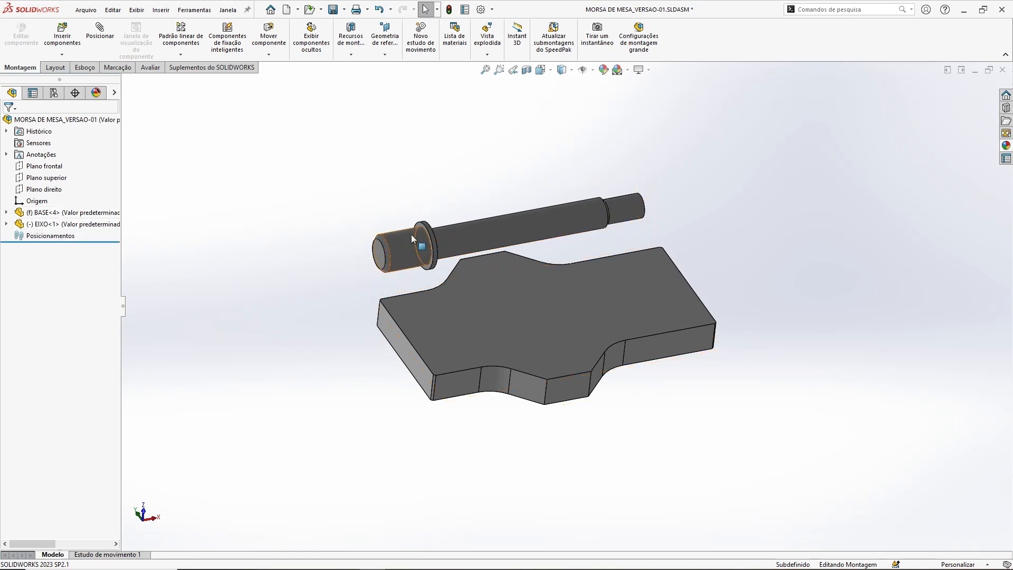
Step: Identify EIXO in the component tree, move the shaft slightly farther from BASE, and clear the selection
left_click(42, 226)
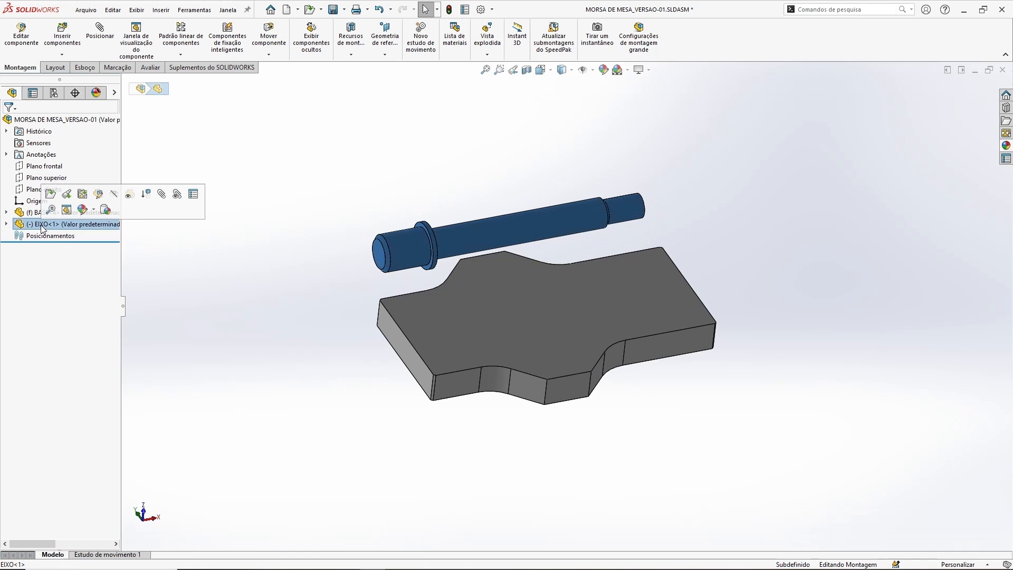
left_click(186, 245)
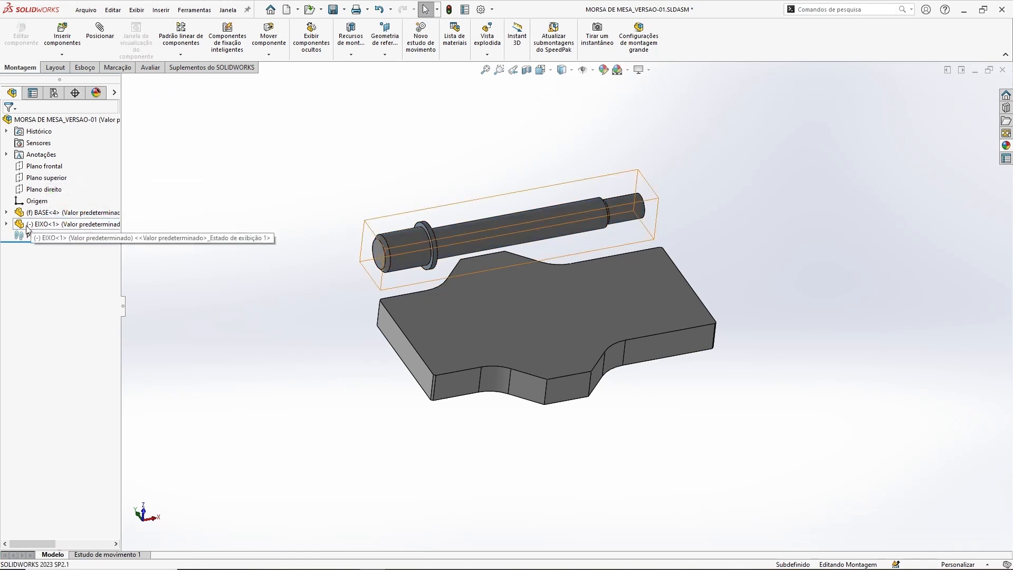
left_click_drag(546, 225, 568, 211)
key("Escape")
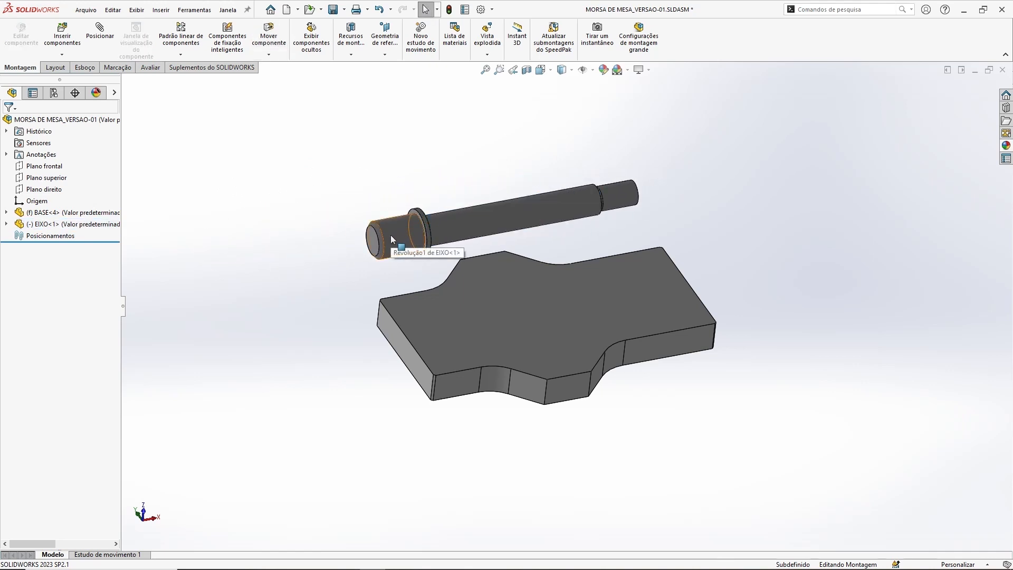
Step: Rotate the EIXO shaft freely until its collared end points the opposite way along BASE
left_click_drag(396, 242, 631, 106)
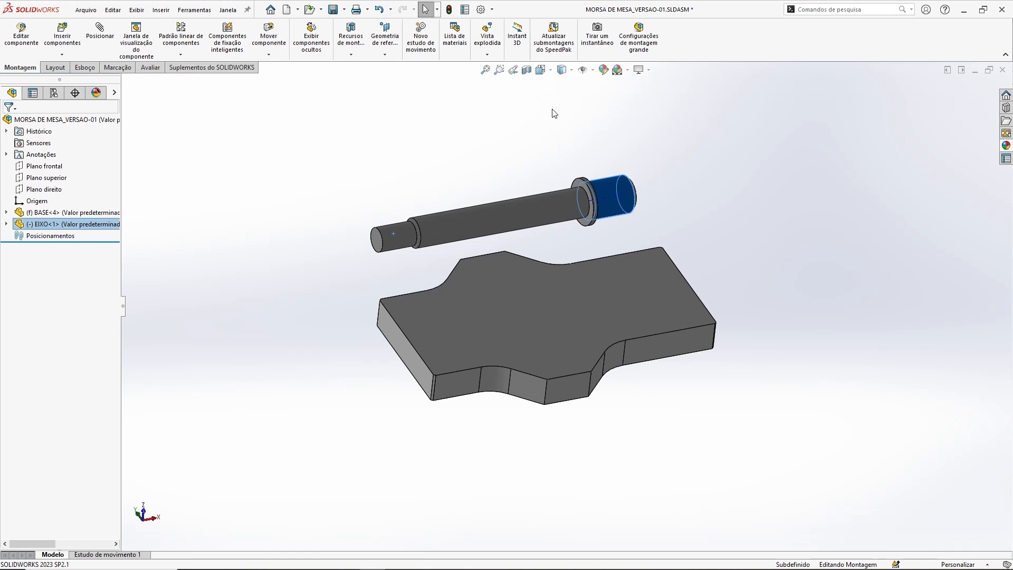
left_click(370, 143)
middle_click_drag(542, 277, 561, 201)
middle_click_drag(756, 228, 747, 230, "ctrl")
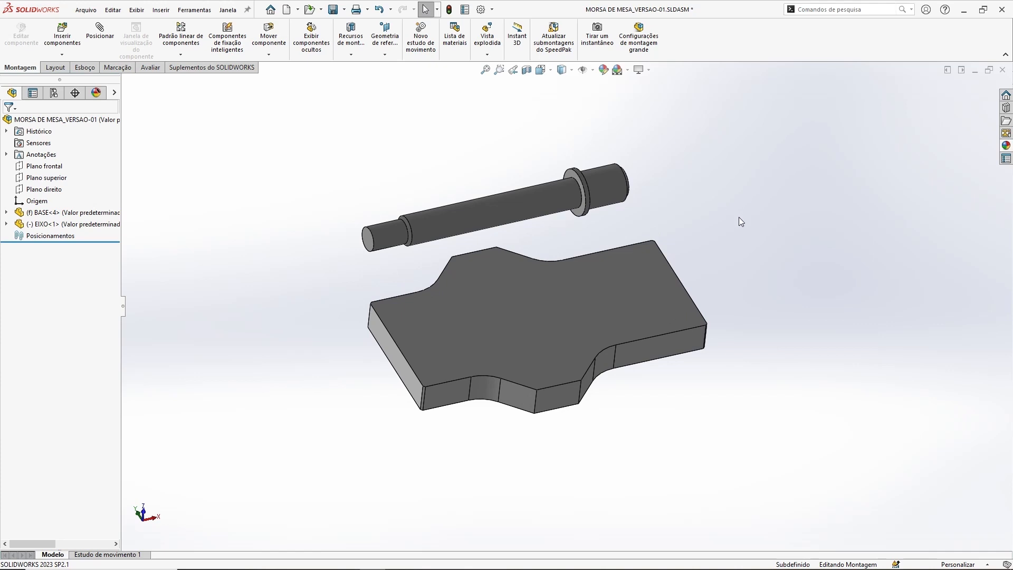
middle_click_drag(761, 264, 890, 248)
key("Escape")
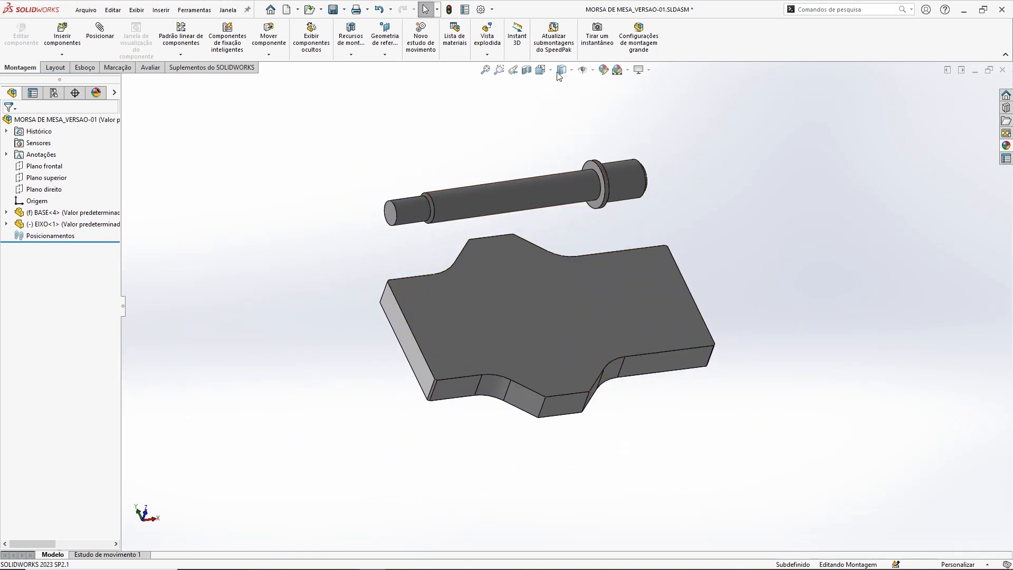
Step: Move the EIXO shaft beyond the short end of BASE, and return it behind the plate with its collared end reversed
right_click_drag(634, 183, 623, 100)
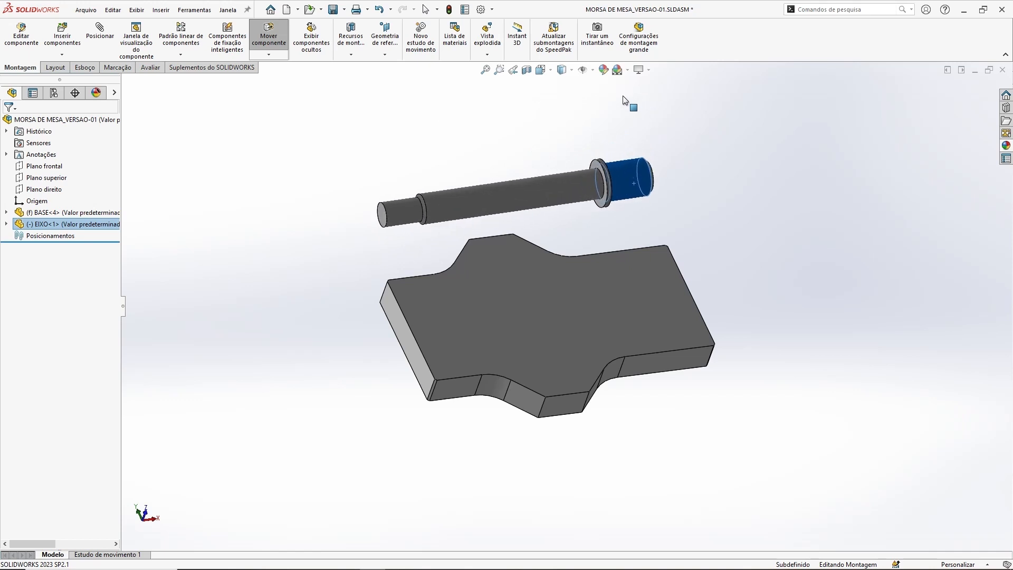
left_click_drag(445, 205, 752, 276)
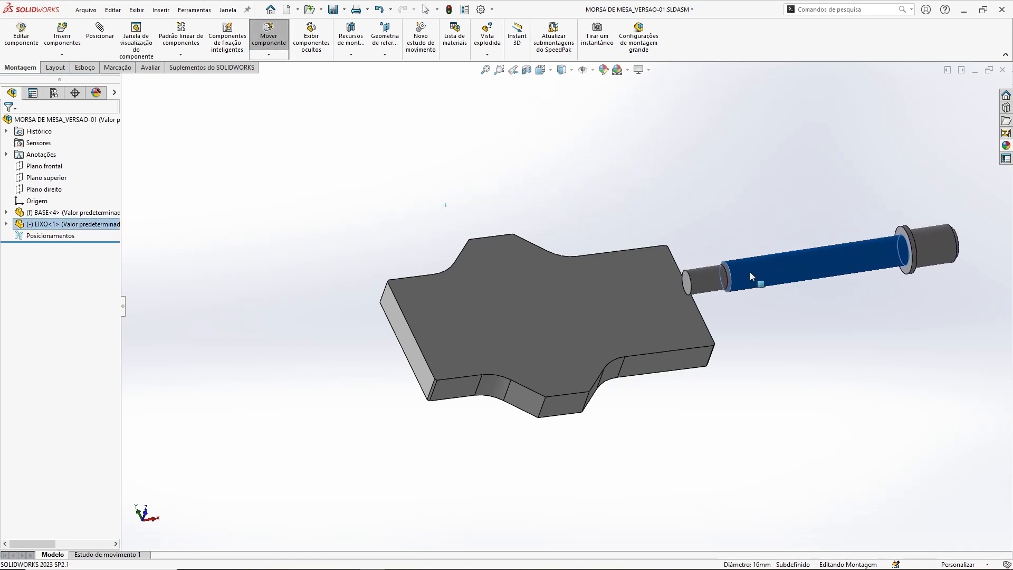
right_click_drag(862, 252, 713, 235)
left_click(796, 388)
left_click_drag(797, 269, 528, 168)
middle_click_drag(637, 386, 708, 357)
right_click_drag(472, 211, 363, 148)
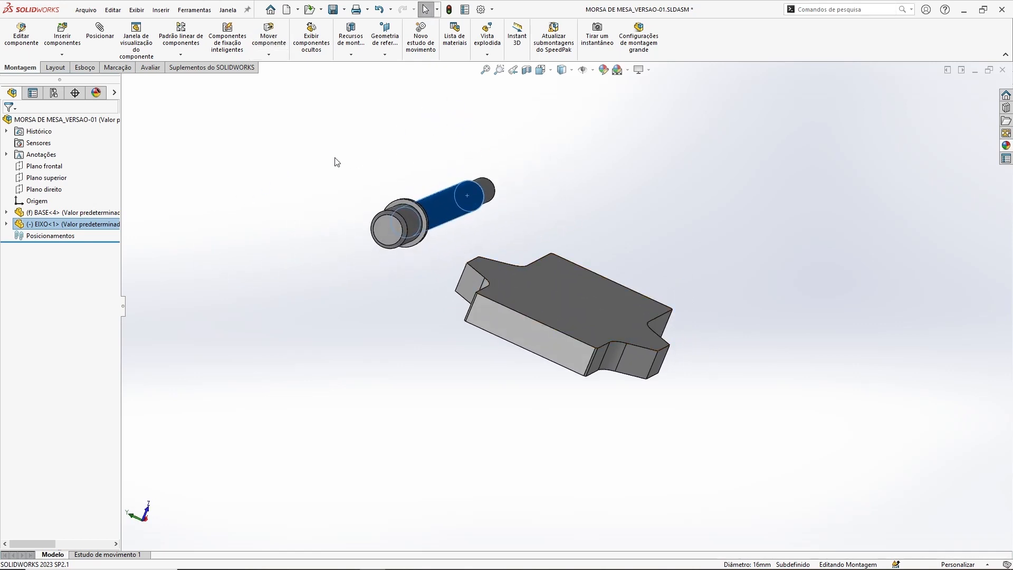
left_click(306, 165)
Step: Move the EIXO shaft over the upper face of BASE, and clear the selection
middle_click_drag(519, 311, 658, 321)
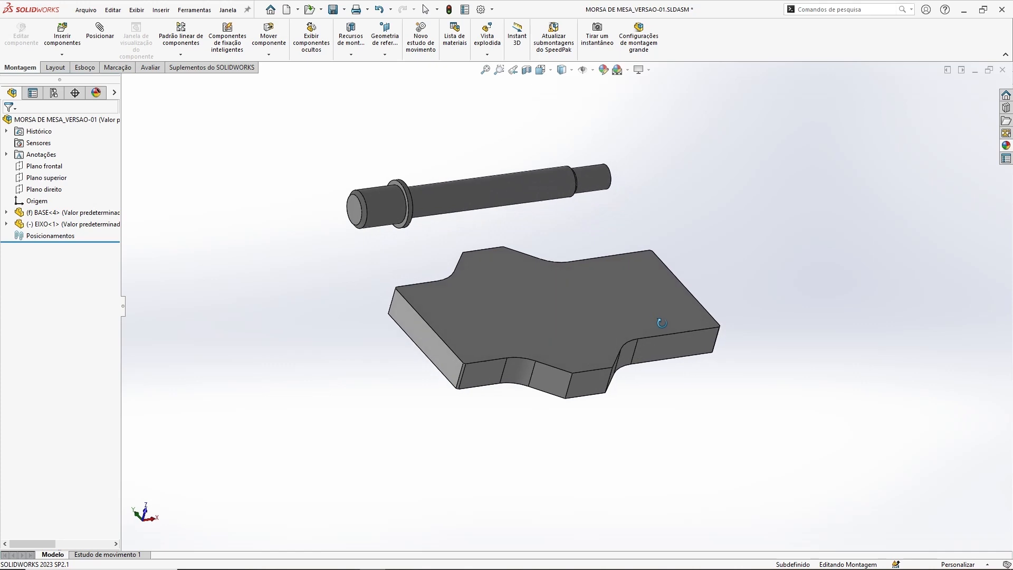
left_click(499, 191)
middle_click_drag(636, 370, 701, 320)
left_click_drag(413, 225, 581, 260)
middle_click_drag(764, 315, 659, 300)
right_click_drag(627, 252, 634, 232)
key("Escape")
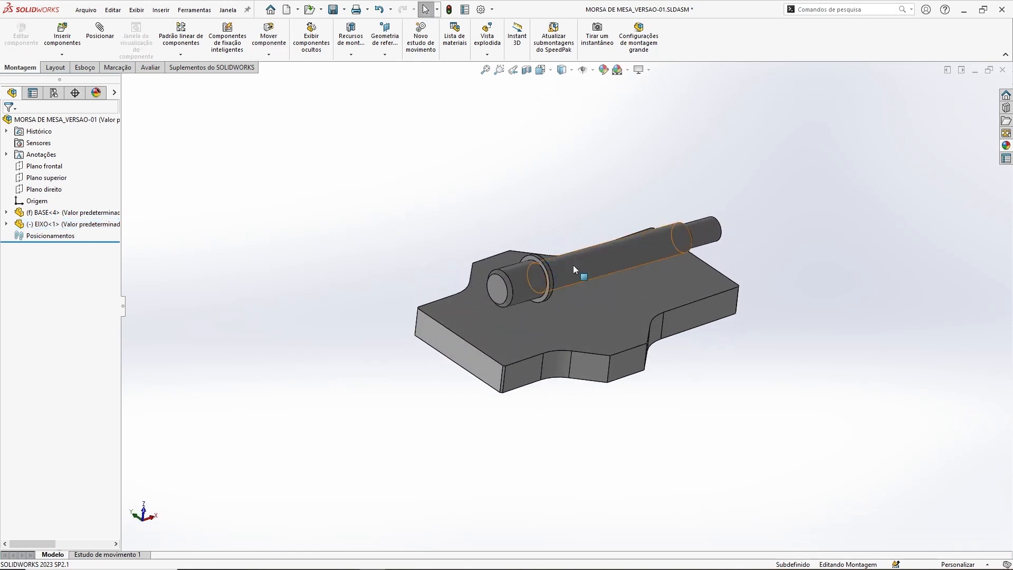
Step: Move the EIXO shaft off the face of BASE and leave it alongside the plate's rear long side
left_click_drag(573, 265, 531, 223)
middle_click_drag(723, 367, 669, 334)
left_click(414, 302)
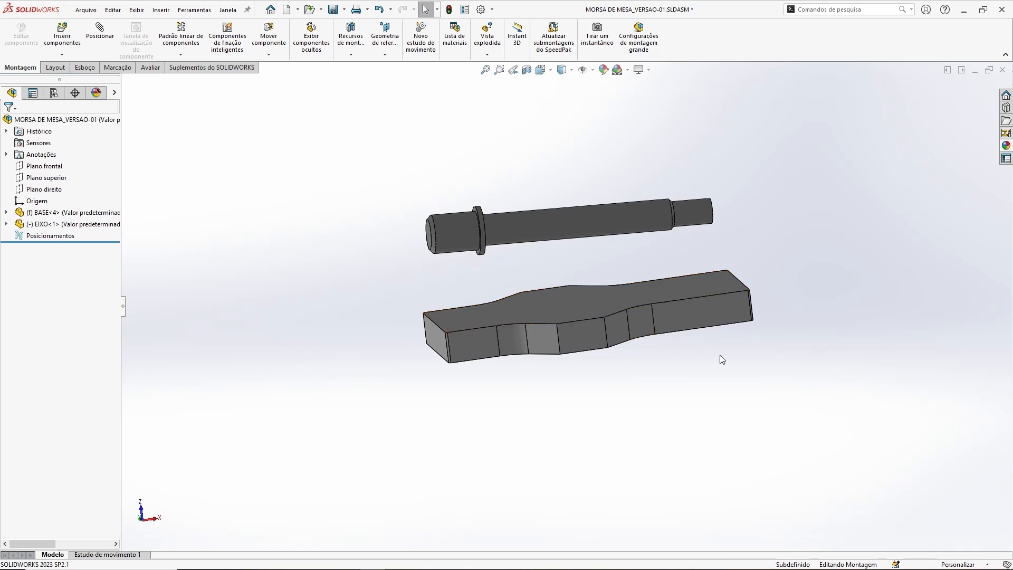
middle_click_drag(709, 372, 720, 419)
left_click_drag(604, 218, 543, 214)
left_click(480, 169)
Step: Save the assembly, rebuilding the document first
middle_click_drag(786, 295, 779, 342)
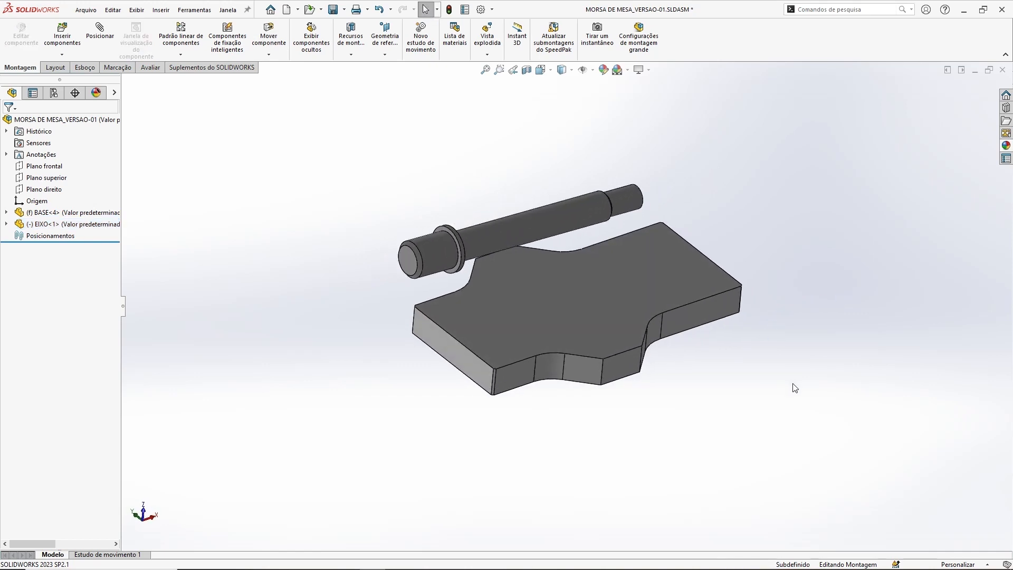
left_click(333, 10)
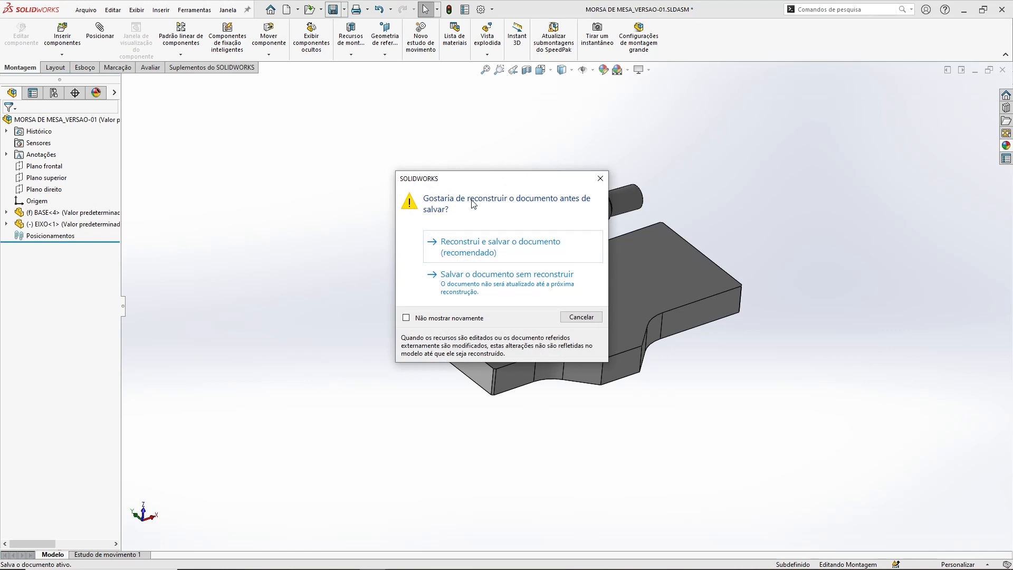
left_click(477, 244)
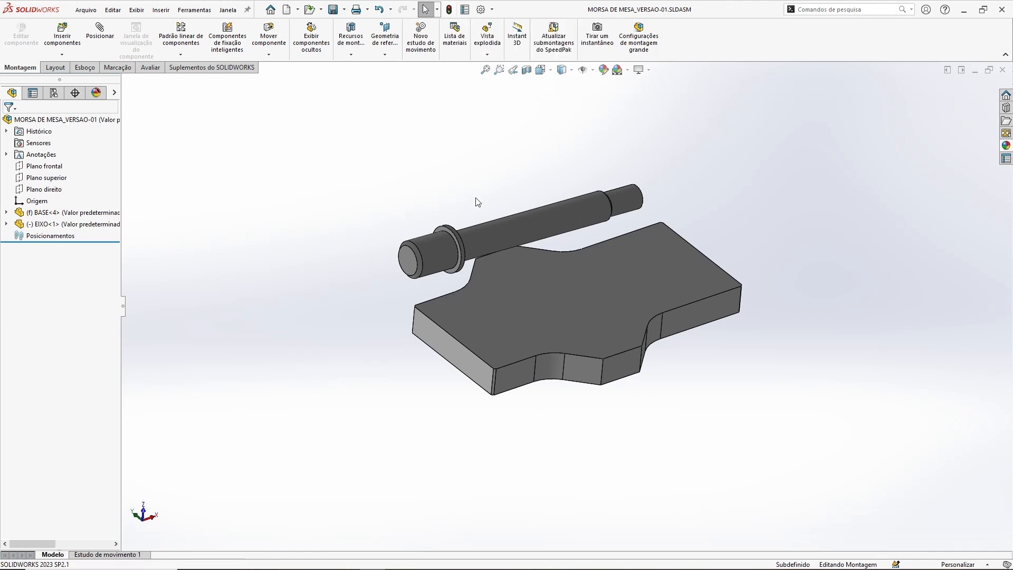
middle_click_drag(502, 192, 501, 170)
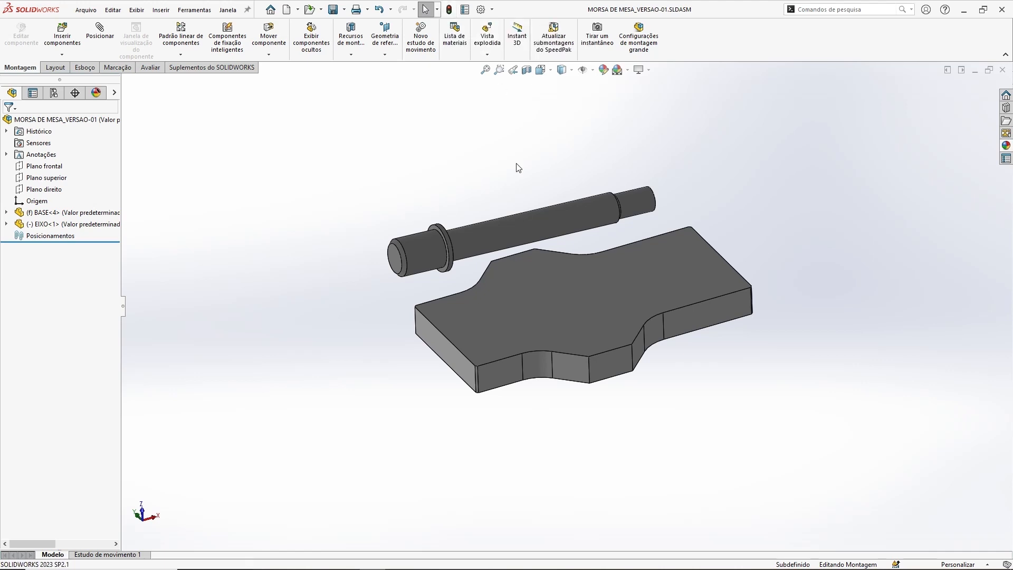
middle_click_drag(612, 145, 617, 146)
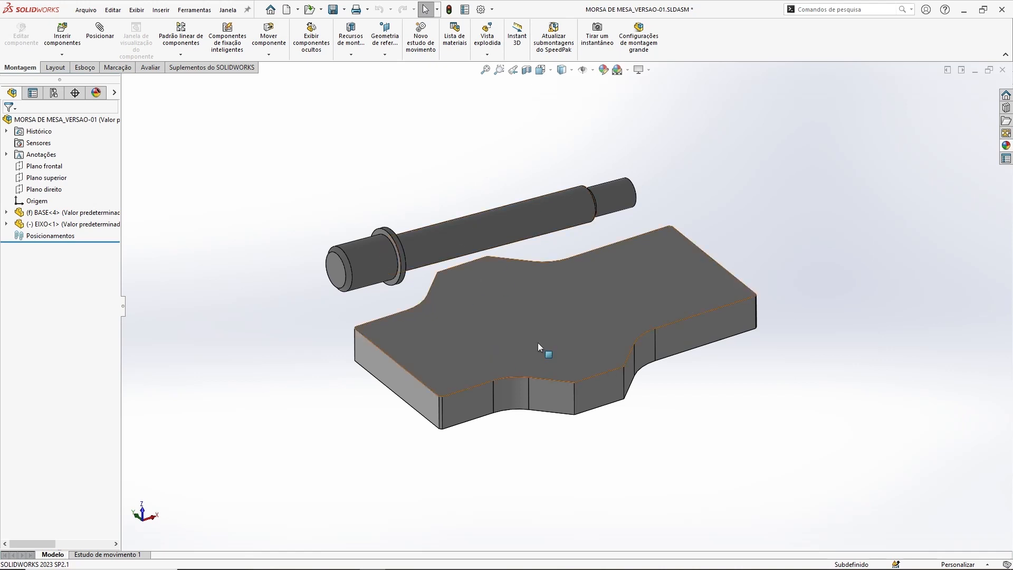
mouse_move(705, 419)
middle_mouse_down()
mouse_move(777, 369)
mouse_move(702, 402)
middle_mouse_up()
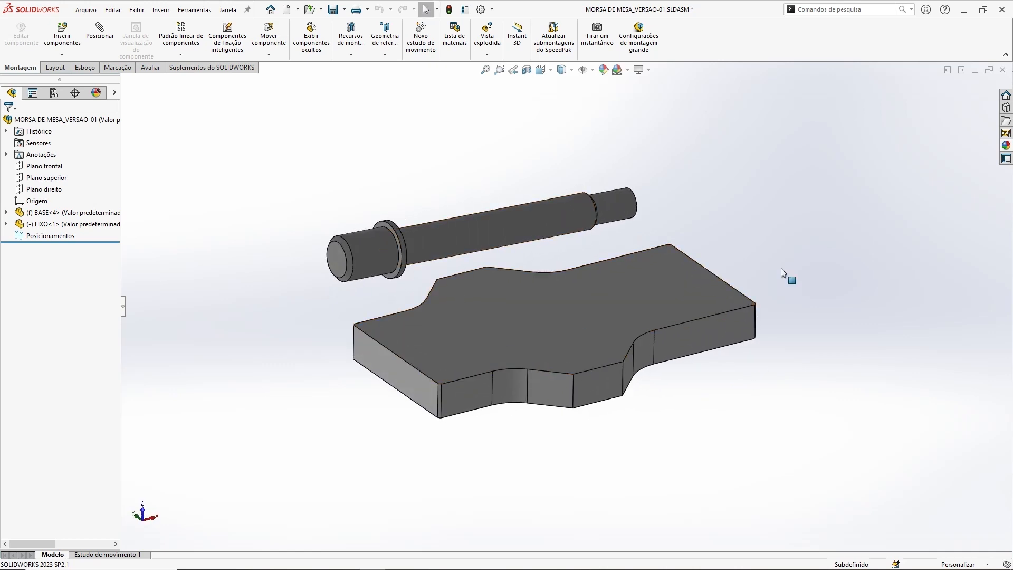
middle_click_drag(729, 152, 727, 150)
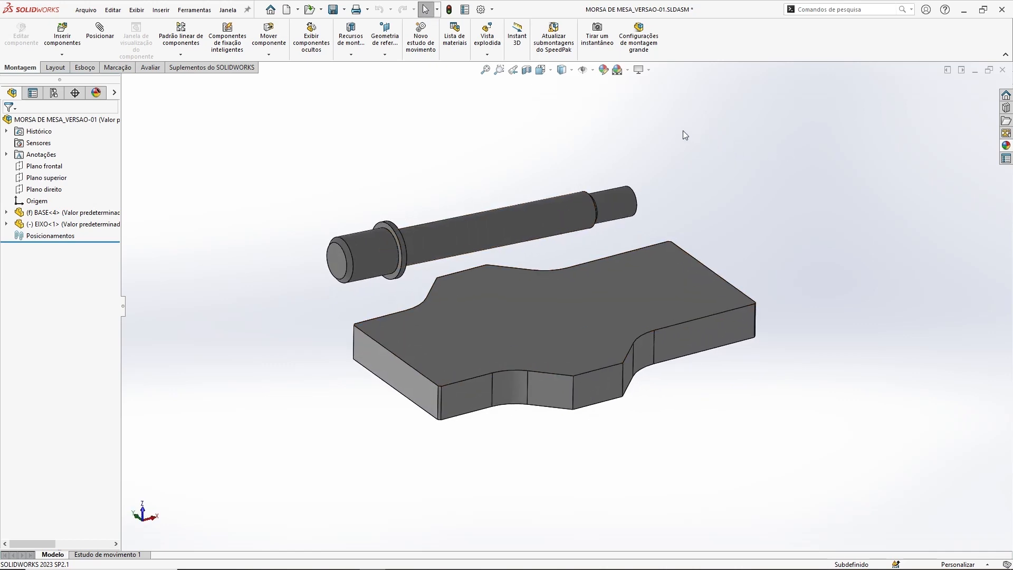
Step: Check the component options of BASE and EIXO, and open the BASE part in its own window
right_click(42, 213)
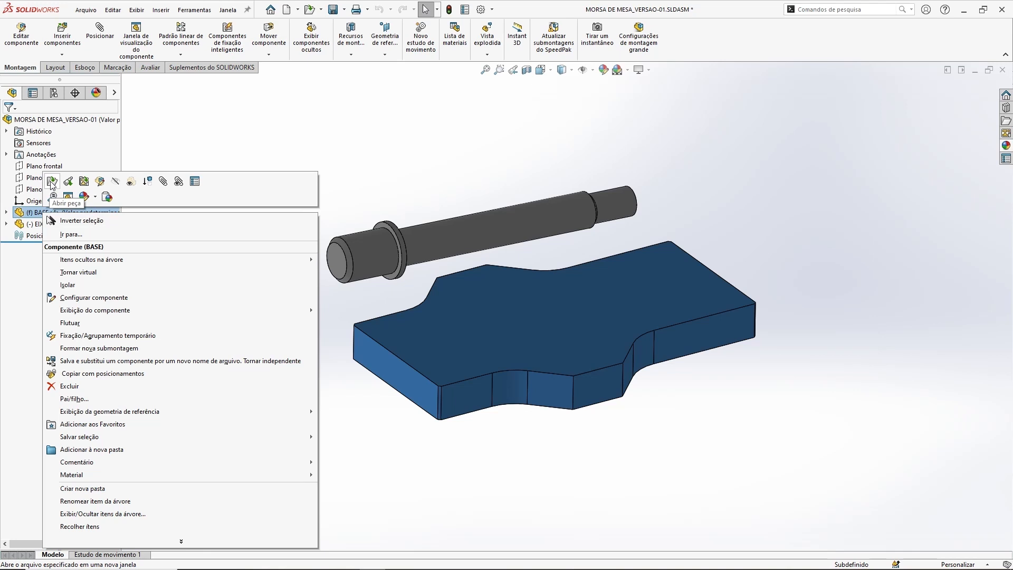
left_click(230, 107)
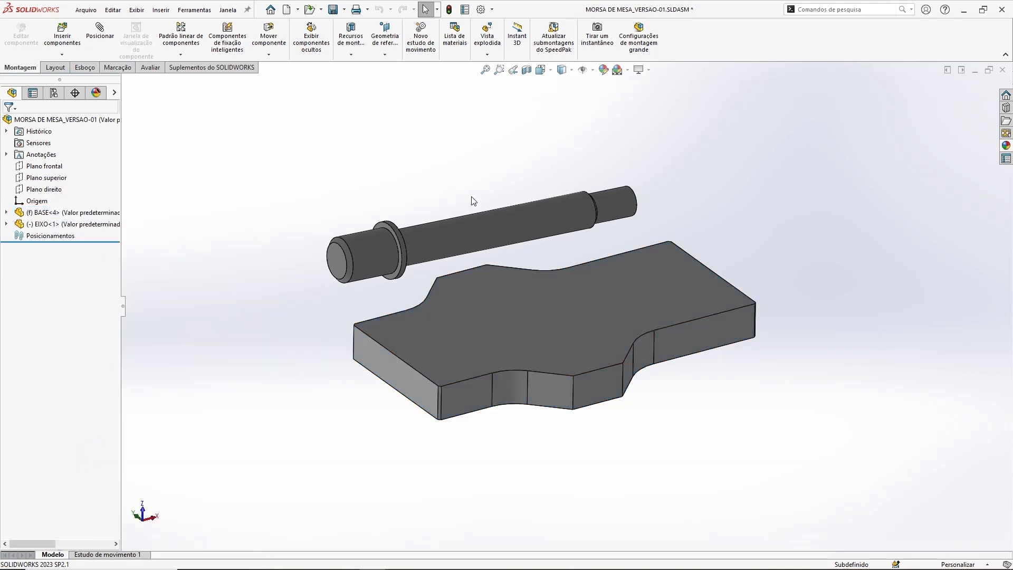
right_click(470, 224)
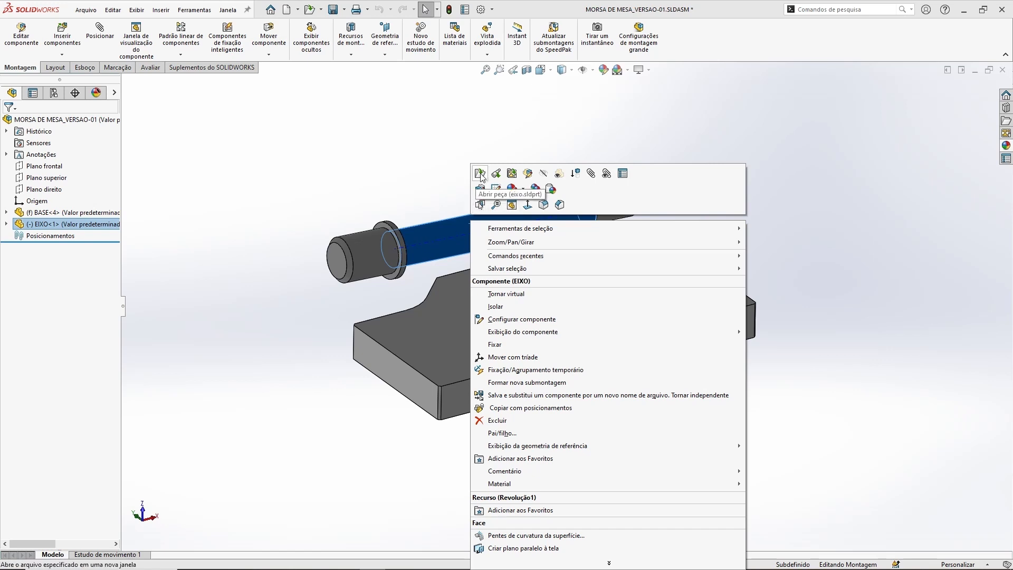
left_click(407, 158)
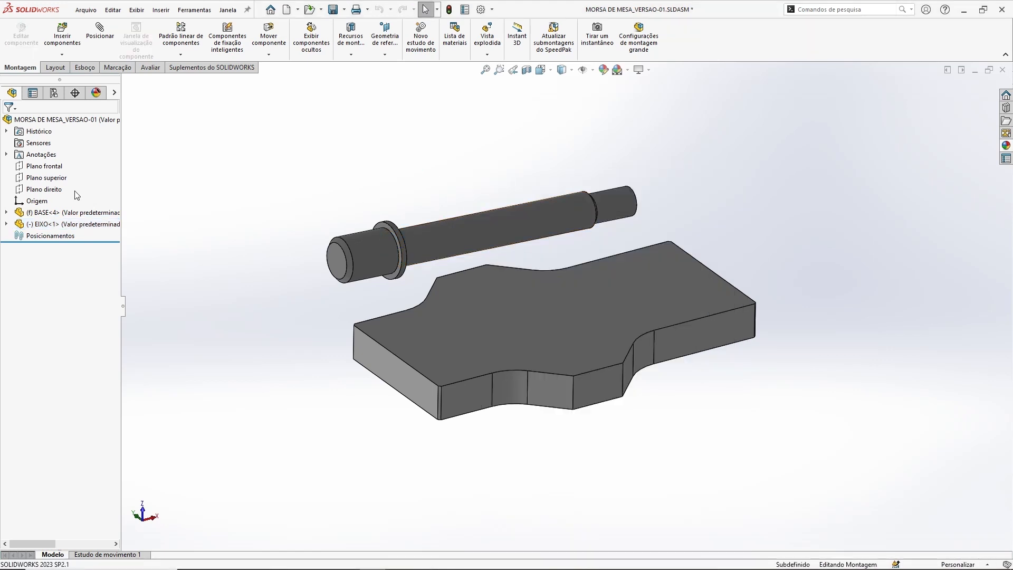
right_click(59, 214)
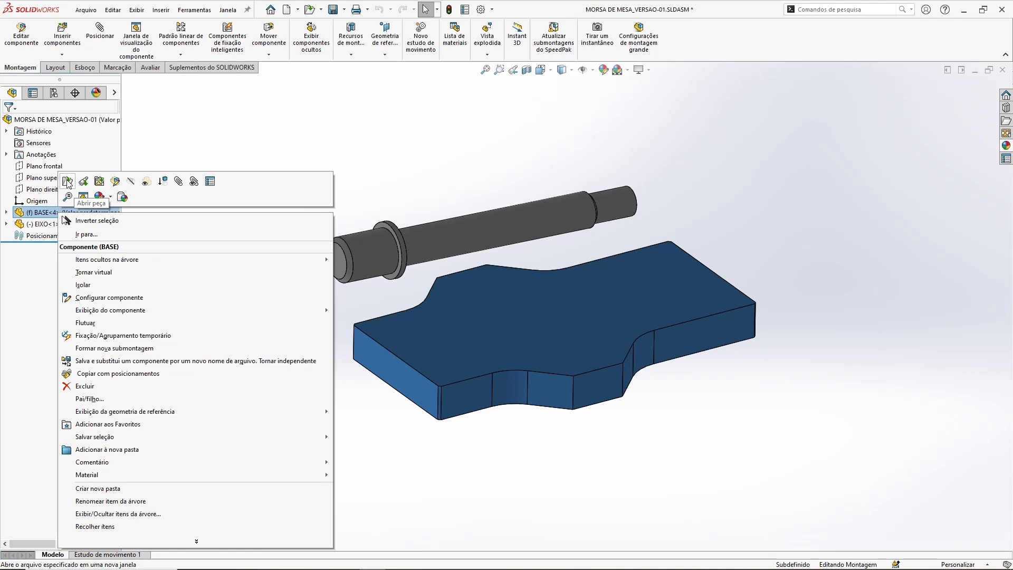
left_click(68, 182)
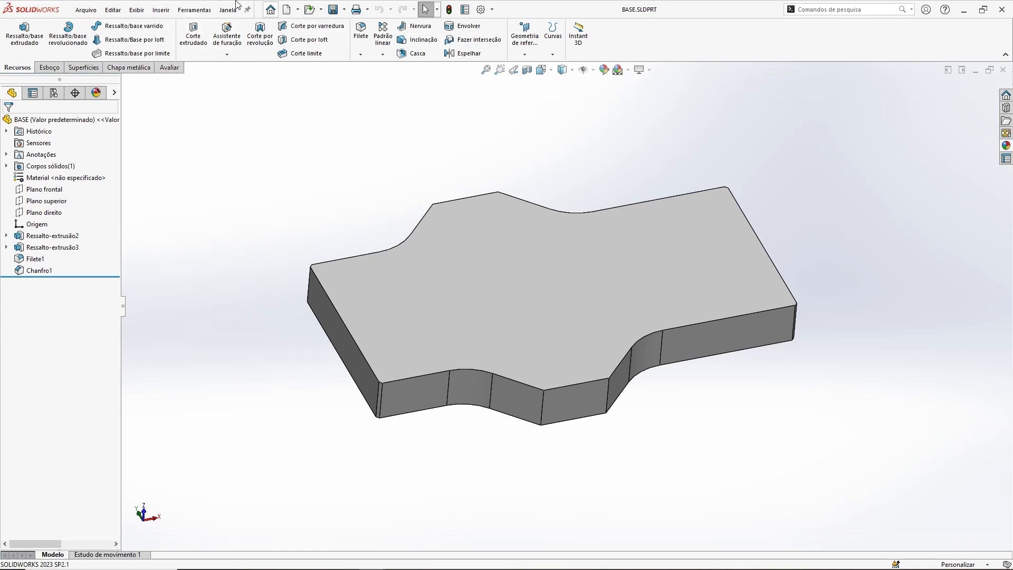
Step: Switch from BASE.SLDPRT to the MORSA DE MESA_VERSAO-01 assembly window and back to the part
left_click(228, 11)
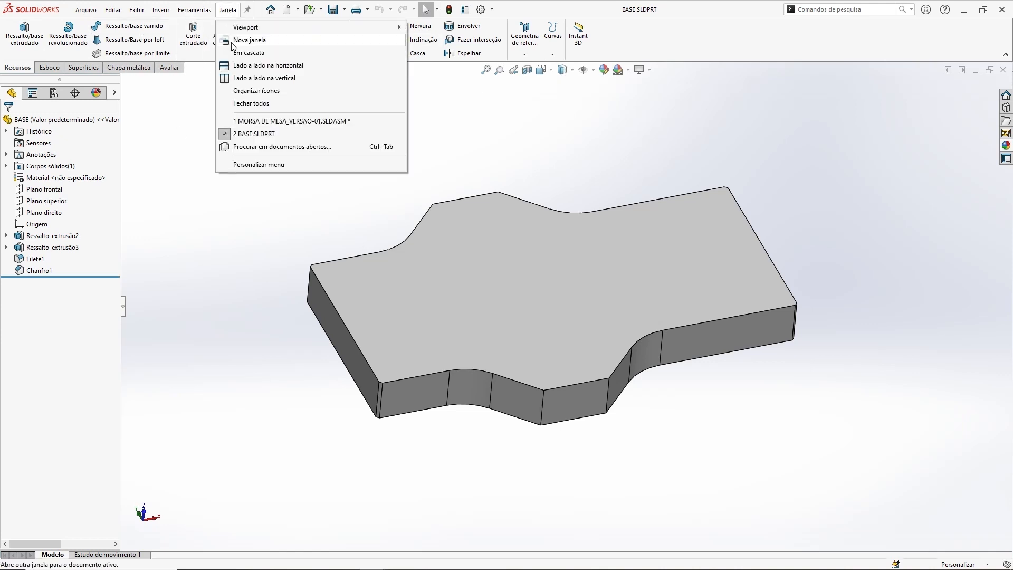
left_click(244, 120)
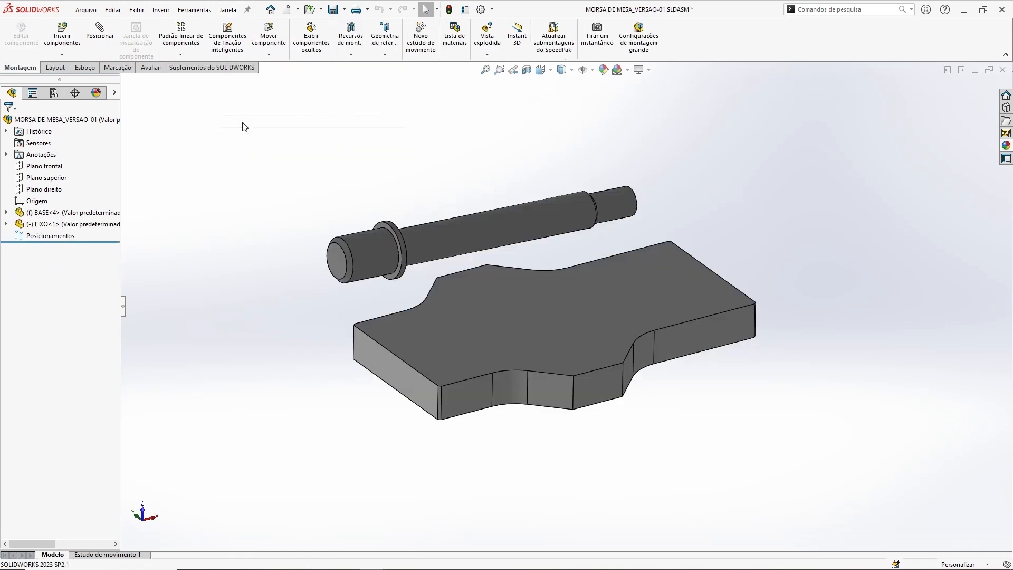
left_click(227, 10)
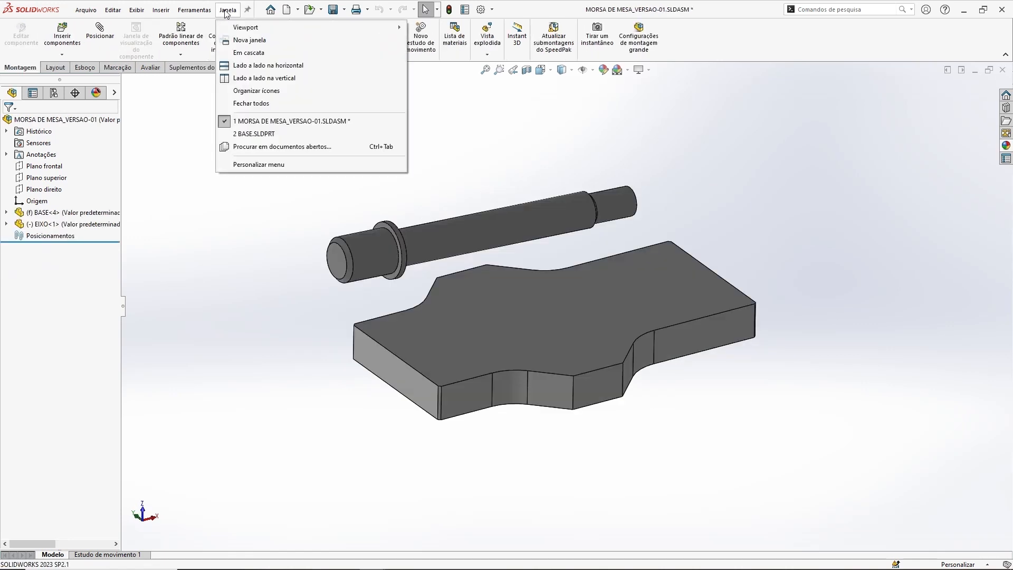
left_click(241, 134)
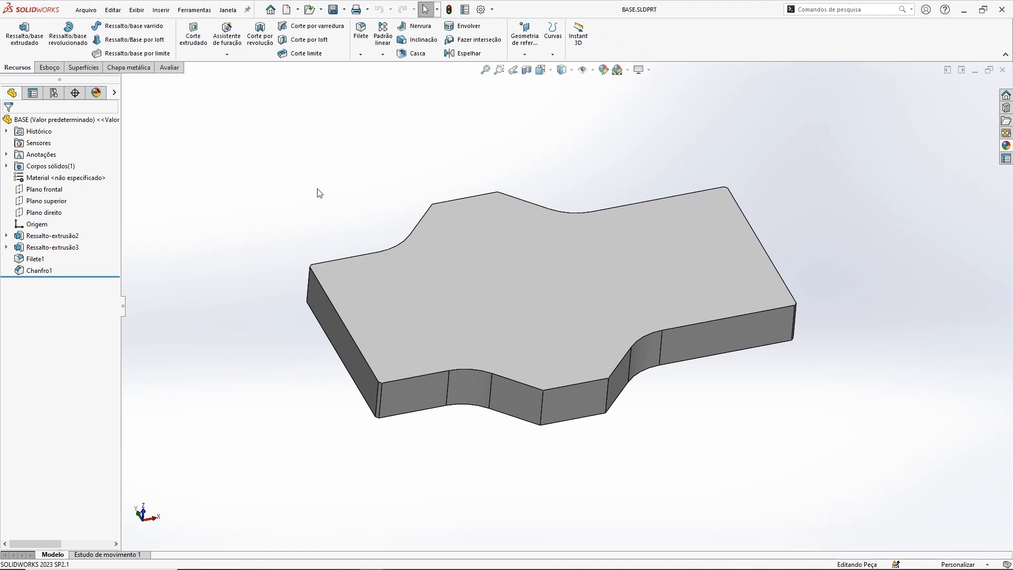
Step: Cycle through the open documents and return to BASE.SLDPRT
key("ctrl+Tab")
key("ctrl+Tab")
key("ctrl+Tab")
key("ctrl+Tab")
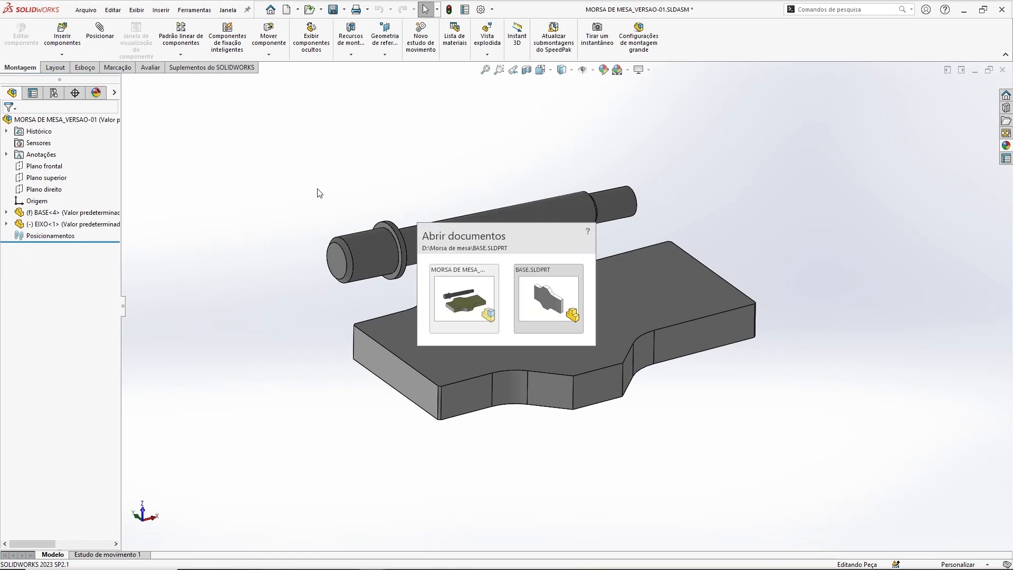
left_click(557, 292)
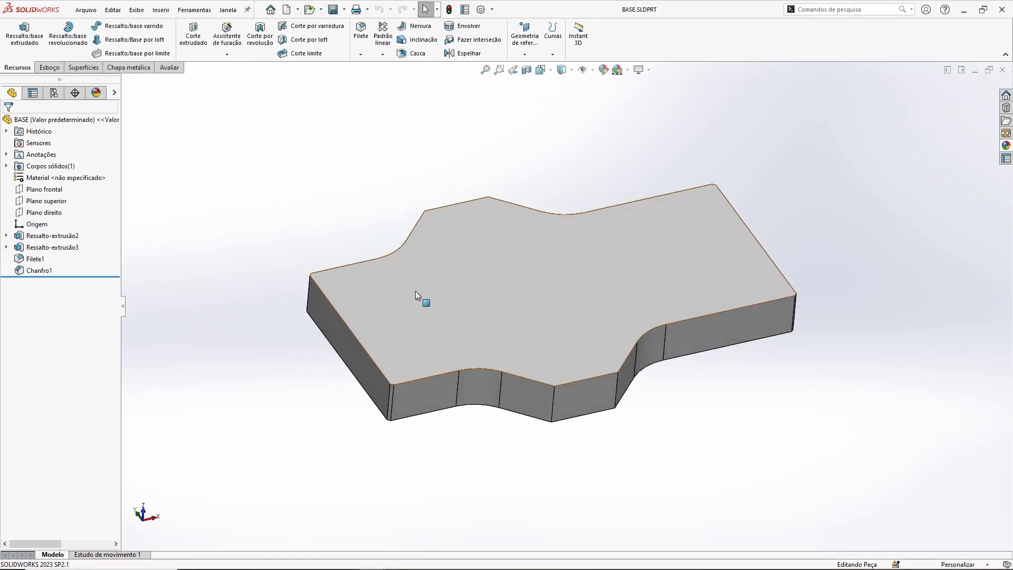
Step: Sketch a circle on the large upper face of BASE, centred at about X -47.3, Y 3.1 mm, and exit the sketch
left_click(49, 67)
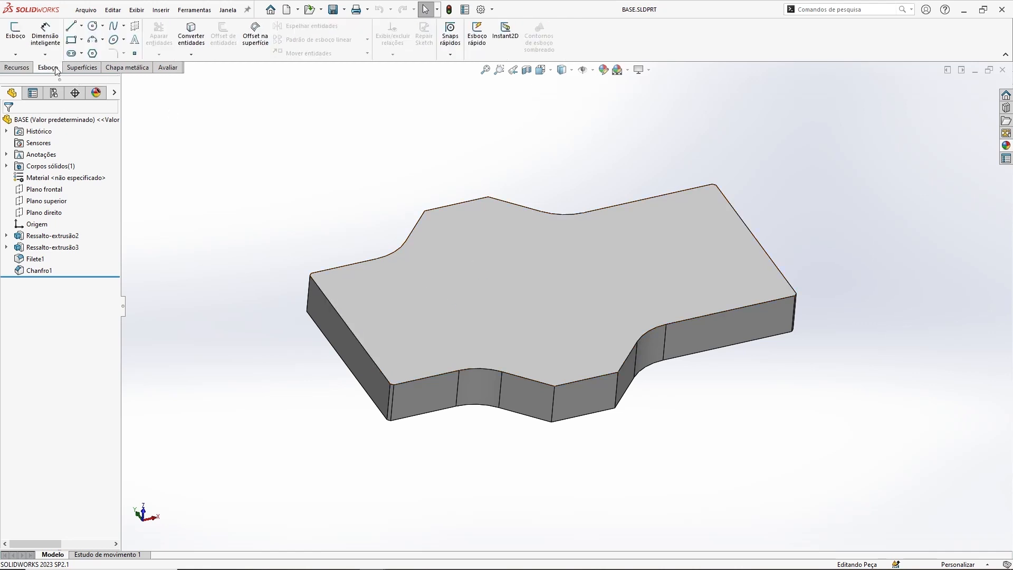
left_click(15, 33)
left_click(401, 287)
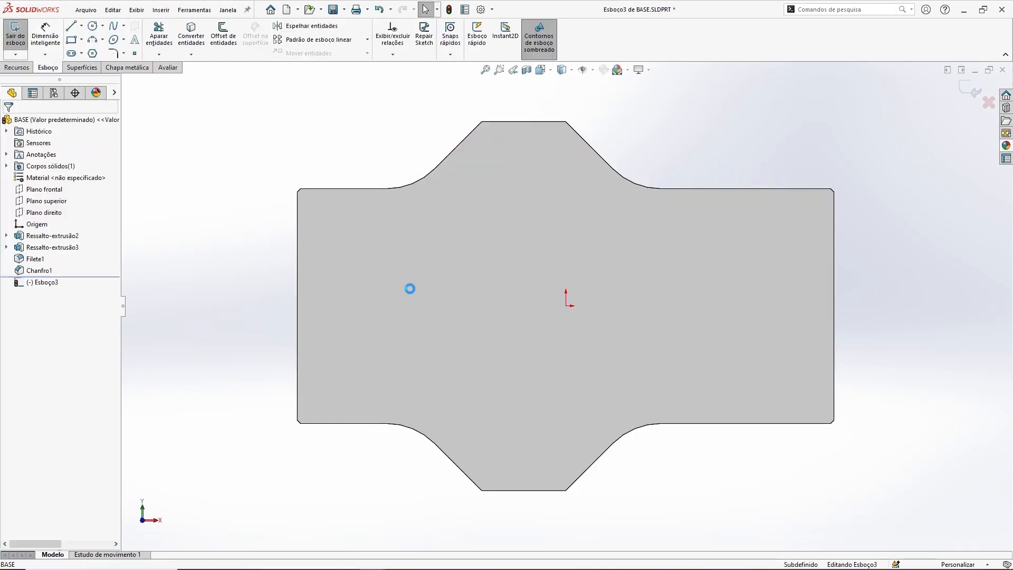
left_click(92, 25)
left_click(406, 294)
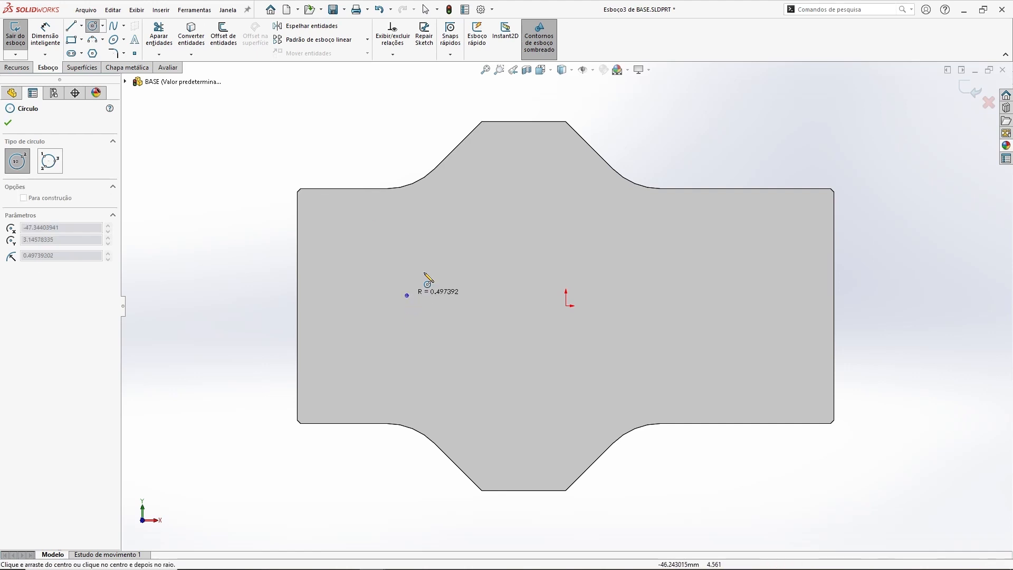
left_click(439, 264)
left_click(970, 89)
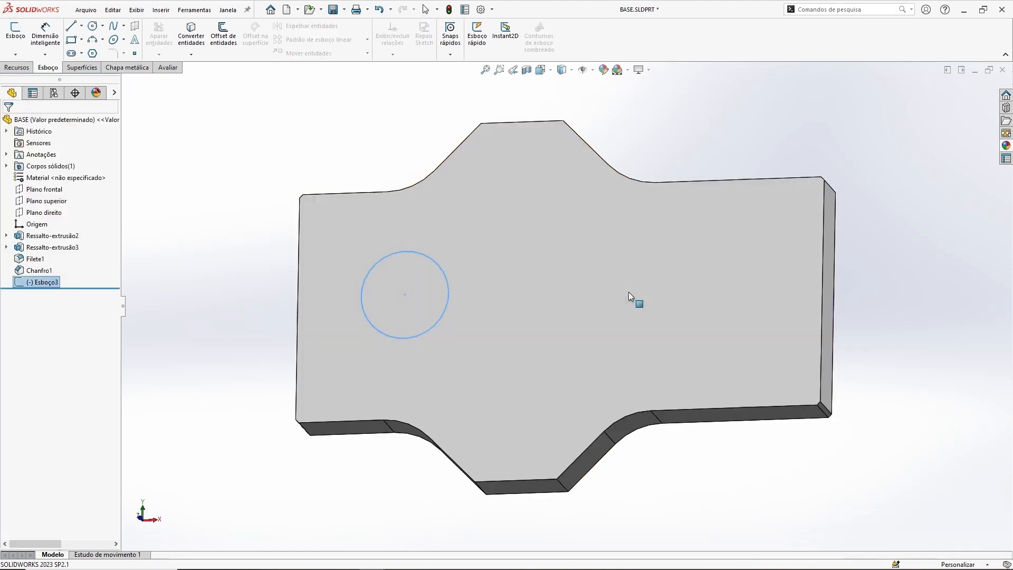
Step: Cut-extrude the sketched circle through all of the BASE part to make a round hole
left_click(24, 67)
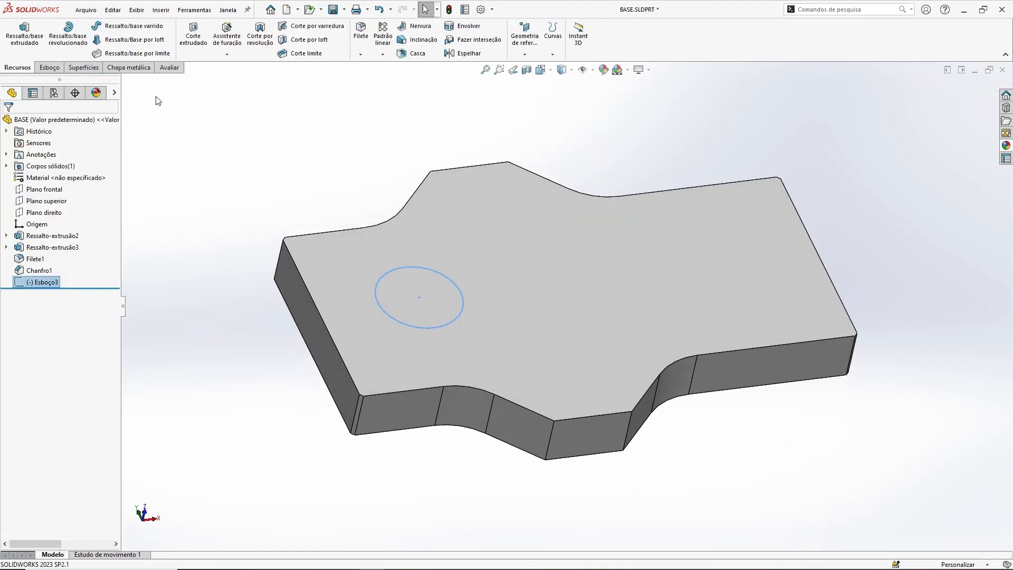
left_click(192, 36)
left_click(63, 186)
left_click(46, 203)
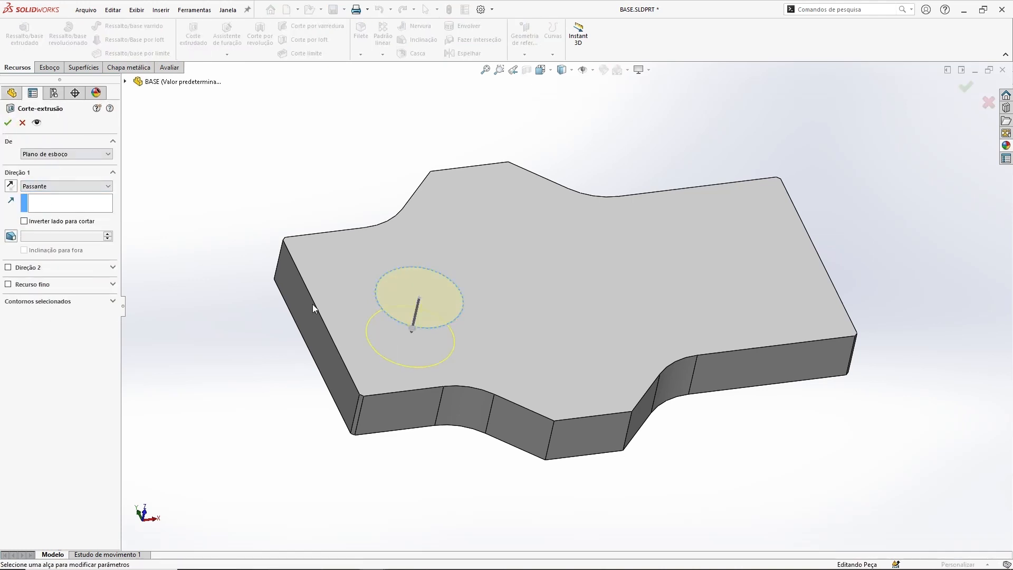
left_click(8, 124)
middle_click_drag(675, 295, 633, 301)
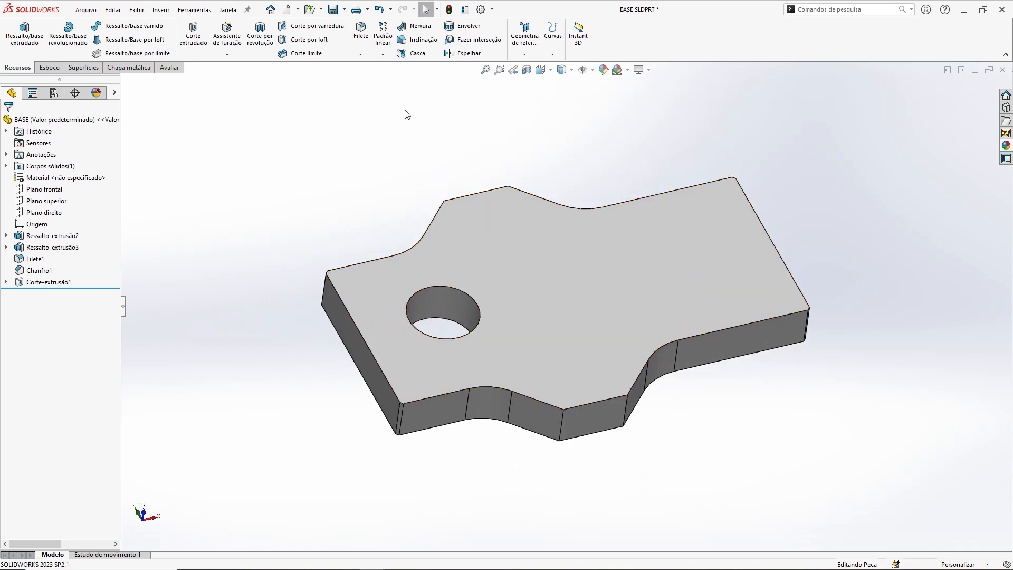
Step: Switch to the MORSA DE MESA_VERSAO-01 assembly and rebuild it with the modified BASE
key("ctrl+Tab")
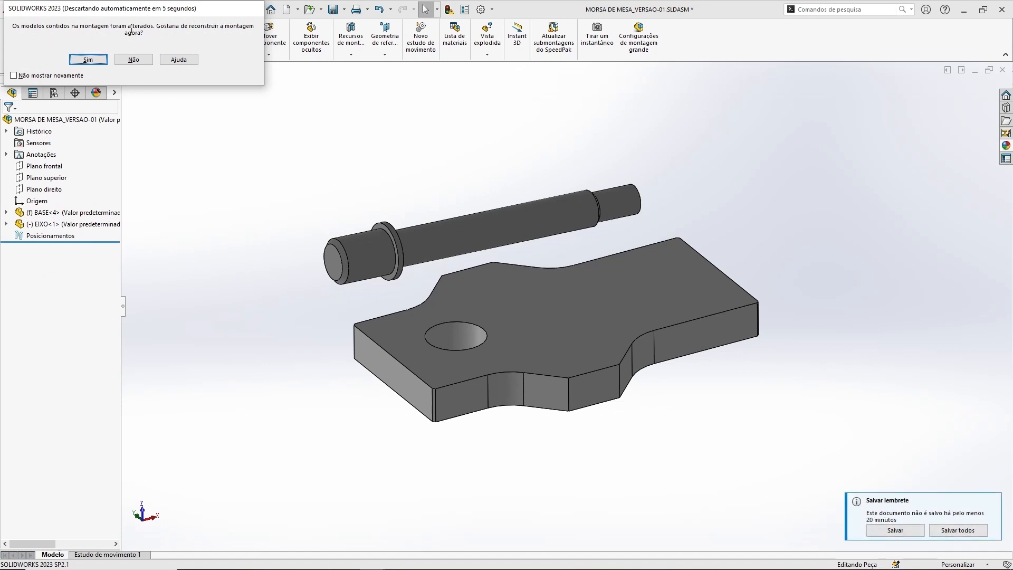
left_click(88, 59)
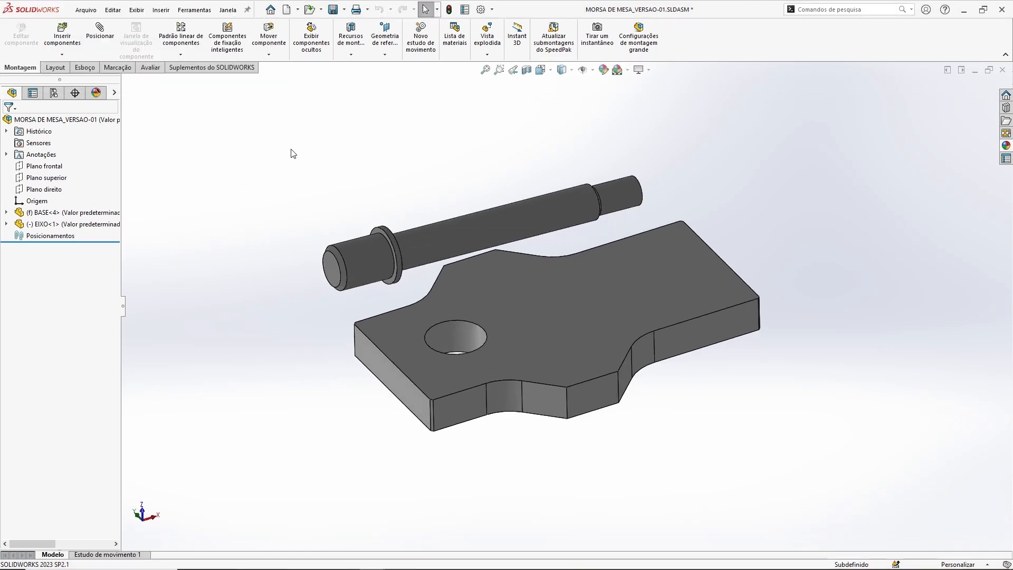
middle_click_drag(506, 159, 516, 196)
Step: Return to the BASE part and delete the round cut together with its leftover circle sketch
key("ctrl+Tab")
left_click(51, 284)
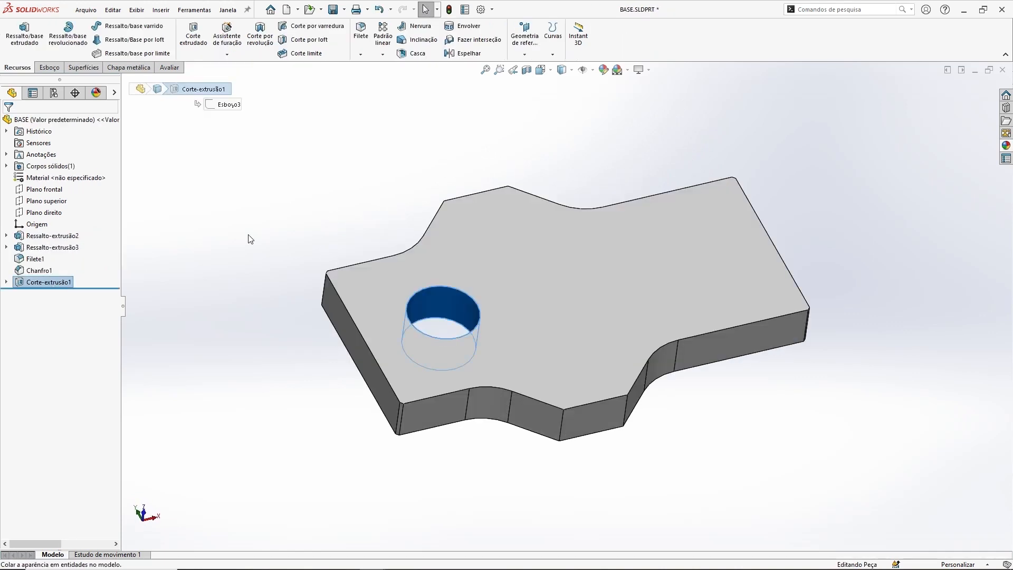
key("Delete")
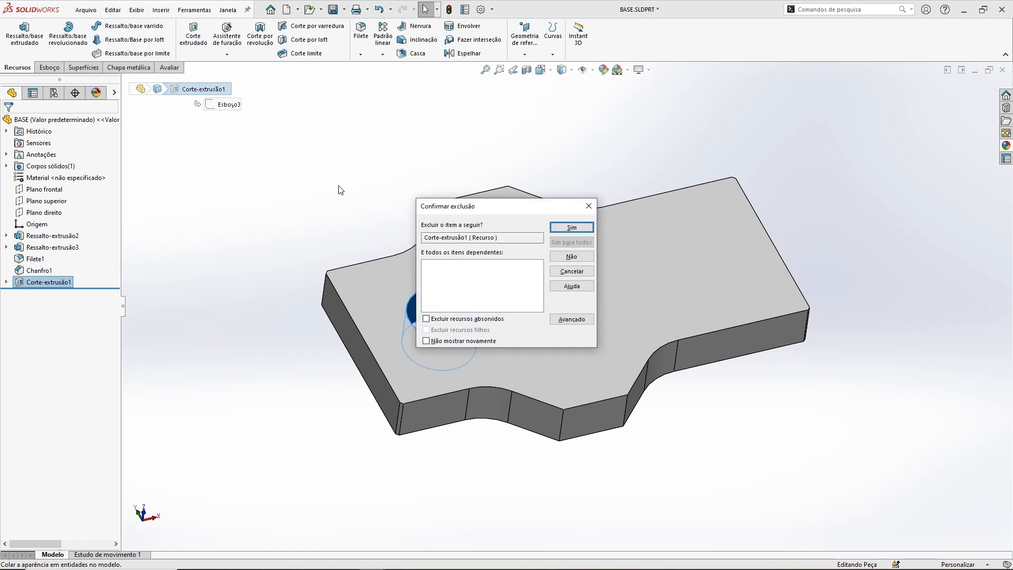
key("Return")
left_click(45, 282)
key("Delete")
key("Return")
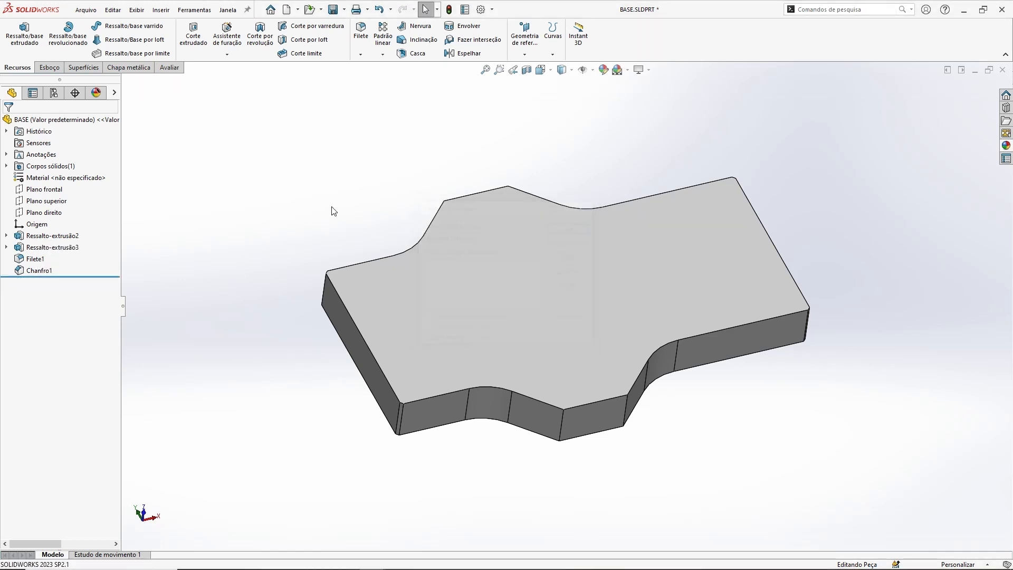
Step: Switch to the MORSA DE MESA_VERSAO-01 assembly and rebuild it, choosing not to show the rebuild prompt again
key("ctrl+Tab")
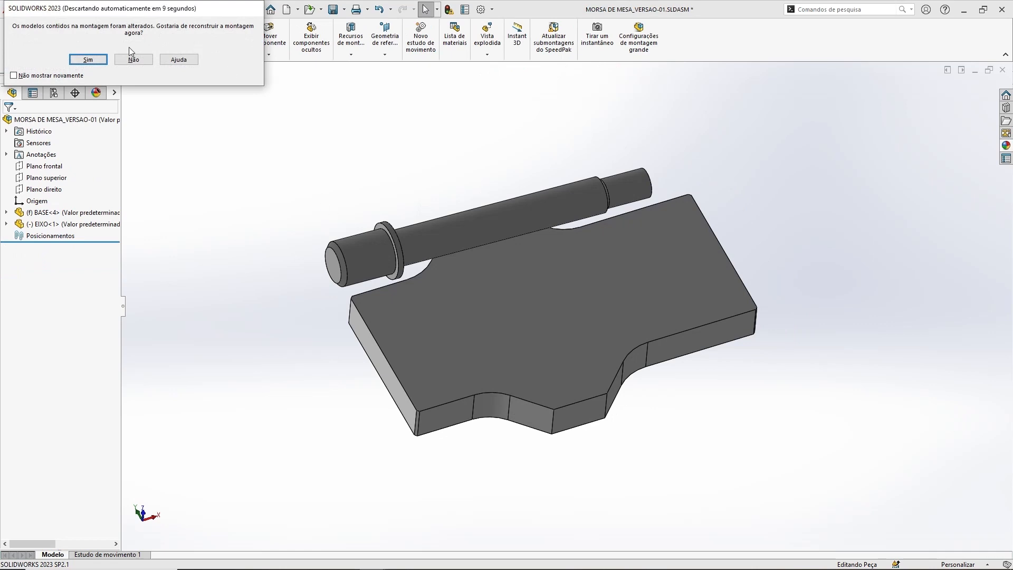
left_click(13, 75)
left_click(88, 59)
middle_click_drag(533, 191, 535, 140)
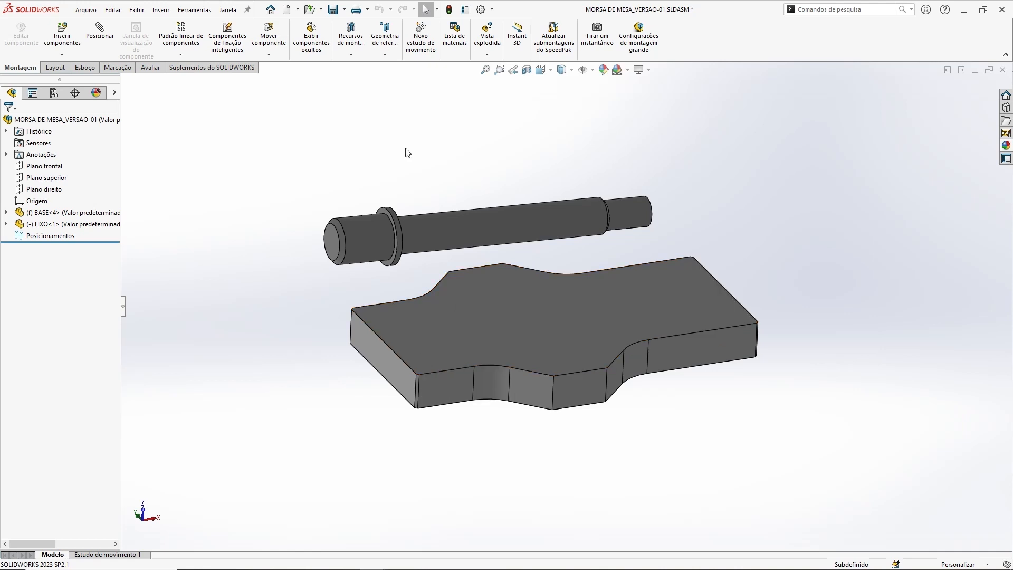
mouse_move(421, 141)
middle_mouse_down()
mouse_move(418, 156)
mouse_move(423, 144)
middle_mouse_up()
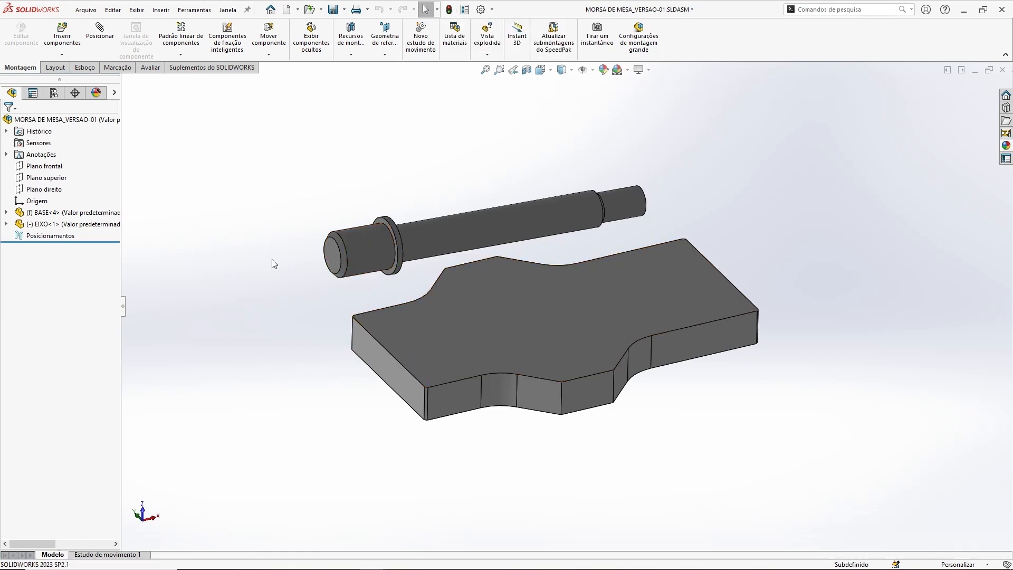
Step: Switch to the BASE part and back to the assembly, and open the EIXO part in its own window
key("ctrl+Tab")
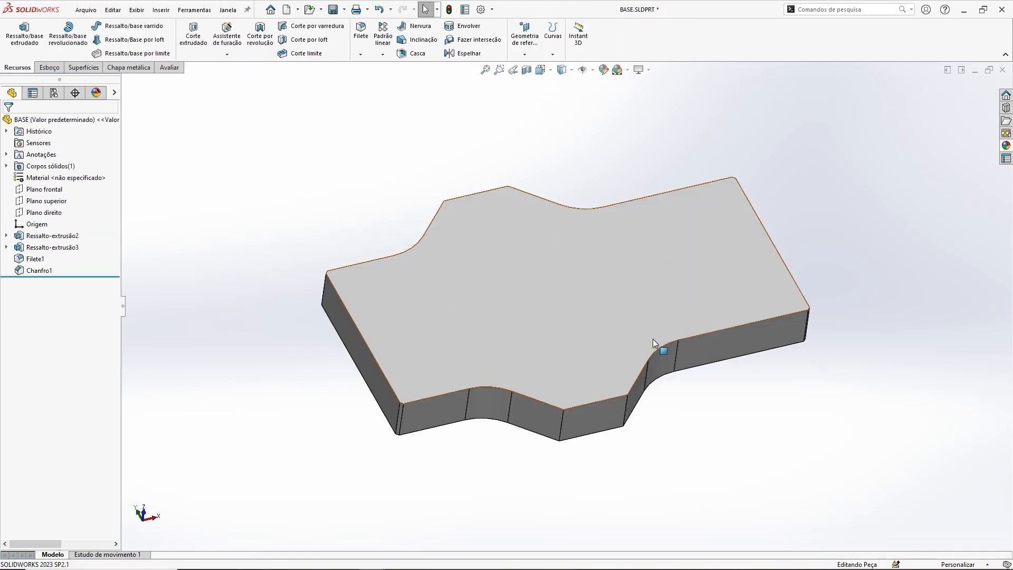
key("ctrl+Tab")
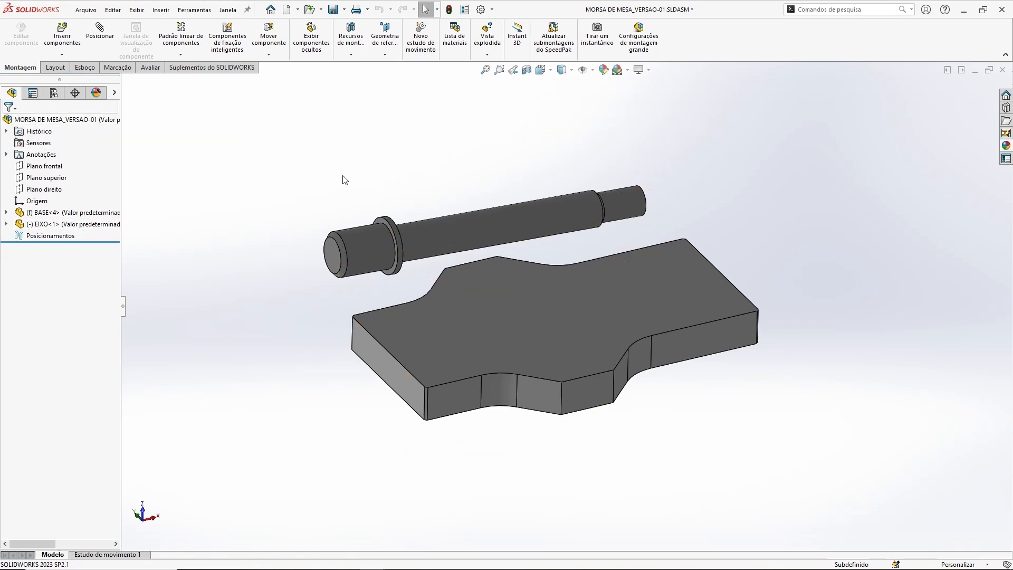
right_click(436, 226)
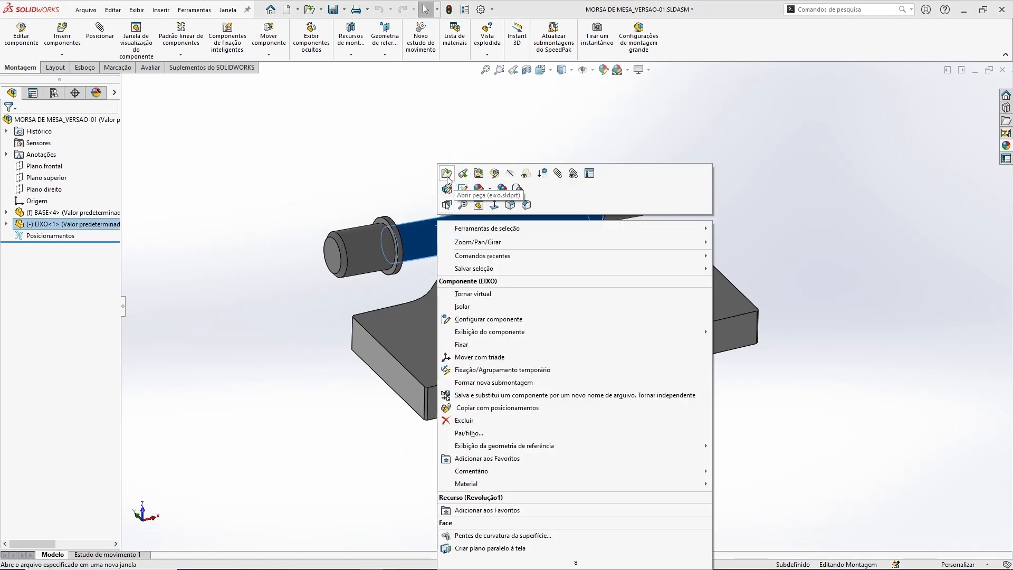
key("Escape")
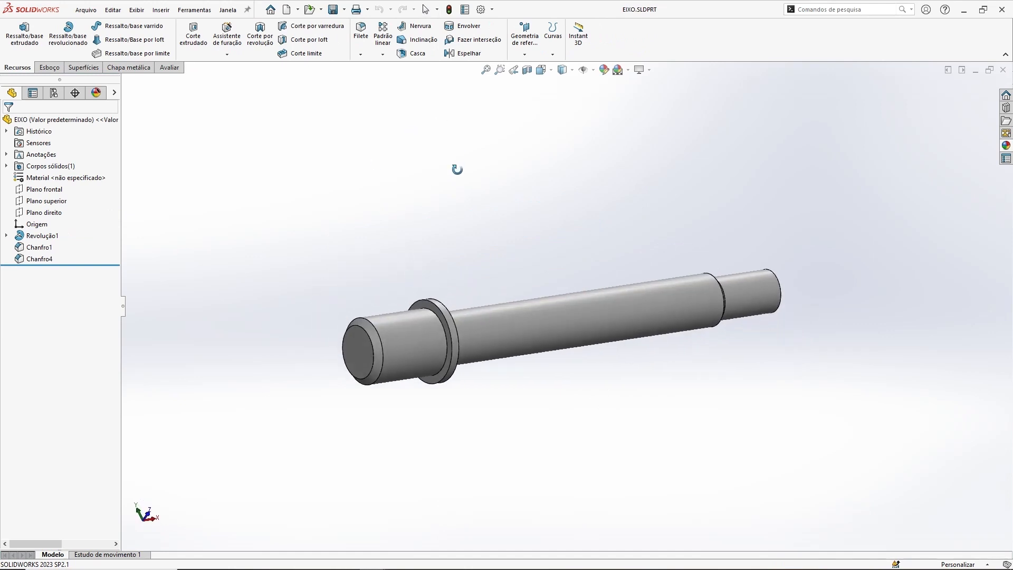
Step: Roll EIXO back to just after Revolução1, check the shaft without chamfers in the assembly, and return to the part
left_click_drag(71, 265, 73, 241)
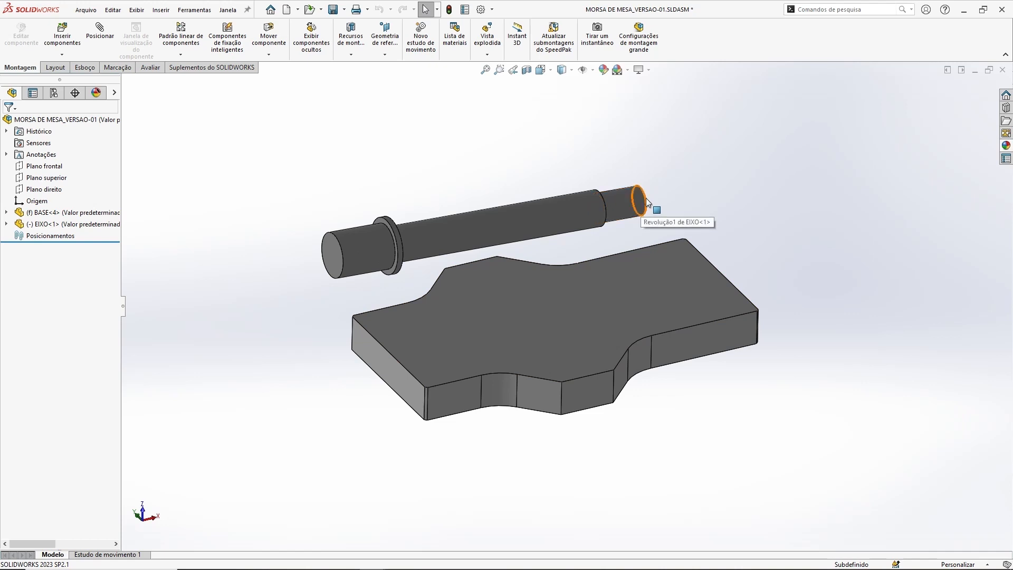
middle_click_drag(440, 158, 479, 162)
key("ctrl+Tab")
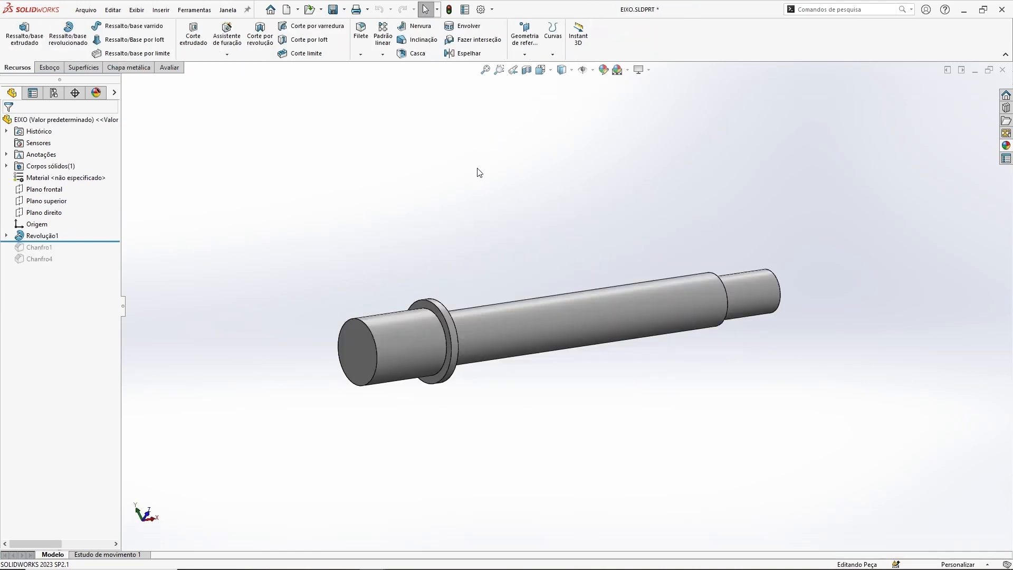
Step: Roll EIXO forward to include Chanfro1 and Chanfro4, and close the part to return to the assembly
left_click_drag(105, 241, 99, 275)
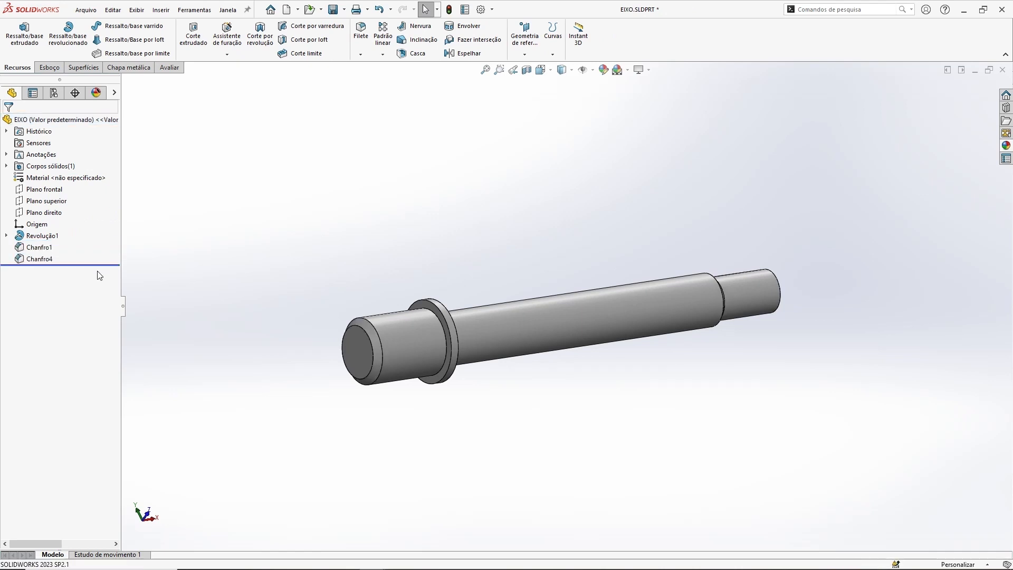
left_click(1002, 70)
left_click(482, 286)
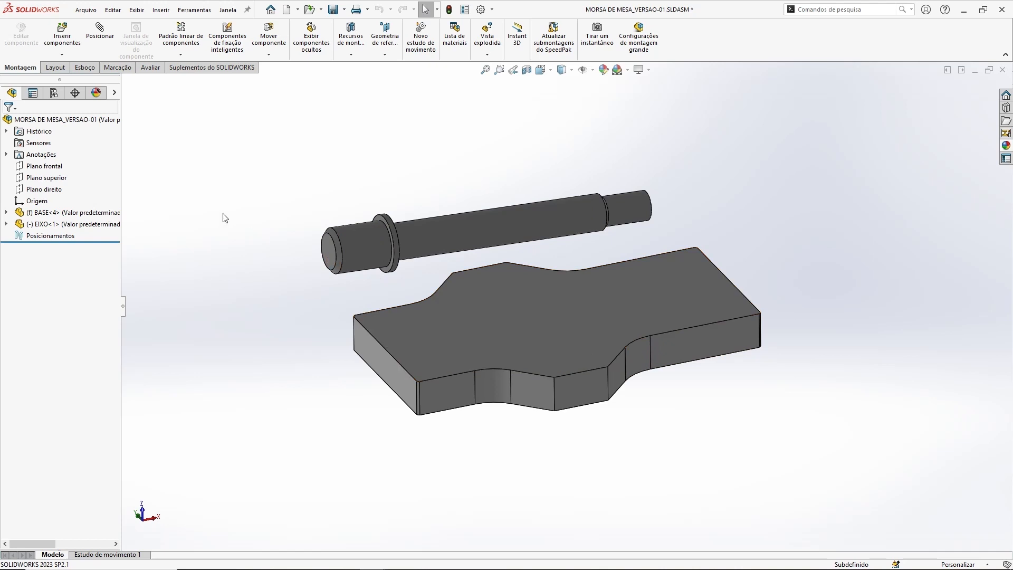
Step: Edit the EIXO component in place within the assembly and expand its feature list
right_click(89, 215)
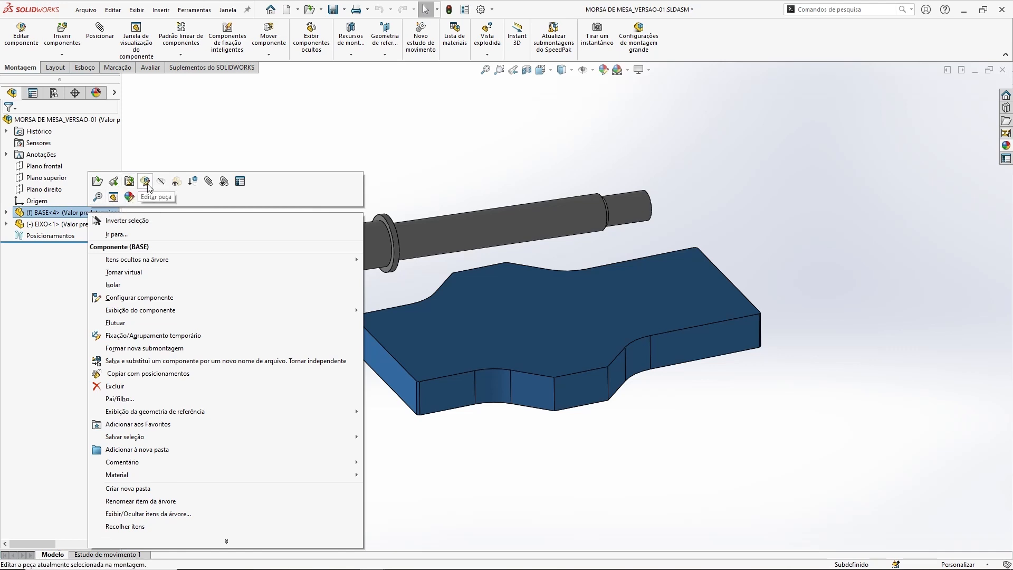
left_click(242, 151)
right_click(470, 236)
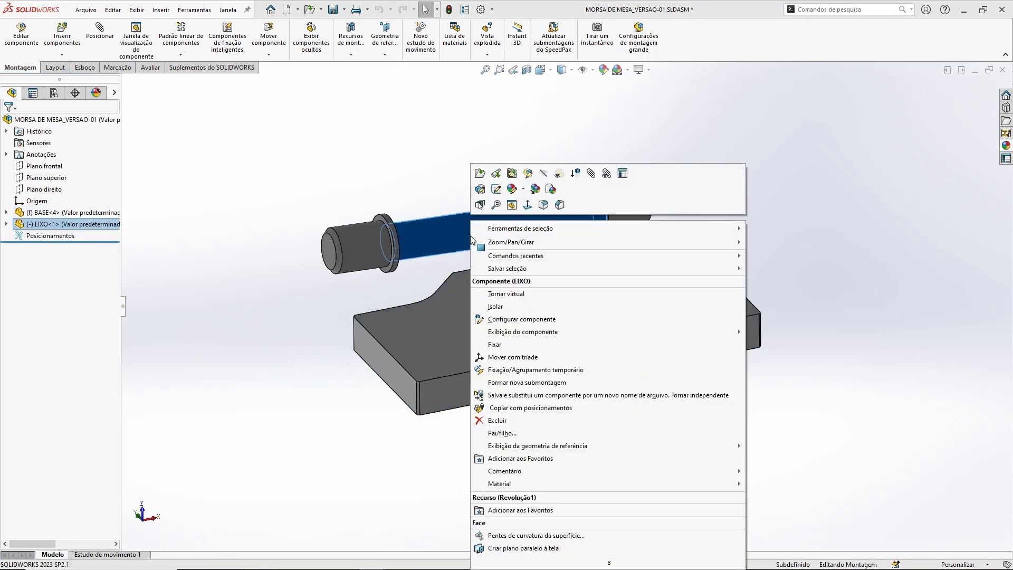
left_click(528, 174)
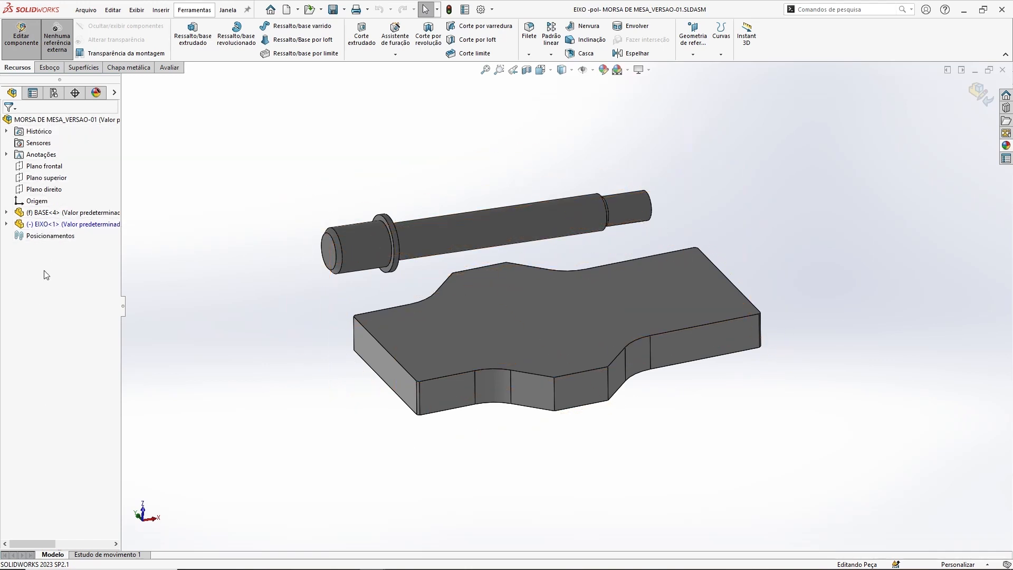
left_click(7, 225)
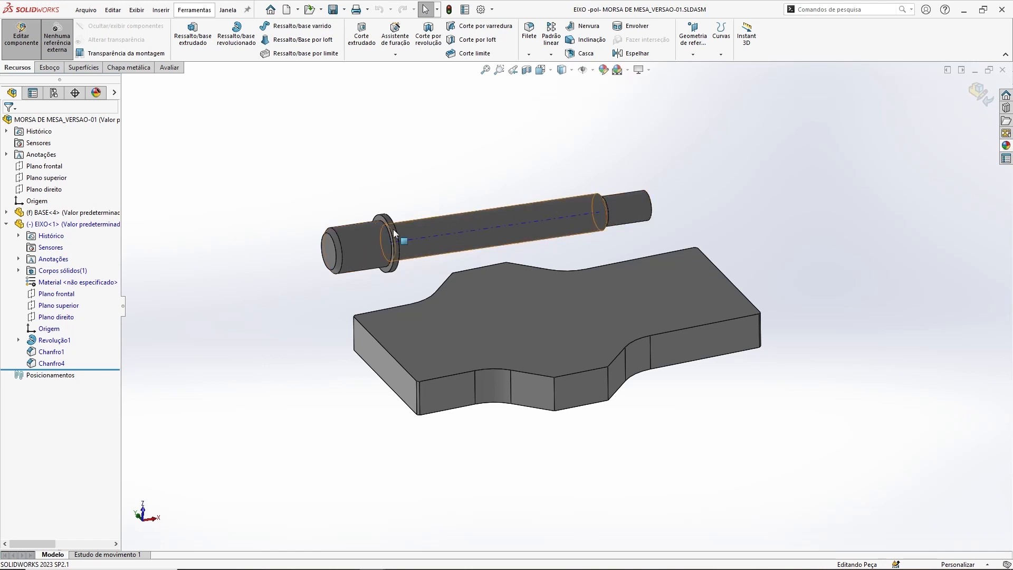
middle_click_drag(755, 146, 755, 150)
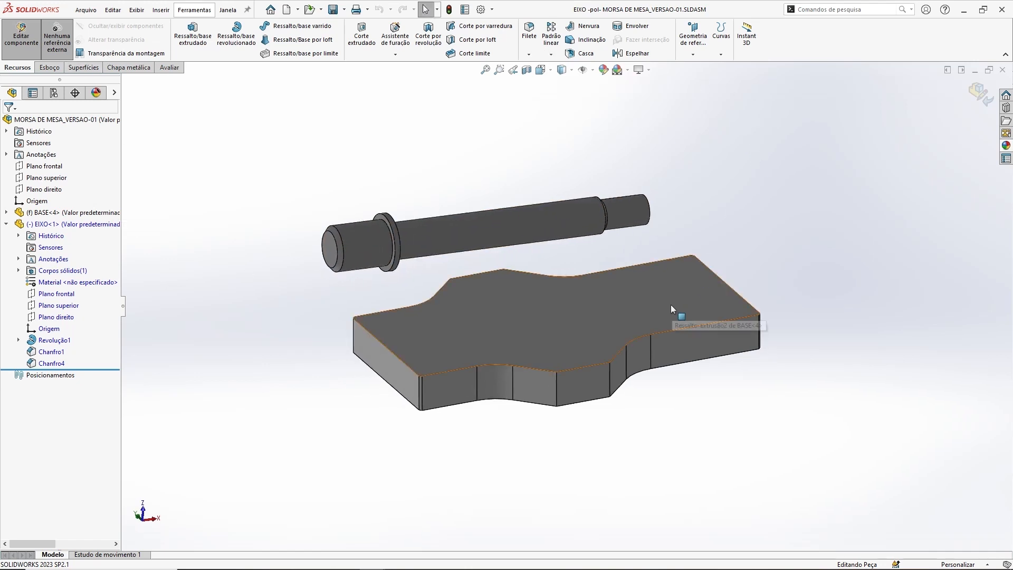
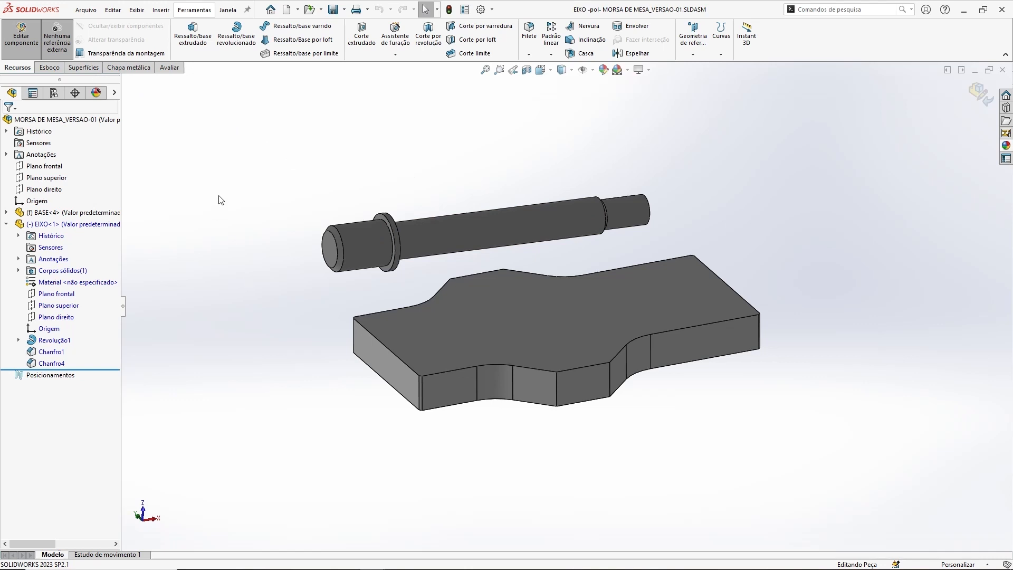
Step: Sketch a rectangle about 8 × 7 mm on EIXO's larger end face, around the origin, and exit the sketch
left_click(49, 68)
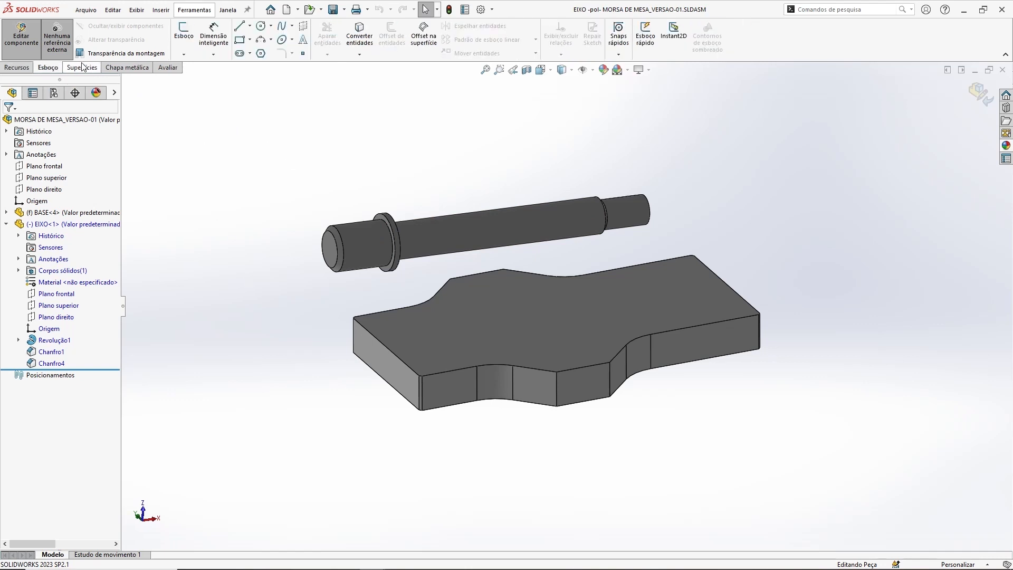
left_click(183, 32)
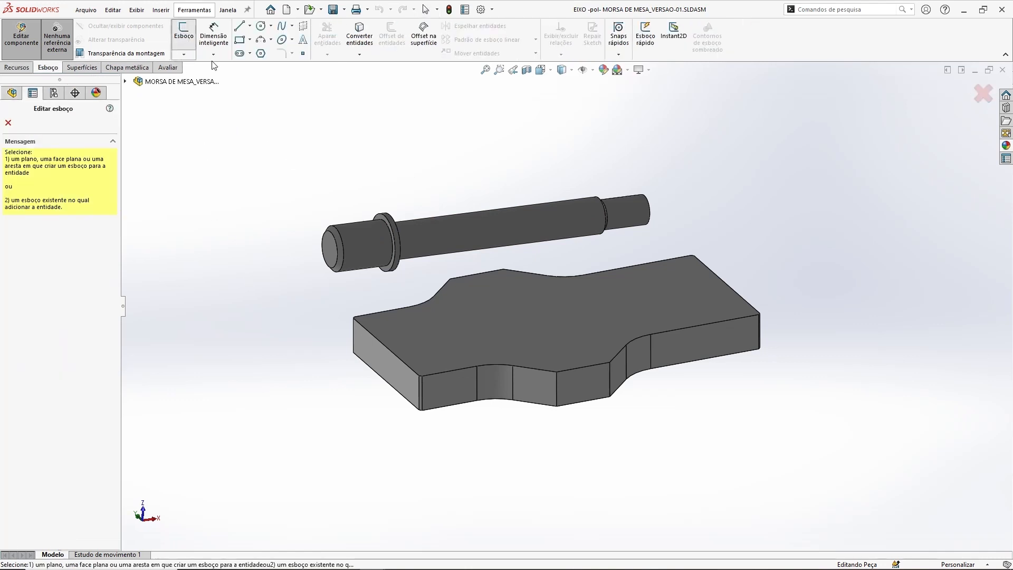
left_click(329, 252)
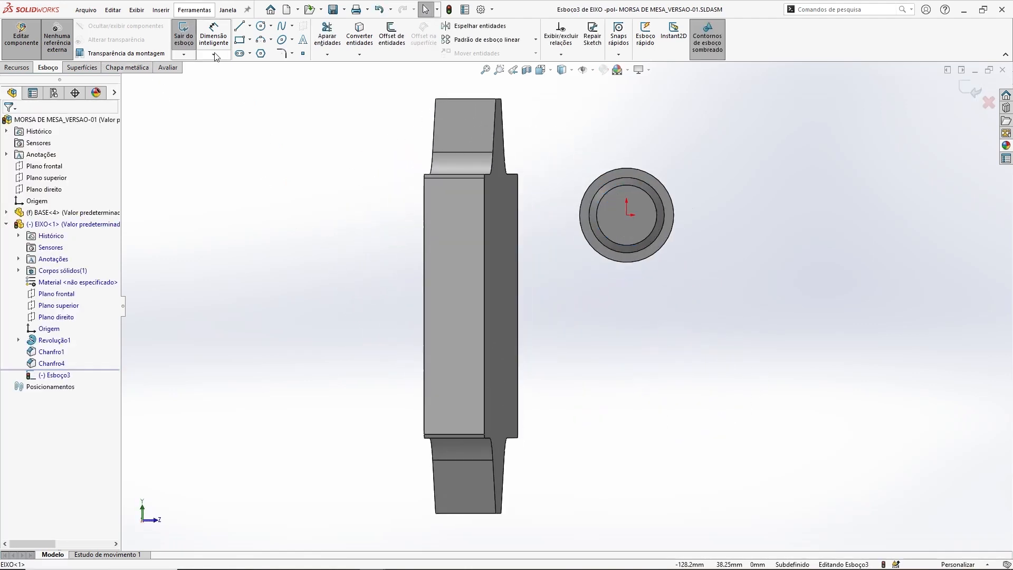
left_click(239, 39)
left_click(611, 201)
left_click(640, 226)
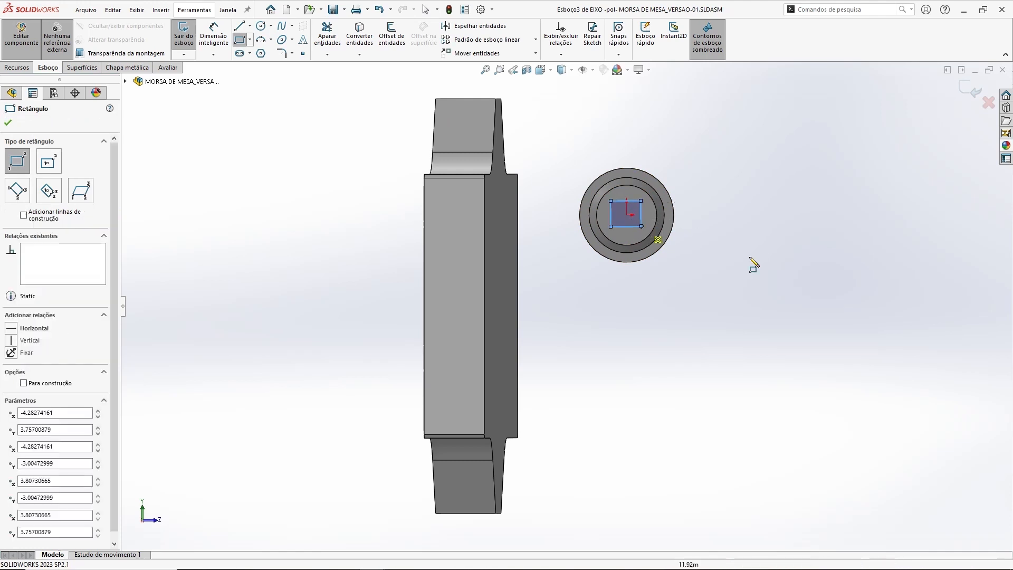
key("Escape")
left_click(972, 94)
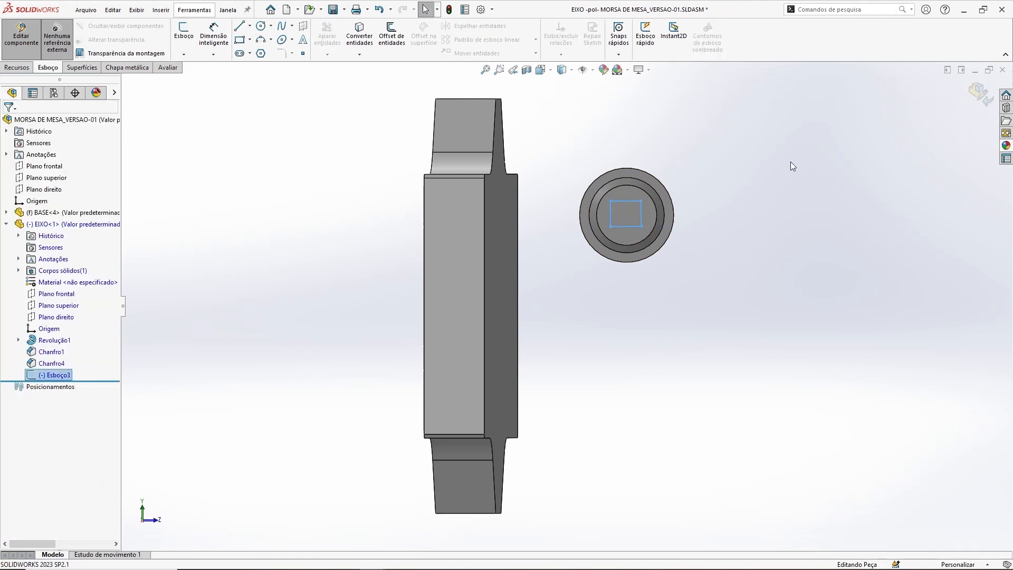
Step: Make an extruded cut of the rectangle through the whole EIXO shaft with the Passante end condition
left_click(24, 70)
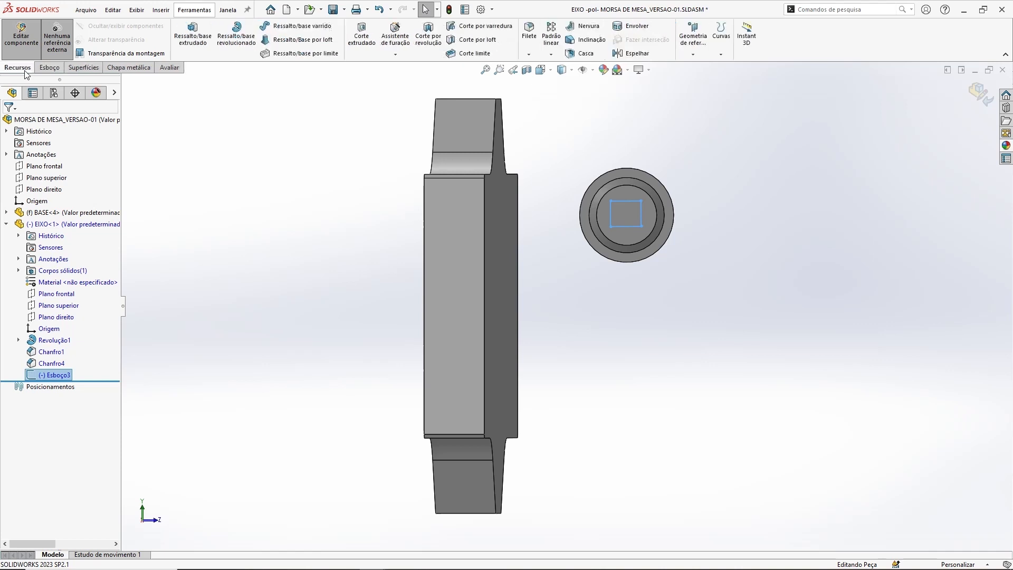
left_click(363, 37)
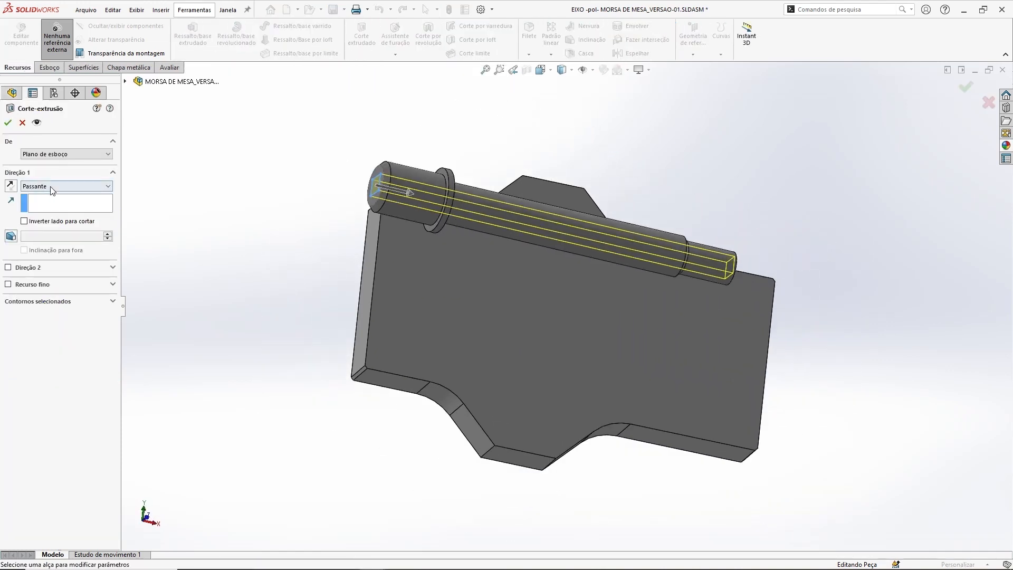
left_click(7, 123)
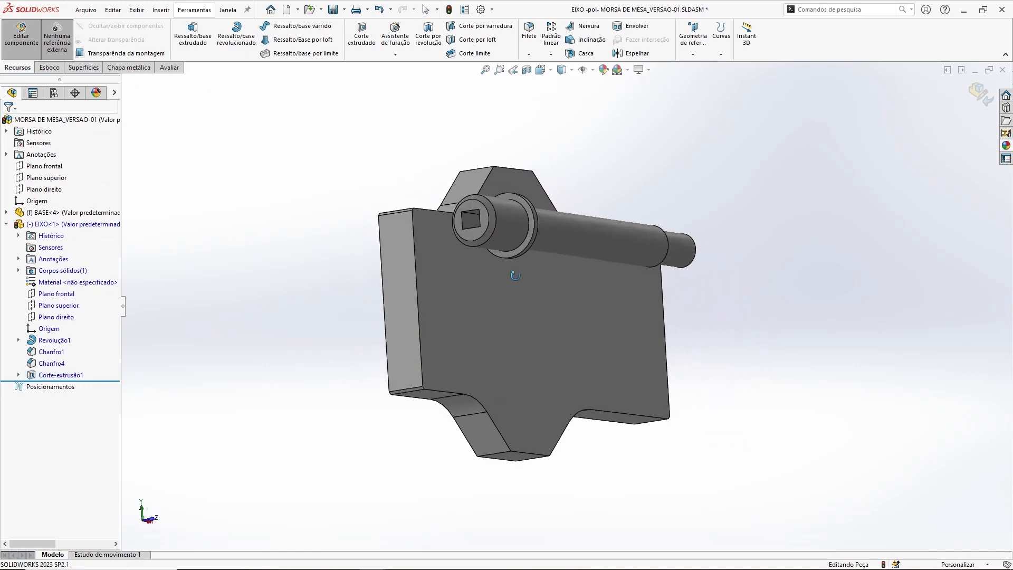
middle_click_drag(515, 275, 356, 241)
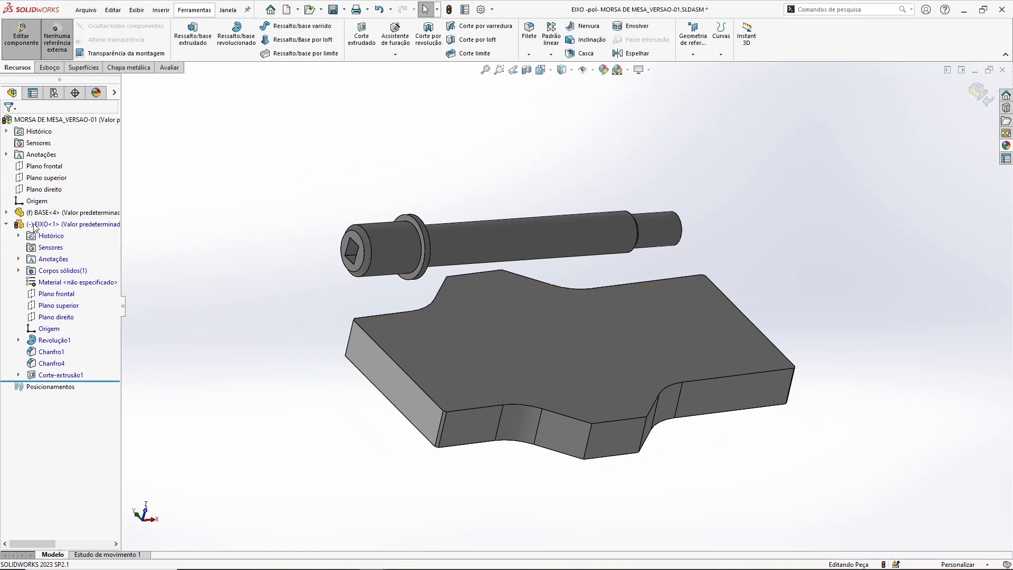
Step: Rebuild, finish editing EIXO in place to return to the assembly, and collapse its feature list
left_click(448, 10)
left_click(979, 93)
middle_click_drag(558, 142, 545, 160)
left_click(6, 225)
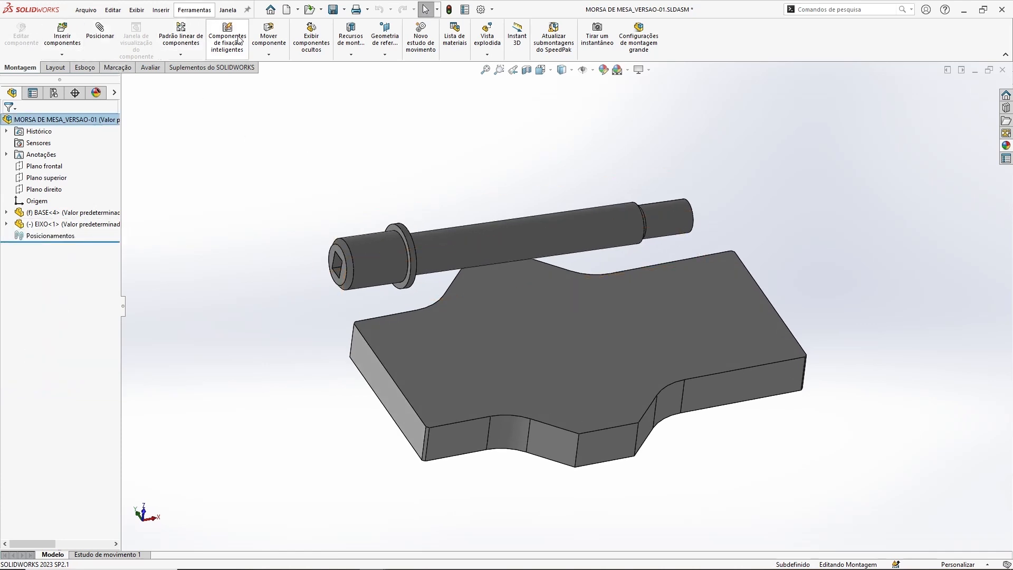
Step: Open the EIXO component from the assembly in its own window and inspect the rectangular cut
middle_click_drag(464, 252, 516, 240)
middle_click_drag(366, 267, 578, 233)
right_click(578, 234)
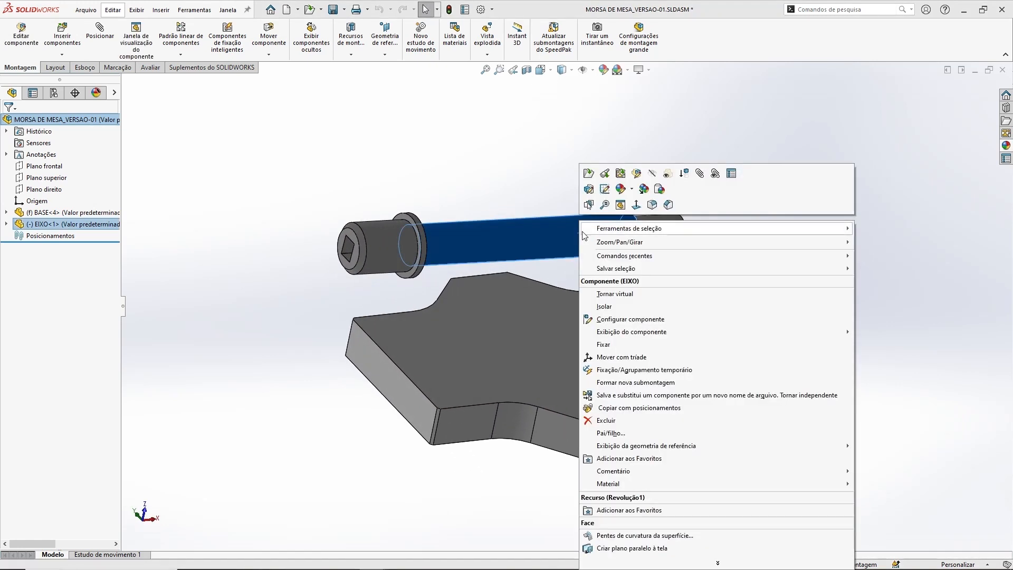
left_click(593, 179)
middle_click_drag(459, 251, 456, 321)
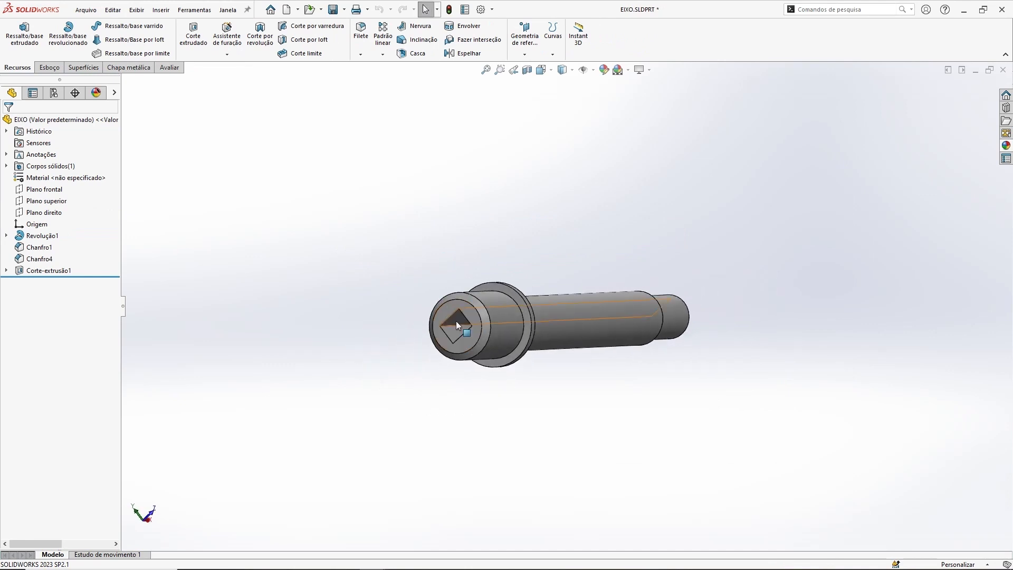
Step: Delete the Corte-extrusão1 feature and its leftover rectangle sketch from the EIXO part
left_click(50, 270)
key("Delete")
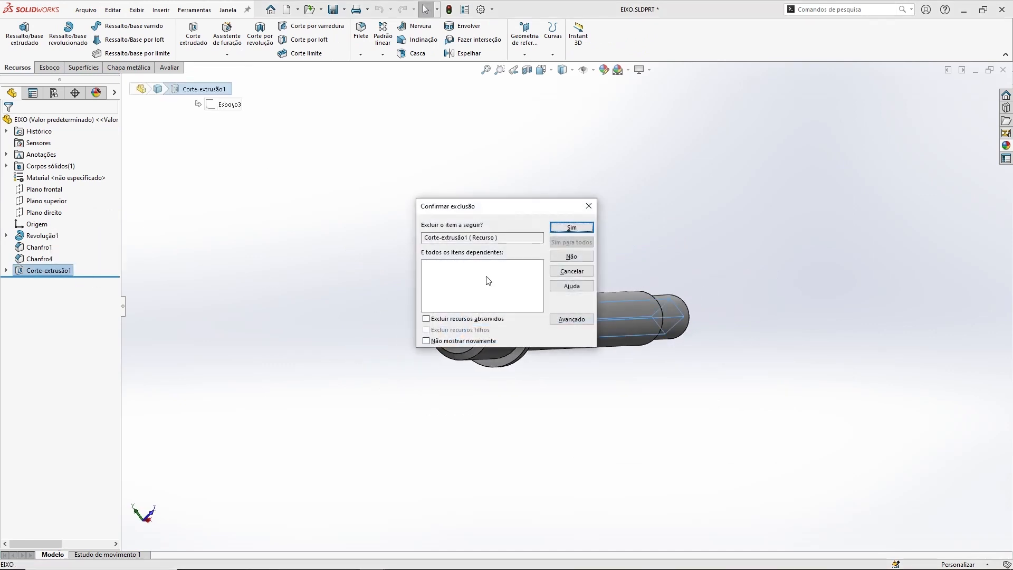
left_click(571, 227)
key("Delete")
key("Return")
middle_click_drag(508, 207, 676, 226)
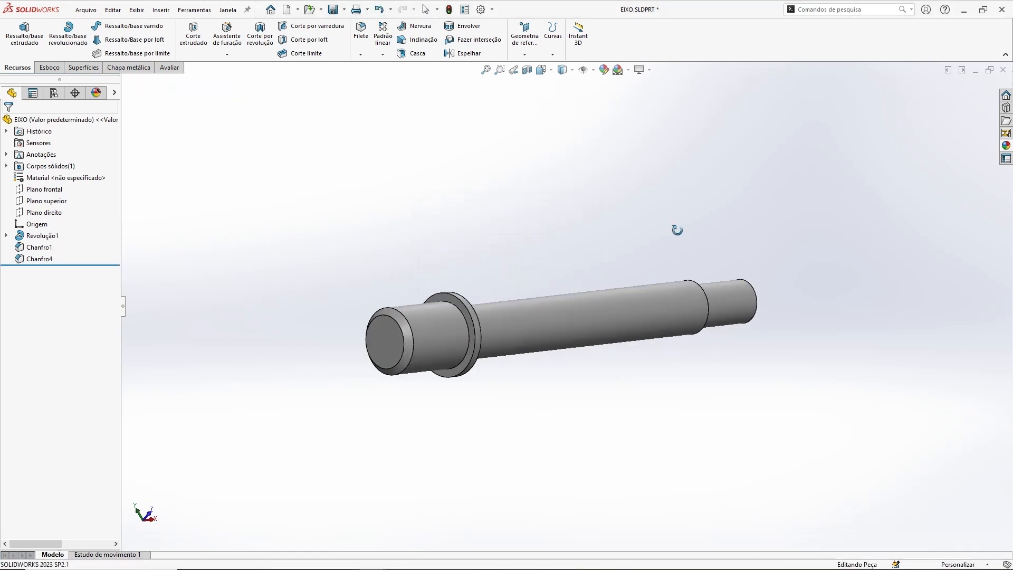
Step: Close the EIXO part to return to the assembly and inspect the shaft without the rectangular cut
left_click(1003, 69)
left_click(482, 286)
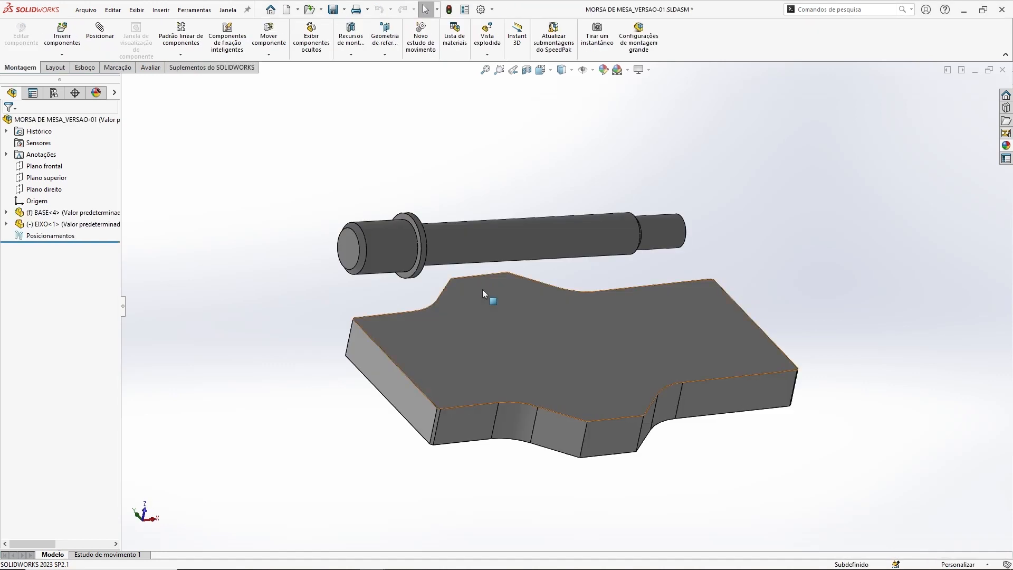
middle_click_drag(563, 152, 575, 110)
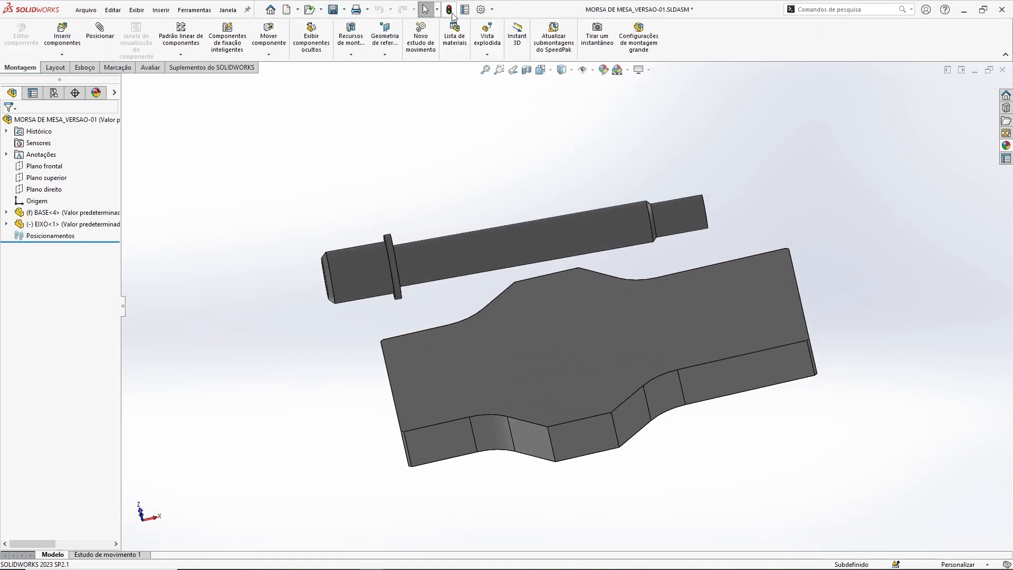
middle_click_drag(514, 158, 540, 135)
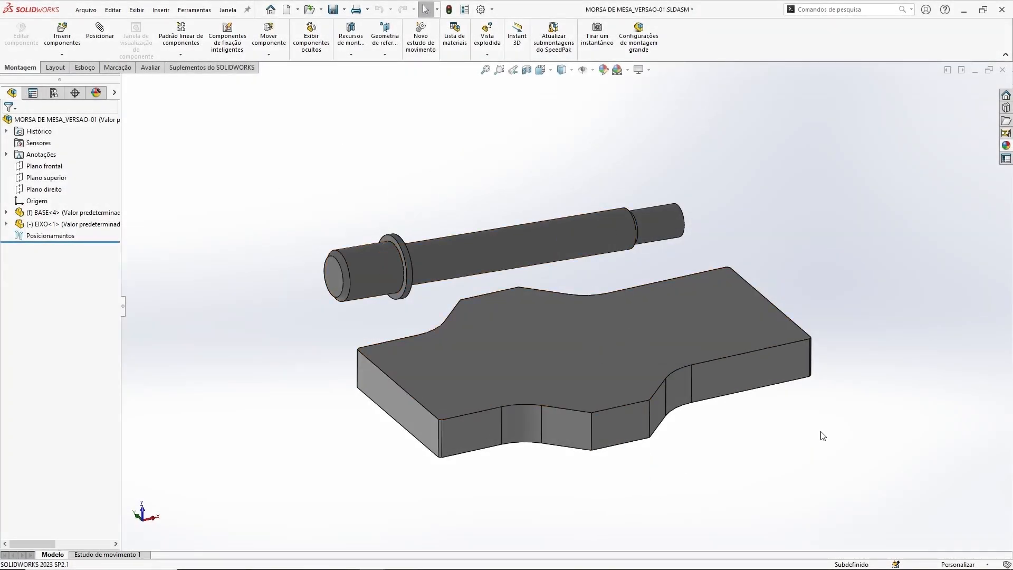
middle_click_drag(607, 245, 605, 240)
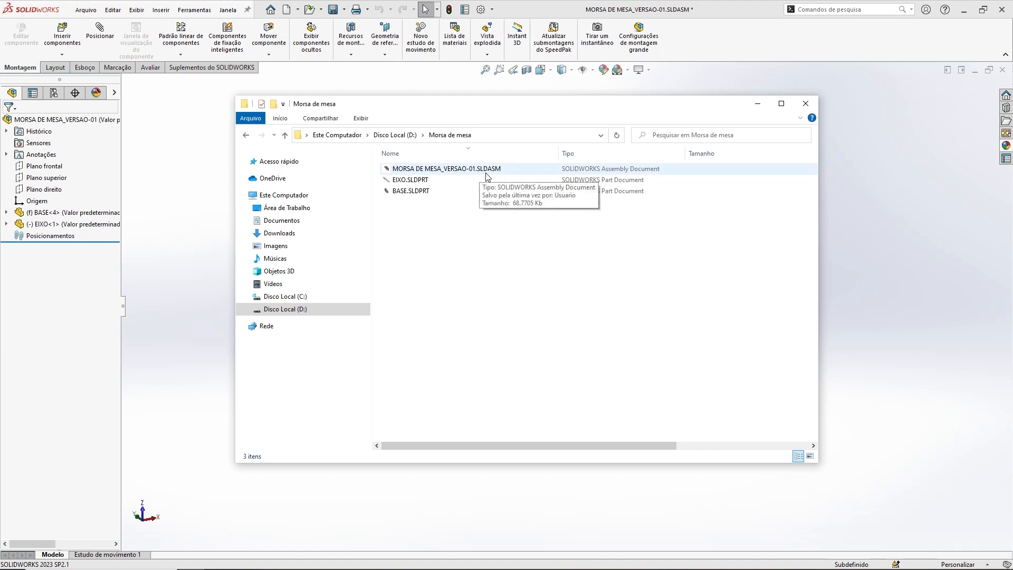
Step: Switch to File Explorer, look over the part files in the Morsa de mesa folder, and maximize the window
left_click(417, 191)
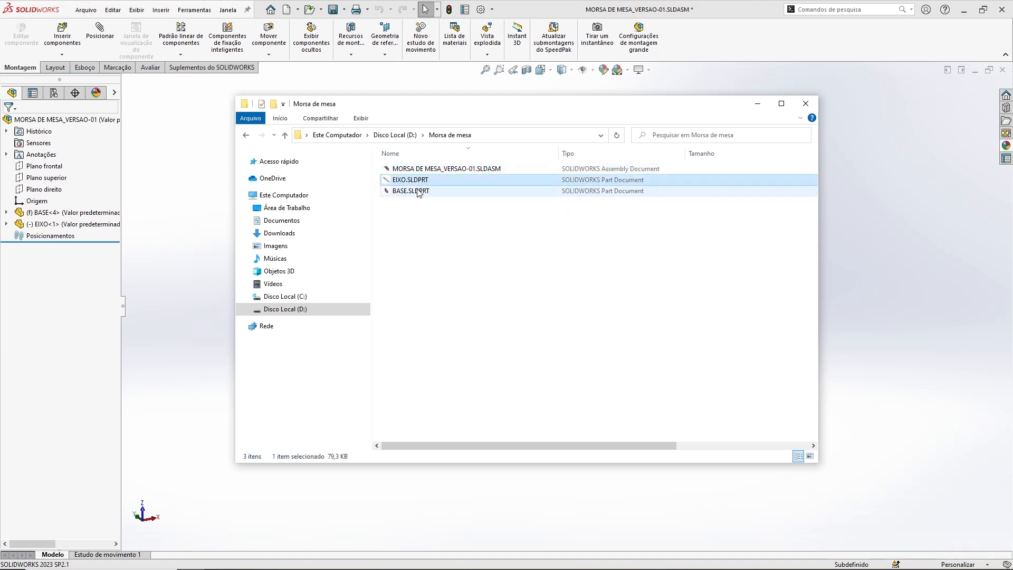
left_click(470, 284)
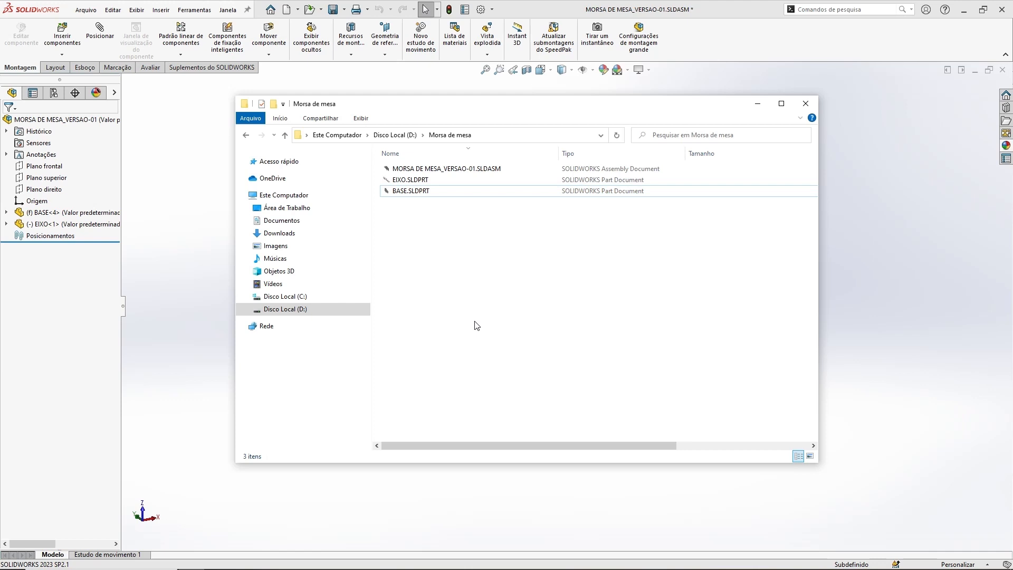
double_click(519, 108)
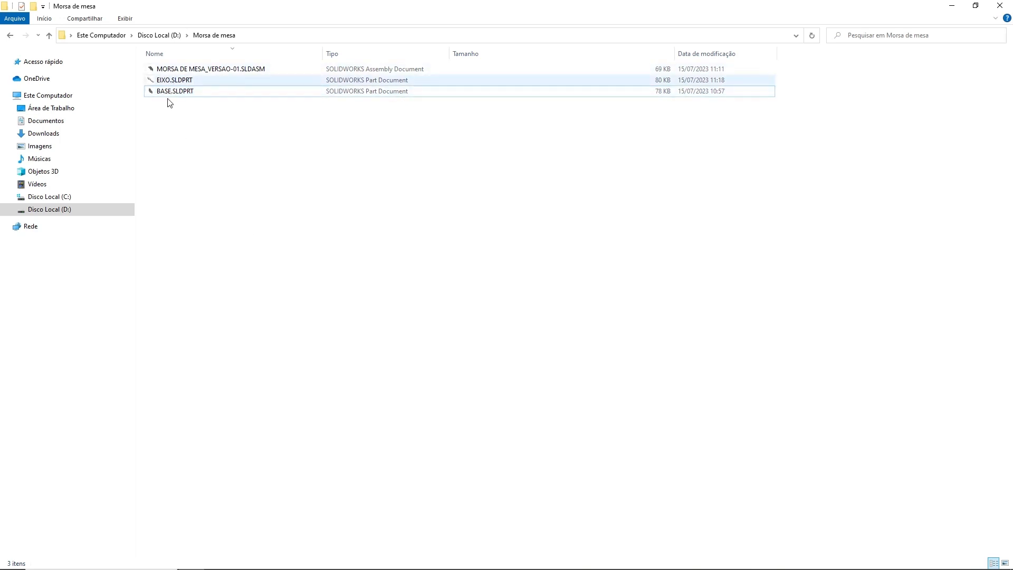
Step: Try to delete EIXO.SLDPRT from the Morsa de mesa folder, retry once, and cancel the deletion
left_click(166, 81)
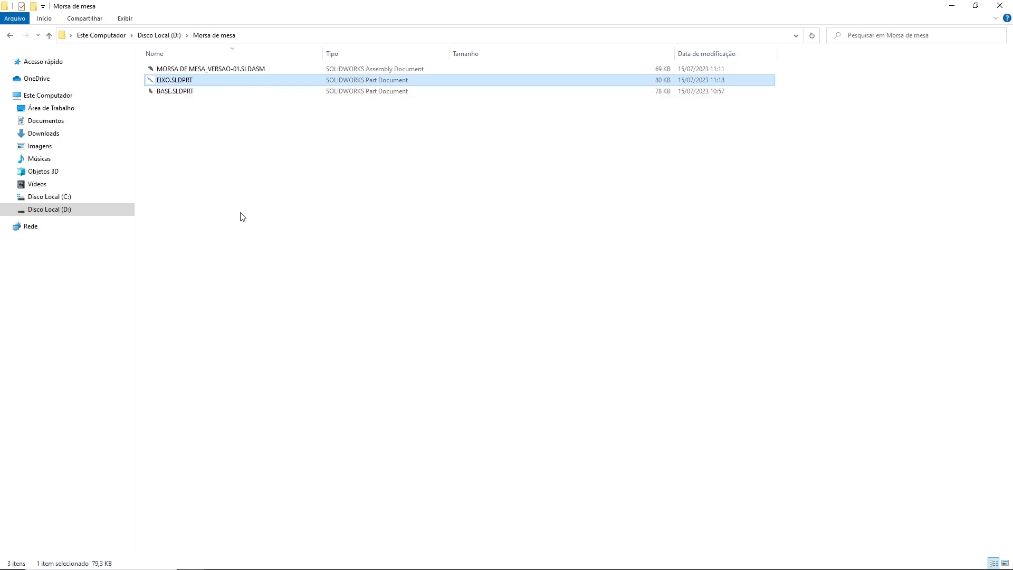
key("Delete")
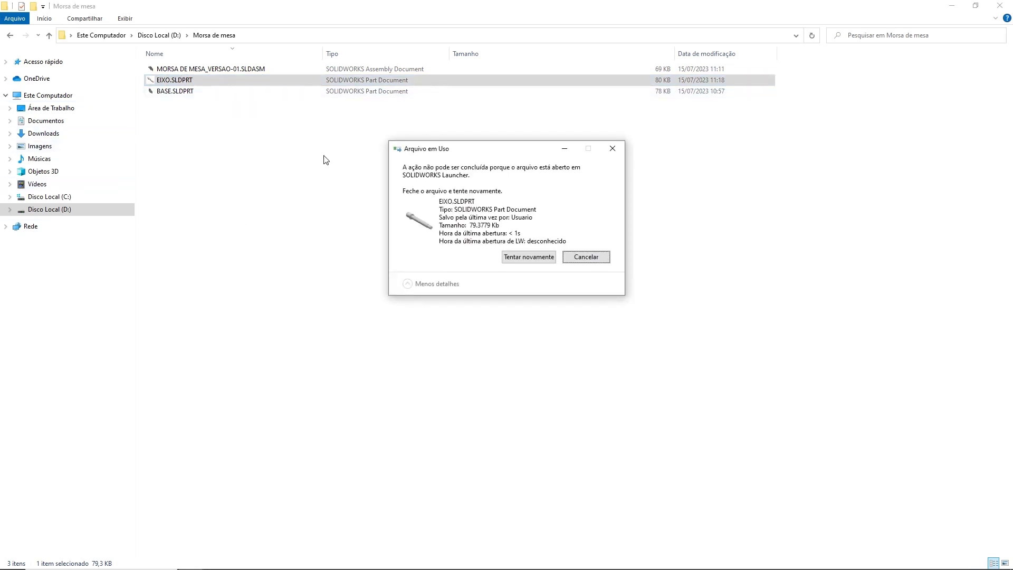
left_click(529, 257)
left_click(592, 258)
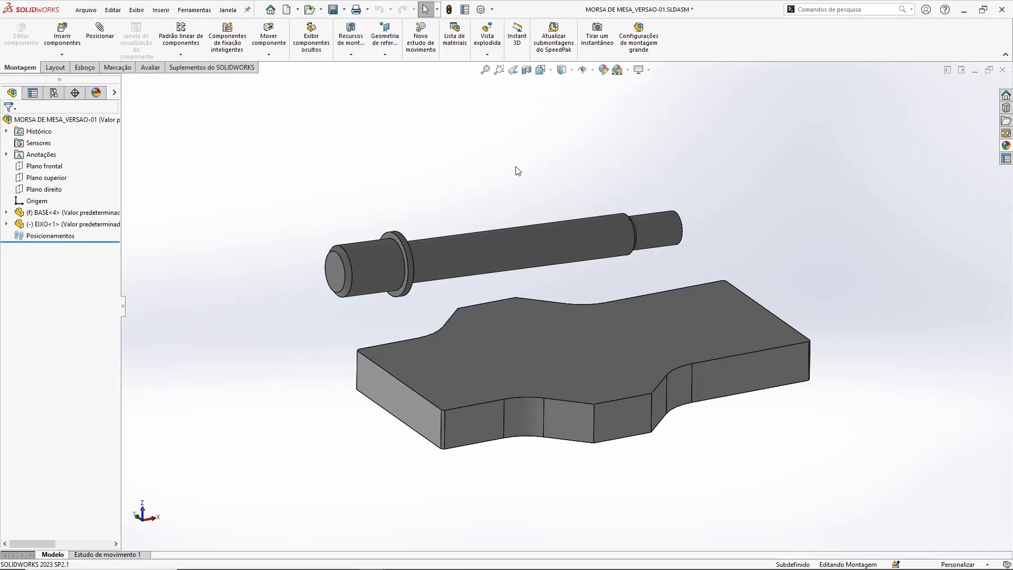
Step: Switch to SOLIDWORKS and exit the program, saving all modified documents
left_click(1001, 10)
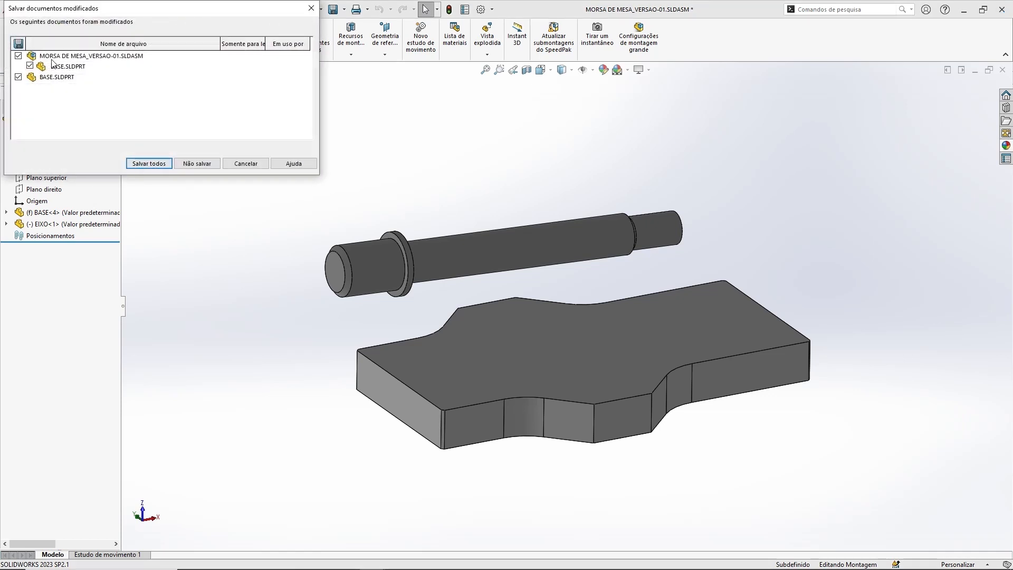
left_click(149, 164)
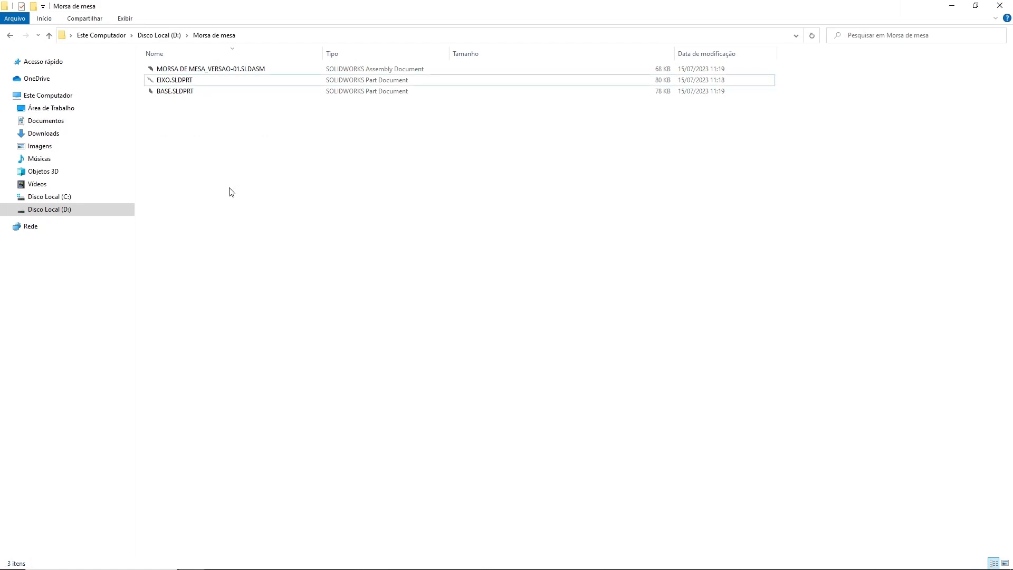
Step: Delete the EIXO.SLDPRT file from the Morsa de mesa folder in File Explorer
left_click(168, 83)
left_click(242, 277)
left_click(167, 83)
key("Delete")
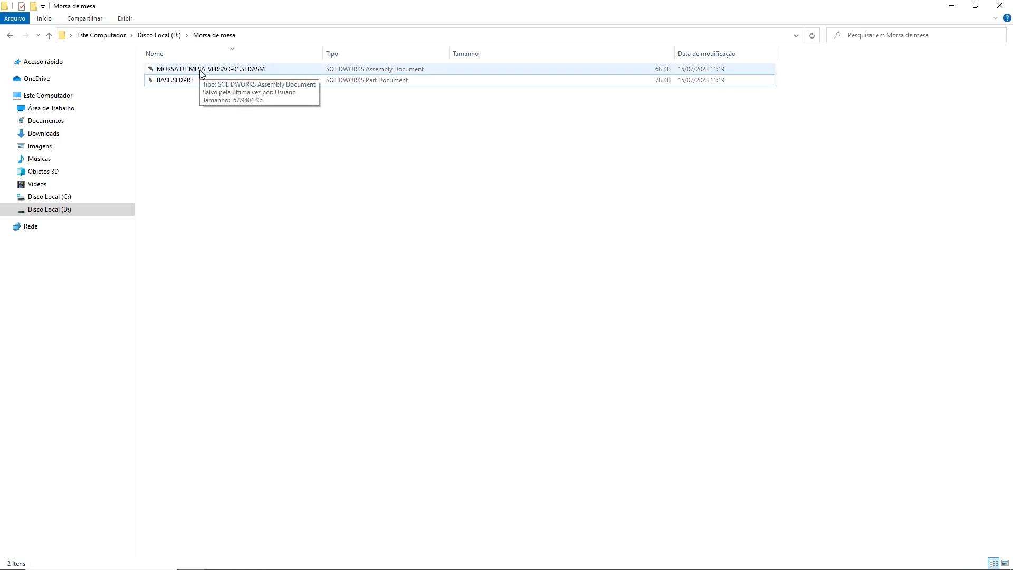
Step: Open MORSA DE MESA_VERSAO-01.SLDASM to check how the missing EIXO component appears, and close it without saving
double_click(201, 69)
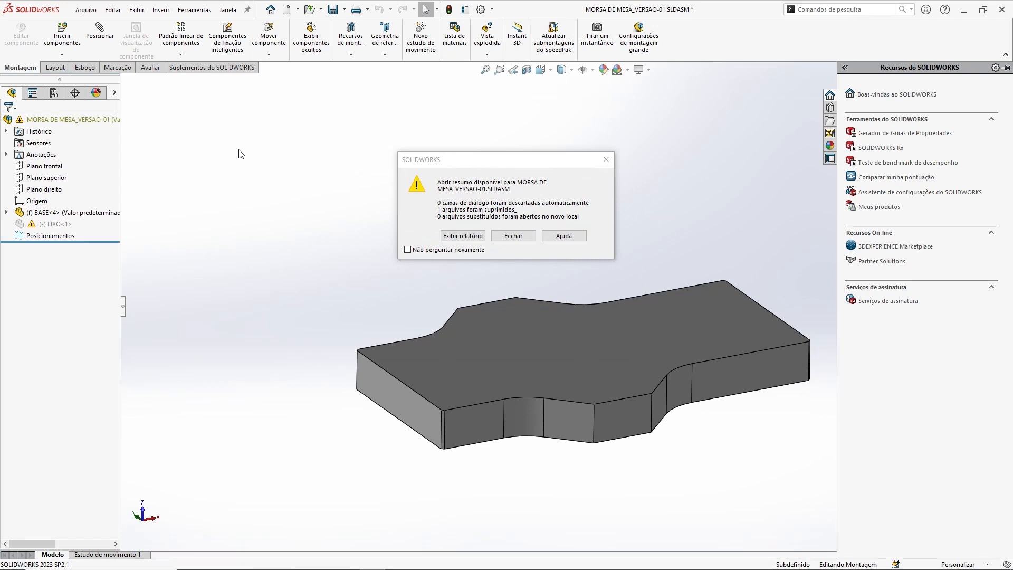
left_click(511, 235)
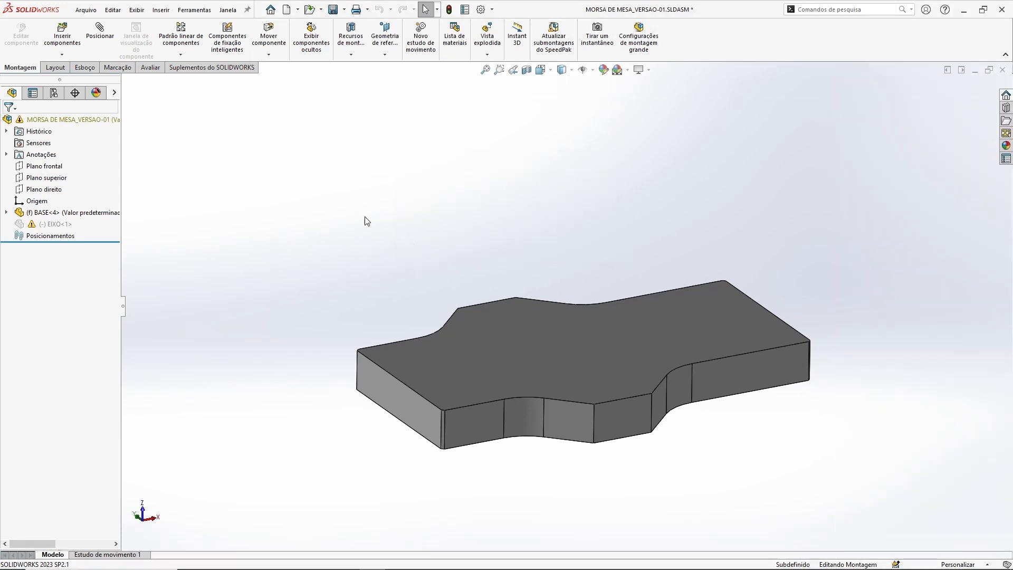
left_click(55, 224)
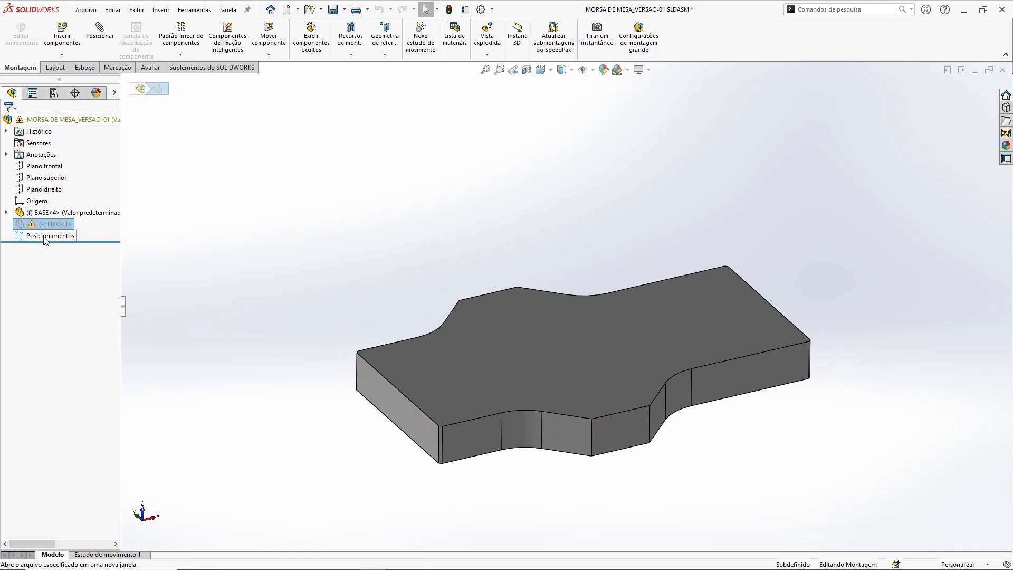
left_click(374, 204)
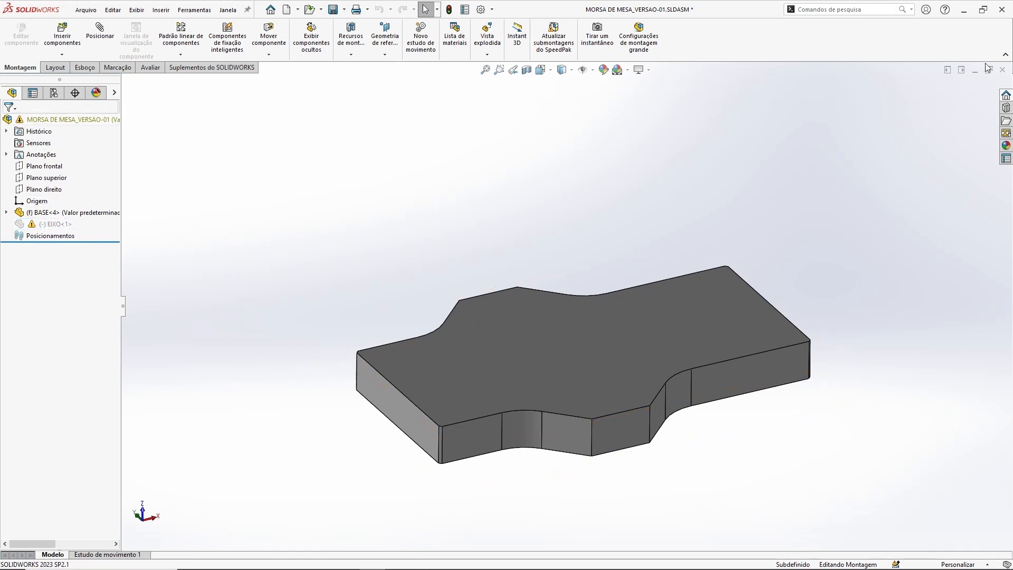
left_click(1002, 69)
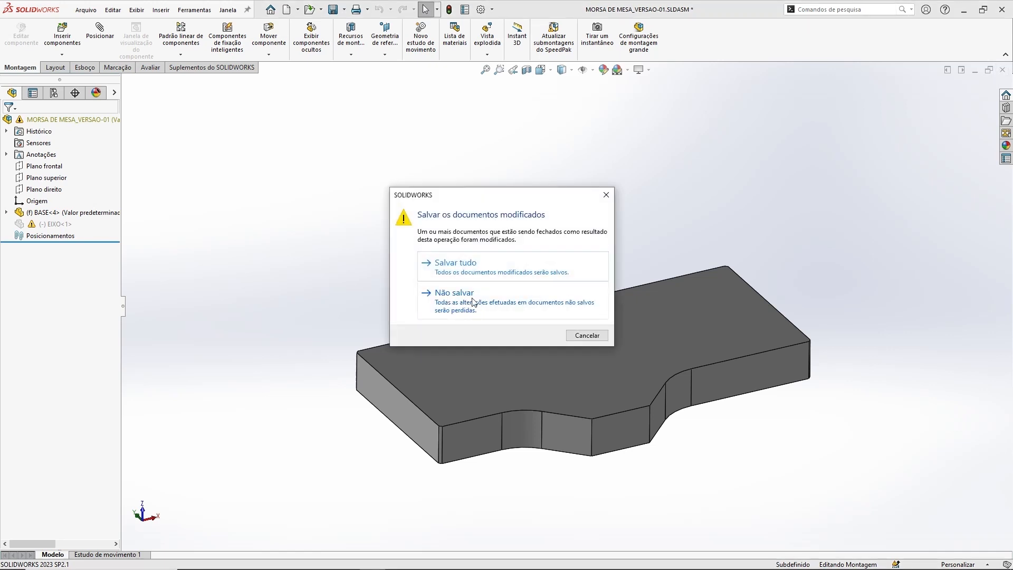
left_click(448, 298)
Step: Return to File Explorer and undo the deletion of EIXO.SLDPRT in the Morsa de mesa folder
key("alt+Tab")
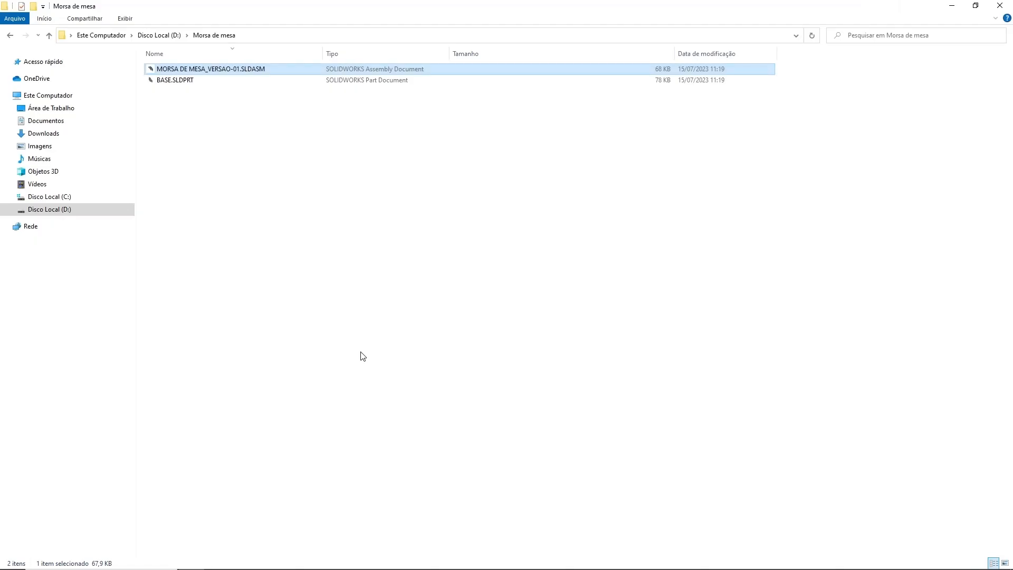
right_click(194, 183)
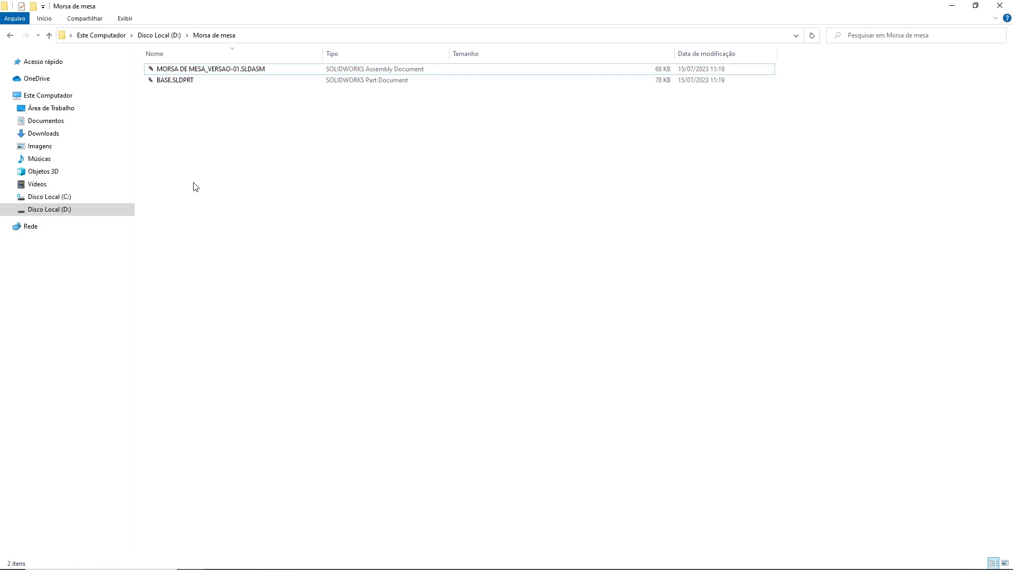
left_click(228, 281)
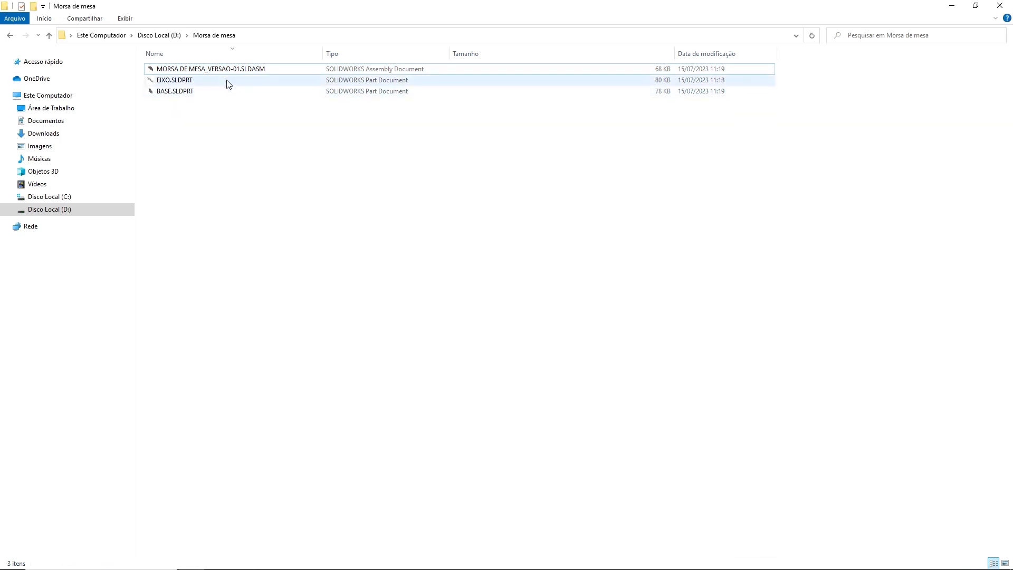
Step: Switch to SOLIDWORKS, open MORSA DE MESA_VERSAO-01.SLDASM to check the restored EIXO component, and close the assembly
key("alt+Tab")
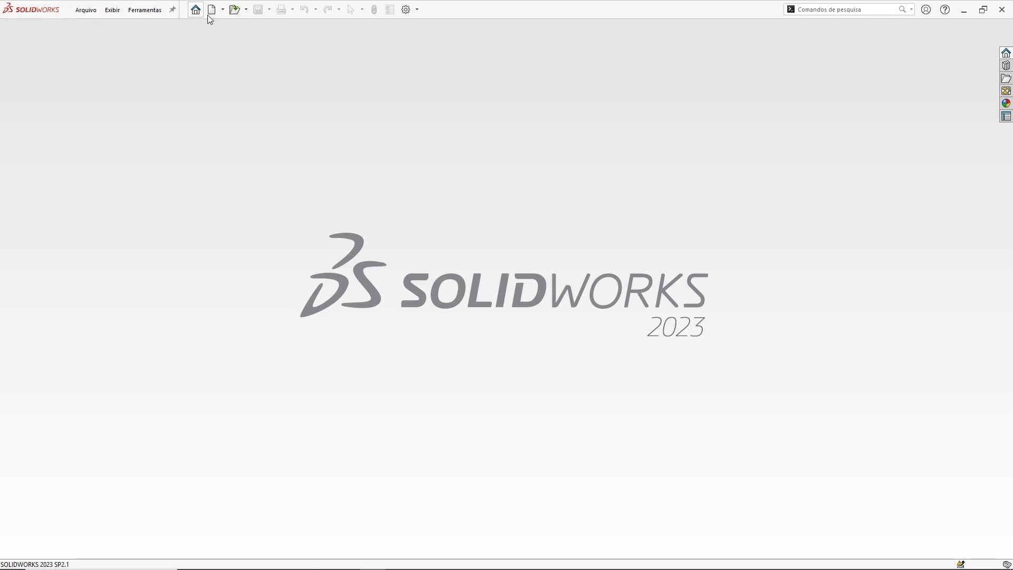
left_click(234, 9)
double_click(410, 169)
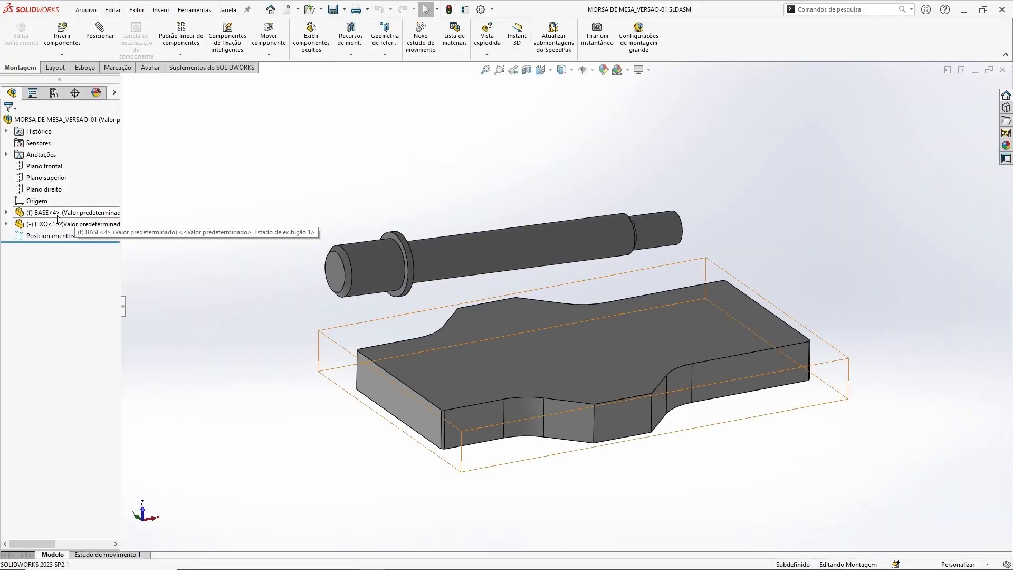
middle_click_drag(474, 141, 462, 160)
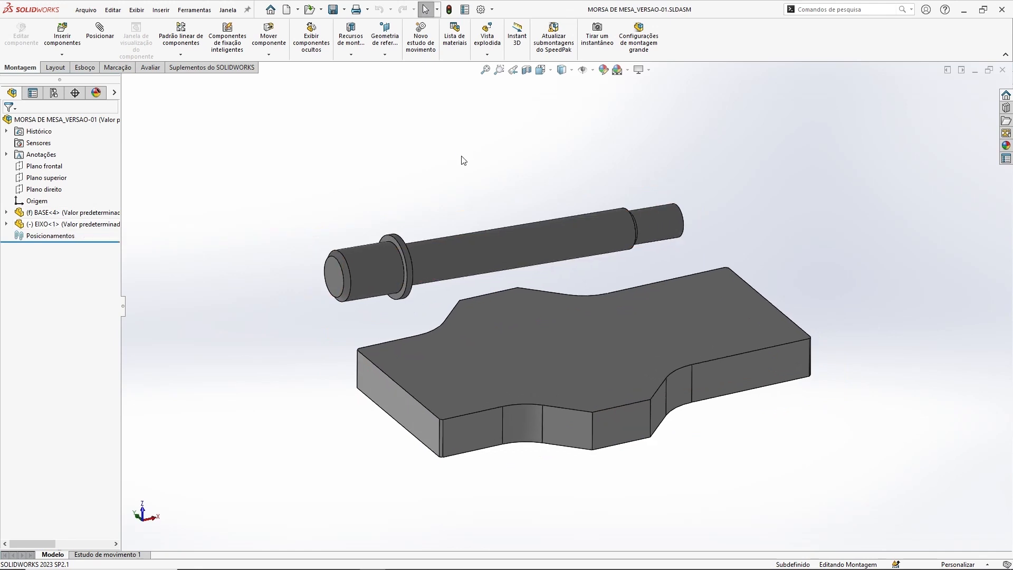
left_click(1002, 70)
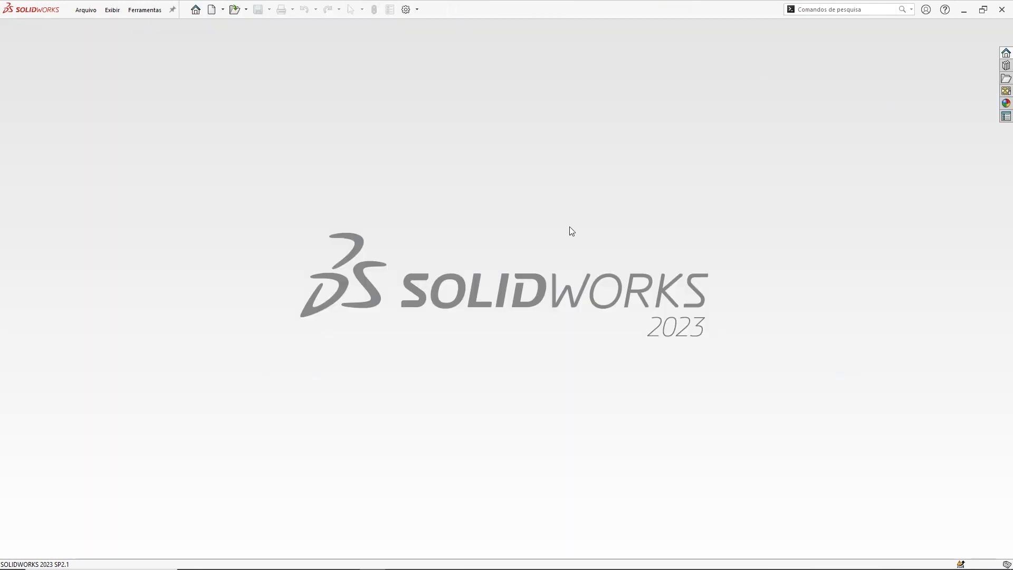
Step: Switch to File Explorer and rename EIXO.SLDPRT in the Morsa de mesa folder as EIXO_2.SLDPRT
key("alt+Tab")
left_click(169, 83)
left_click(171, 82)
key("Right")
type("_2")
left_click(323, 181)
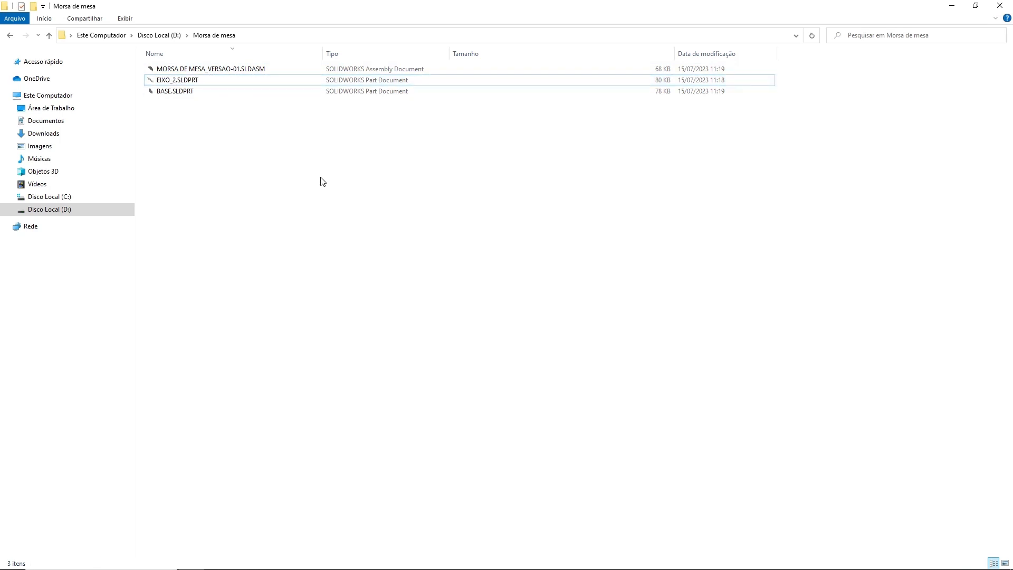
Step: Open MORSA DE MESA_VERSAO-01.SLDASM in SOLIDWORKS to check how the renamed part affects it, and close it without saving
key("alt+Tab")
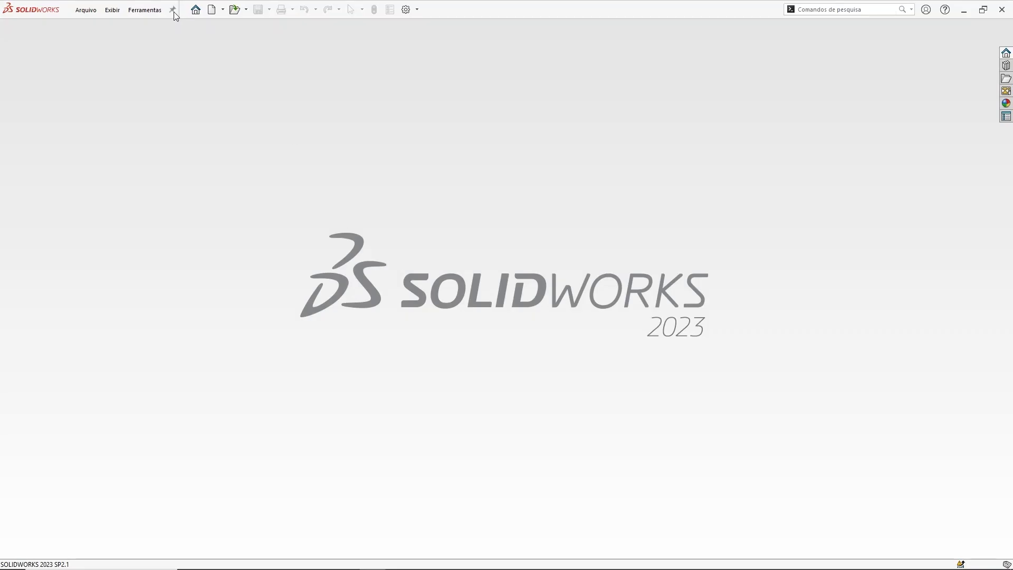
left_click(234, 9)
left_click(408, 168)
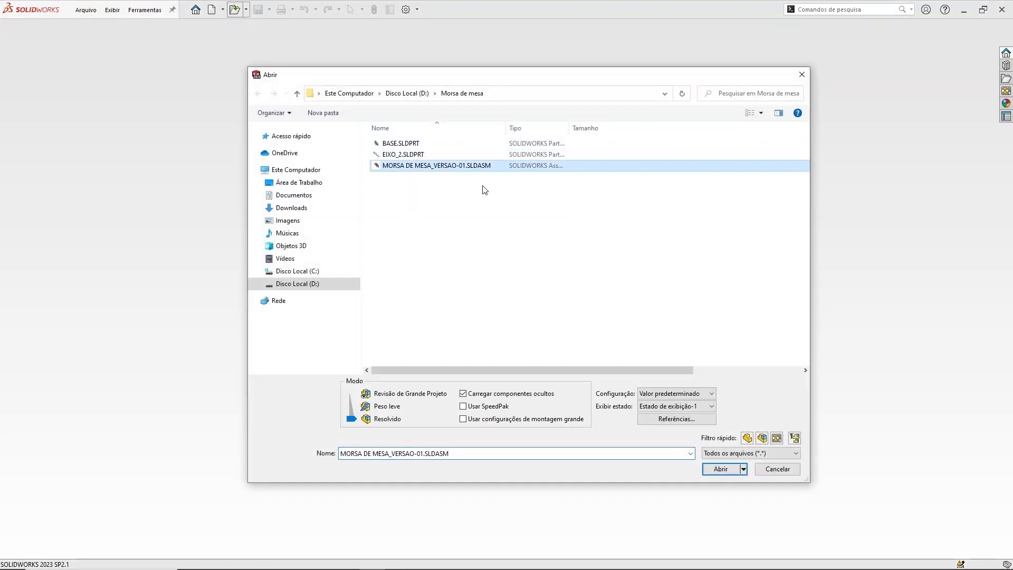
left_click(722, 468)
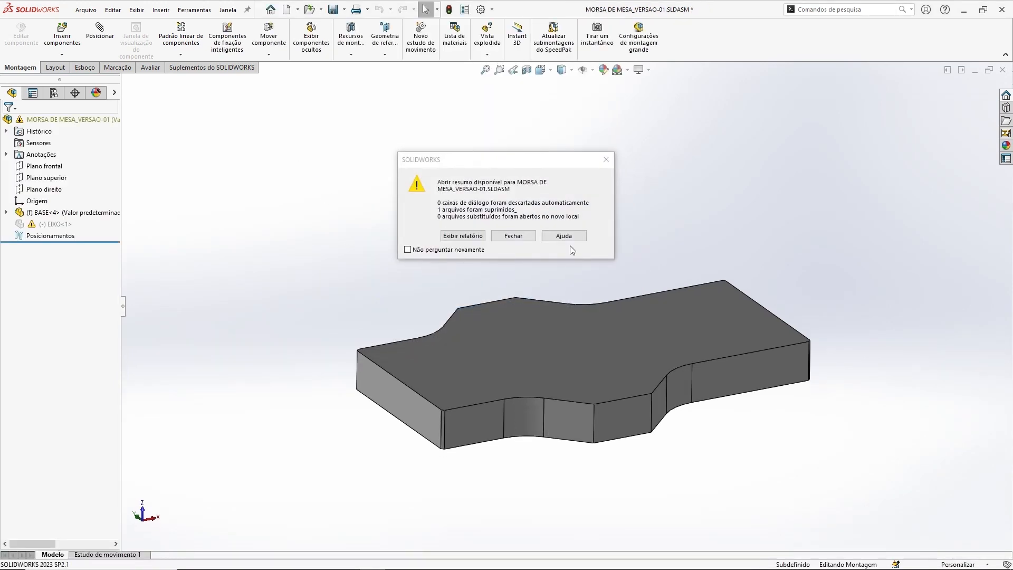
left_click(521, 236)
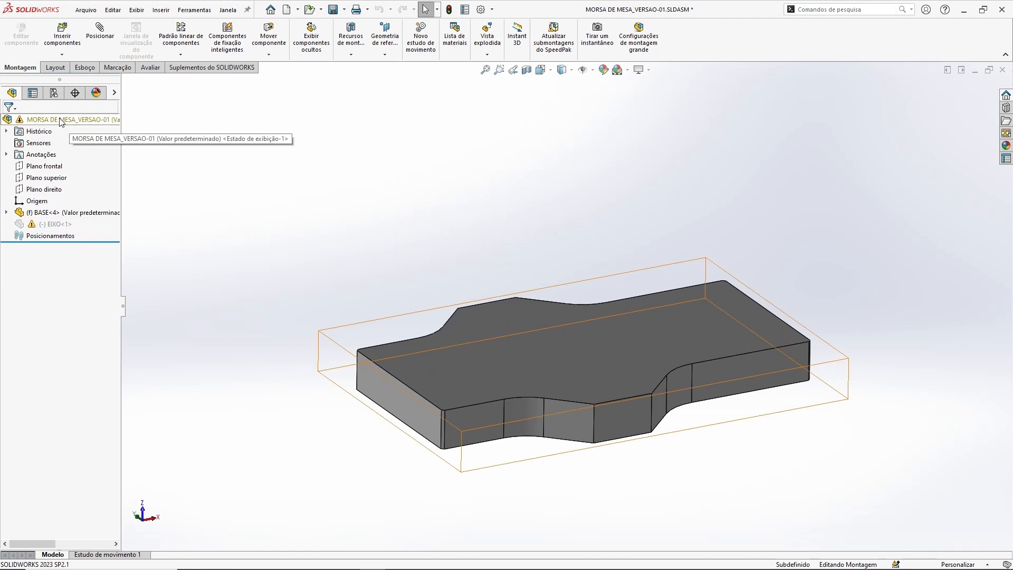
left_click(1002, 70)
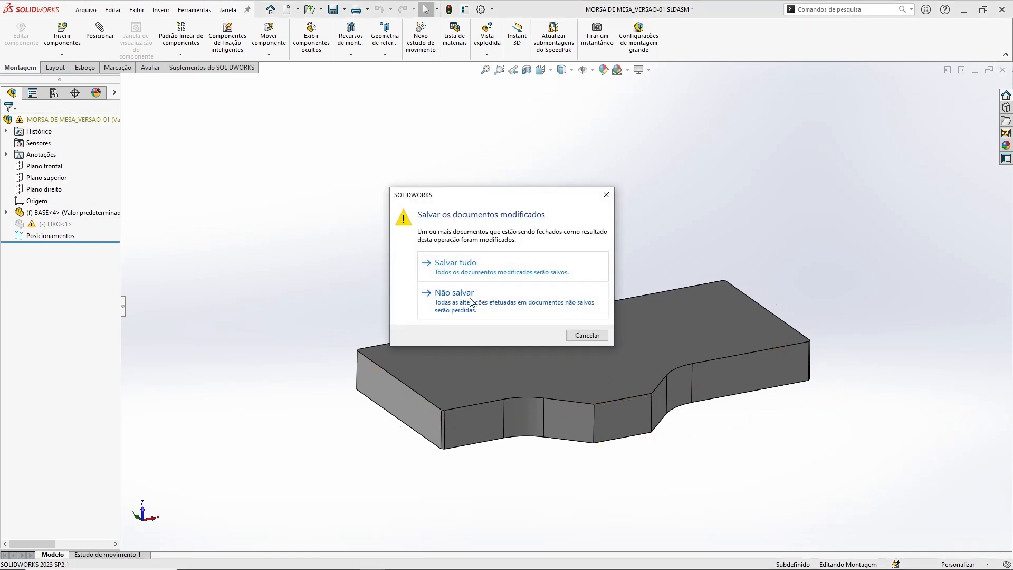
left_click(471, 303)
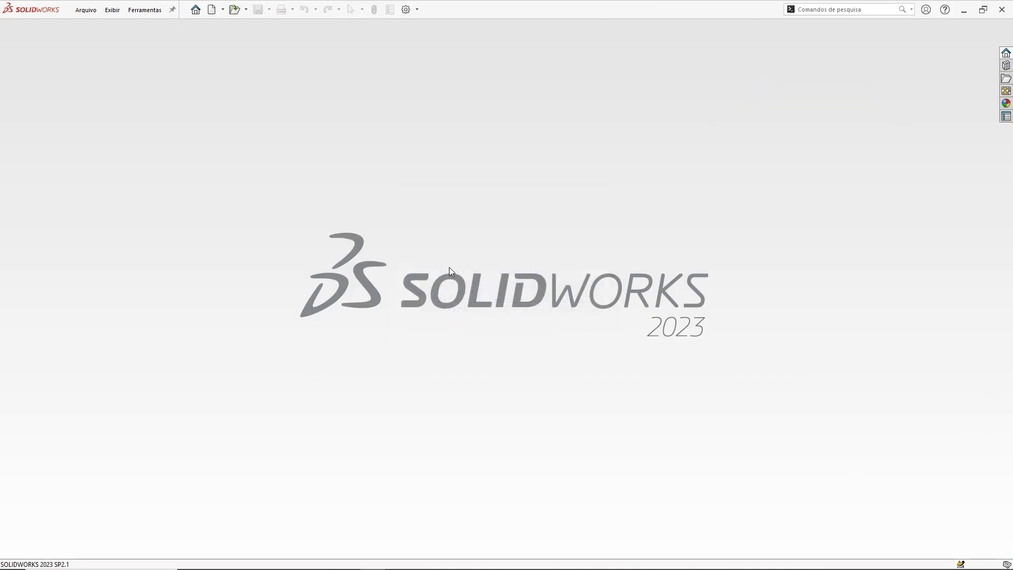
Step: Return to File Explorer and rename EIXO_2.SLDPRT back to EIXO.SLDPRT
key("alt+Tab")
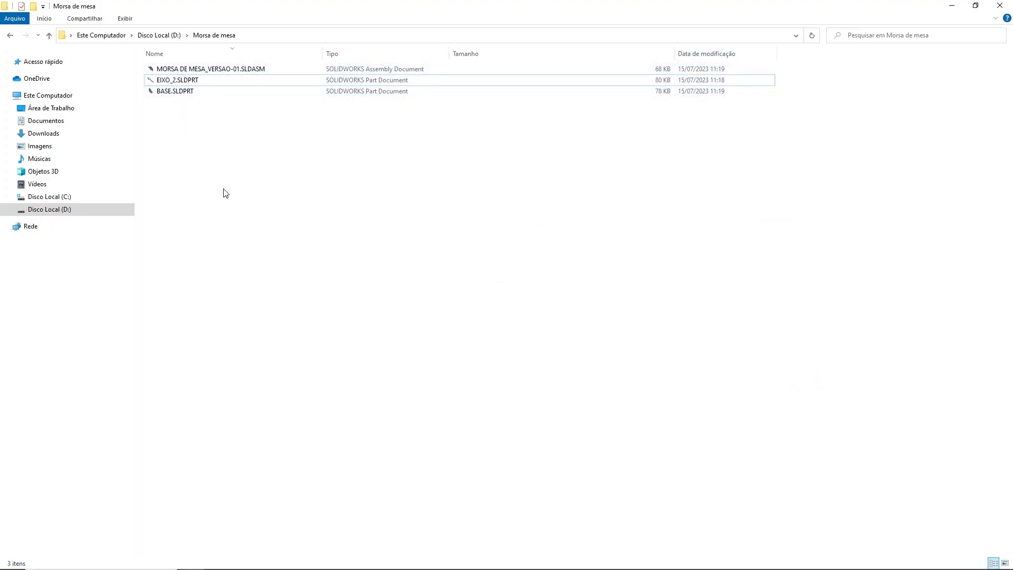
left_click(174, 83)
left_click(175, 82)
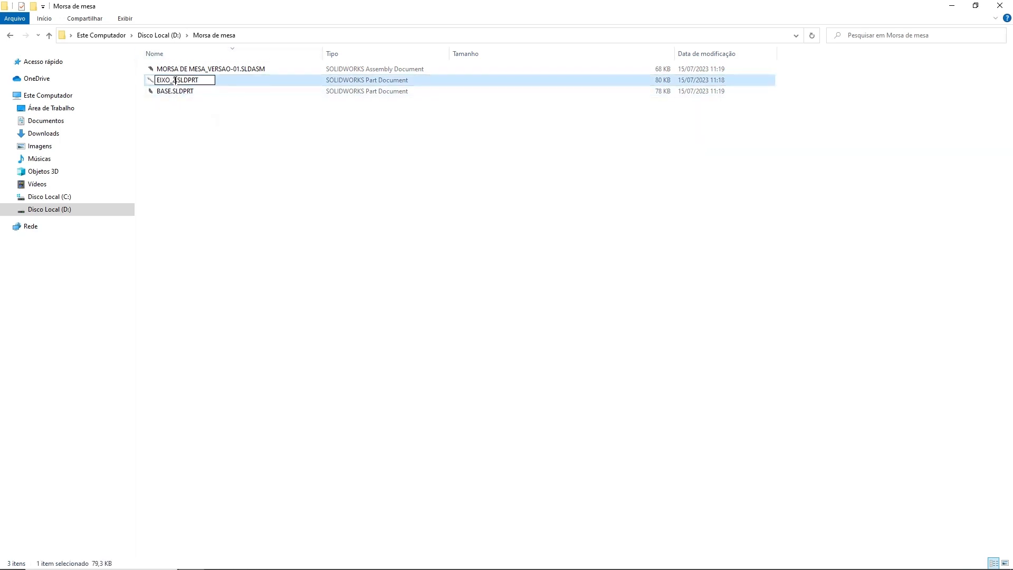
key("BackSpace")
key("BackSpace")
left_click(231, 143)
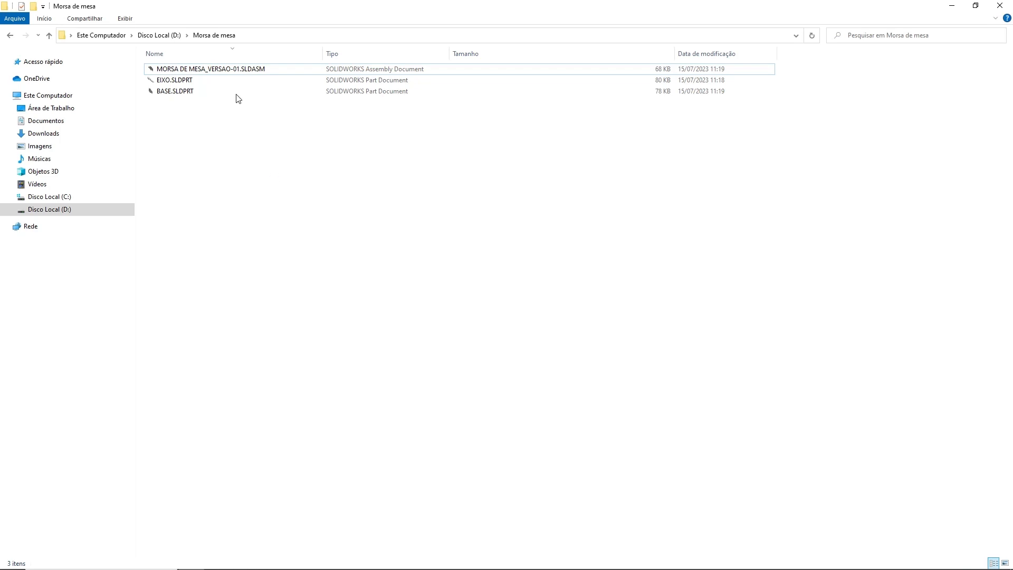
Step: Switch to SOLIDWORKS and reopen MORSA DE MESA_VERSAO-01.SLDASM from the Morsa de mesa folder to inspect its components
left_click(228, 73)
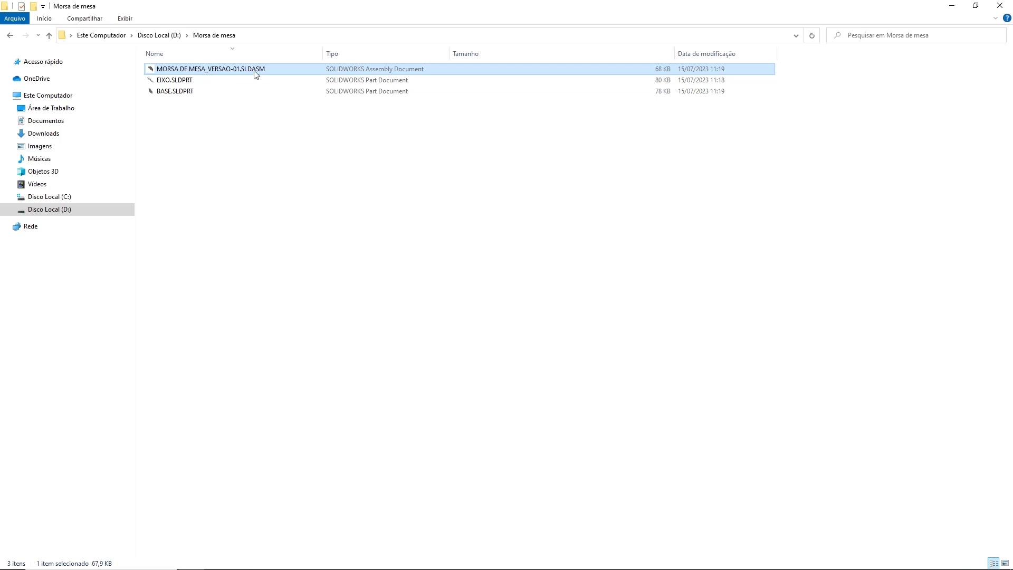
left_click(272, 226)
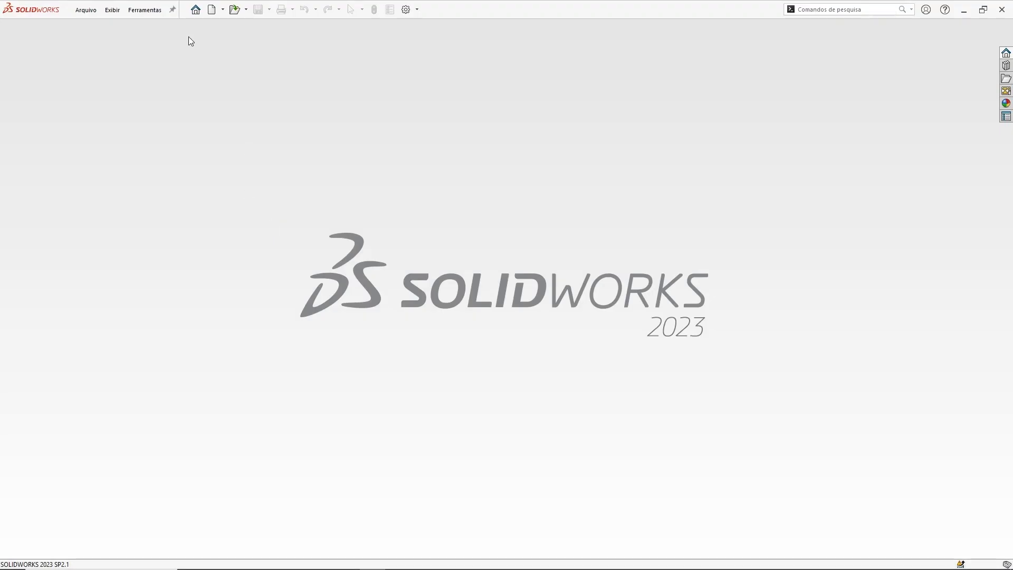
left_click(234, 10)
left_click(412, 167)
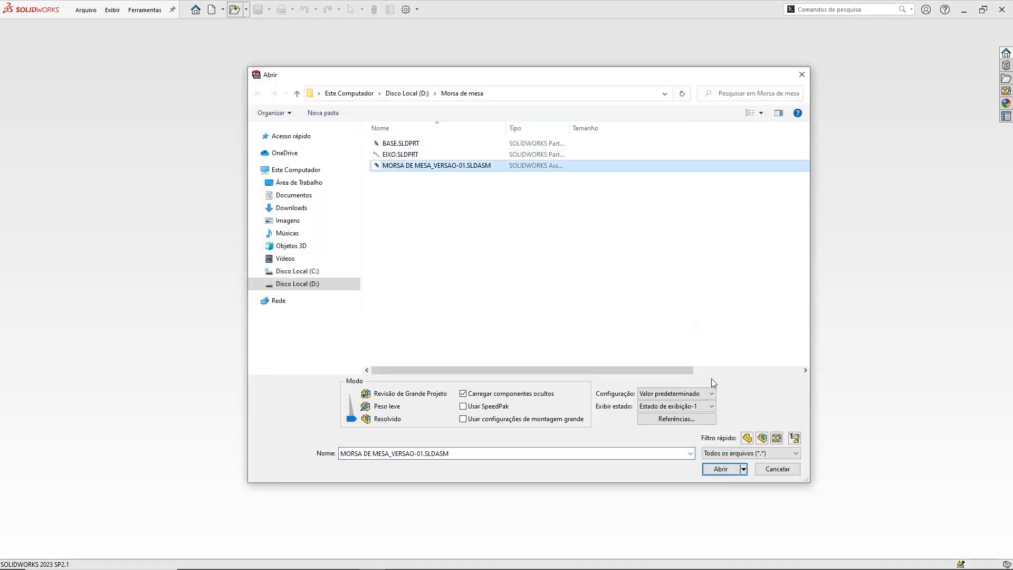
left_click(727, 473)
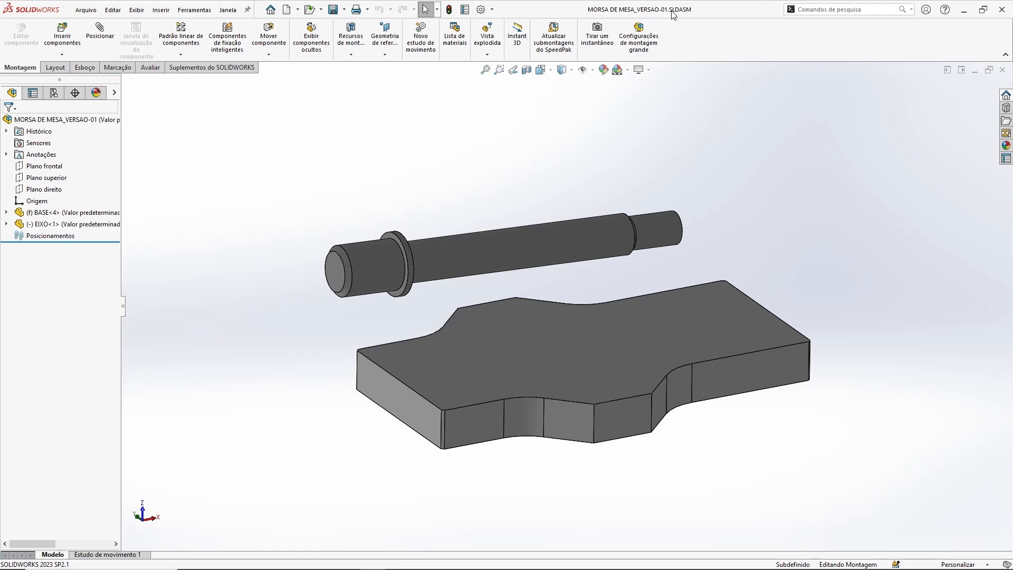
middle_click_drag(555, 153, 554, 161)
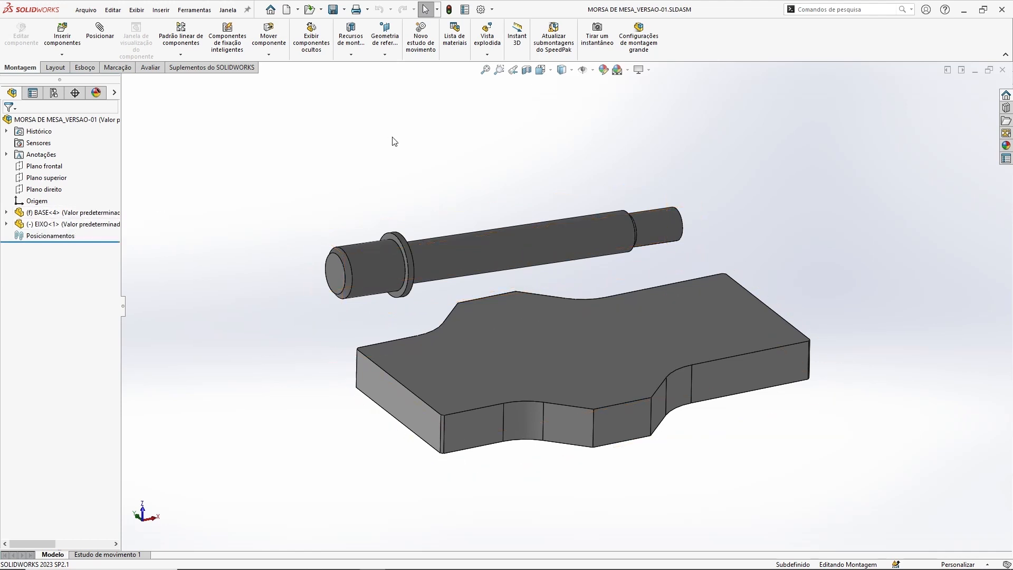
Step: Switch to File Explorer and examine the assembly file and its EIXO and BASE part files in the Morsa de mesa folder
key("alt+Tab")
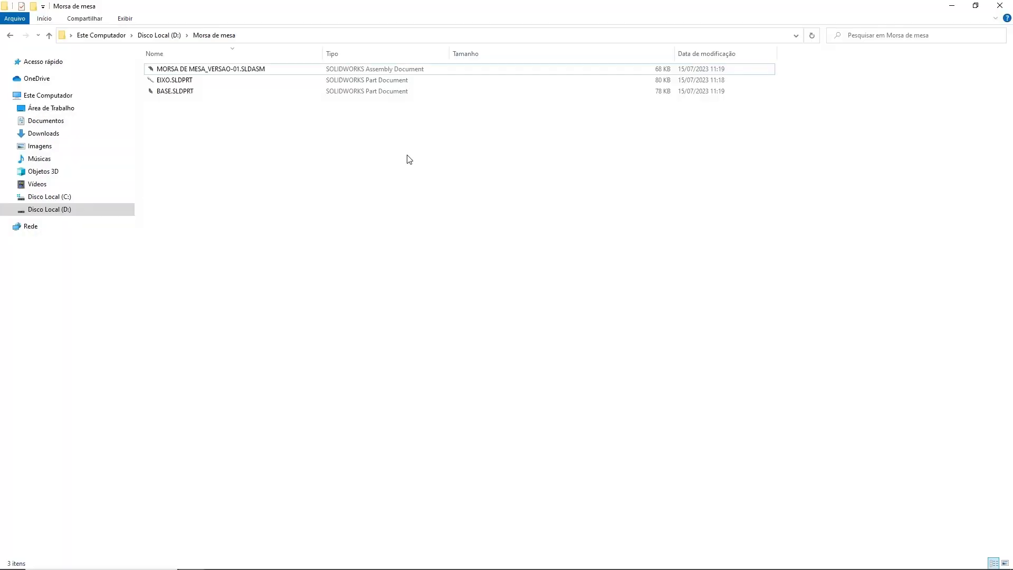
left_click(224, 71)
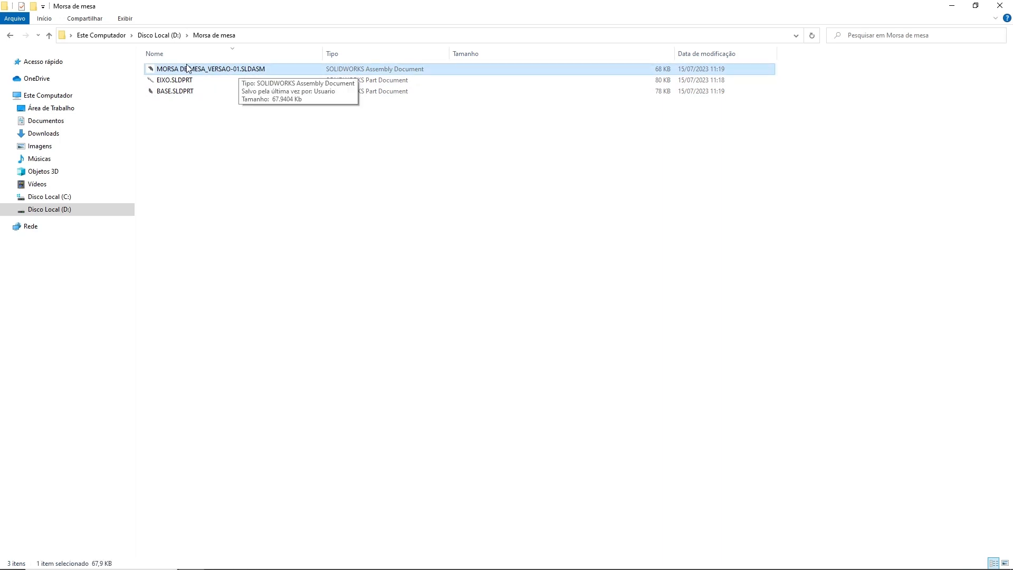
left_click(166, 93)
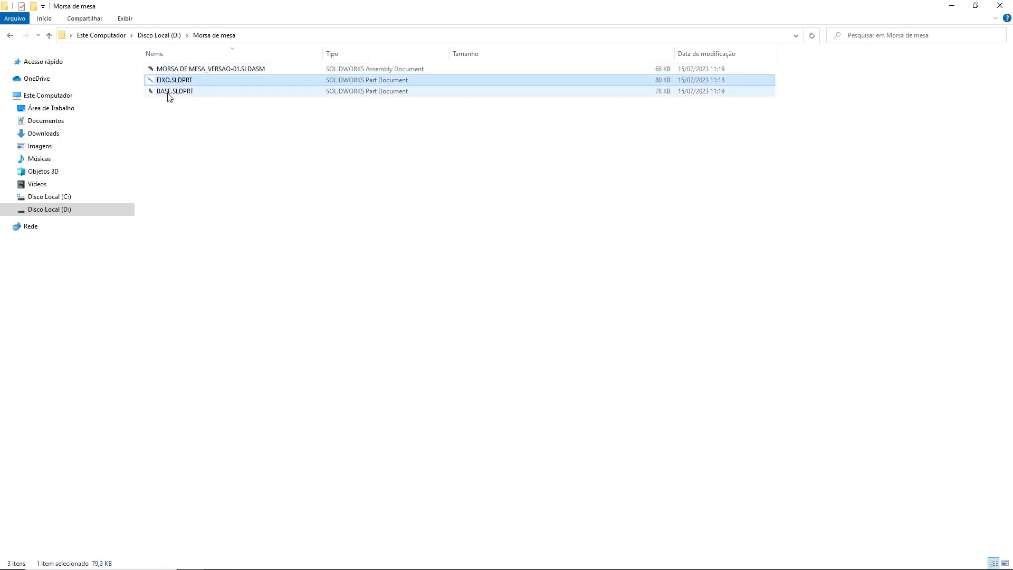
left_click(211, 167)
left_click(215, 69)
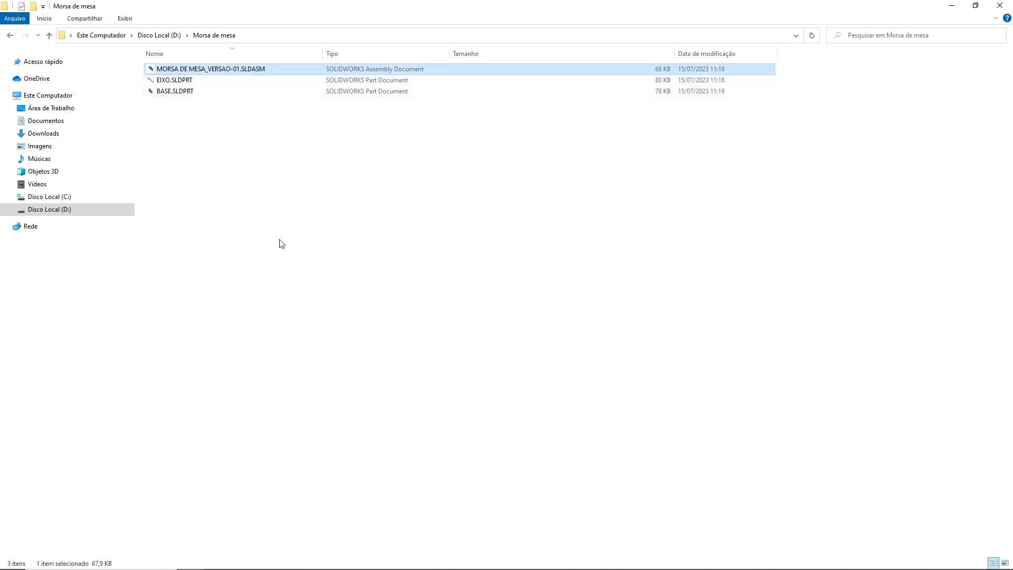
left_click(283, 219)
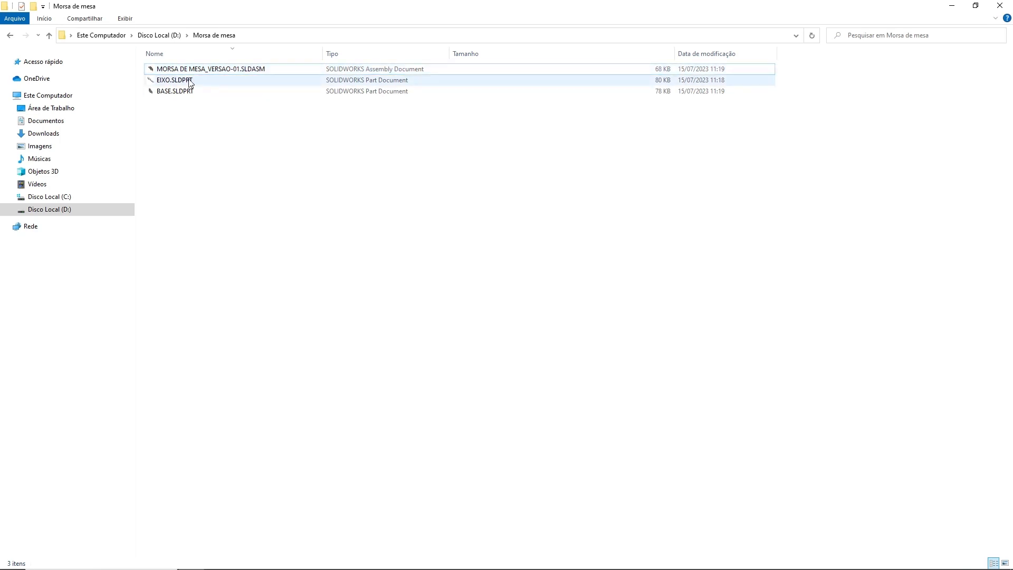
left_click(173, 92)
left_click(241, 299)
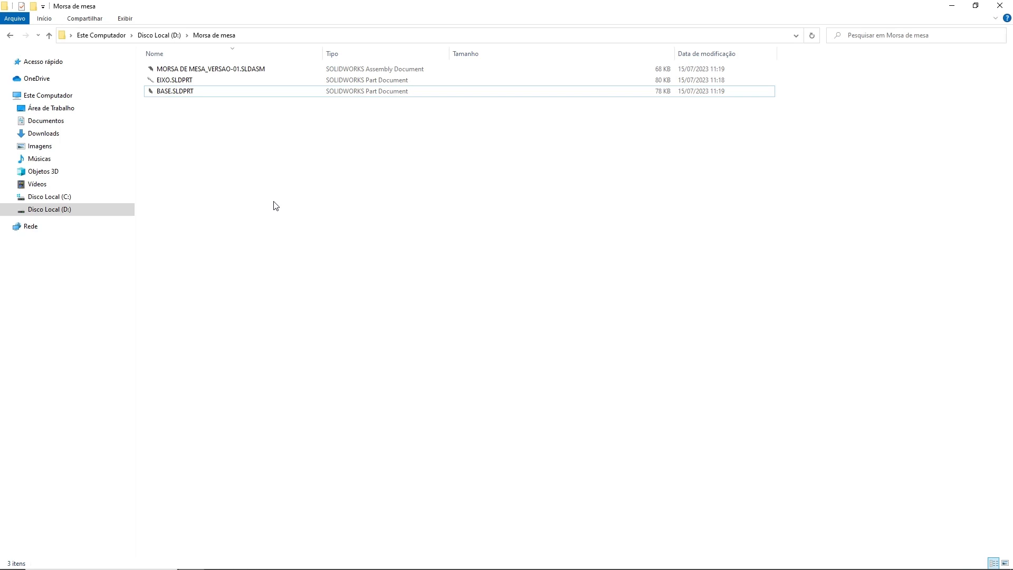
left_click(214, 37)
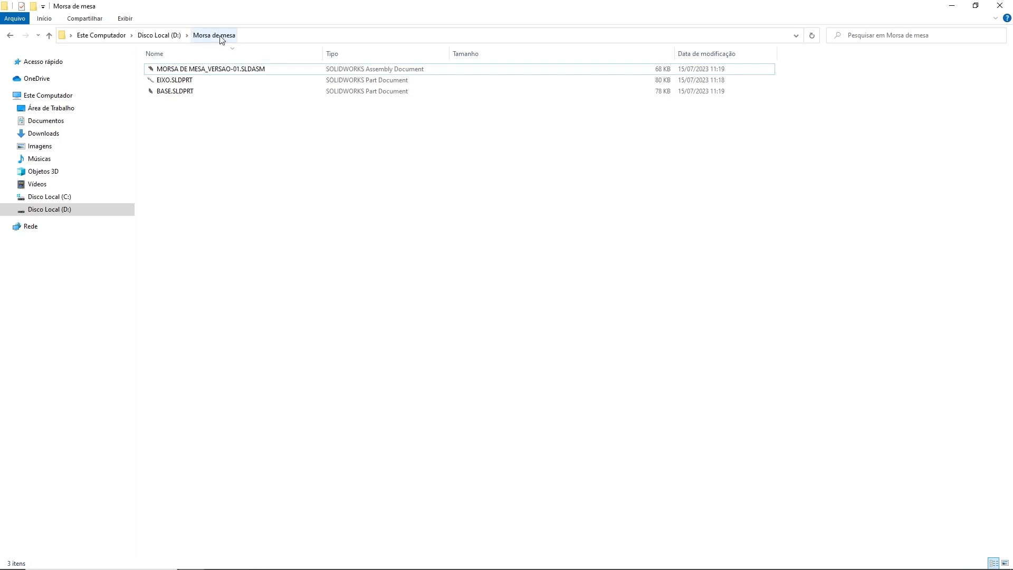
left_click(211, 70)
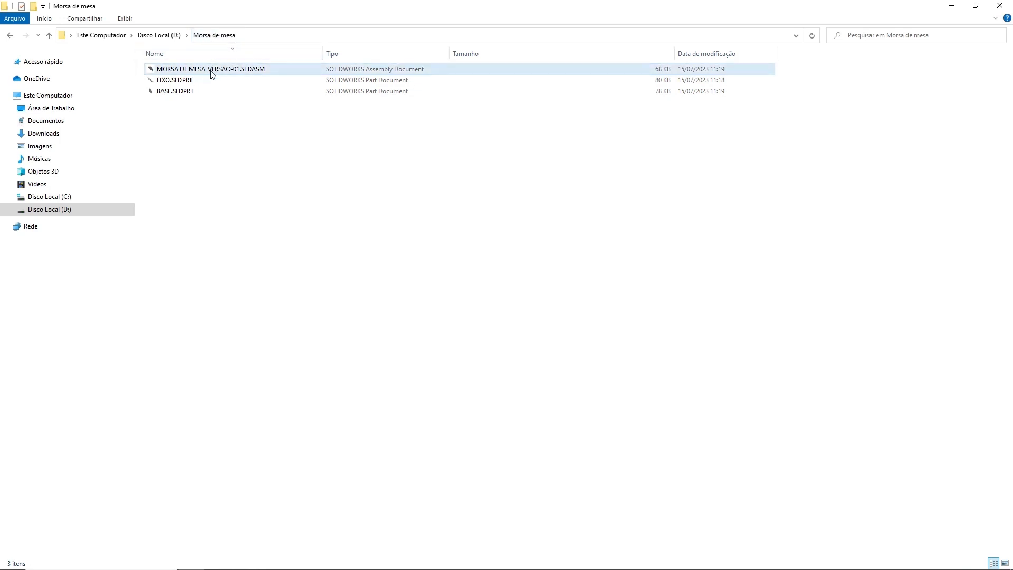
left_click(388, 337)
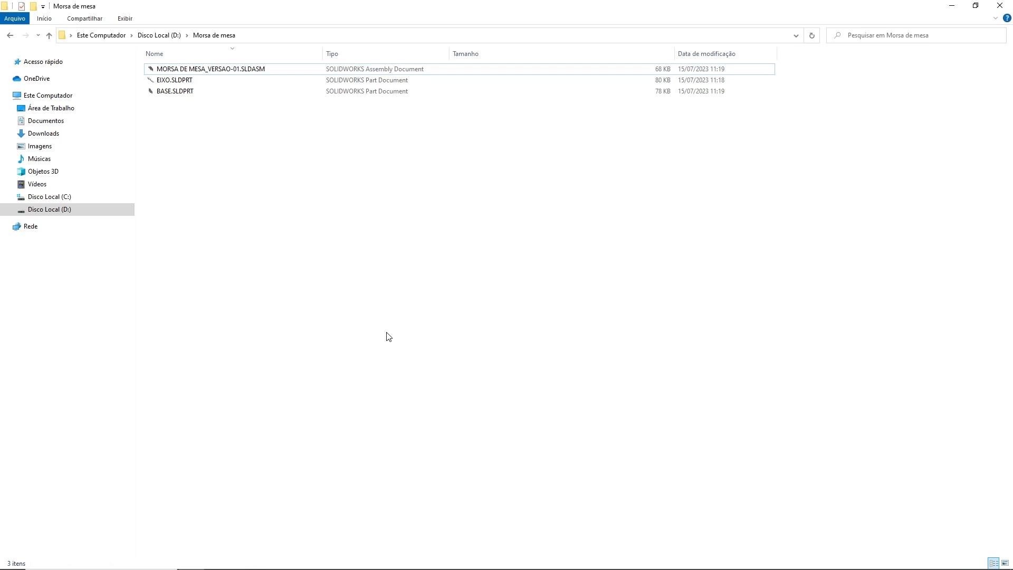